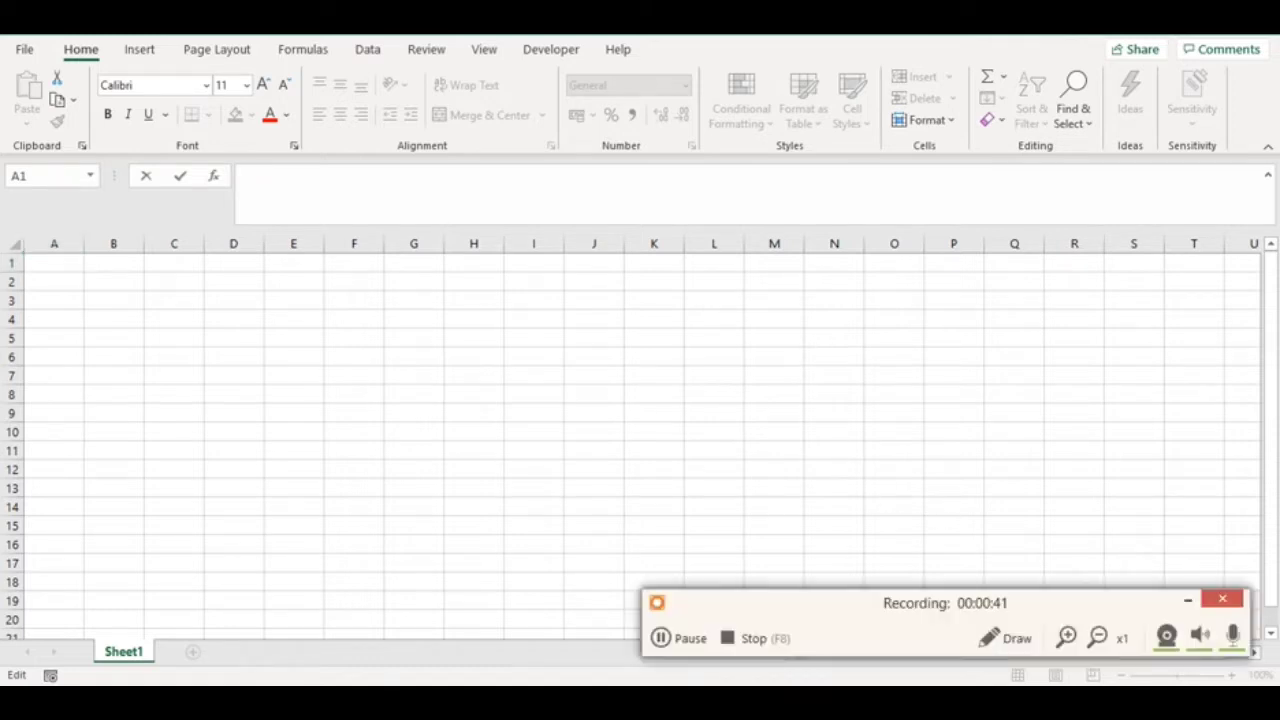
# Step: Drag across the ribbon along the top of the Excel window
pyautogui.click(1005, 638)
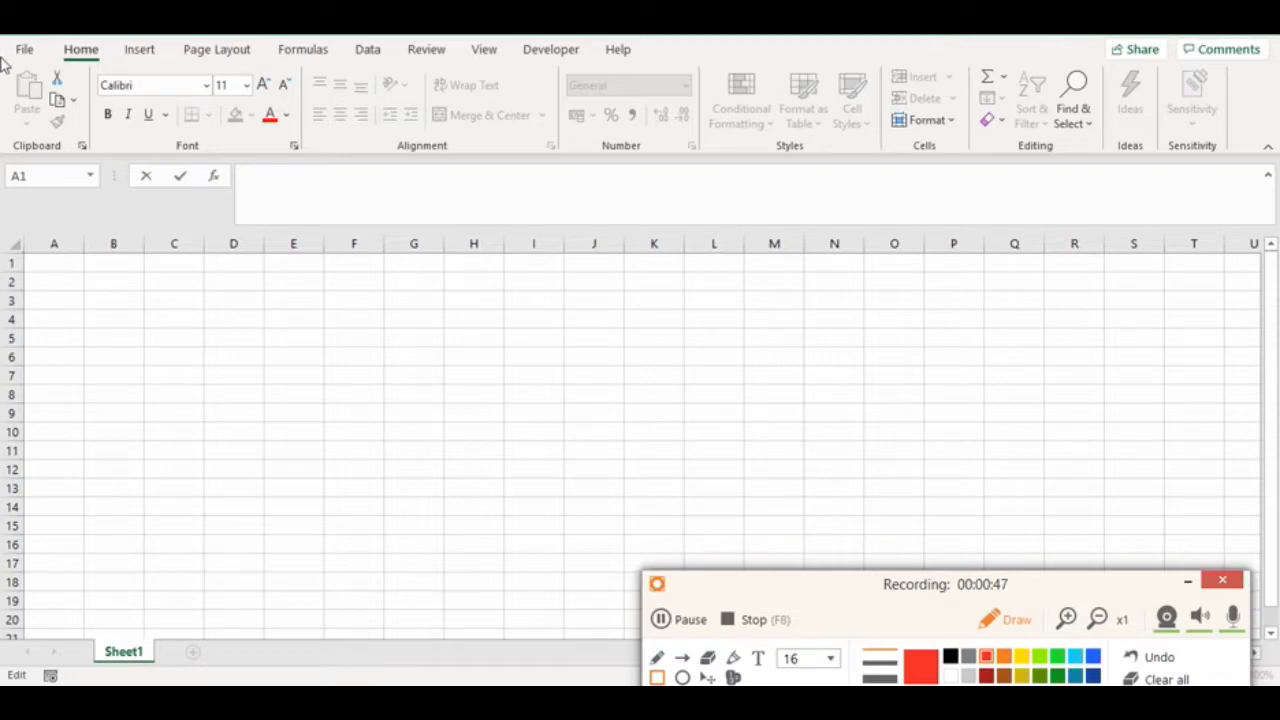
pyautogui.moveTo(2, 60); pyautogui.dragTo(1270, 155)
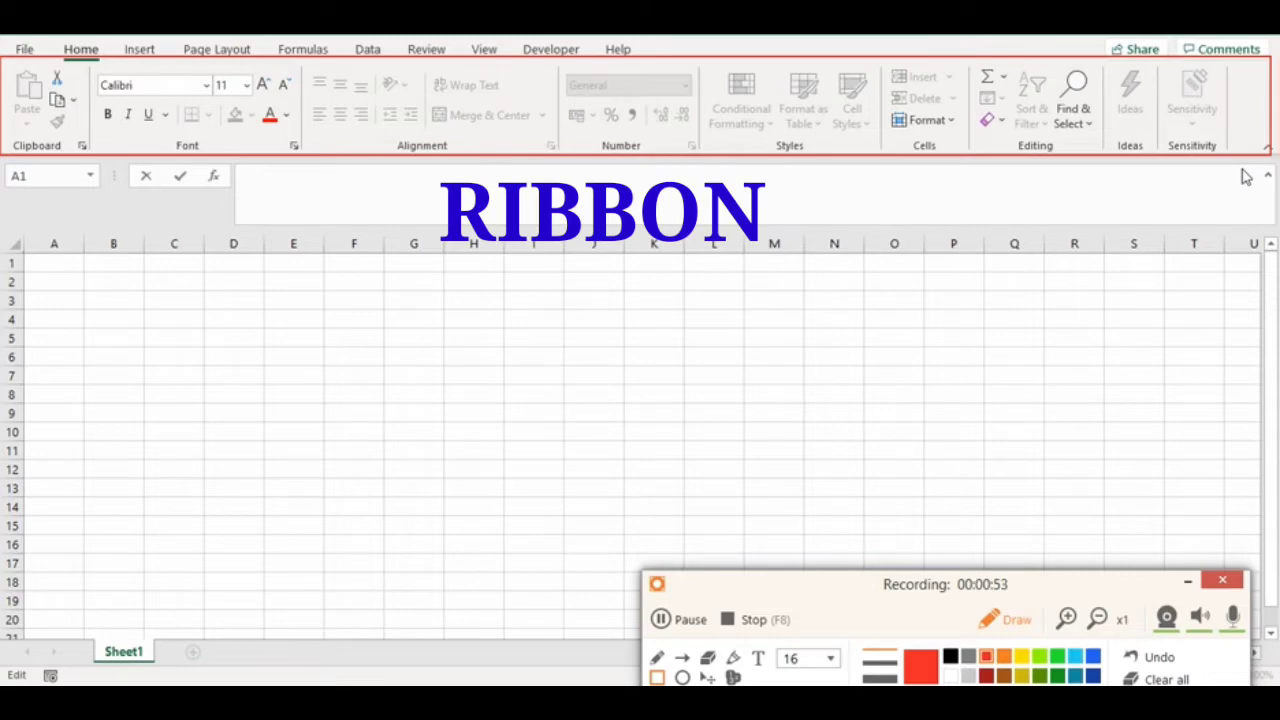
pyautogui.click(1160, 657)
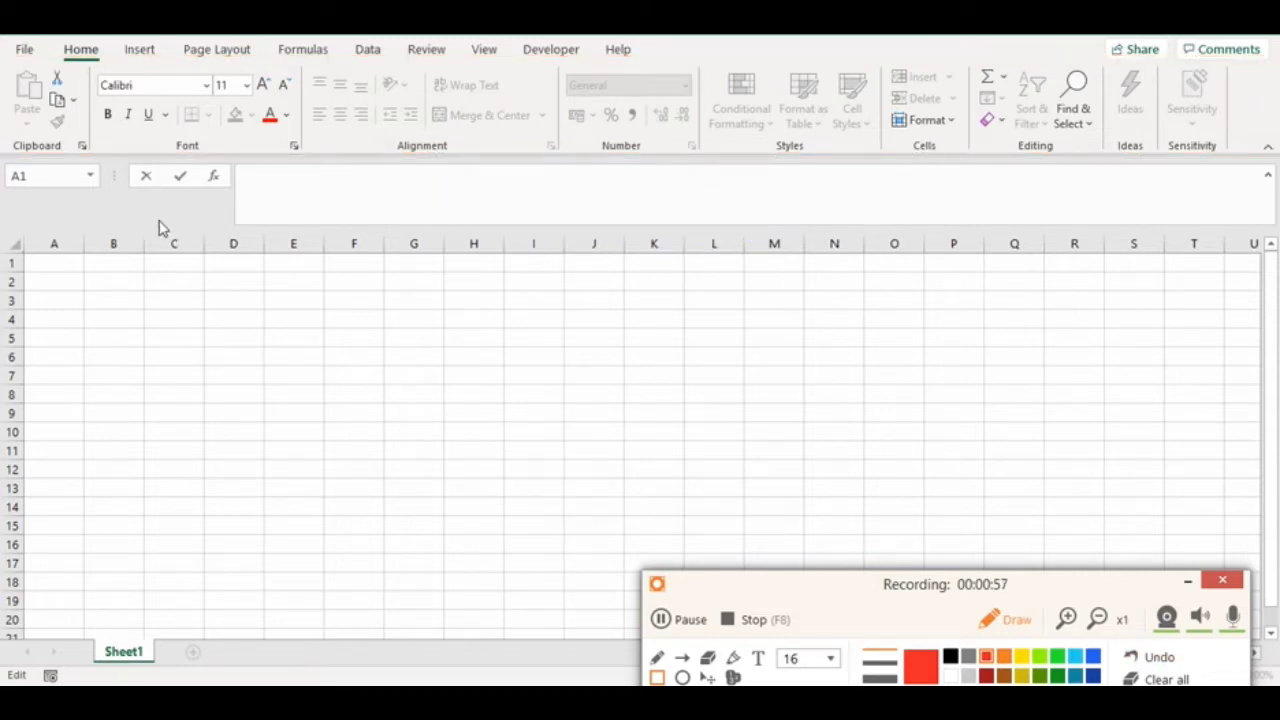
pyautogui.moveTo(8, 42); pyautogui.dragTo(680, 66)
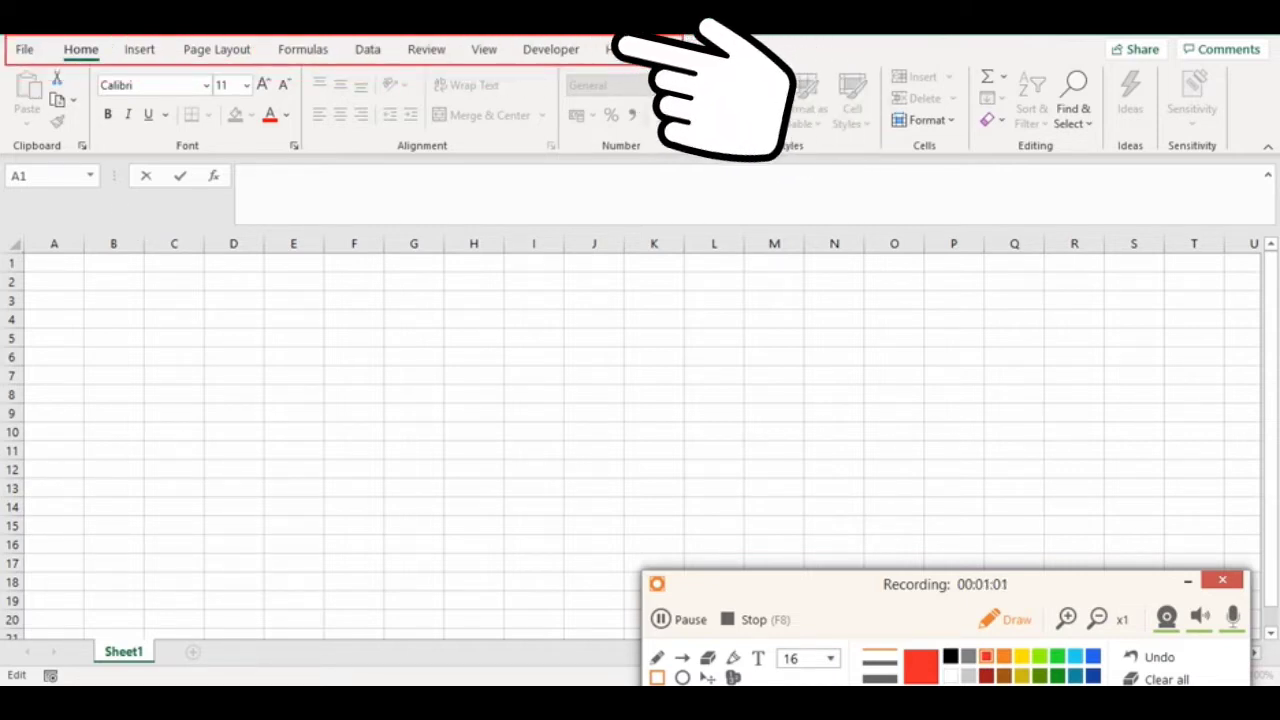
pyautogui.moveTo(680, 70); pyautogui.dragTo(688, 74)
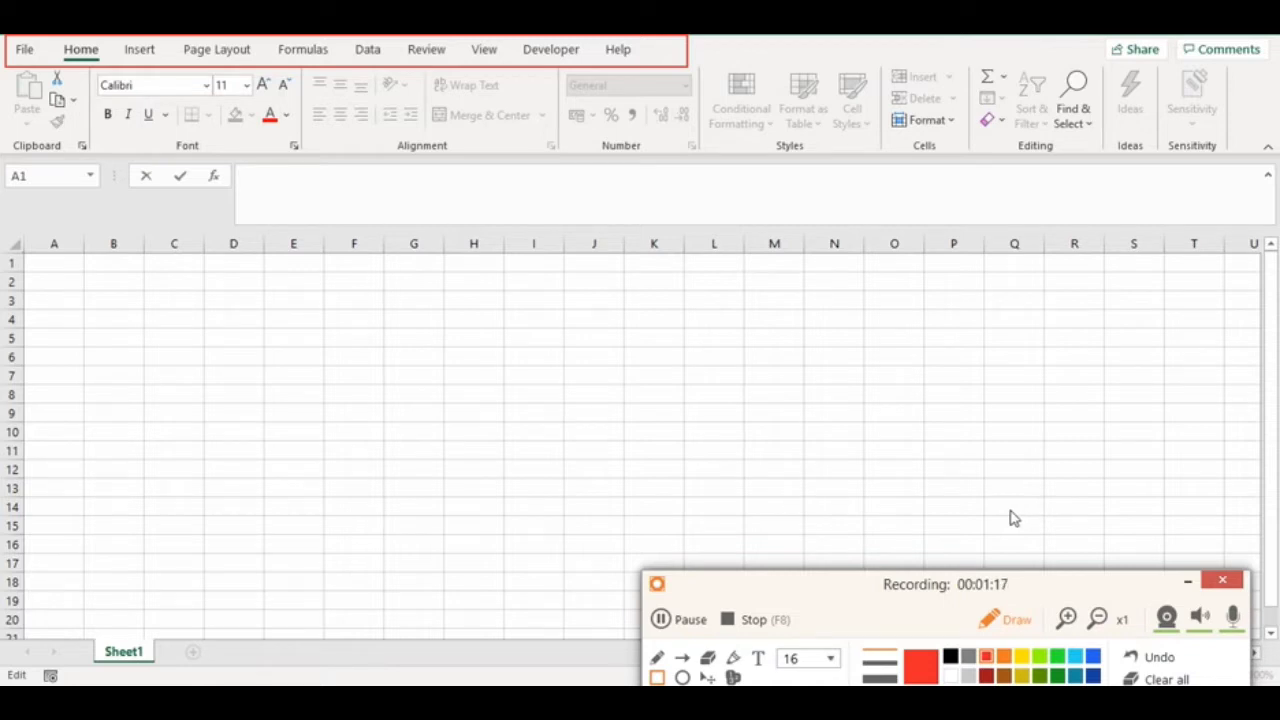
pyautogui.click(1166, 668)
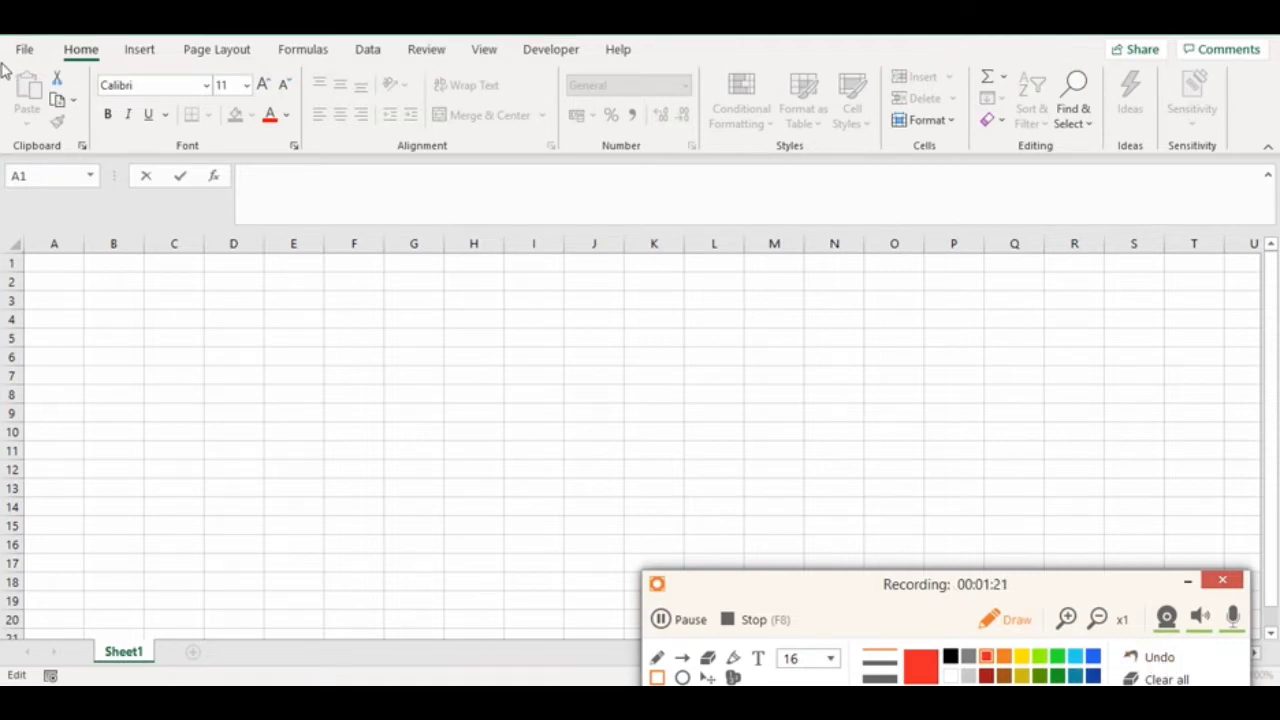
# Step: Drag across the ribbon groups one by one from left to right
pyautogui.moveTo(3, 70); pyautogui.dragTo(100, 155)
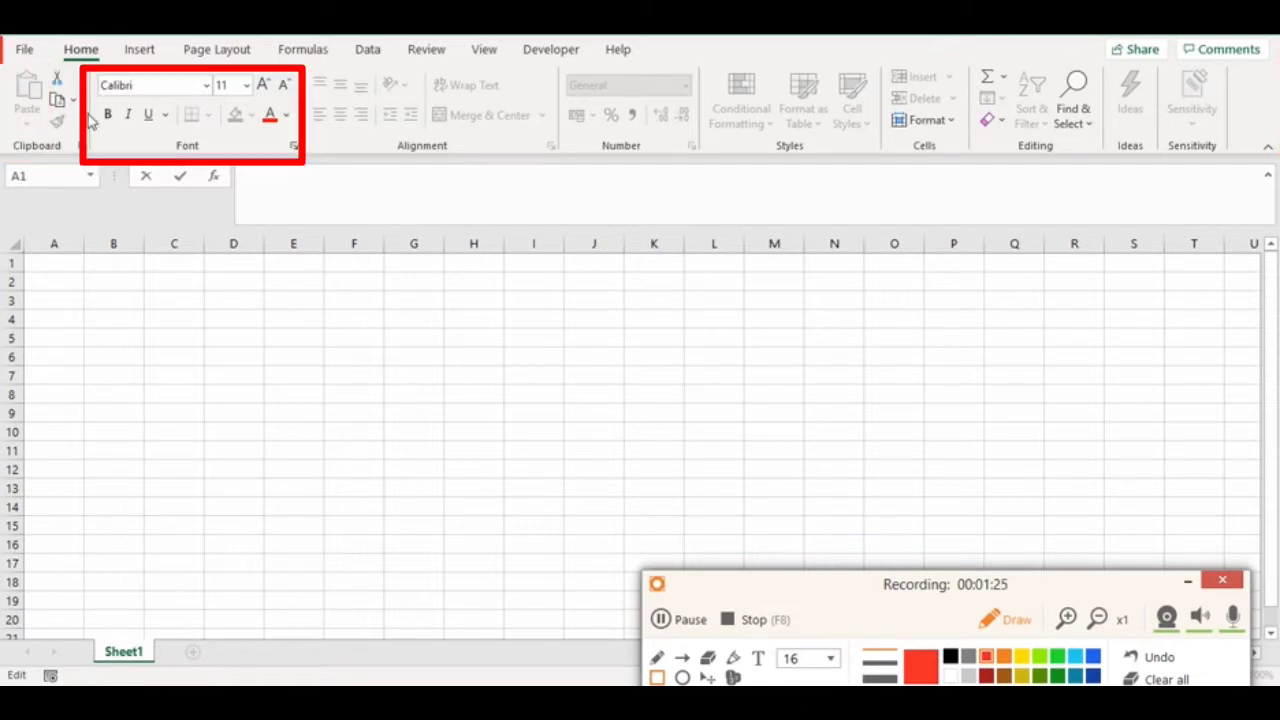
pyautogui.moveTo(90, 78); pyautogui.dragTo(291, 170)
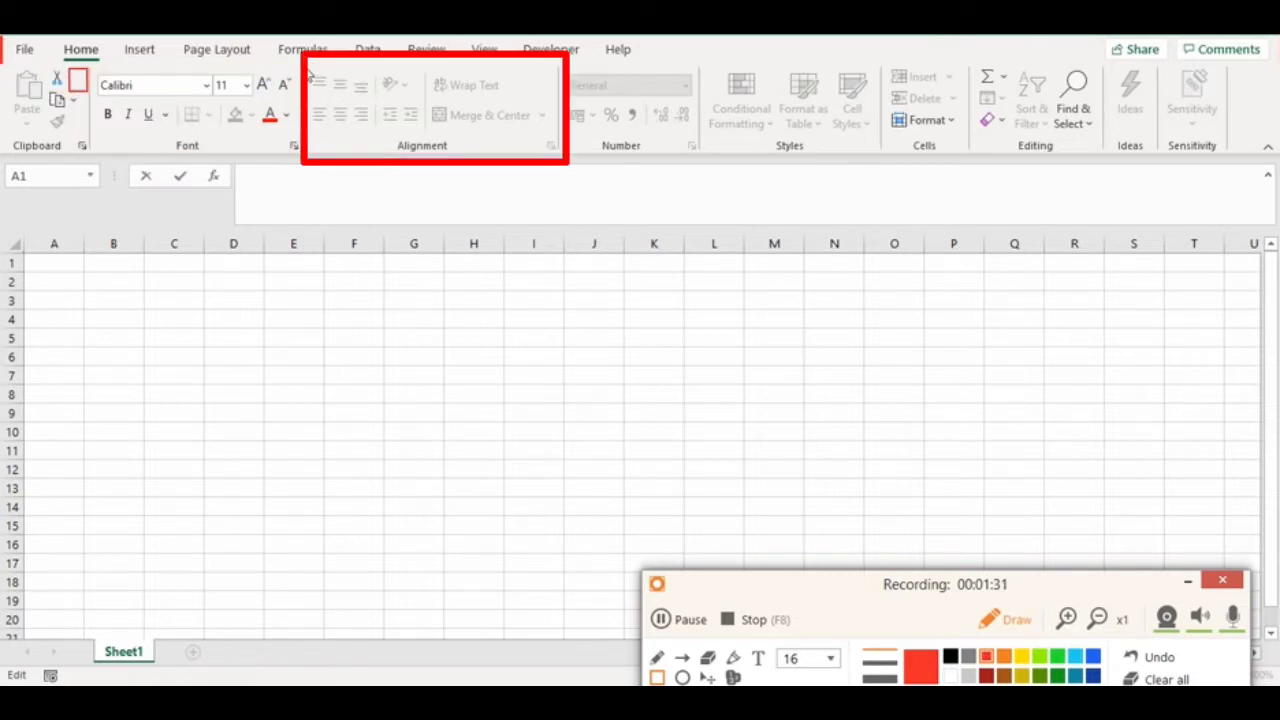
pyautogui.moveTo(300, 68); pyautogui.dragTo(554, 157)
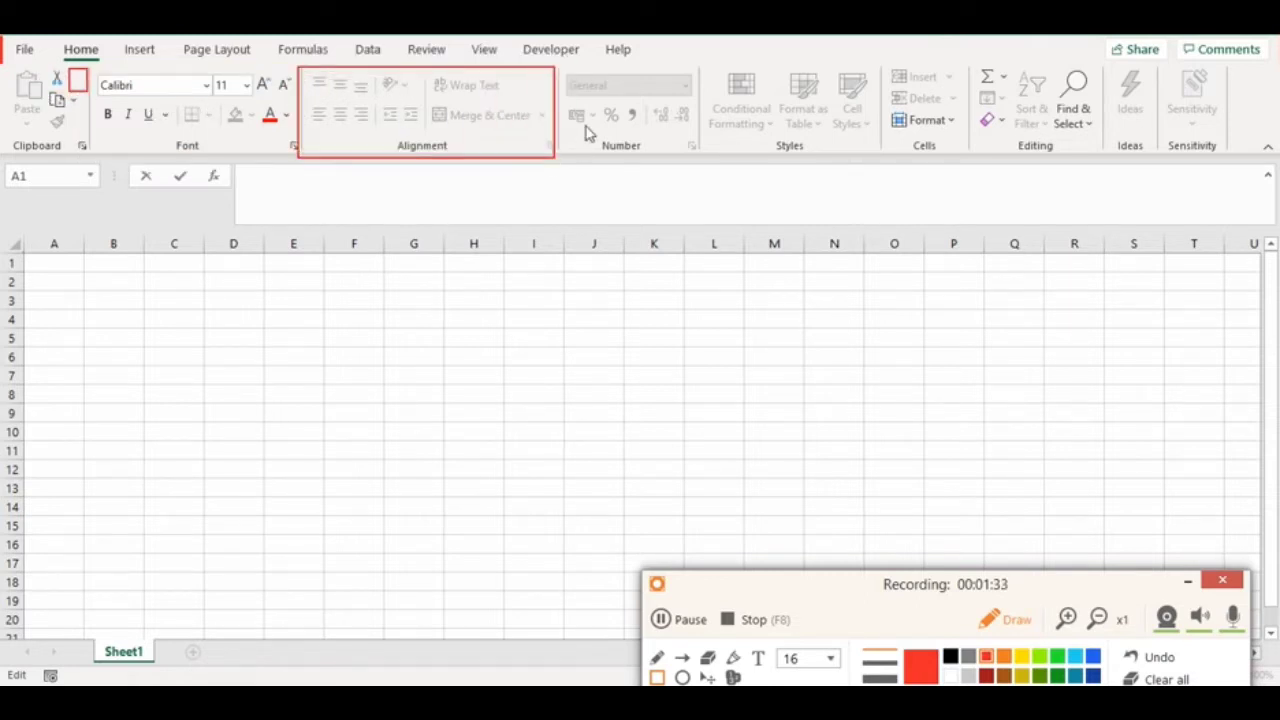
pyautogui.moveTo(563, 73); pyautogui.dragTo(700, 150)
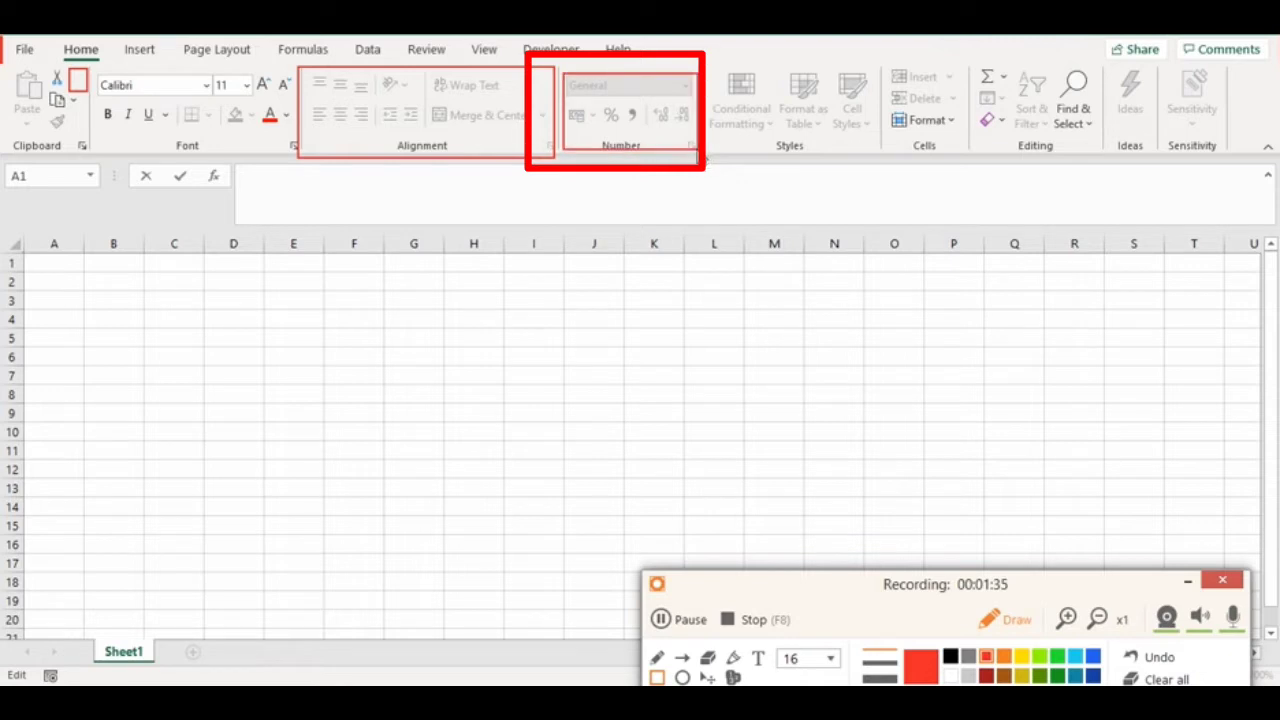
pyautogui.moveTo(710, 73); pyautogui.dragTo(865, 157)
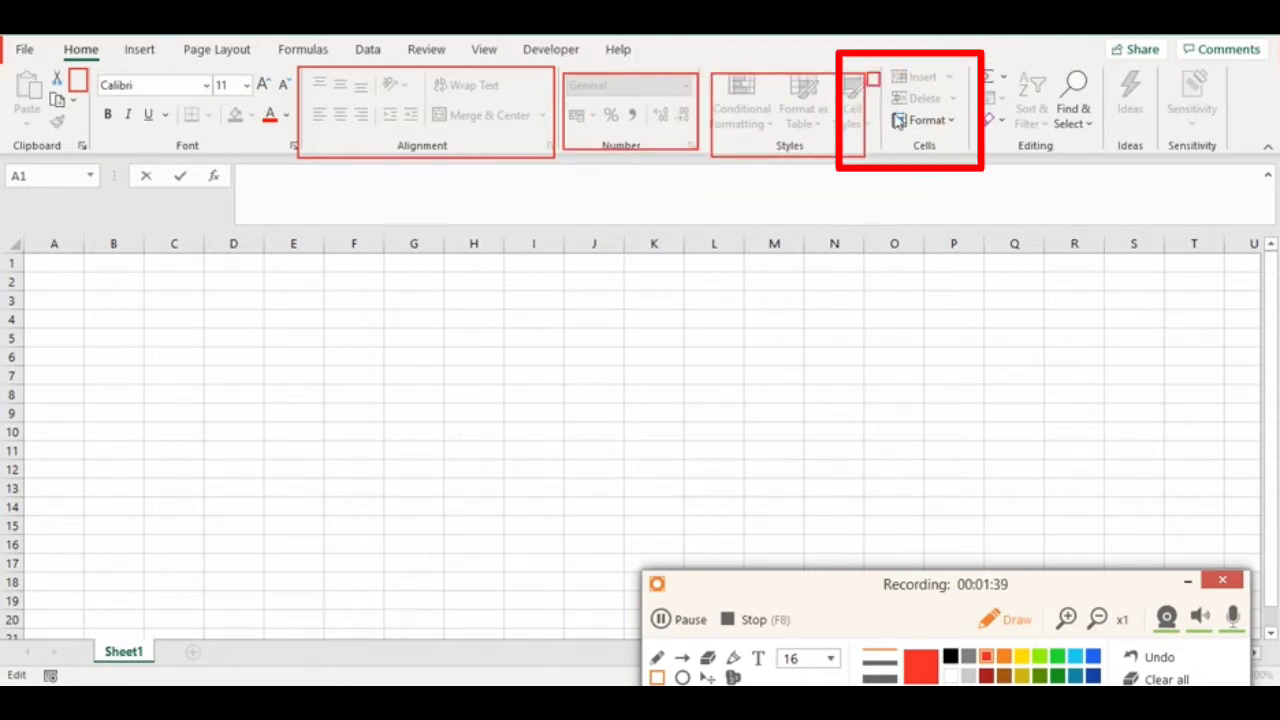
pyautogui.moveTo(866, 72); pyautogui.dragTo(976, 160)
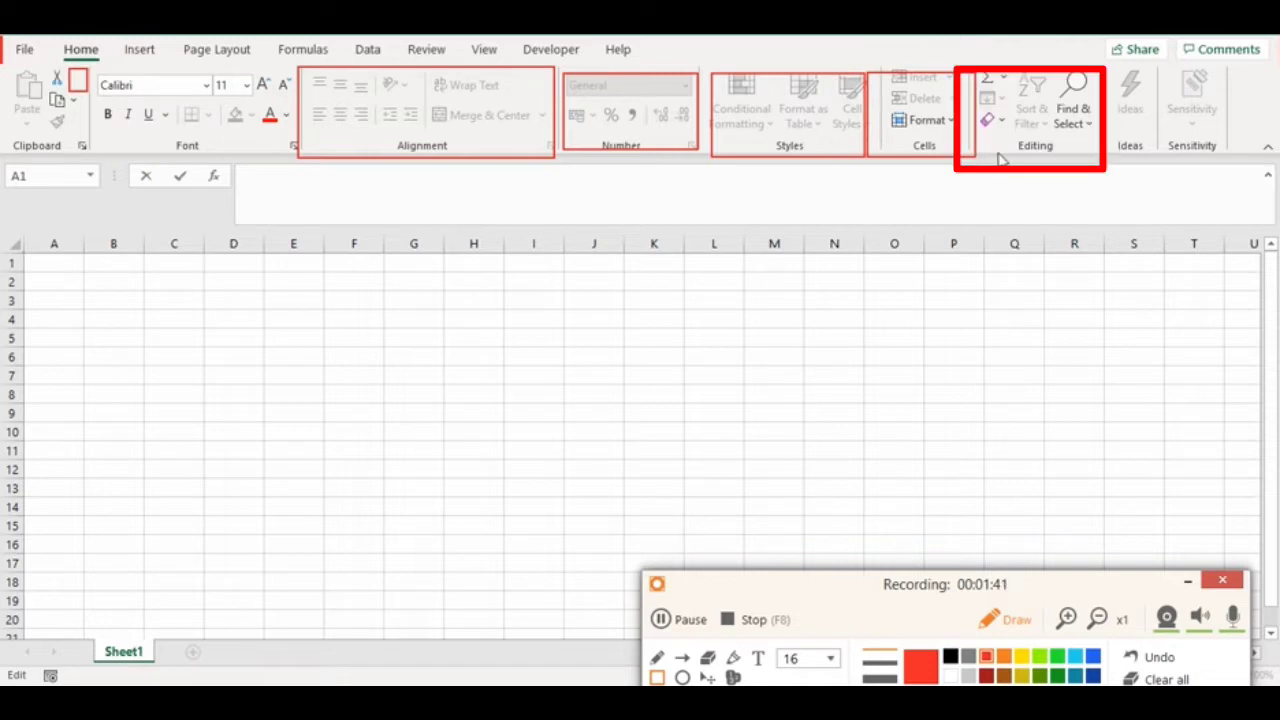
# Step: Drag down a column of cells in the worksheet grid
pyautogui.click(1140, 658)
pyautogui.click(1140, 658)
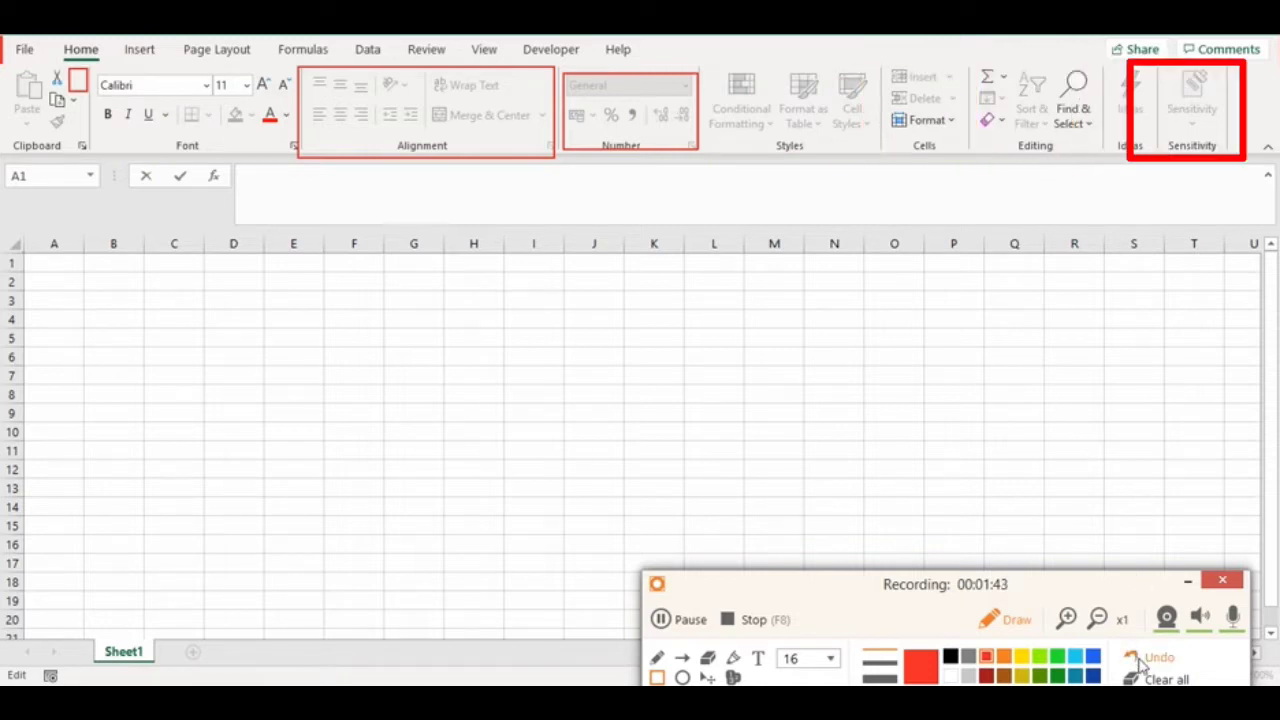
pyautogui.click(1141, 660)
pyautogui.click(1142, 662)
pyautogui.click(1141, 664)
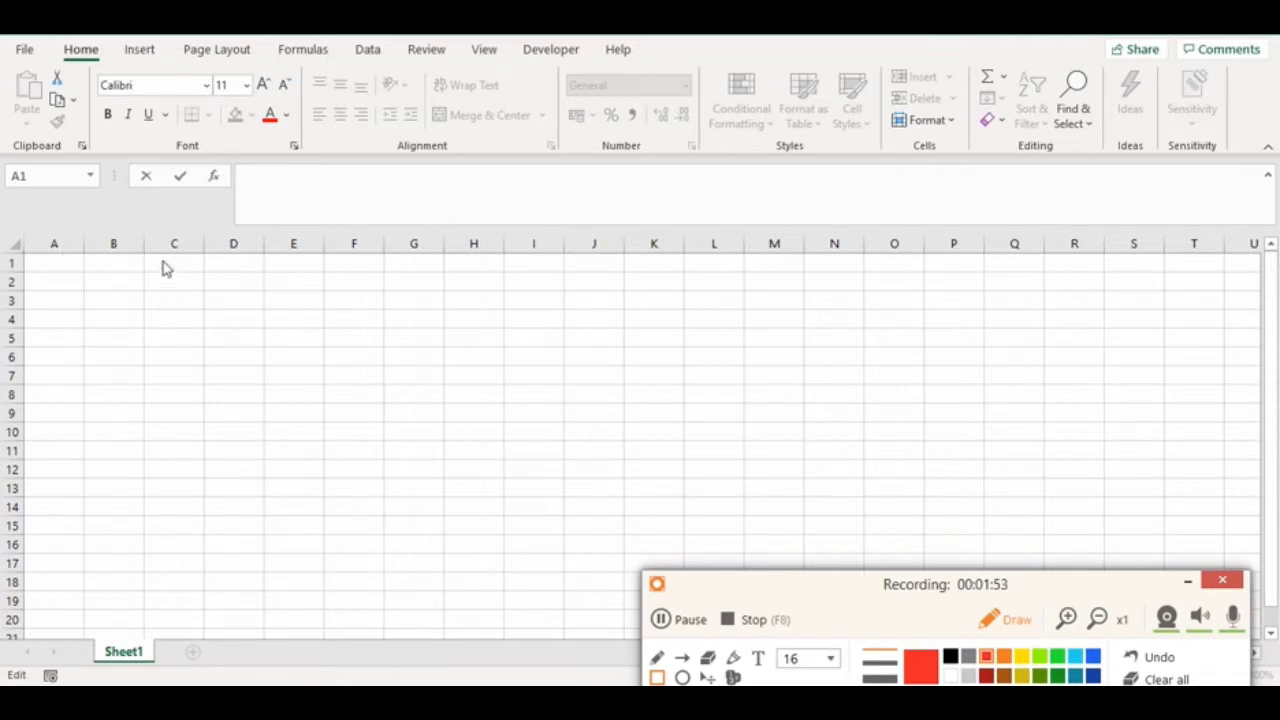
pyautogui.moveTo(143, 235); pyautogui.dragTo(209, 637)
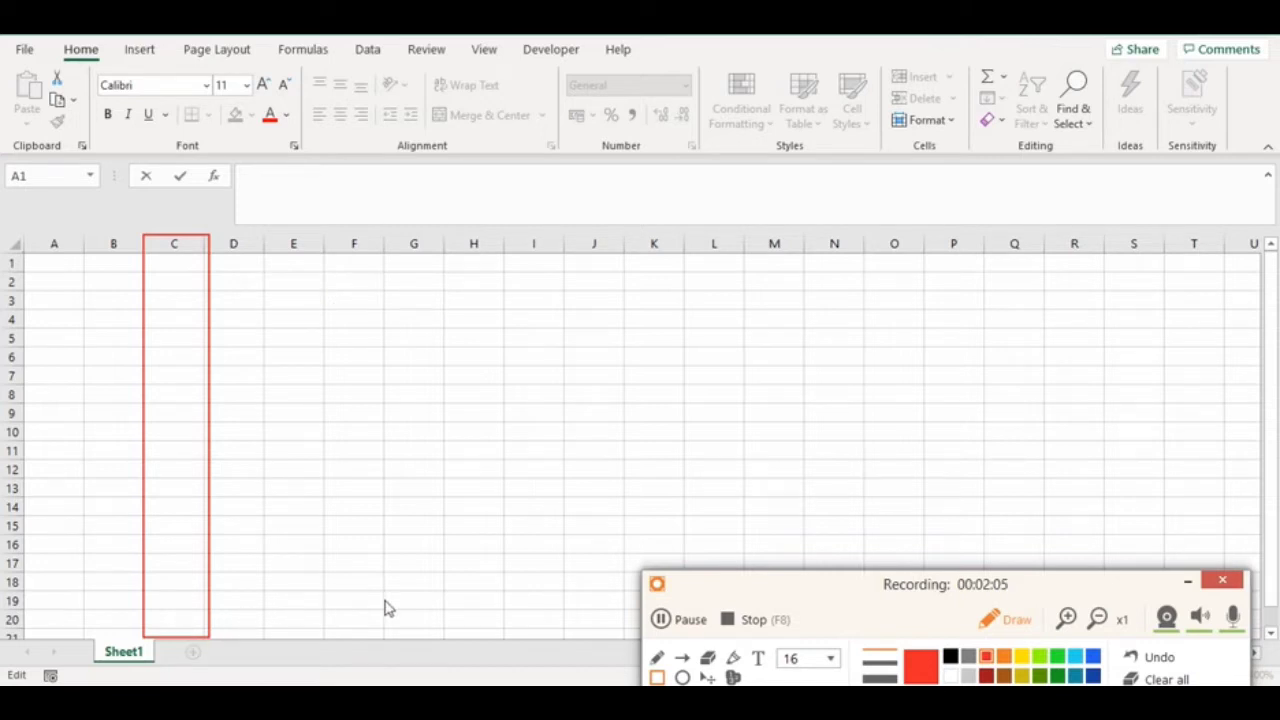
# Step: Drag across the first two rows of the worksheet grid
pyautogui.click(1143, 662)
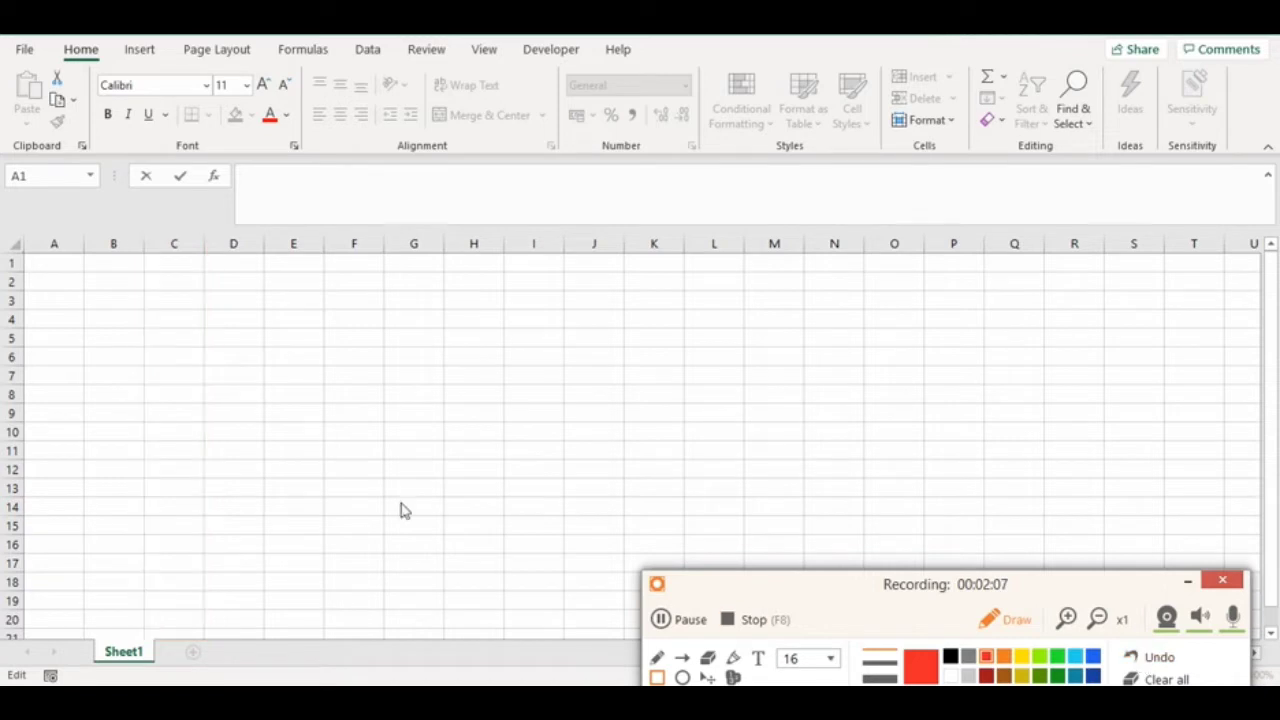
pyautogui.moveTo(28, 238); pyautogui.dragTo(1253, 257)
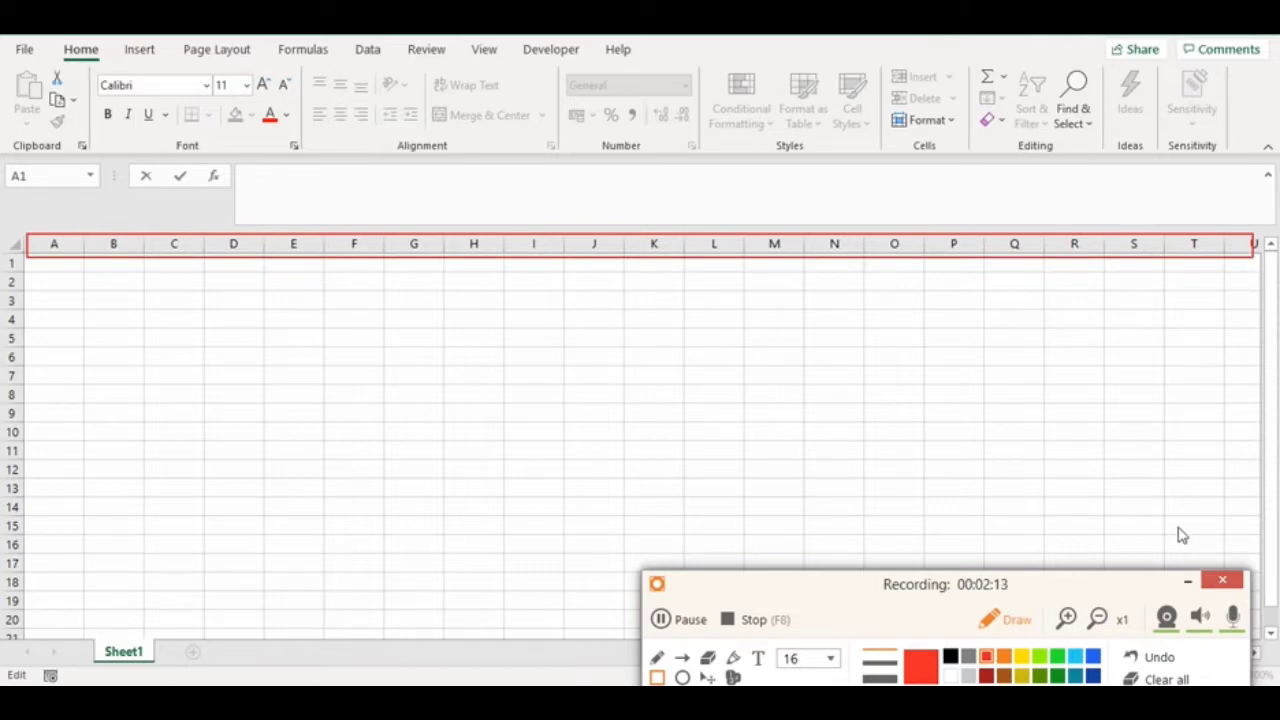
pyautogui.click(1162, 676)
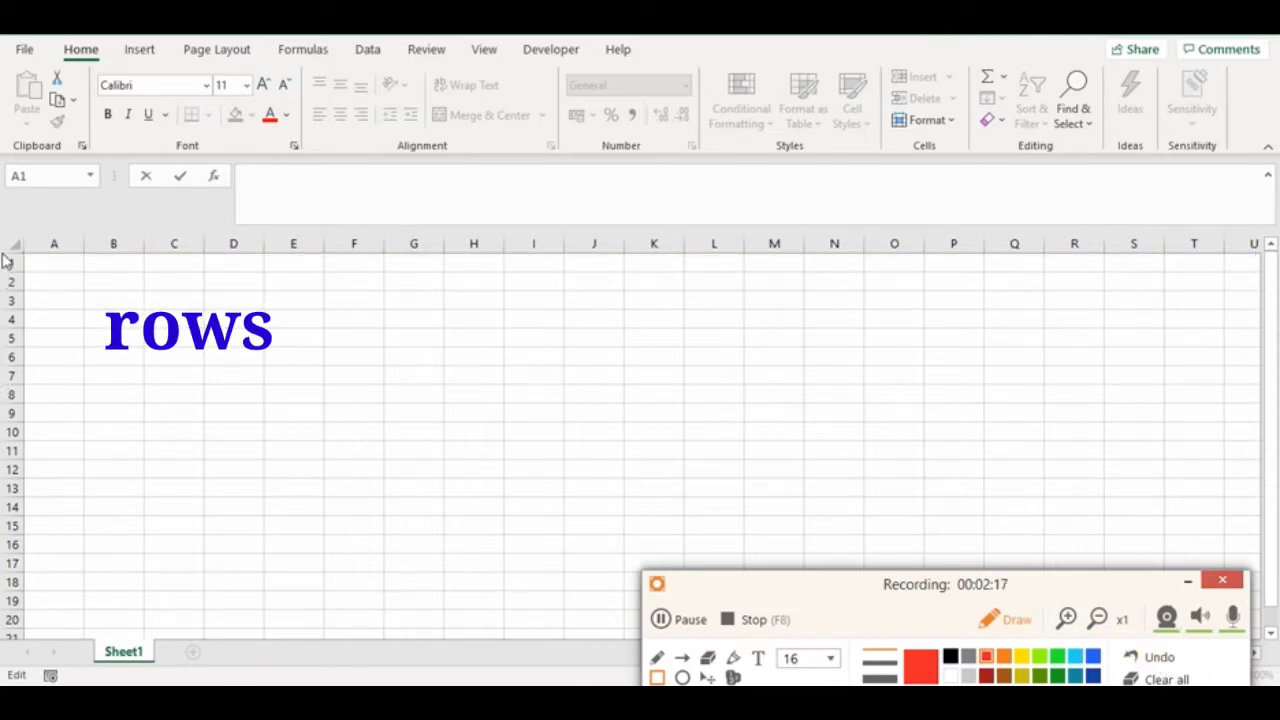
pyautogui.moveTo(6, 262)
pyautogui.mouseDown()
pyautogui.moveTo(1201, 297)
pyautogui.moveTo(1268, 282)
pyautogui.mouseUp()
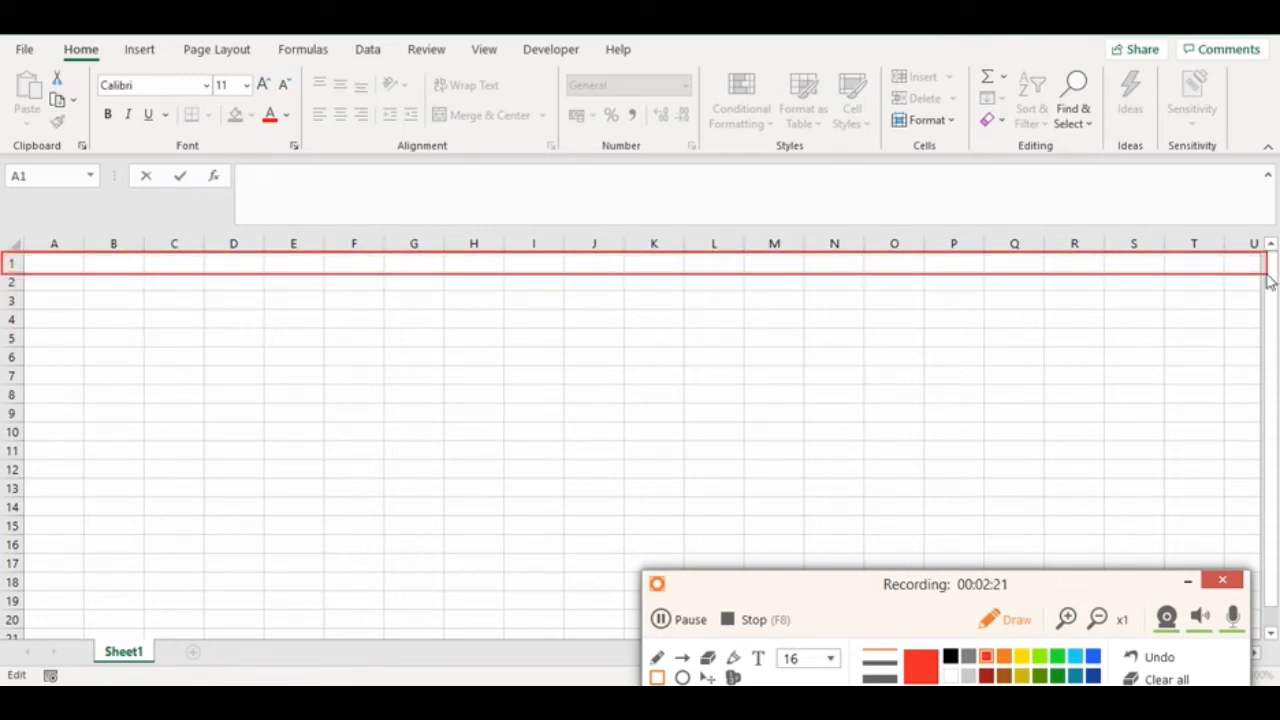
# Step: Go to cell D9 and jump down to the sheet's last row, 1048576
pyautogui.click(1168, 662)
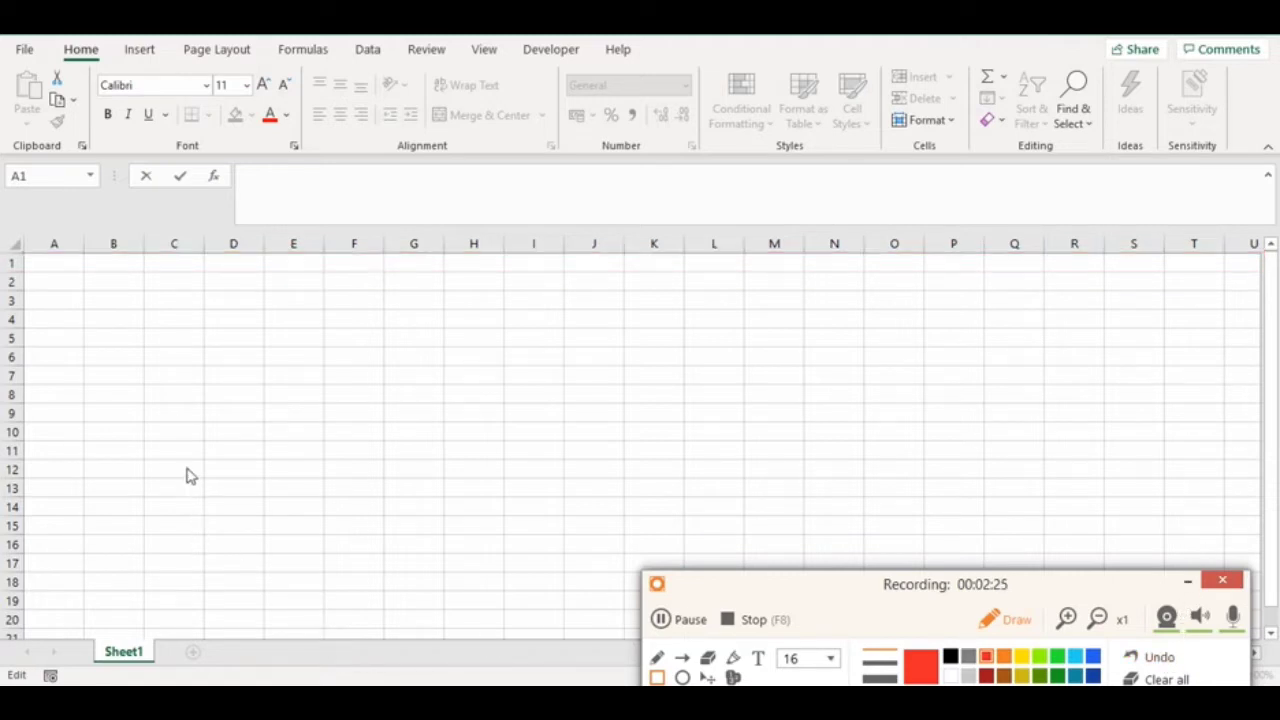
pyautogui.click(249, 412)
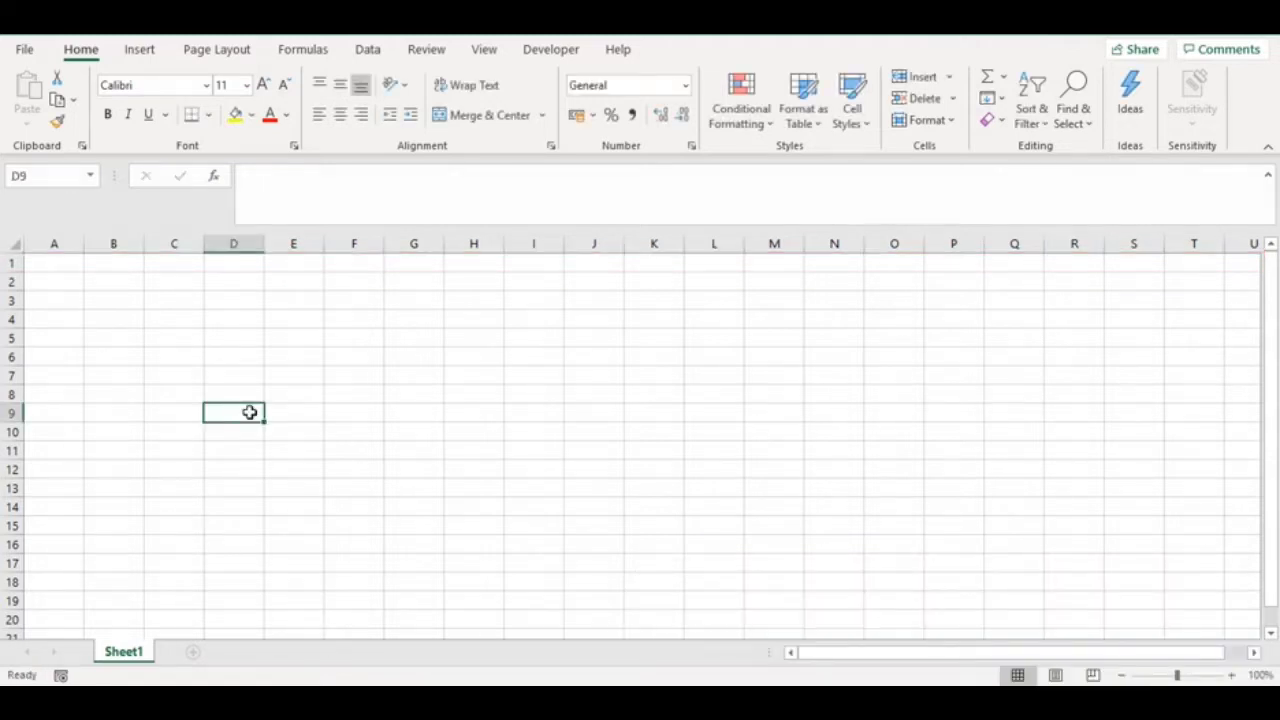
pyautogui.hotkey('ctrl', 'Down')
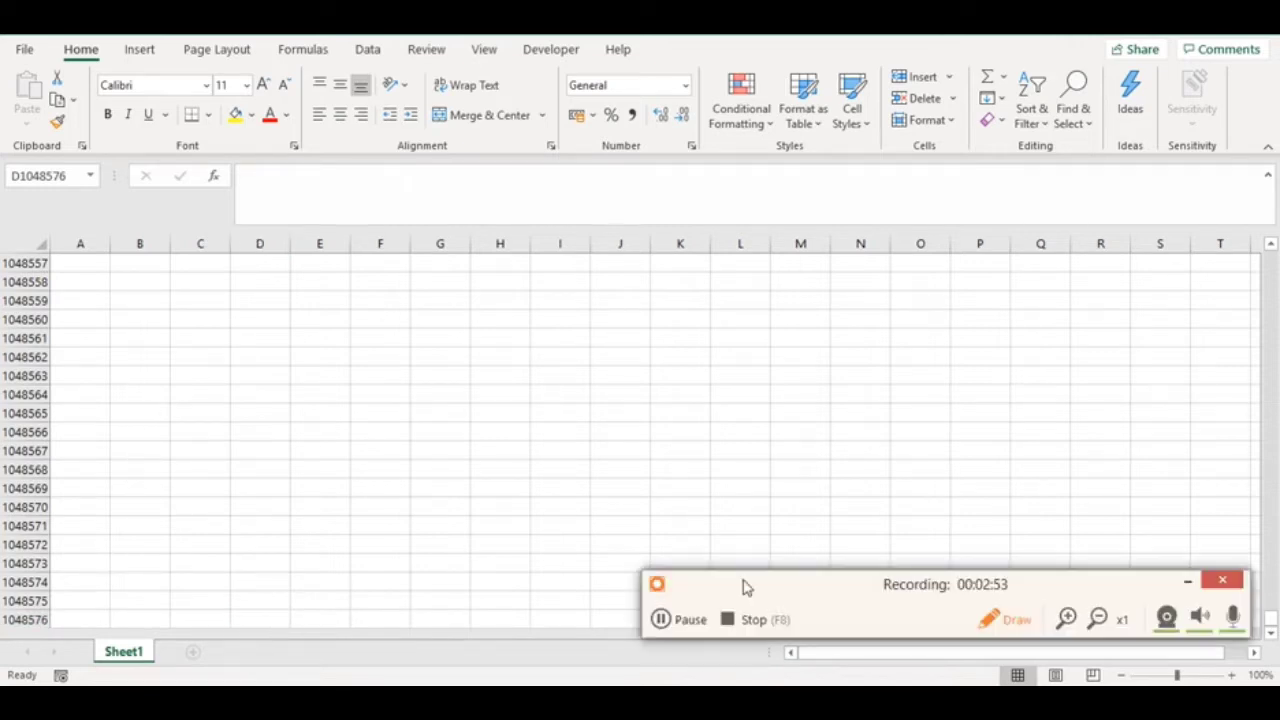
# Step: Add a new blank worksheet, Sheet2, after Sheet1
pyautogui.click(1005, 619)
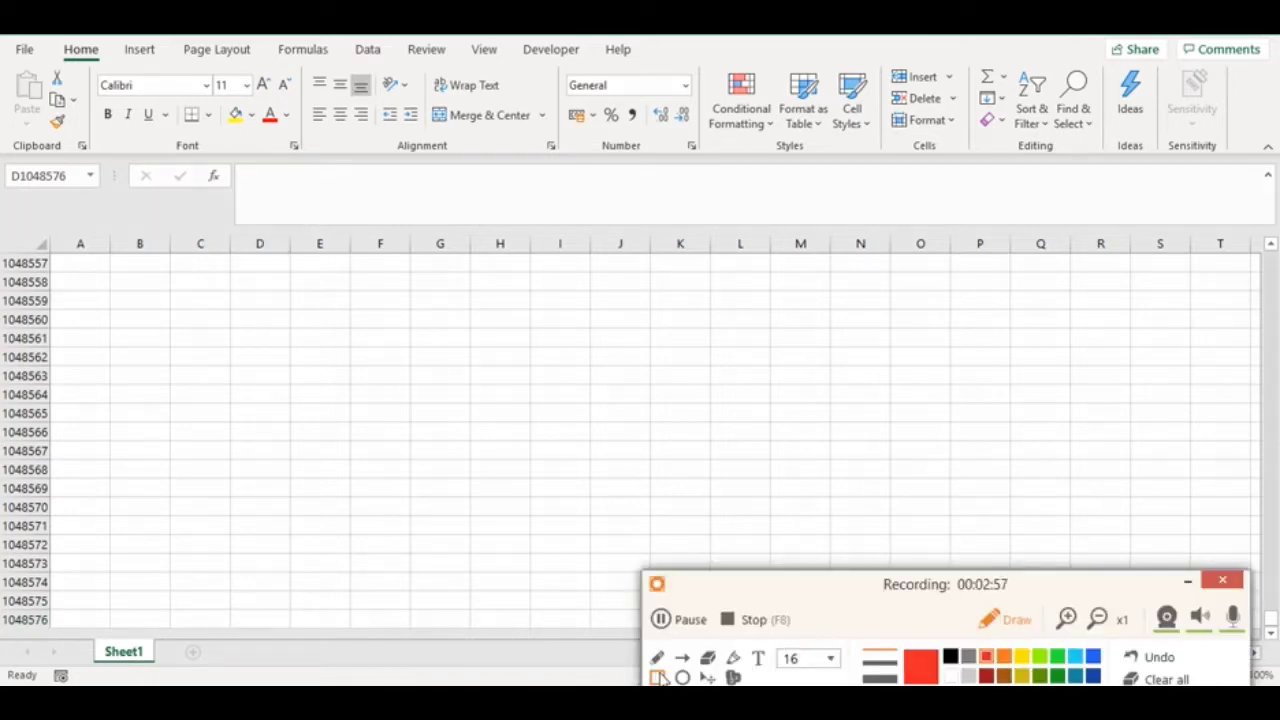
pyautogui.moveTo(72, 630)
pyautogui.mouseDown()
pyautogui.moveTo(140, 664)
pyautogui.moveTo(235, 665)
pyautogui.mouseUp()
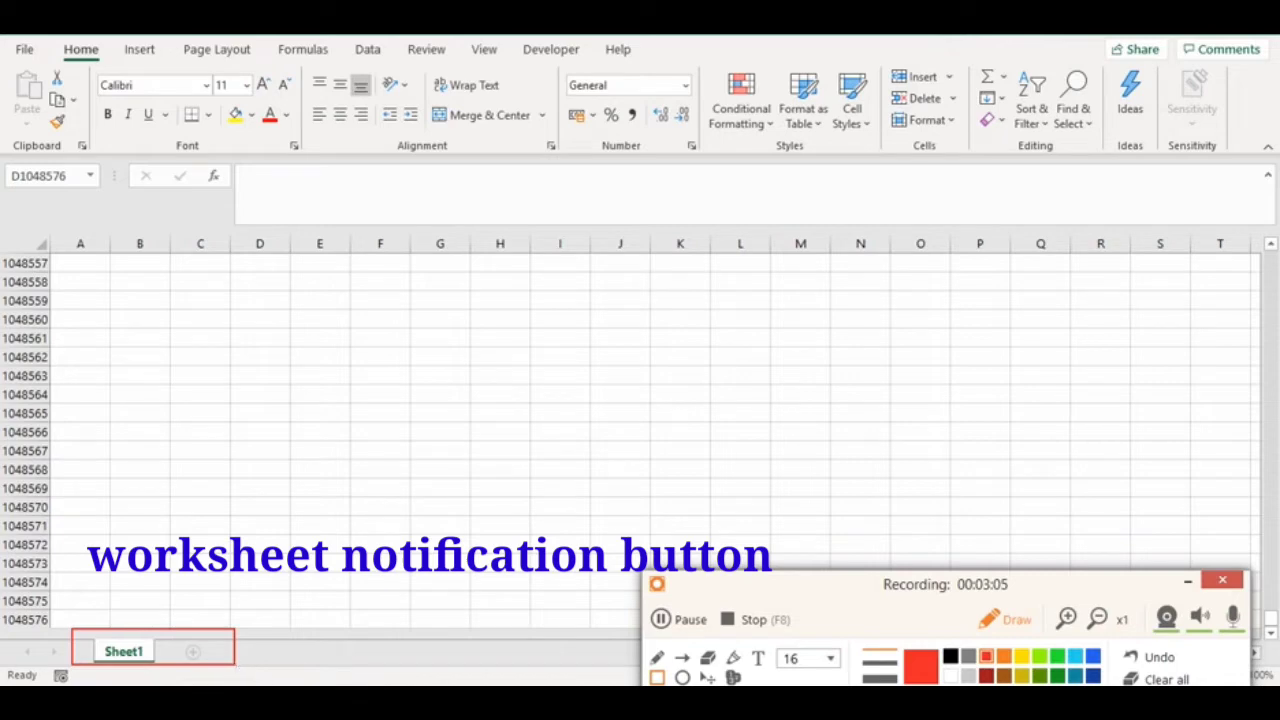
pyautogui.click(1137, 679)
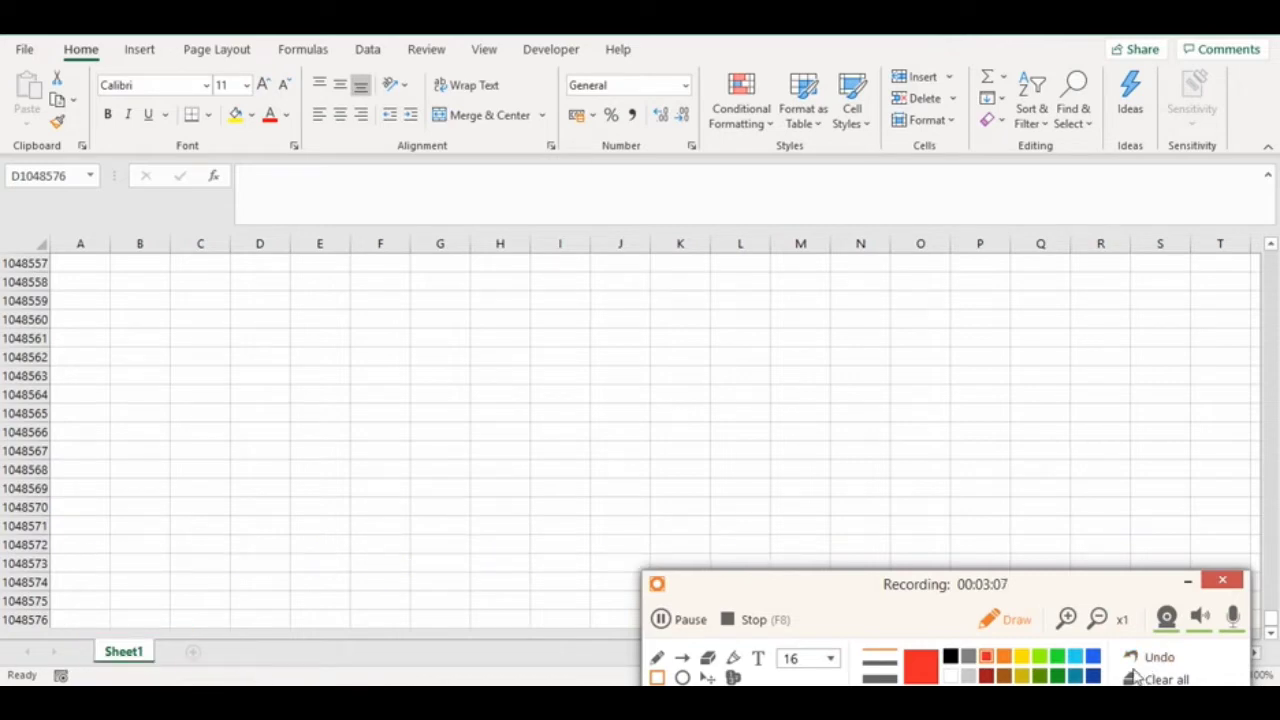
pyautogui.click(1184, 584)
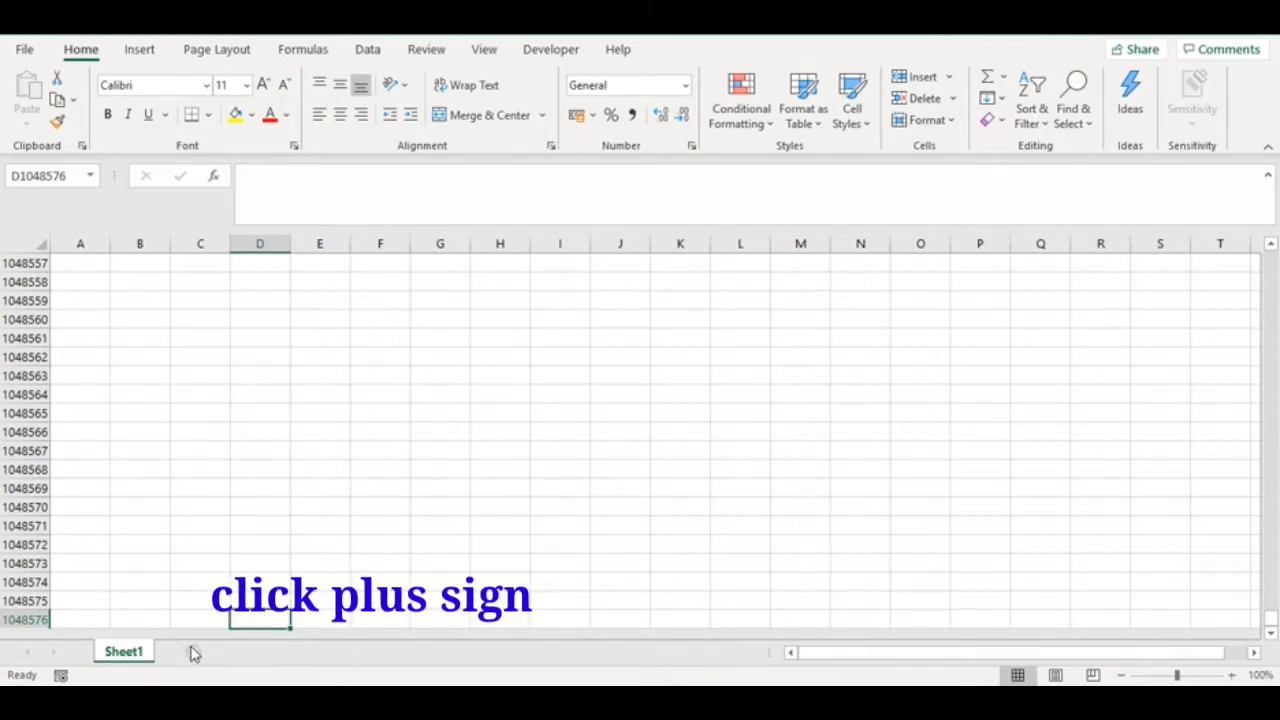
pyautogui.click(193, 652)
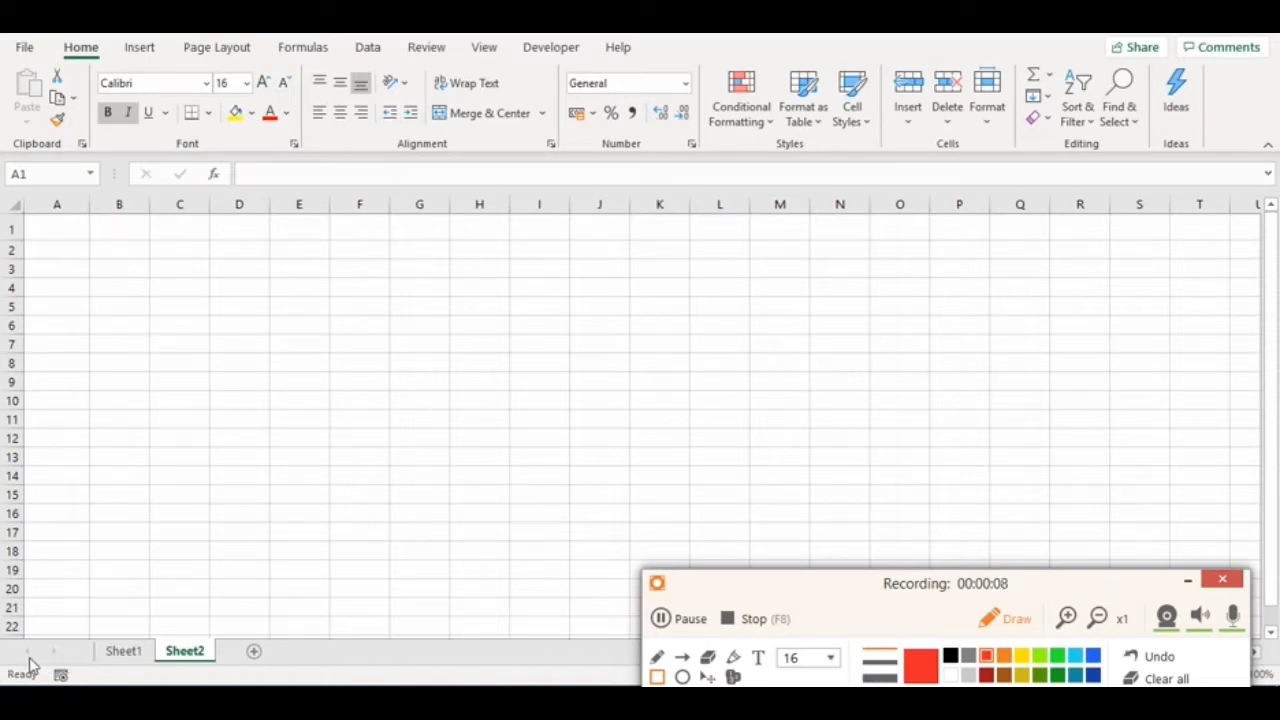
pyautogui.moveTo(1, 653); pyautogui.dragTo(95, 686)
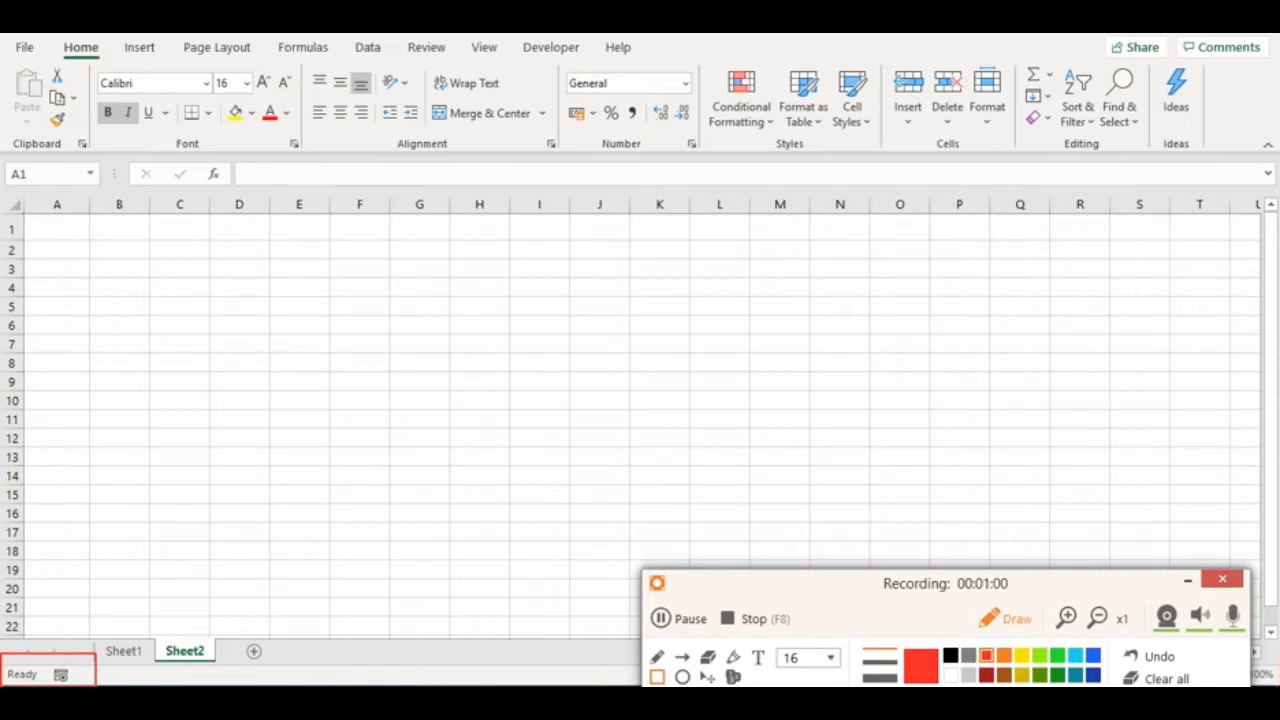
pyautogui.click(670, 620)
pyautogui.click(660, 621)
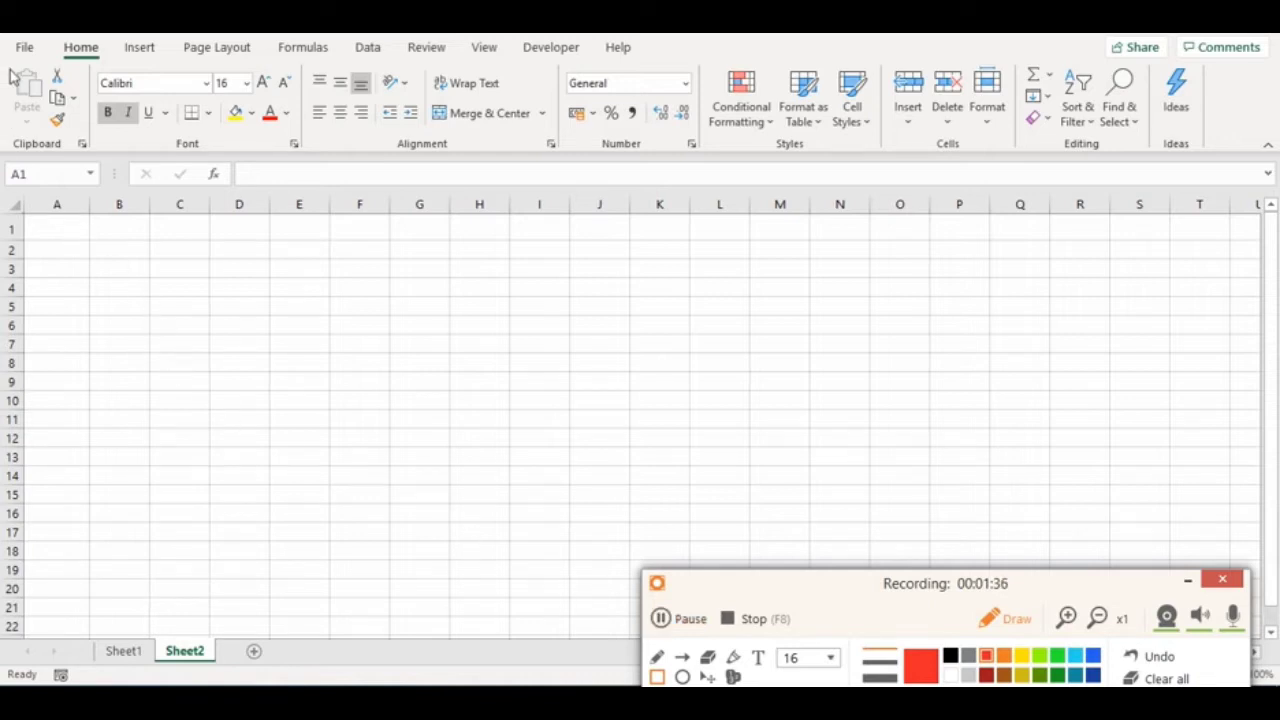
pyautogui.click(656, 677)
pyautogui.moveTo(4, 62); pyautogui.dragTo(95, 167)
pyautogui.moveTo(92, 60)
pyautogui.mouseDown()
pyautogui.moveTo(537, 113)
pyautogui.moveTo(705, 163)
pyautogui.mouseUp()
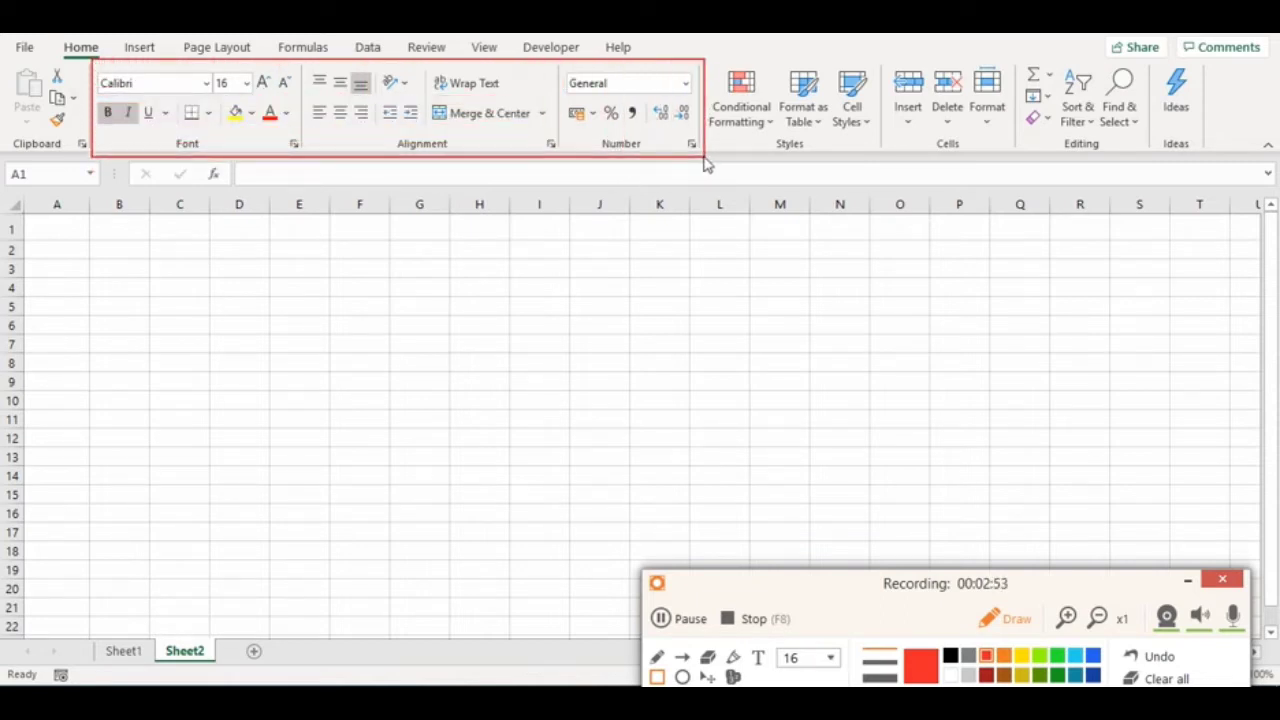
pyautogui.moveTo(705, 163); pyautogui.dragTo(307, 165)
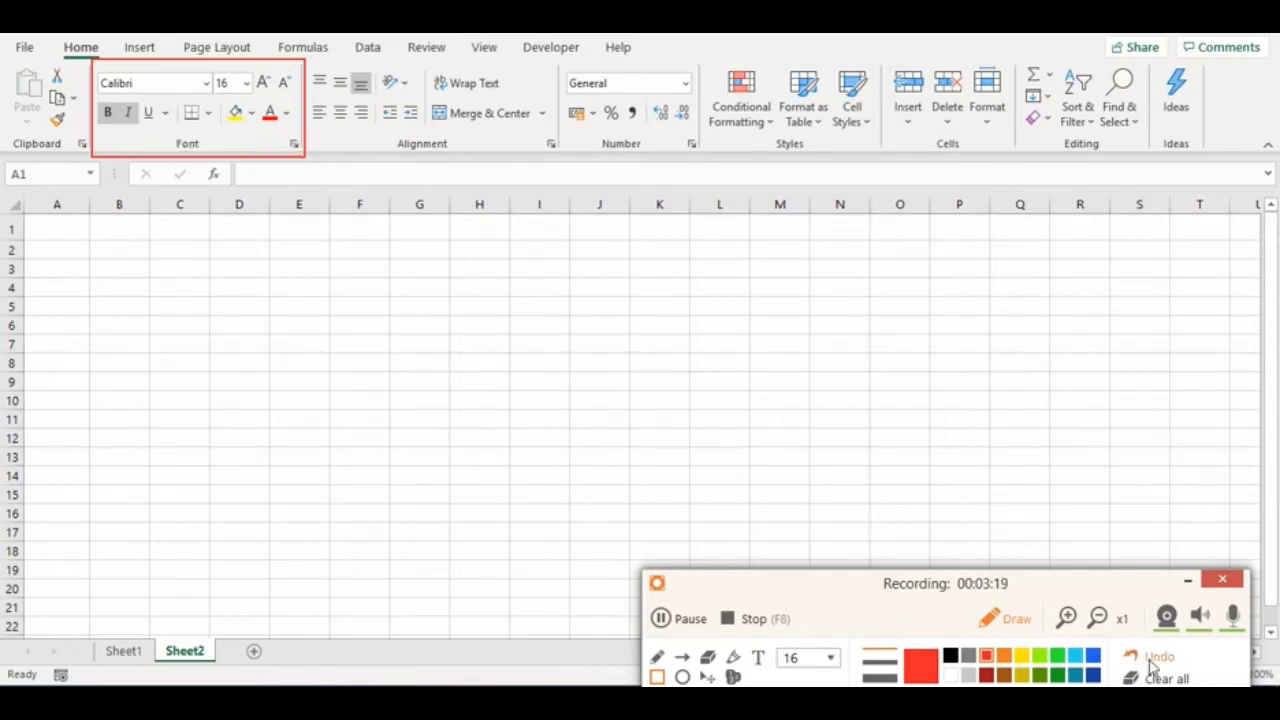
pyautogui.click(1150, 660)
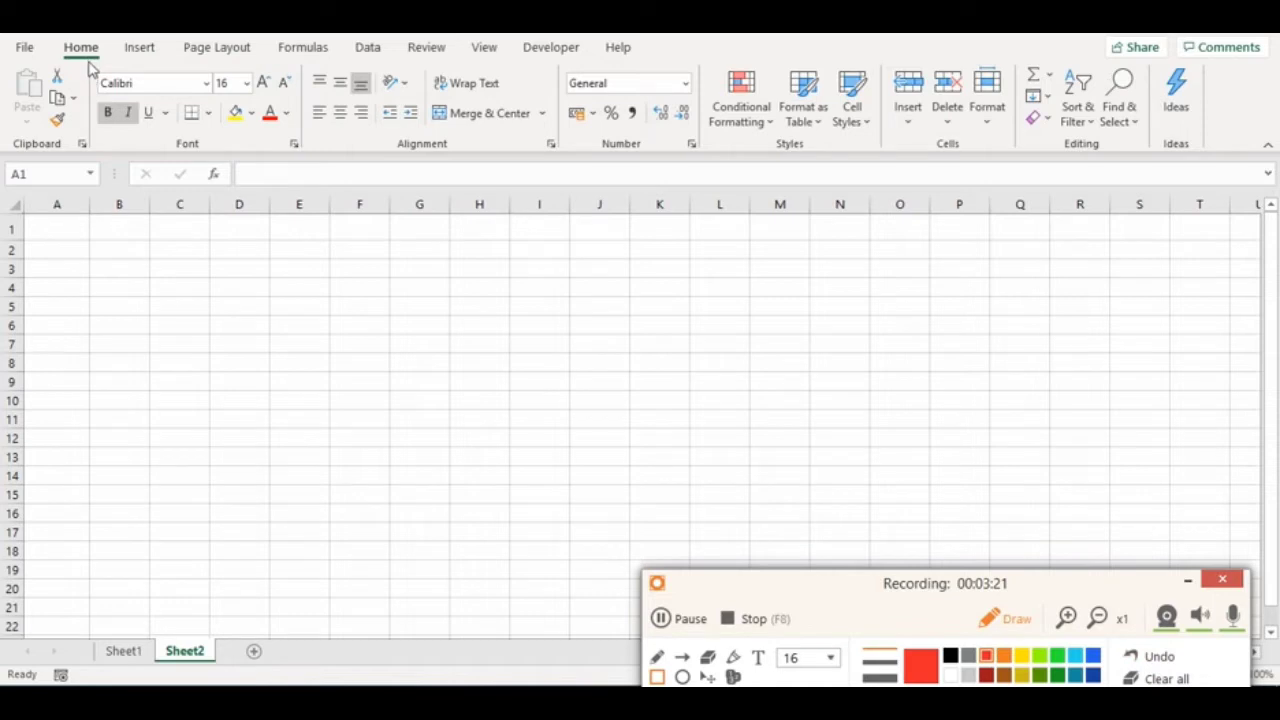
pyautogui.moveTo(88, 61); pyautogui.dragTo(213, 98)
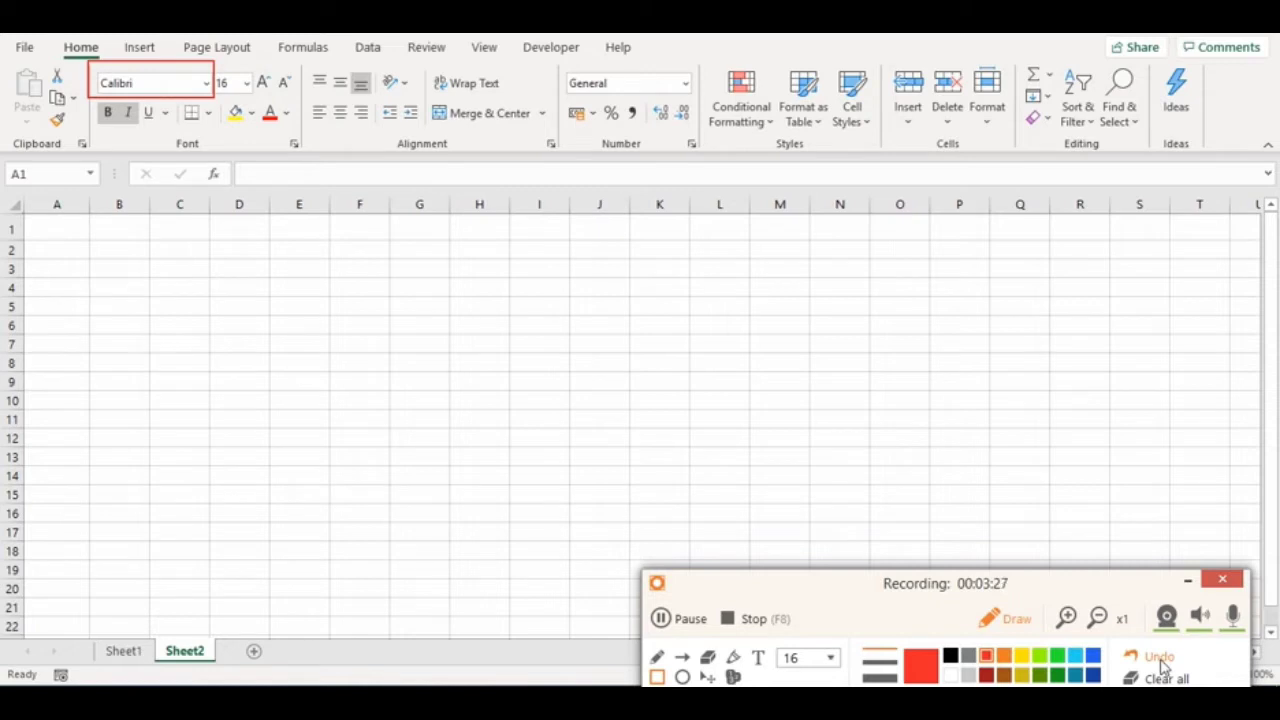
pyautogui.click(1160, 660)
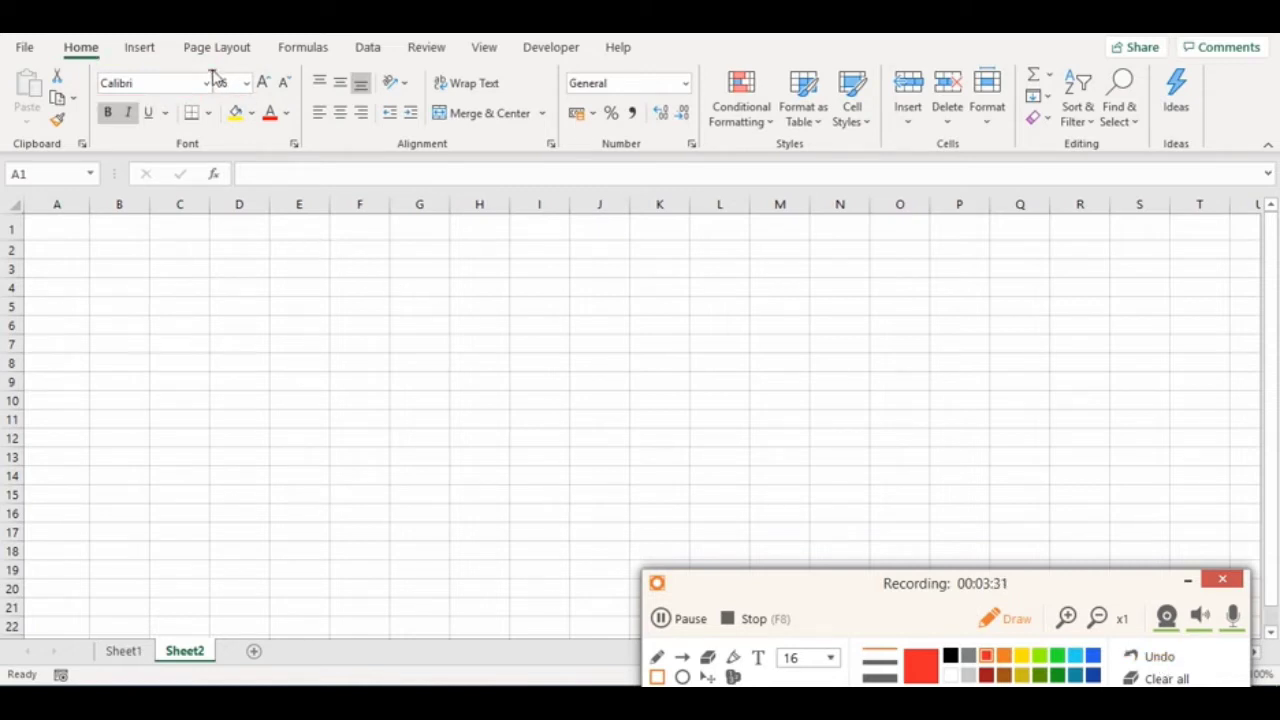
pyautogui.moveTo(211, 70); pyautogui.dragTo(253, 103)
pyautogui.click(1163, 678)
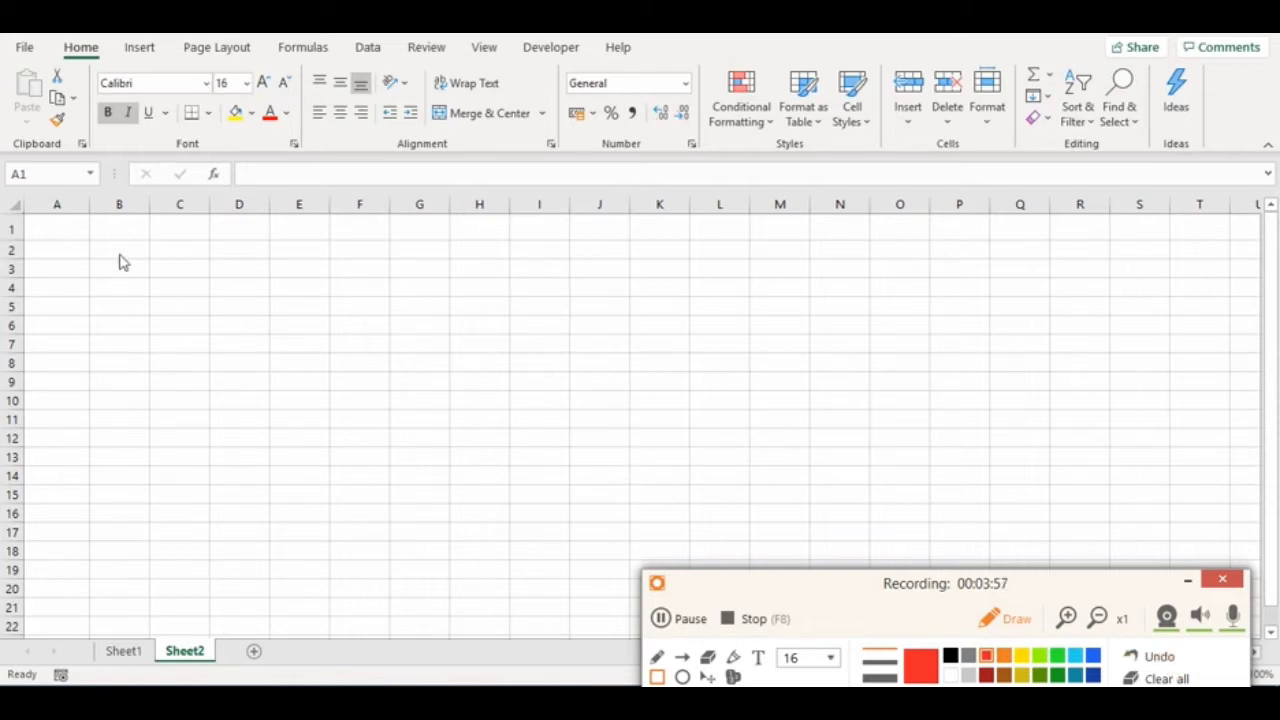
pyautogui.click(70, 223)
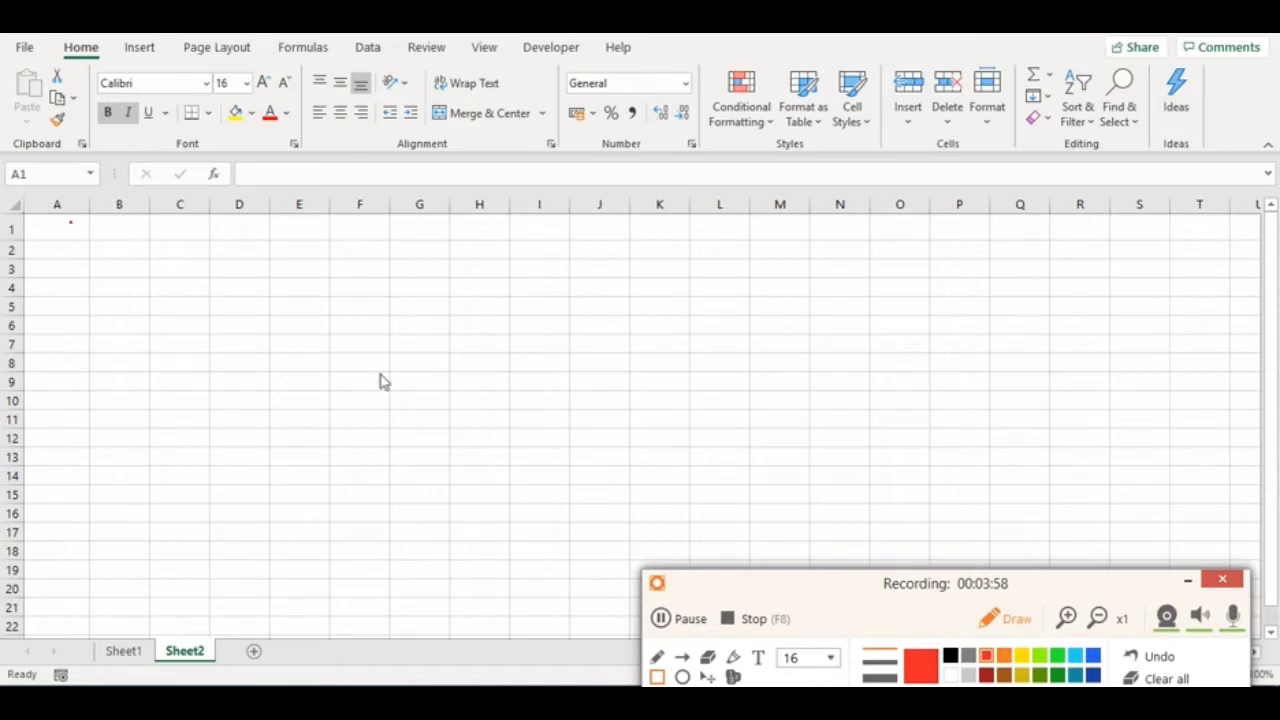
pyautogui.click(1155, 657)
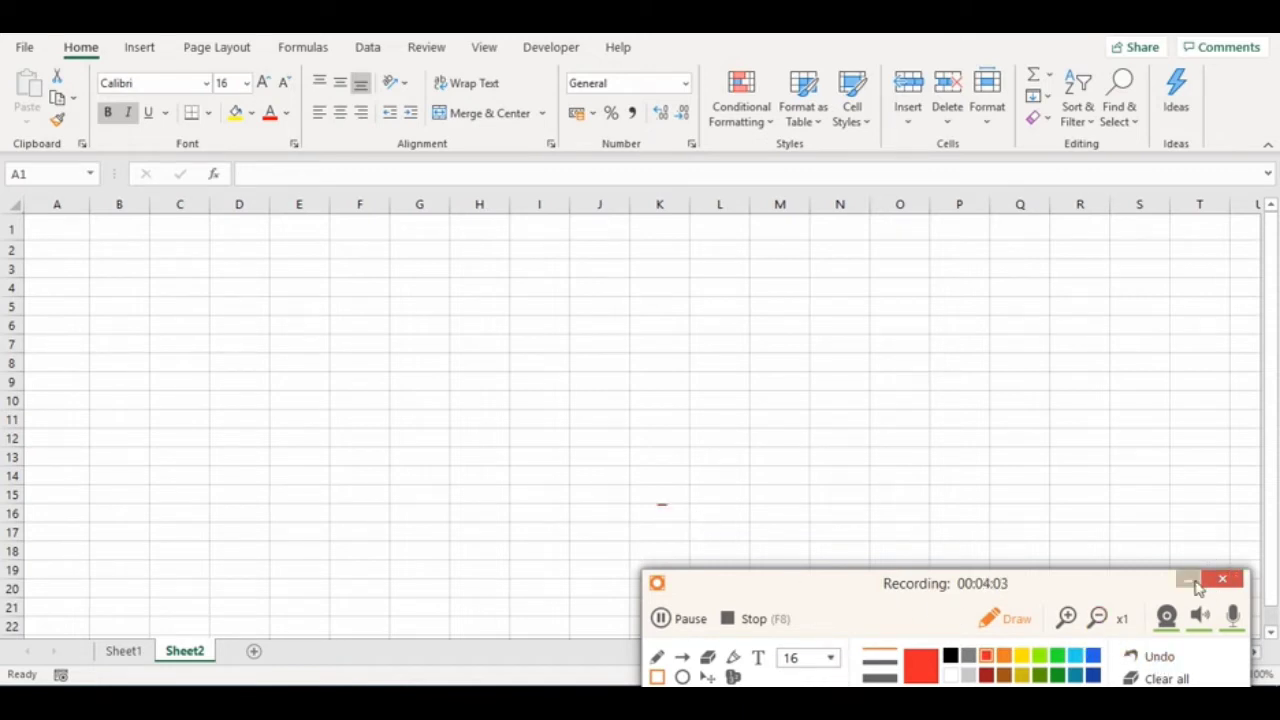
pyautogui.click(1190, 581)
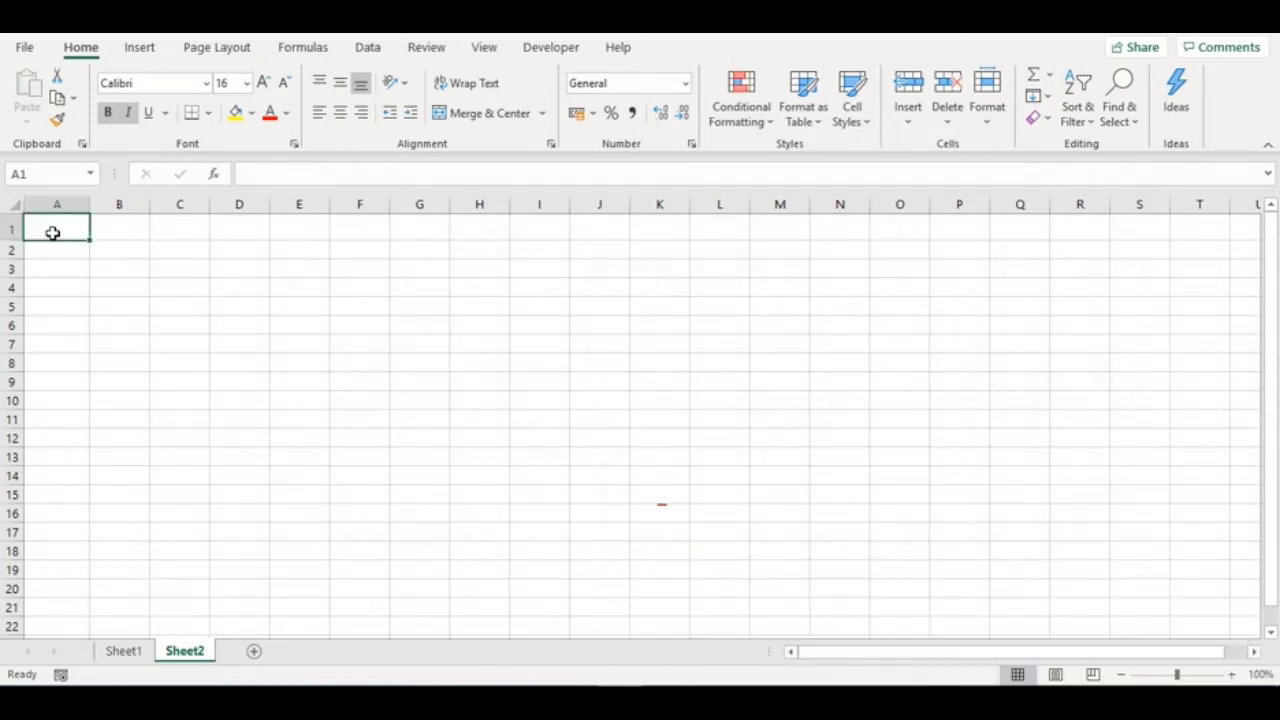
# Step: Enter 'sample' in A1 and remove its bold and italic formatting
pyautogui.write('sampl')
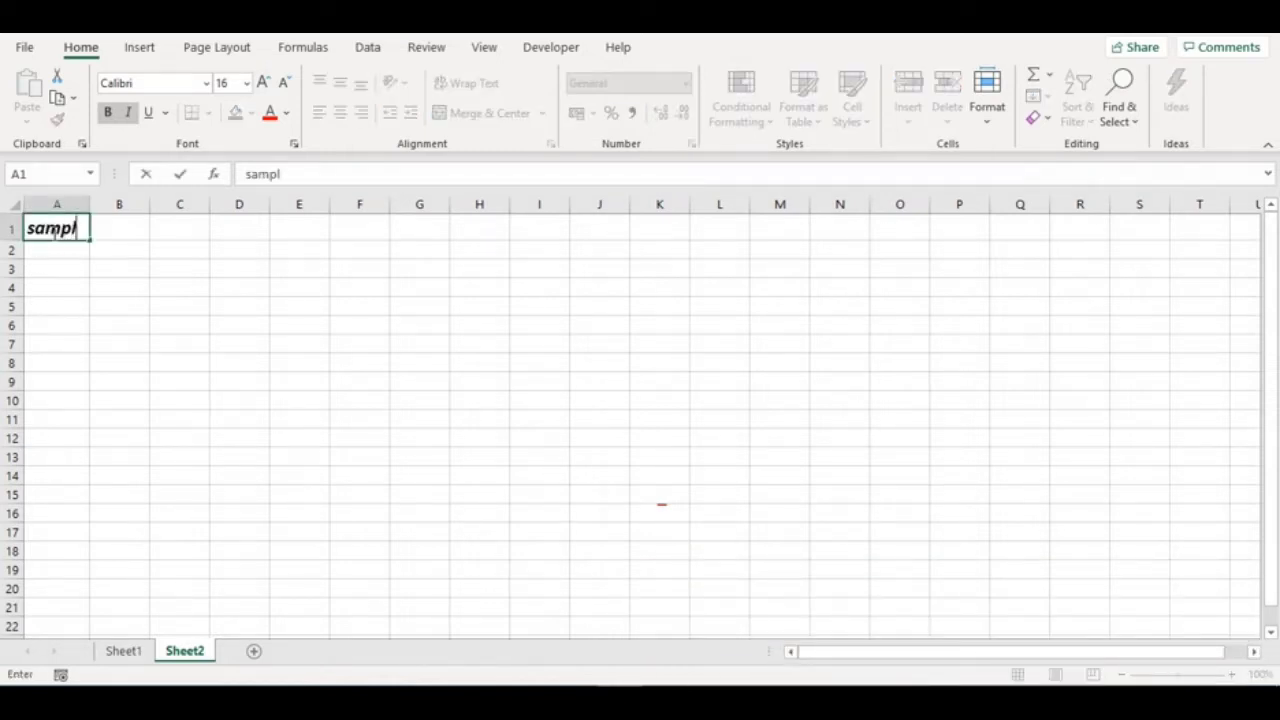
pyautogui.write('e')
pyautogui.press('Return')
pyautogui.click(53, 230)
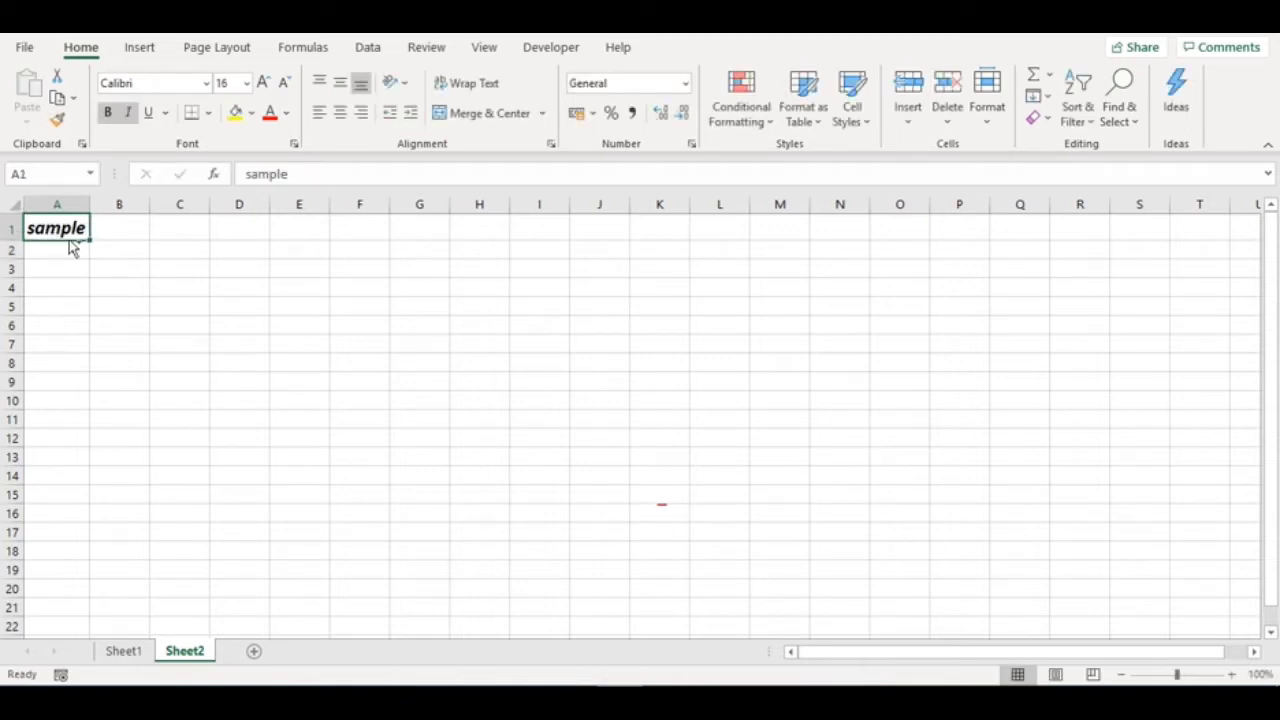
pyautogui.hotkey('ctrl', 'b')
pyautogui.hotkey('ctrl', 'i')
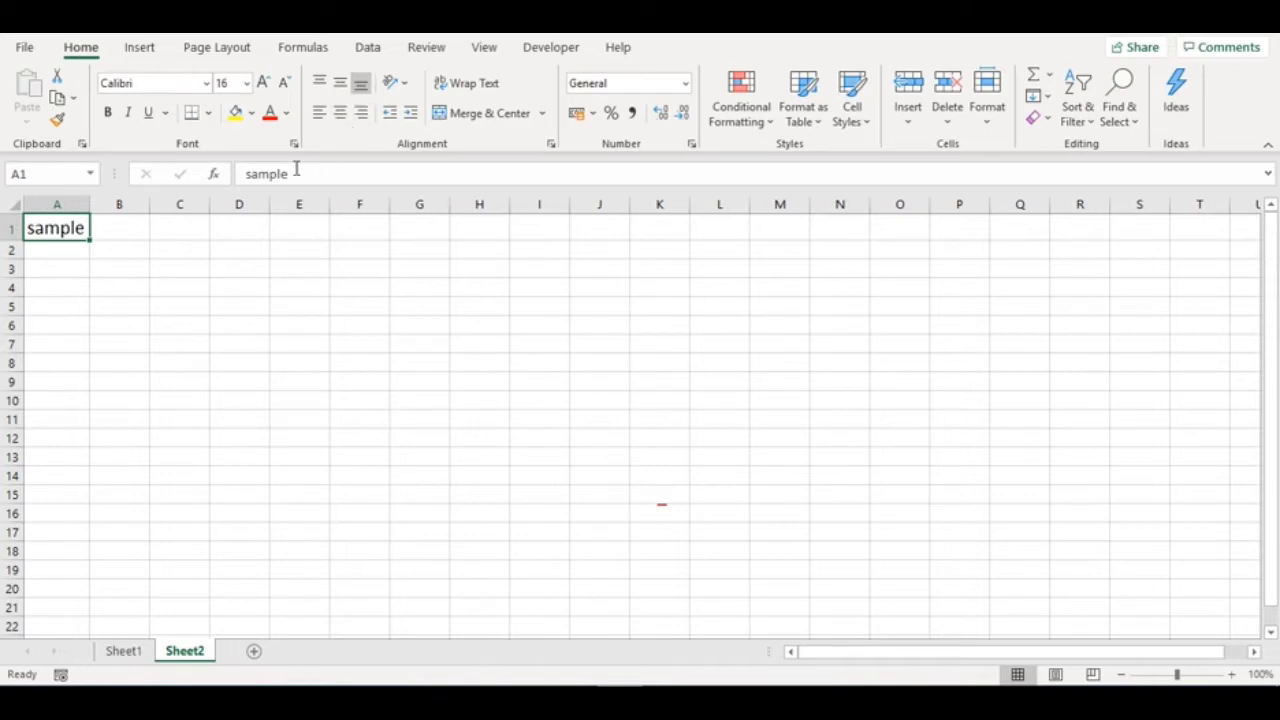
pyautogui.click(246, 83)
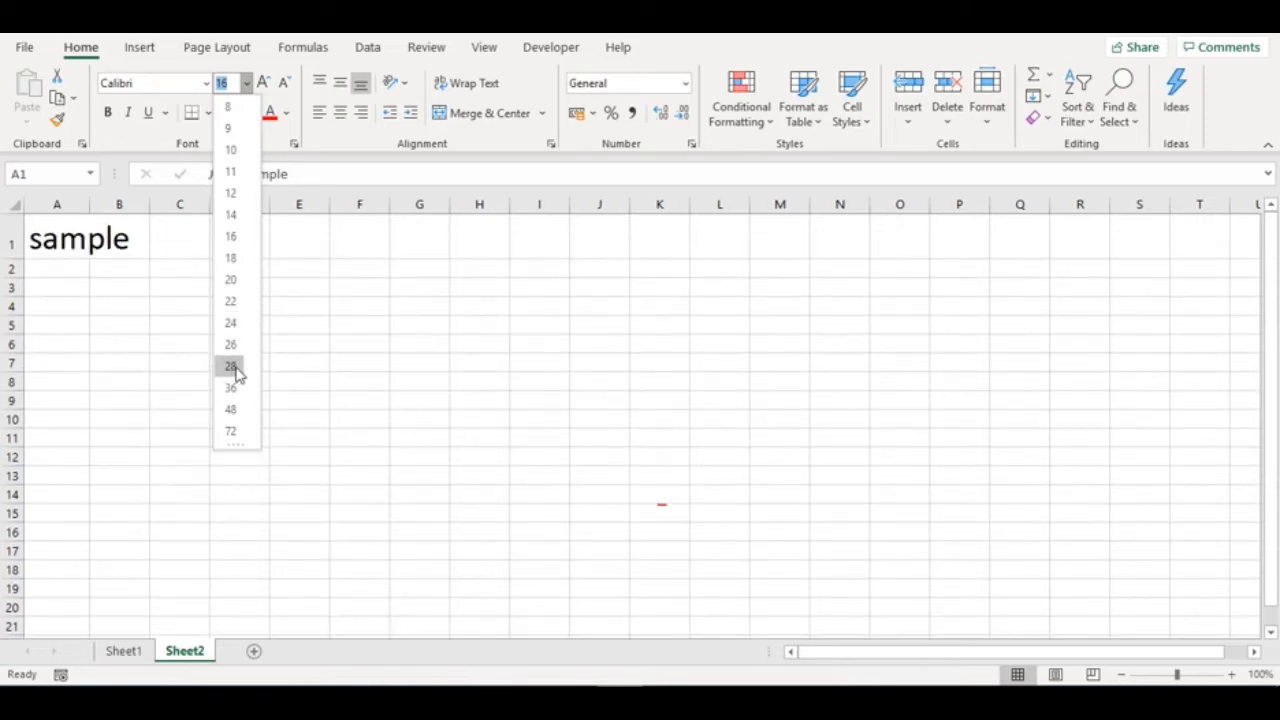
# Step: Set the font size of 'sample' in A1 to 36
pyautogui.click(233, 388)
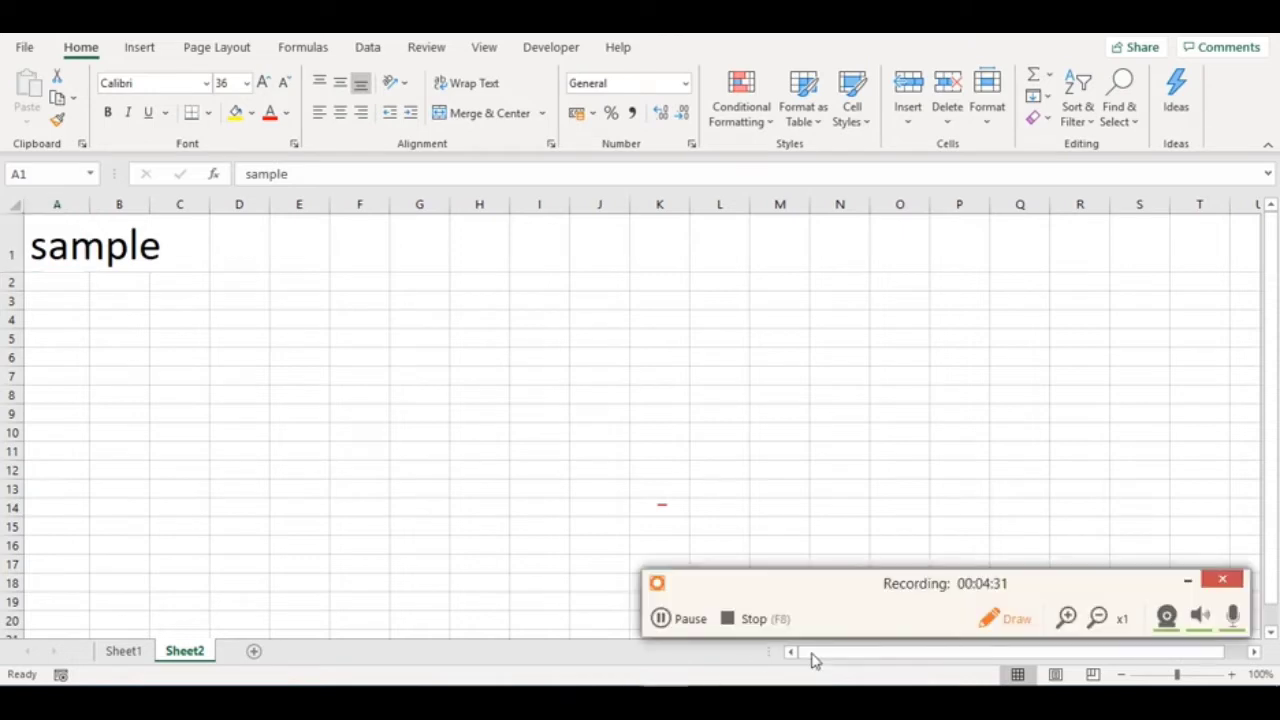
pyautogui.click(995, 620)
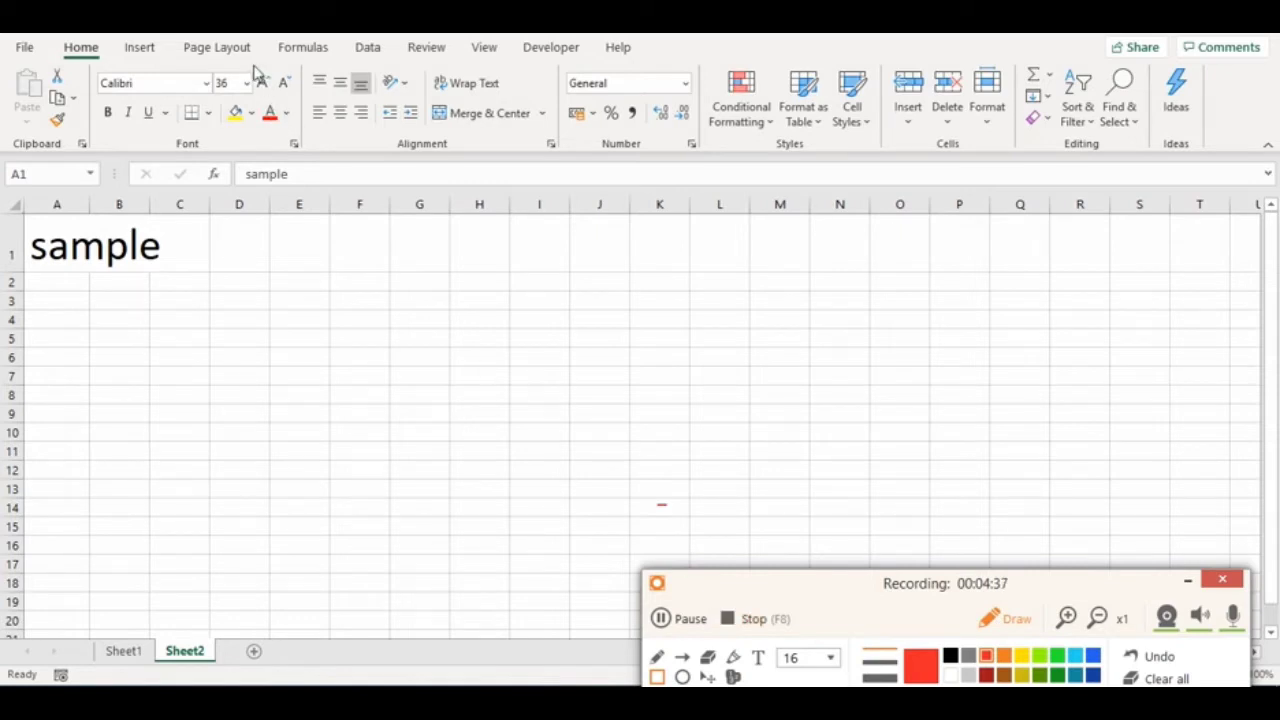
pyautogui.moveTo(254, 69); pyautogui.dragTo(296, 96)
# Step: Shrink 'sample' four size steps, then grow it three steps to land on 28 points
pyautogui.click(1155, 657)
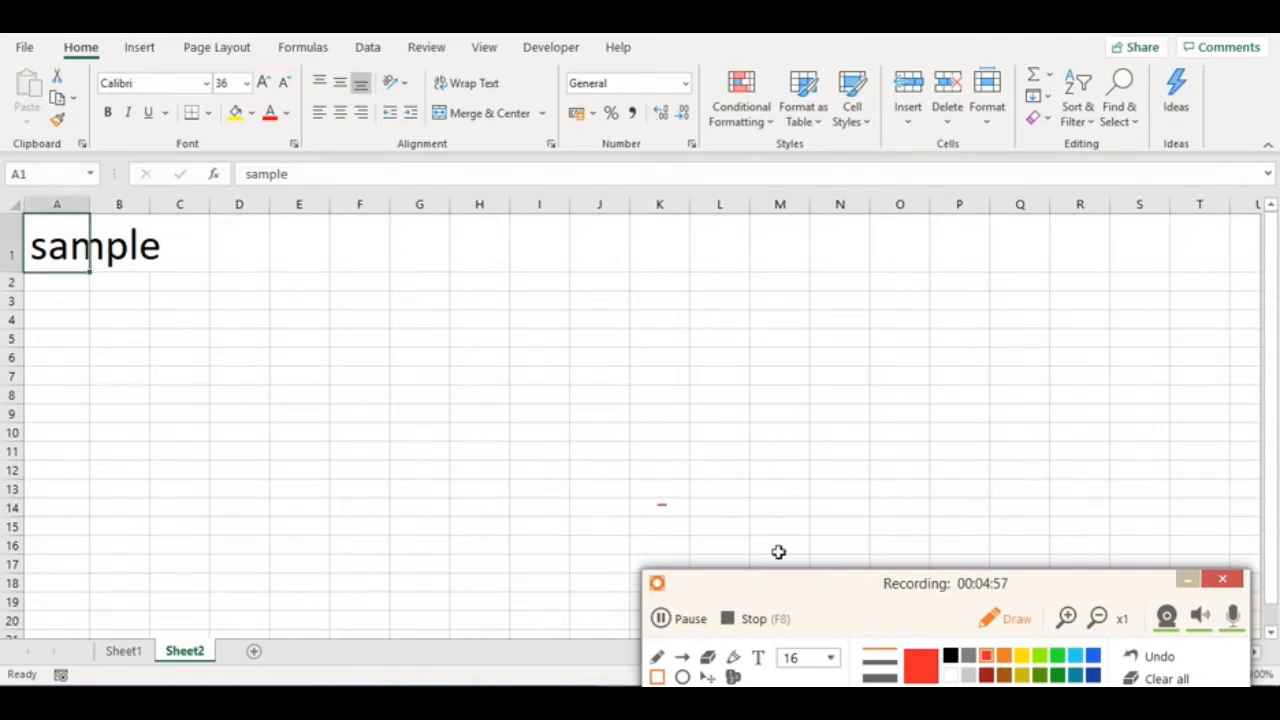
pyautogui.click(284, 84)
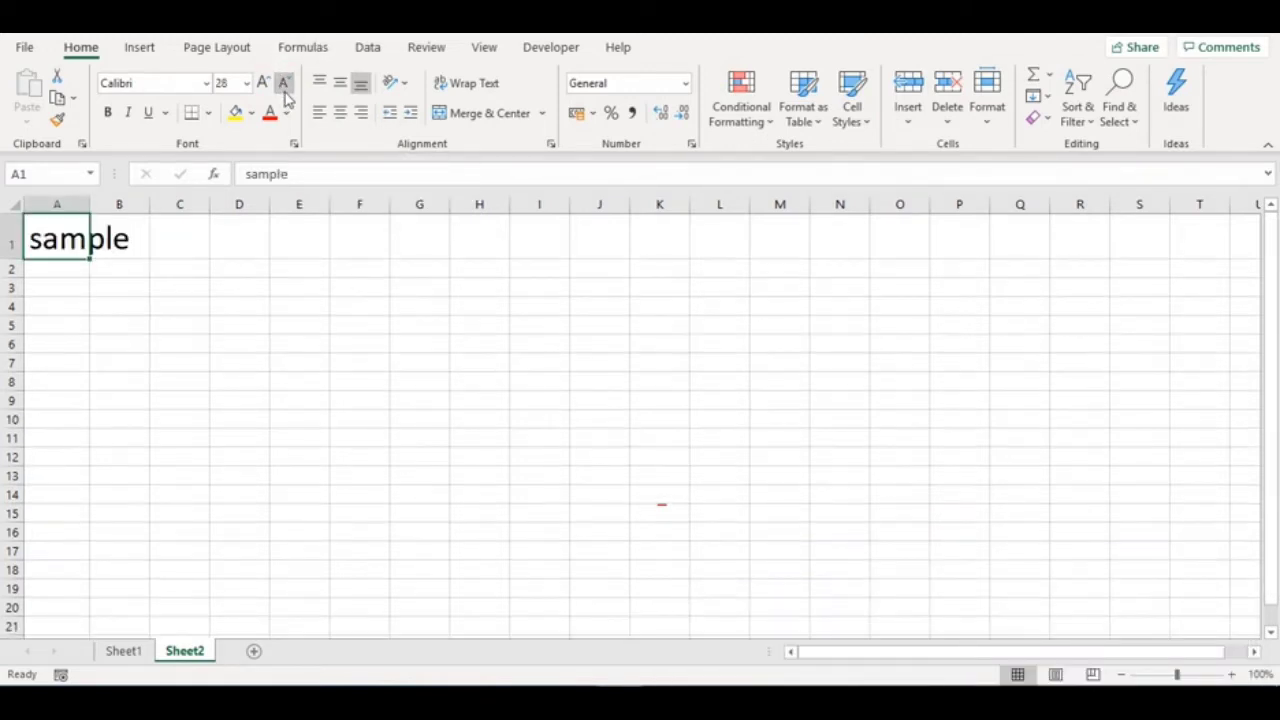
pyautogui.click(284, 84)
pyautogui.click(284, 84)
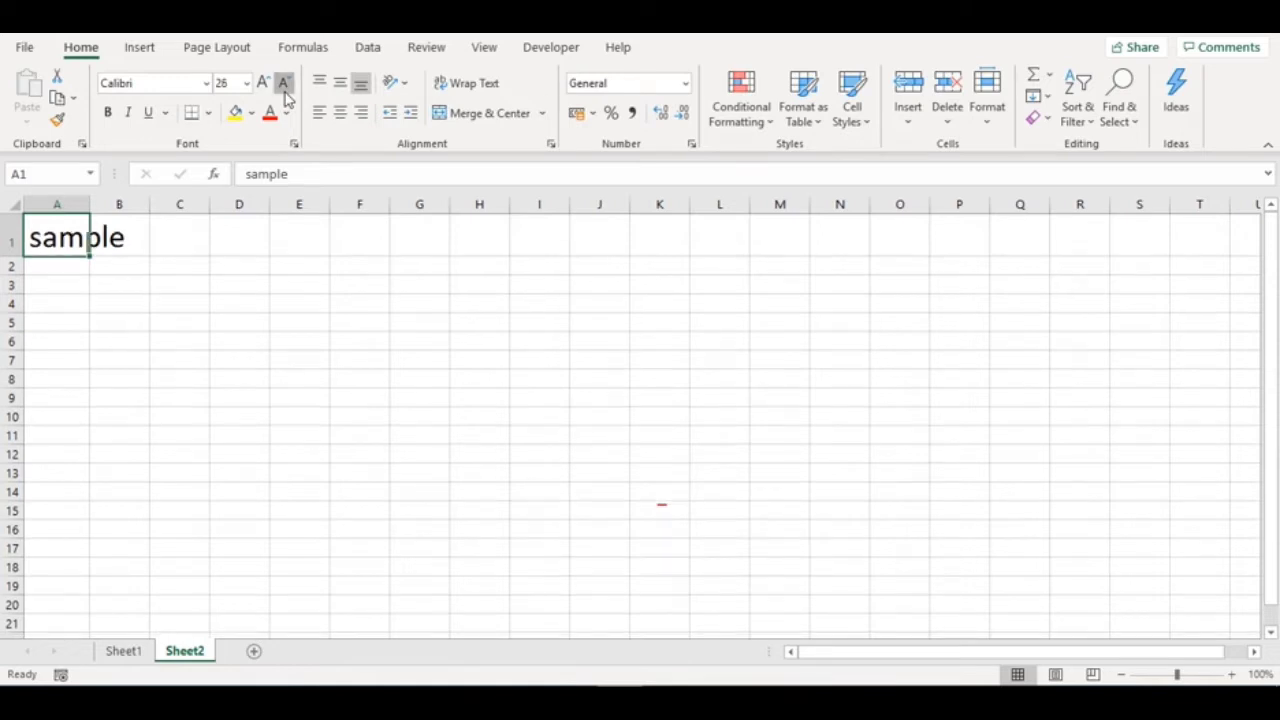
pyautogui.click(284, 84)
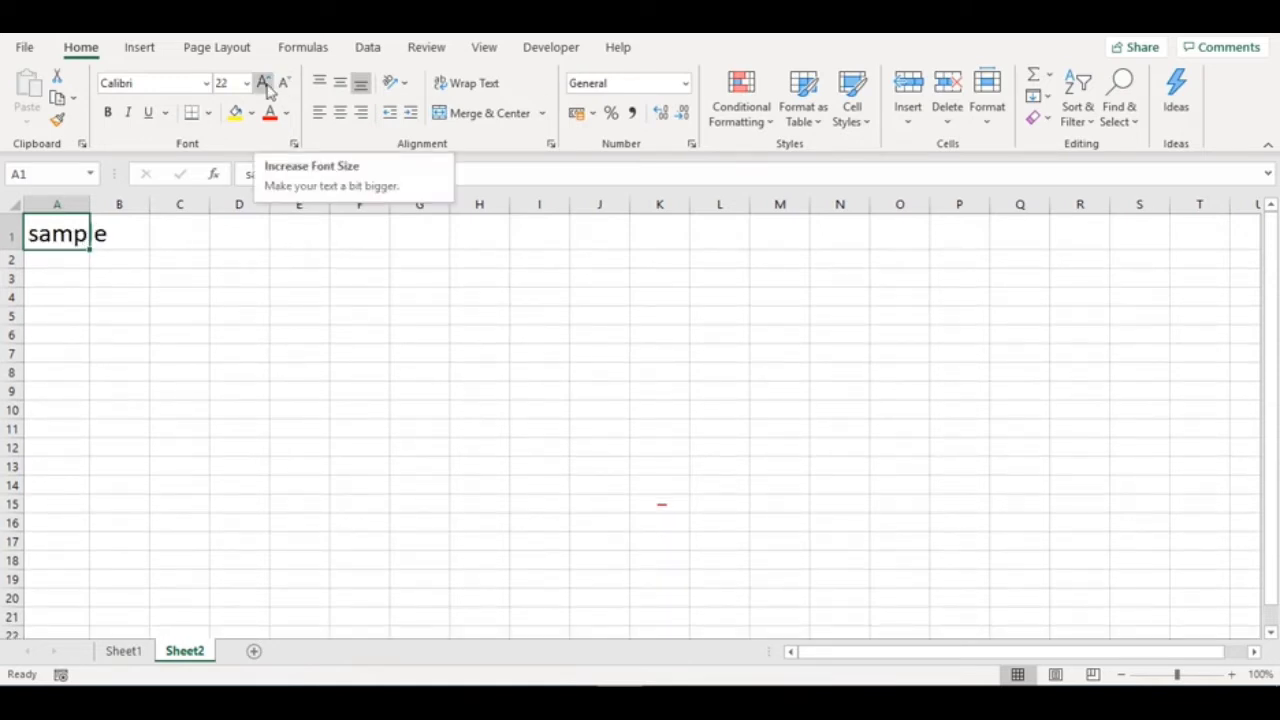
pyautogui.click(263, 83)
pyautogui.click(263, 83)
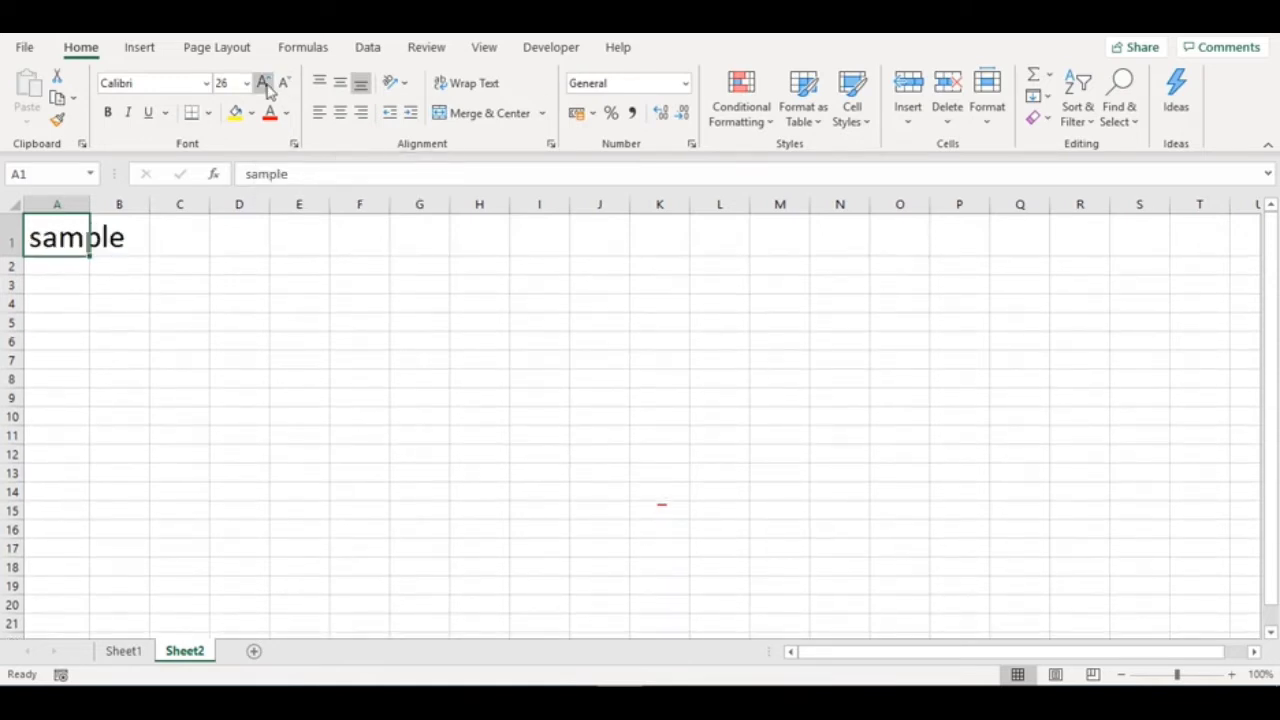
pyautogui.click(263, 83)
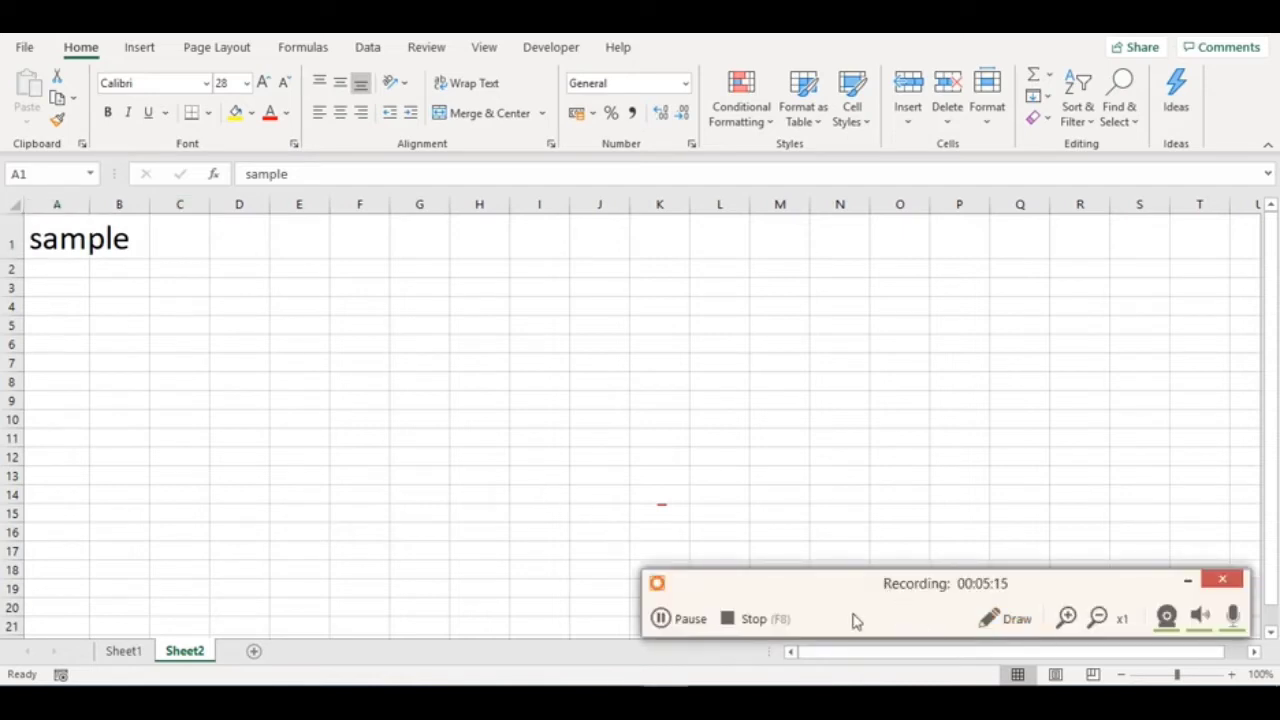
# Step: Apply bold to the 28-point 'sample' text in A1
pyautogui.click(1012, 619)
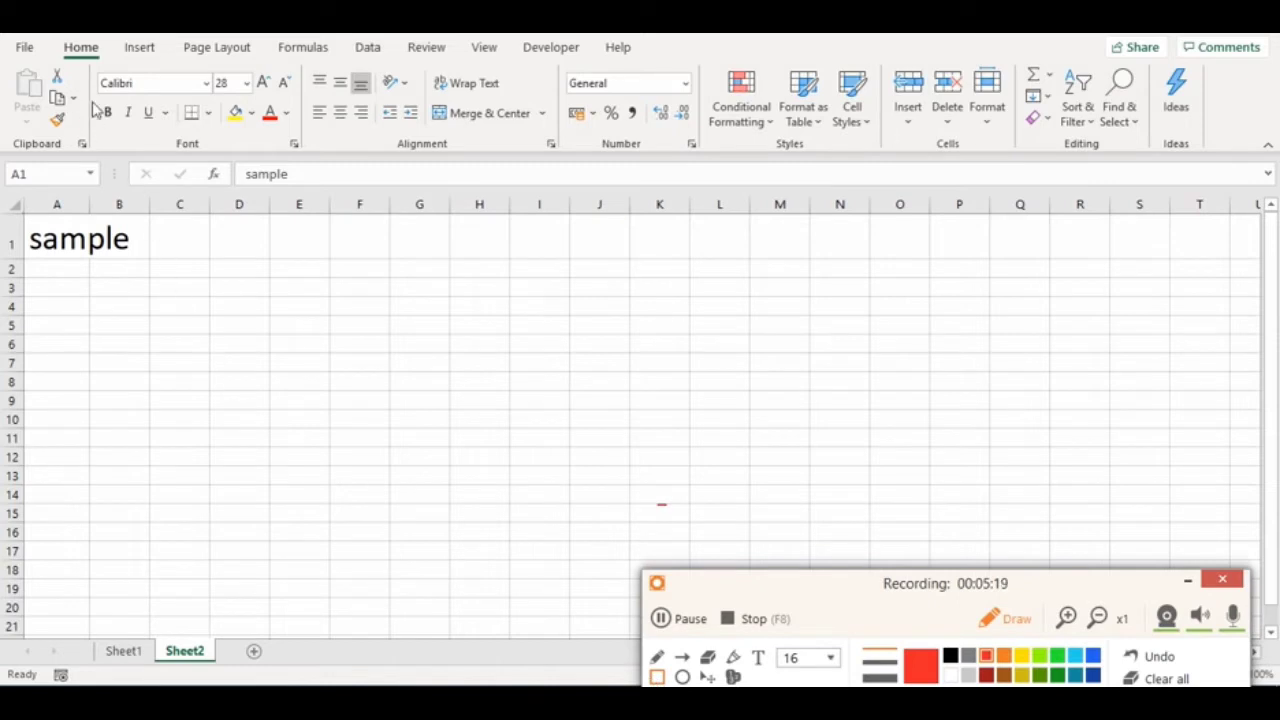
pyautogui.moveTo(94, 100); pyautogui.dragTo(121, 123)
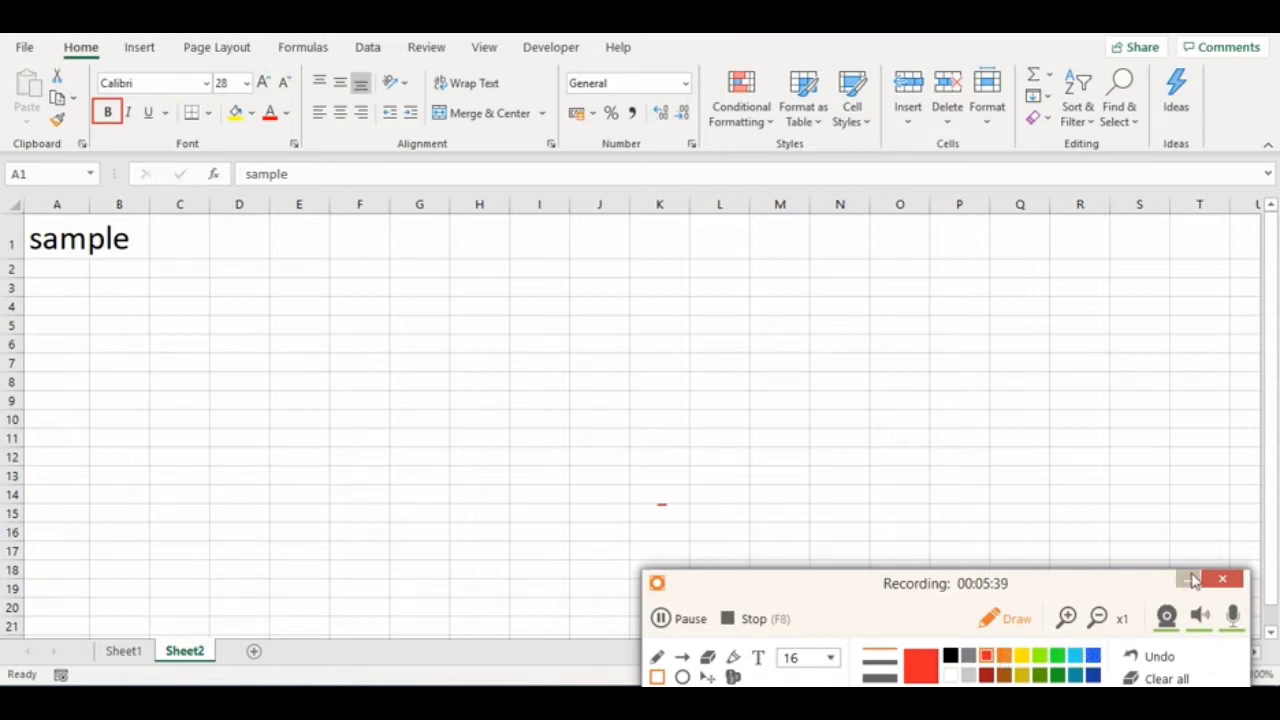
pyautogui.click(1155, 656)
pyautogui.click(1188, 580)
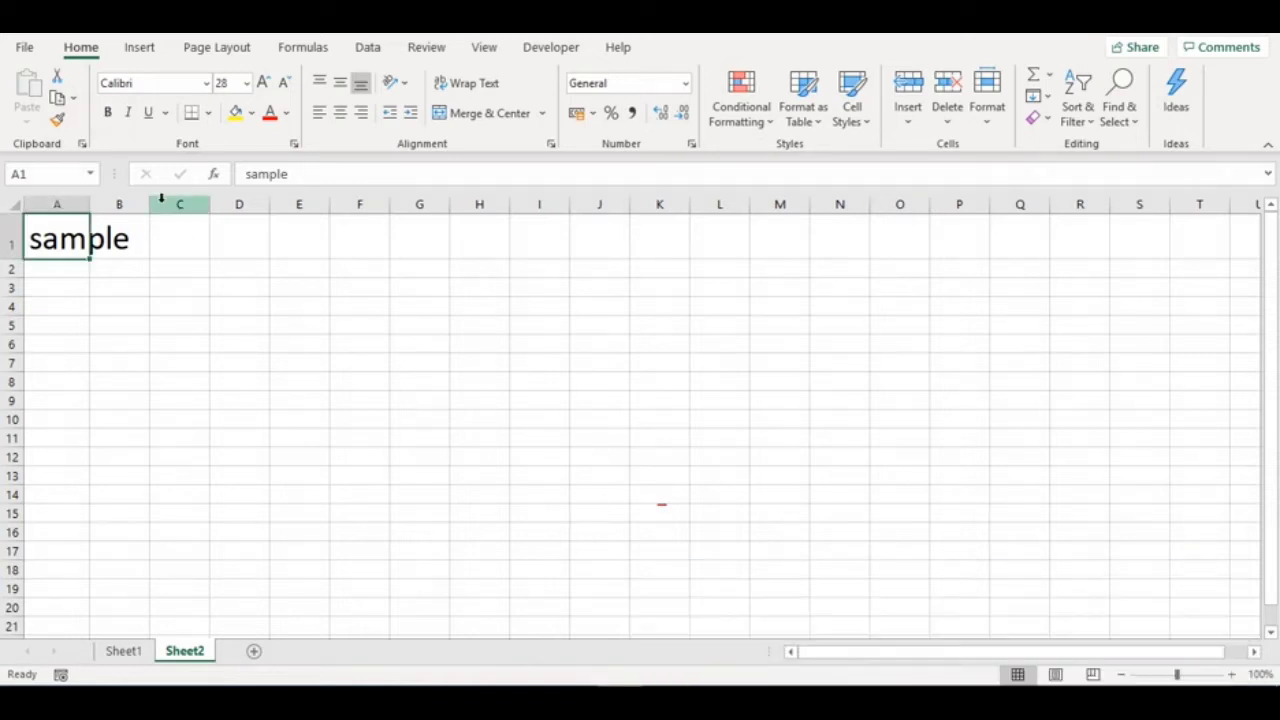
pyautogui.click(108, 113)
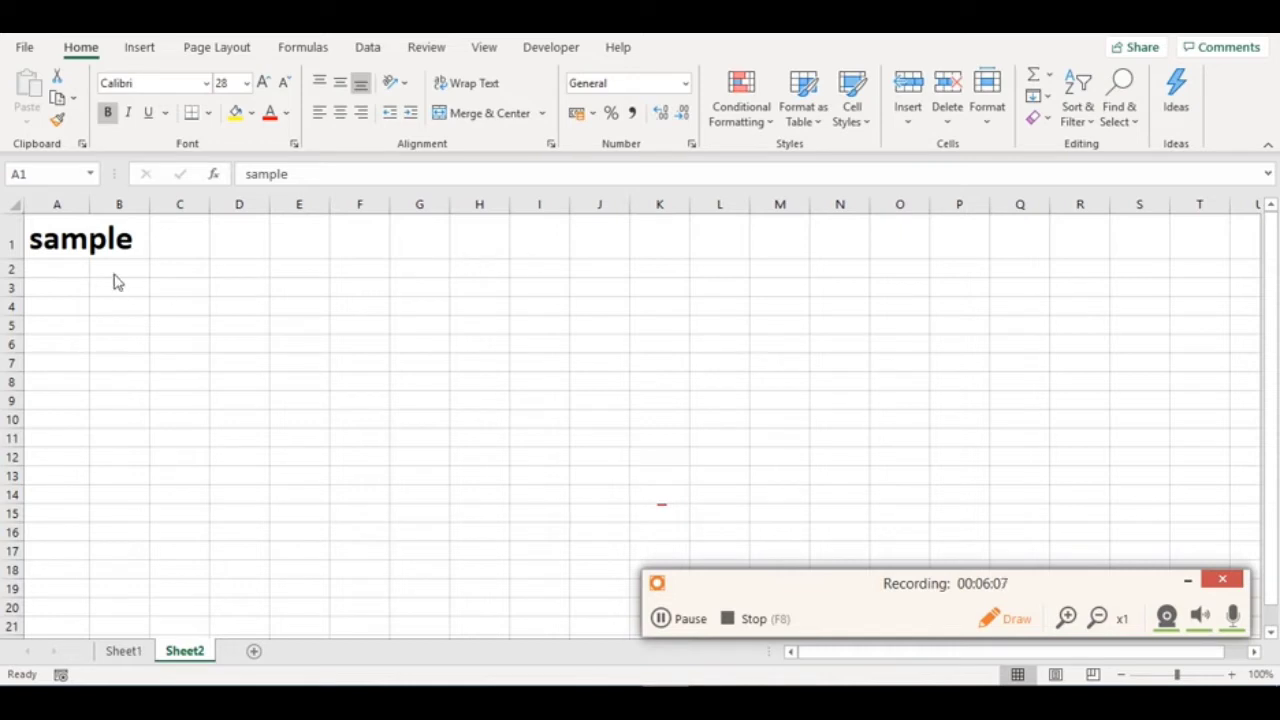
# Step: Make 'sample' in A1 italic and underlined
pyautogui.click(82, 234)
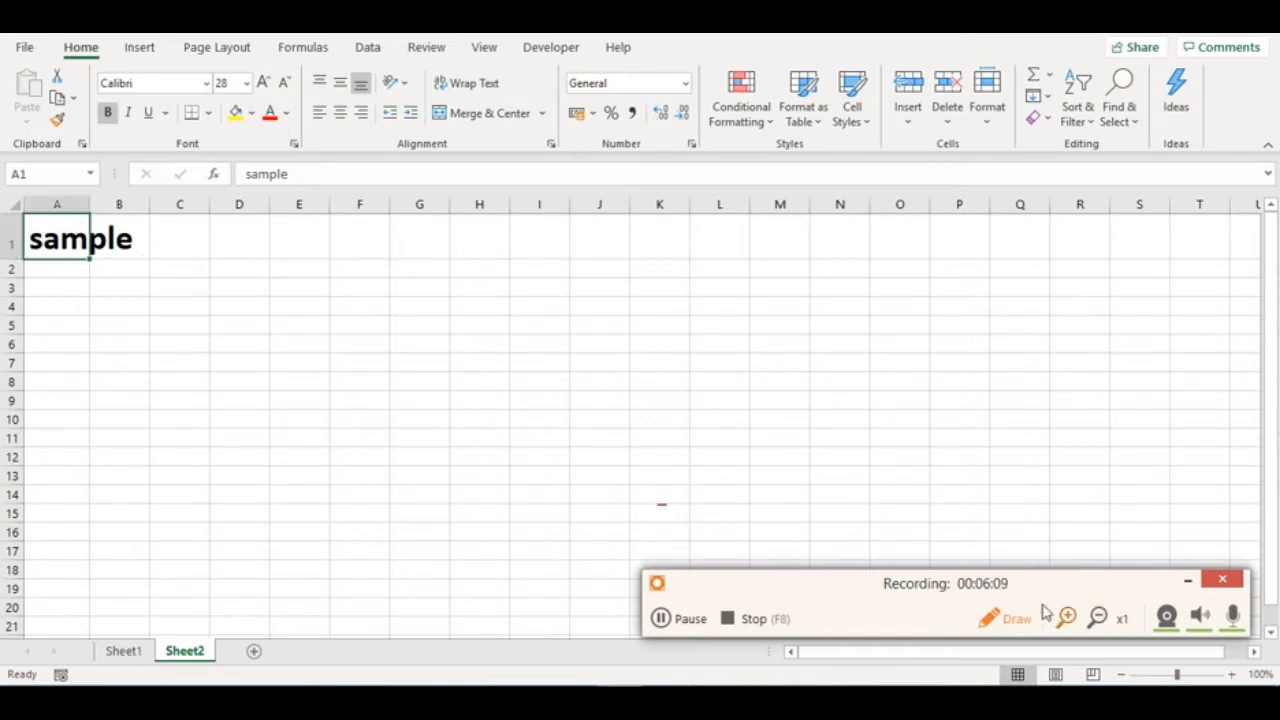
pyautogui.click(130, 113)
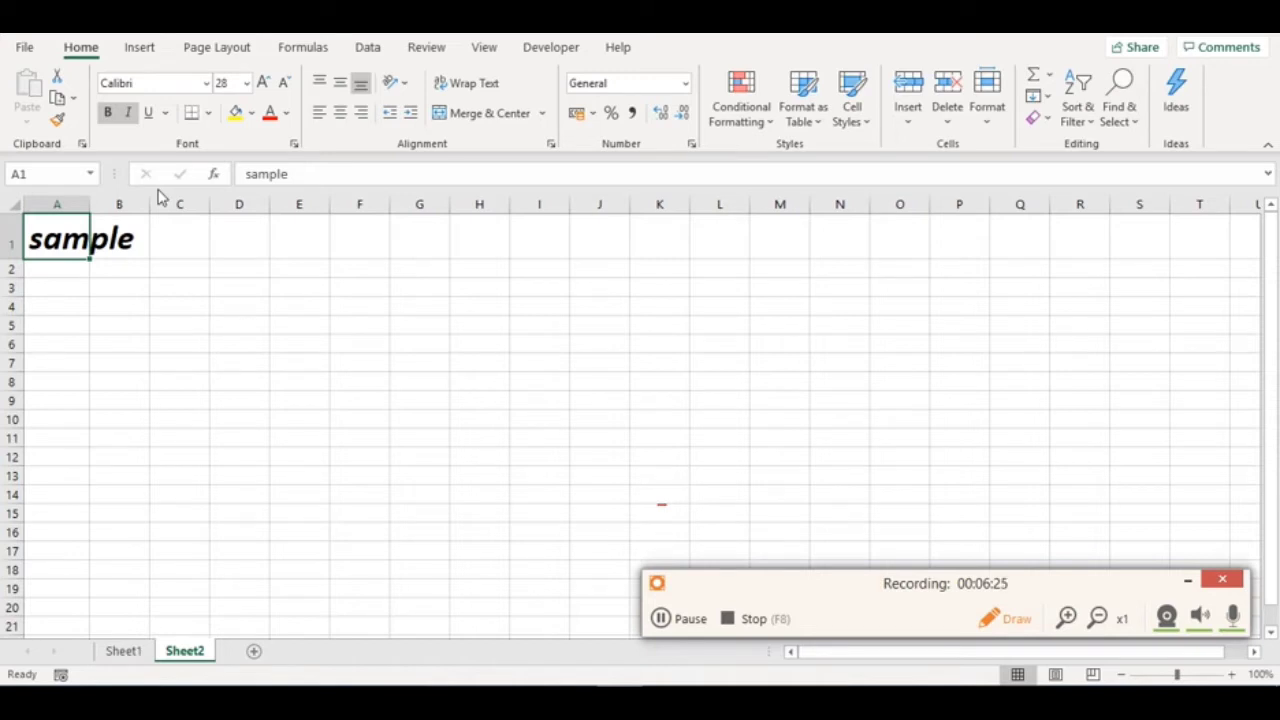
pyautogui.click(149, 115)
# Step: AutoFit column A to the width of 'sample' and reselect A1
pyautogui.click(274, 380)
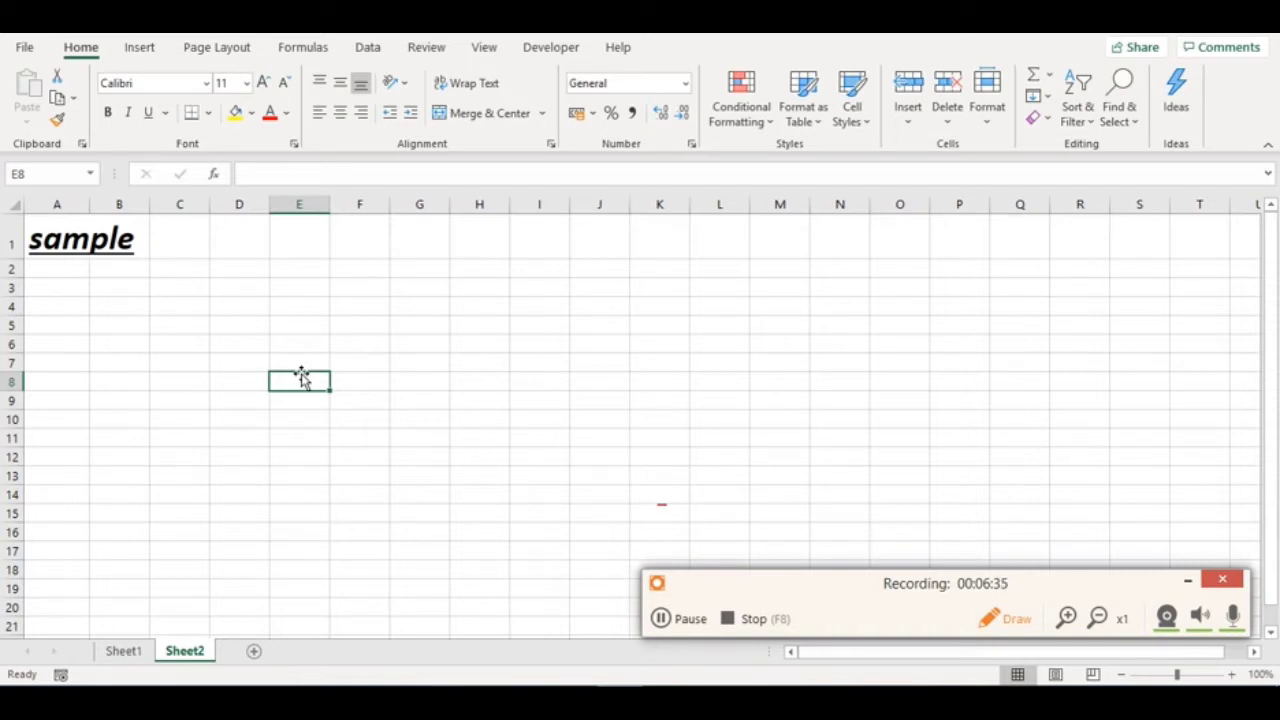
pyautogui.doubleClick(91, 204)
pyautogui.click(94, 228)
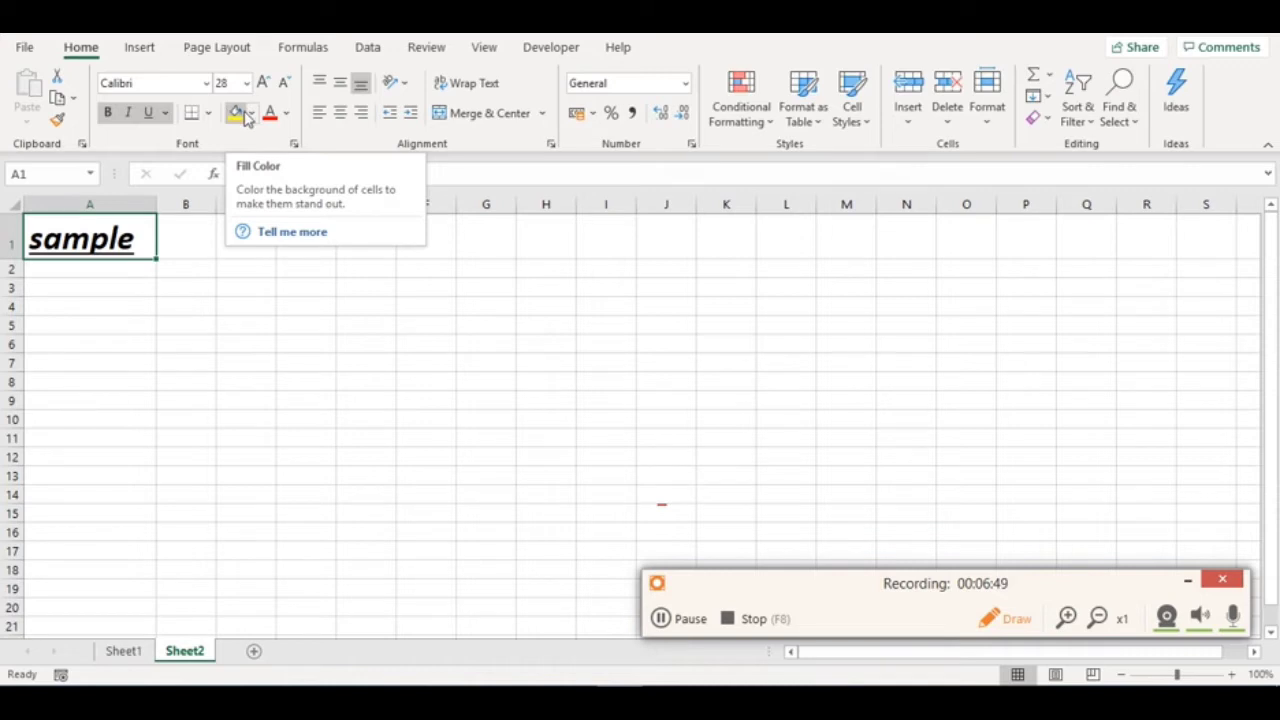
# Step: Fill cell A1 with blue, then switch the fill to yellow
pyautogui.click(251, 114)
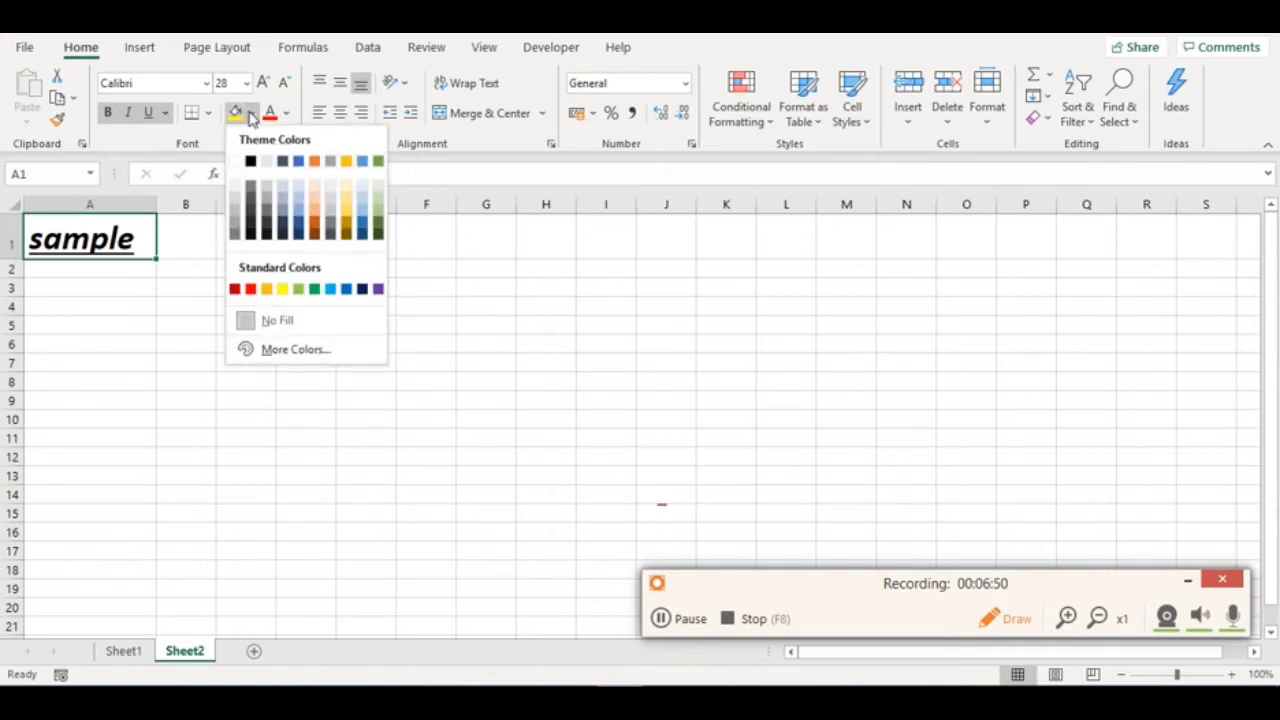
pyautogui.click(298, 161)
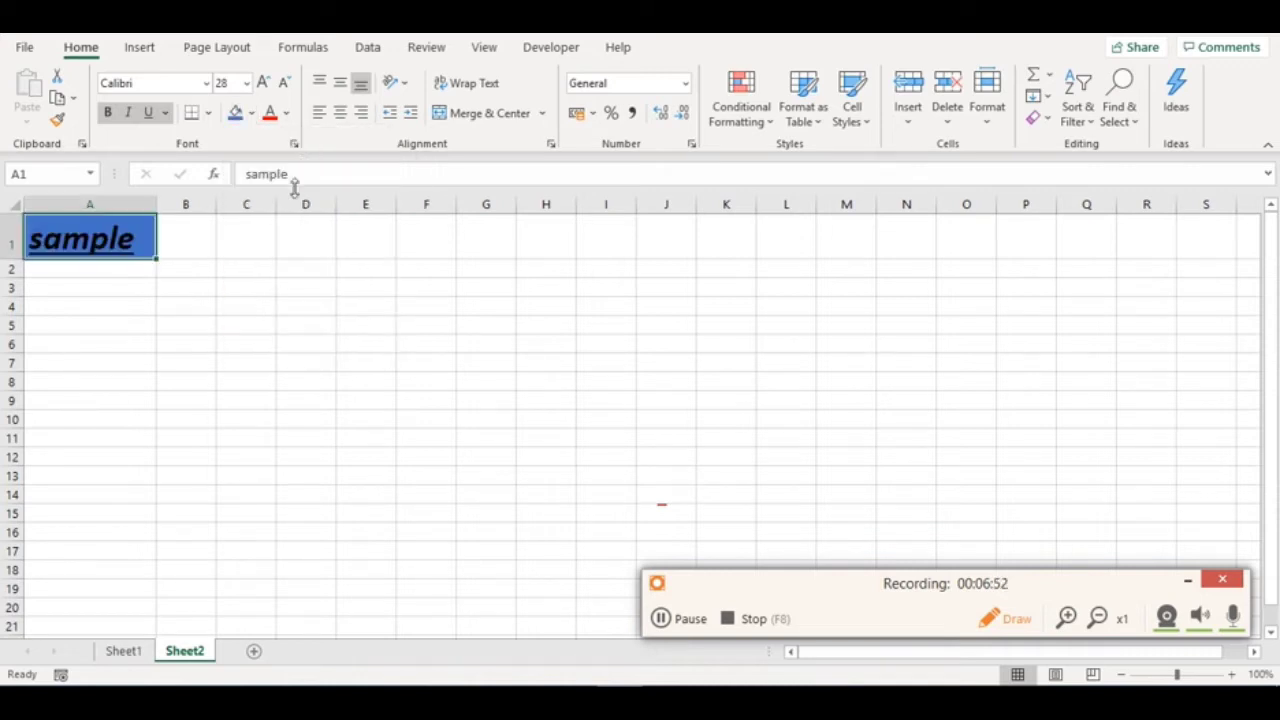
pyautogui.click(251, 113)
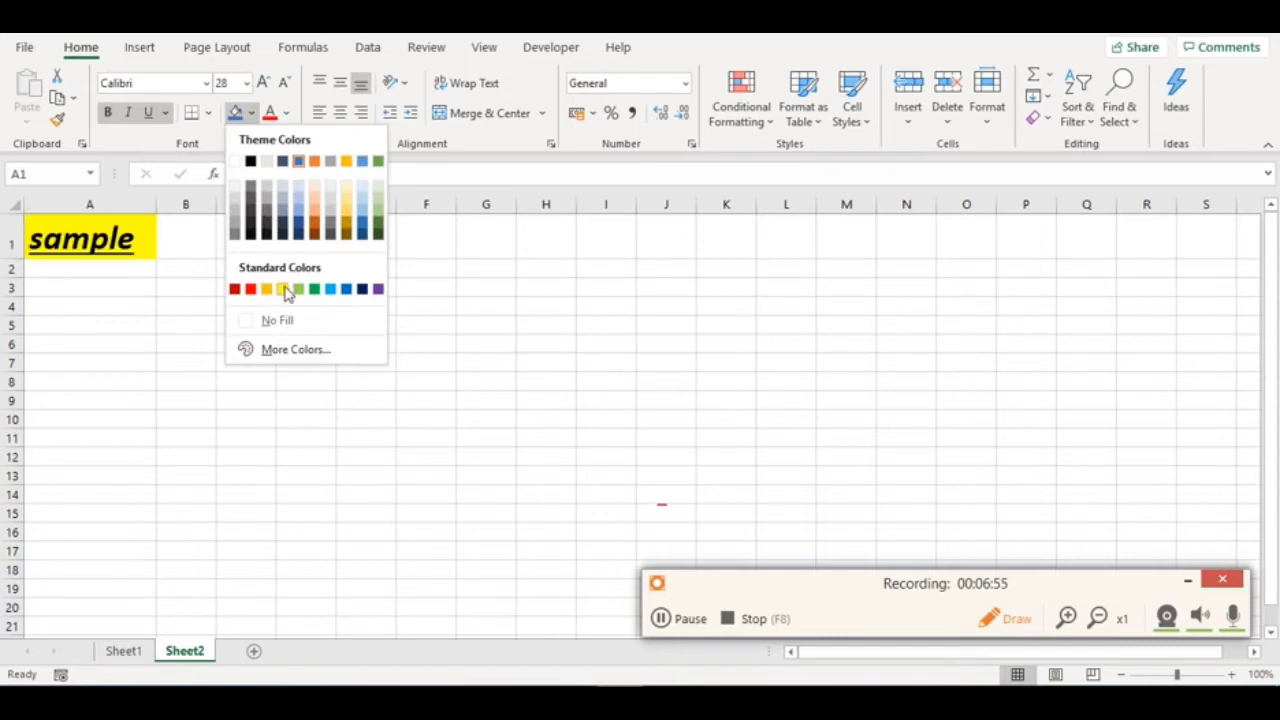
pyautogui.click(282, 289)
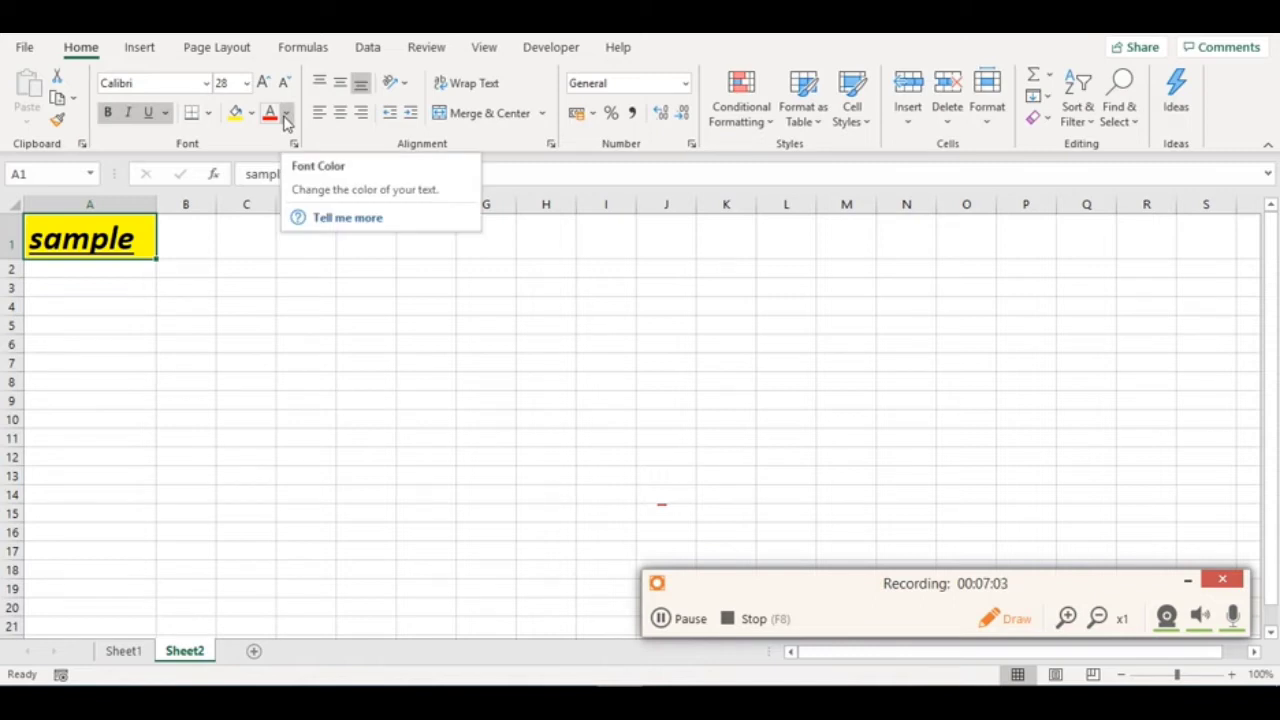
# Step: Keep the text colour dark, then undo the fill, column widening, italic and underline
pyautogui.click(286, 116)
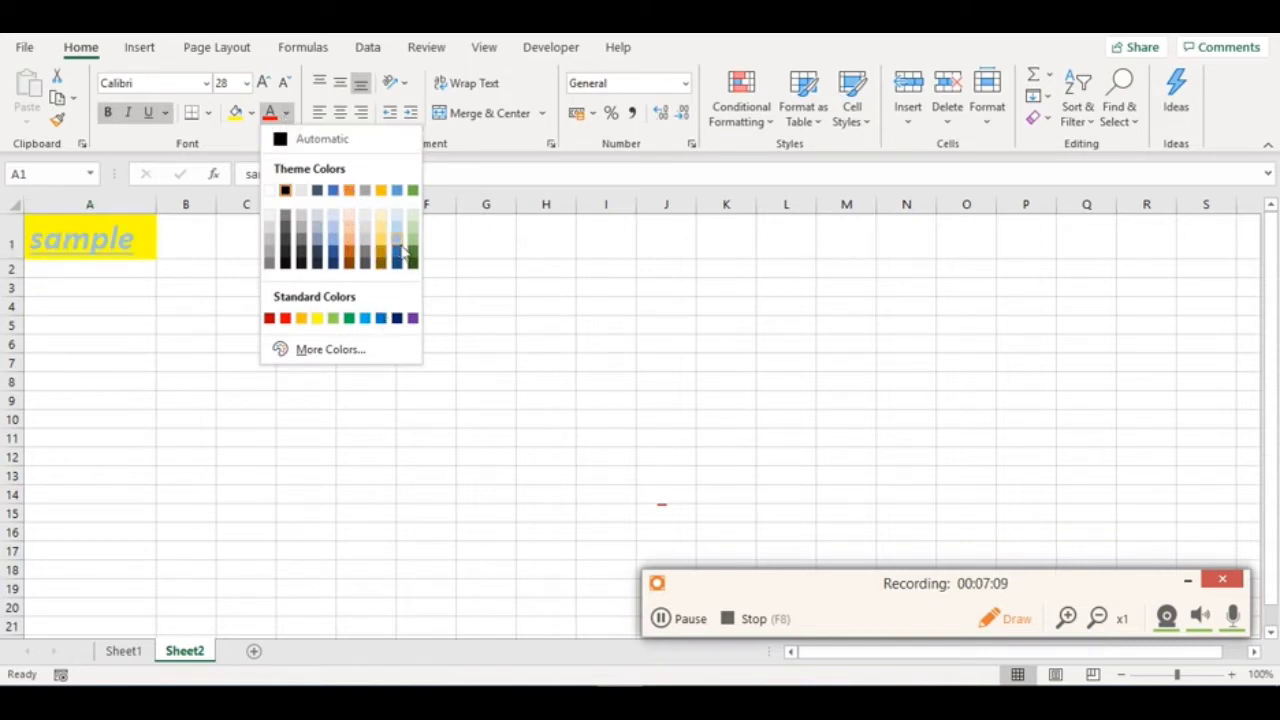
pyautogui.click(314, 265)
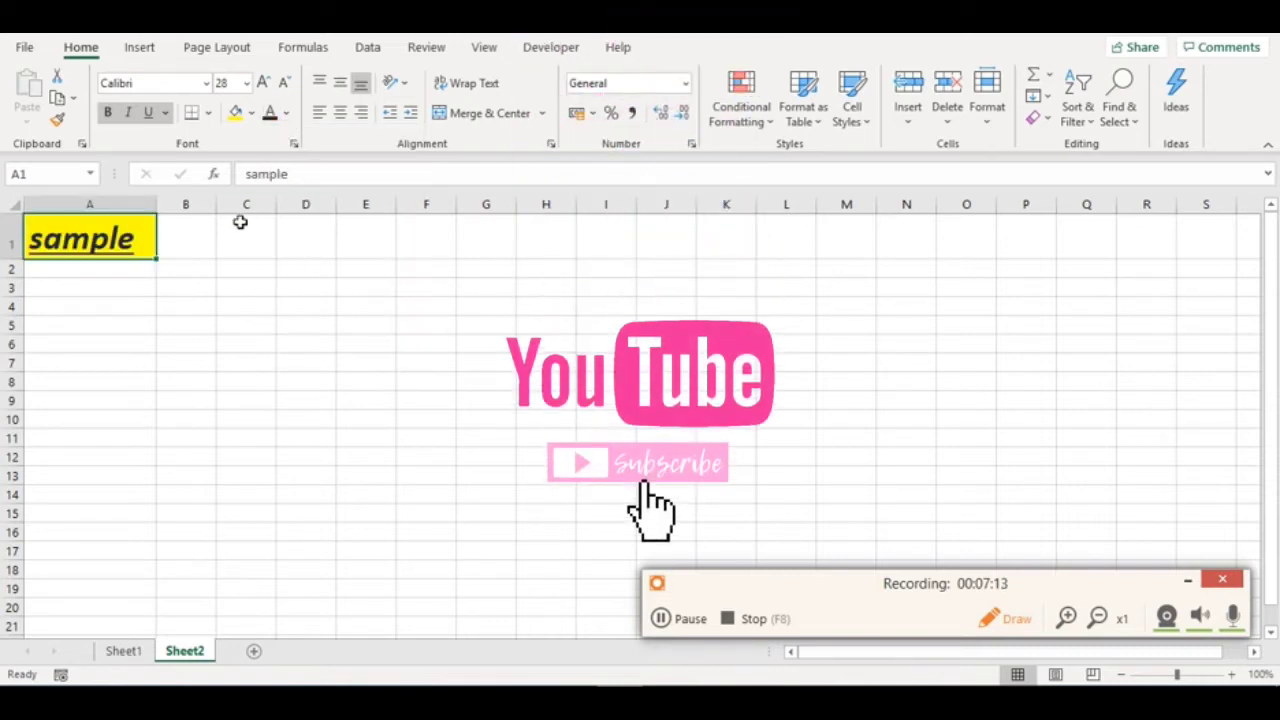
pyautogui.click(258, 301)
pyautogui.hotkey('ctrl', 'z')
pyautogui.hotkey('ctrl', 'z')
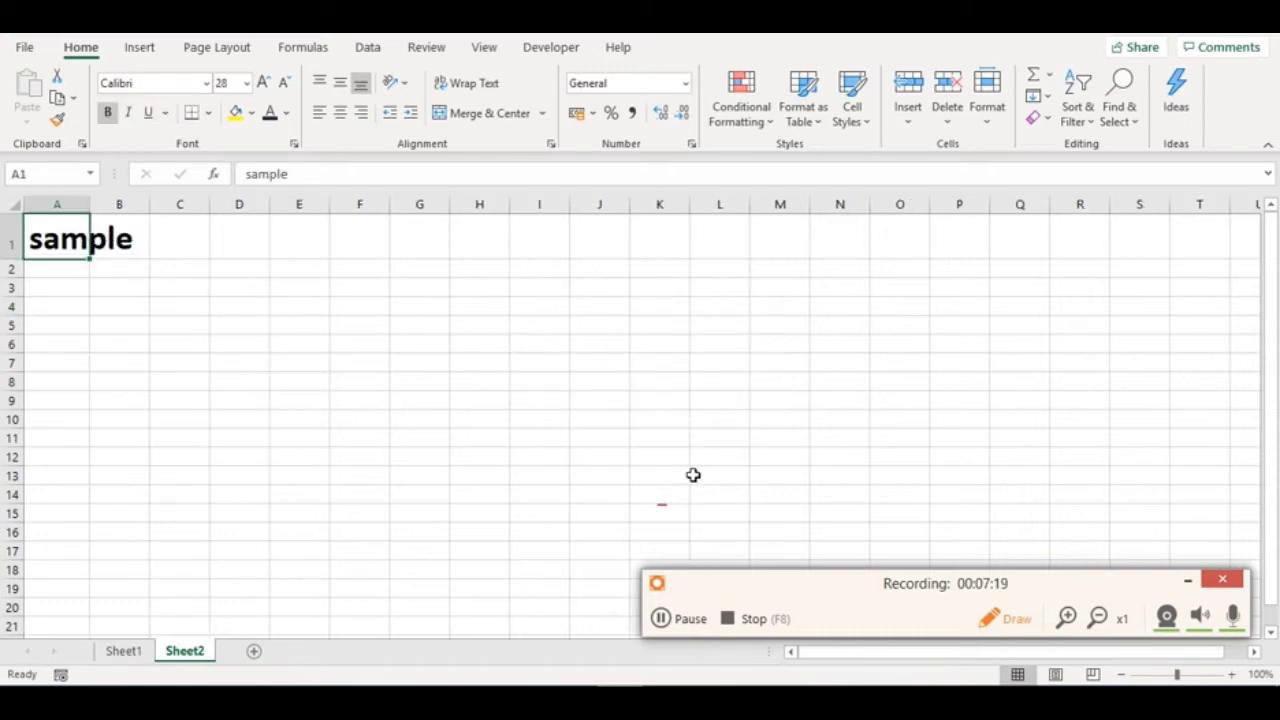
pyautogui.click(668, 620)
pyautogui.press('F7')
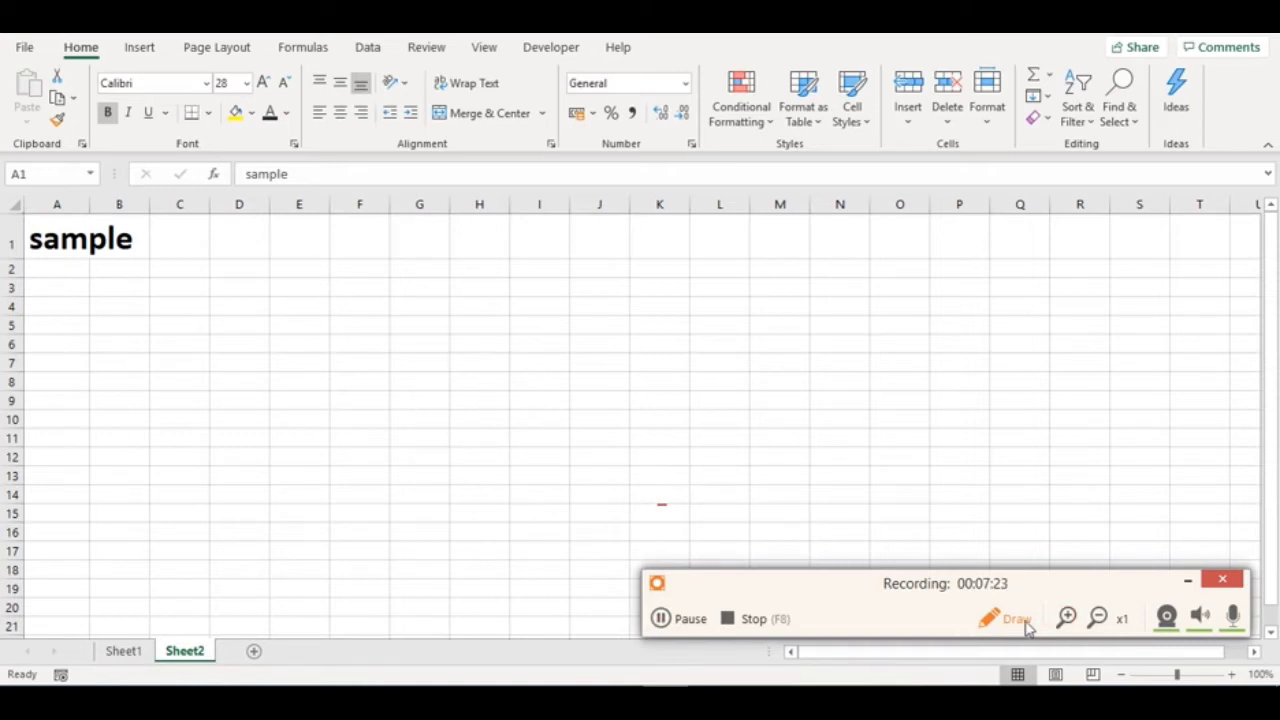
pyautogui.click(988, 620)
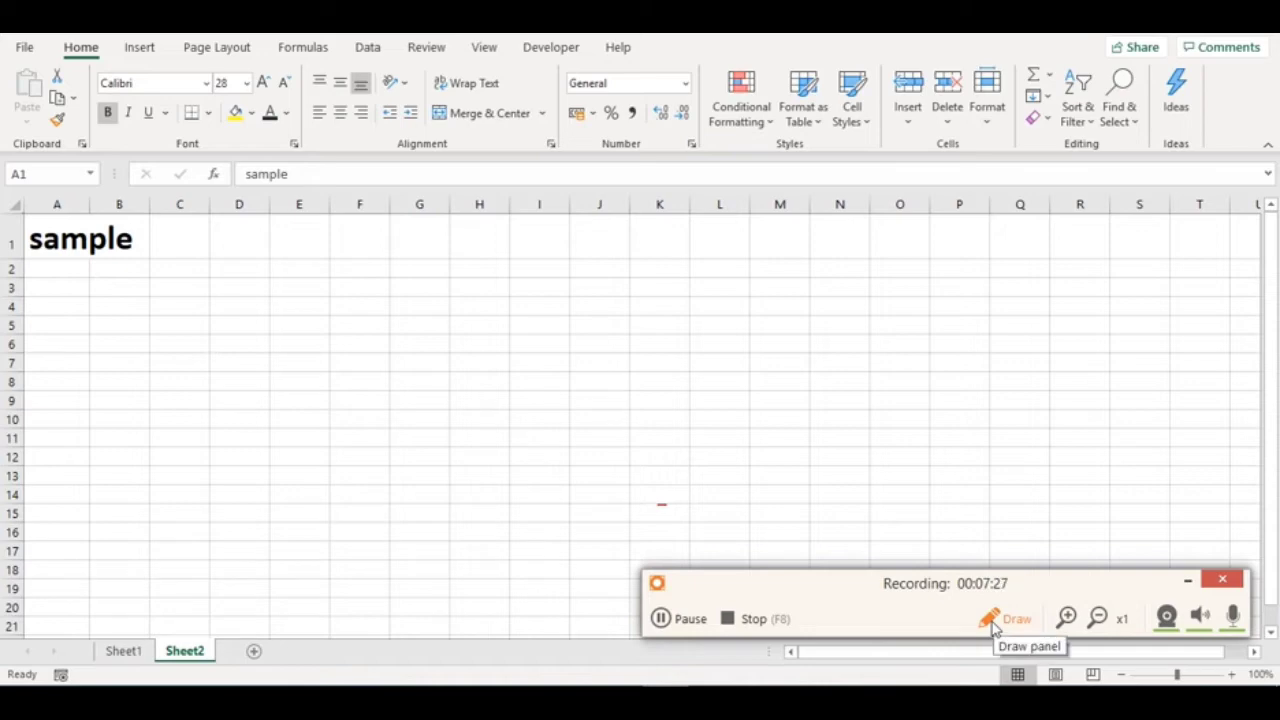
pyautogui.click(990, 620)
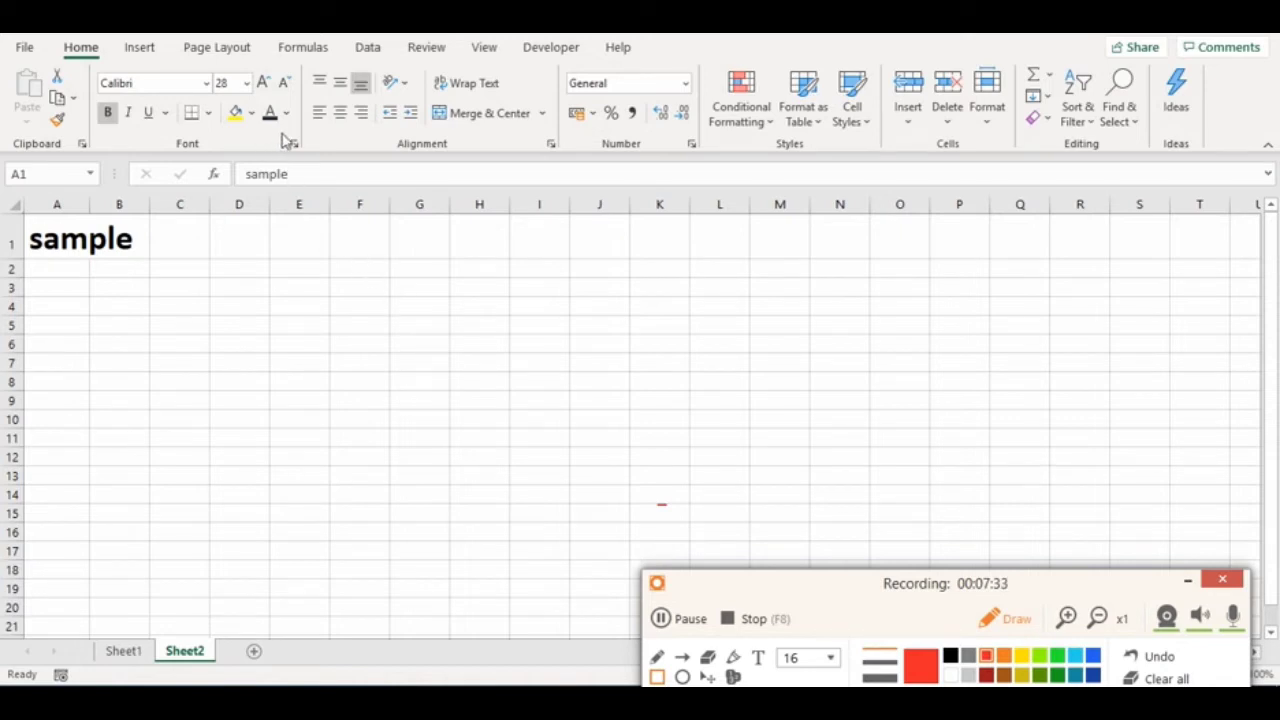
pyautogui.moveTo(278, 129); pyautogui.dragTo(302, 162)
pyautogui.click(1187, 580)
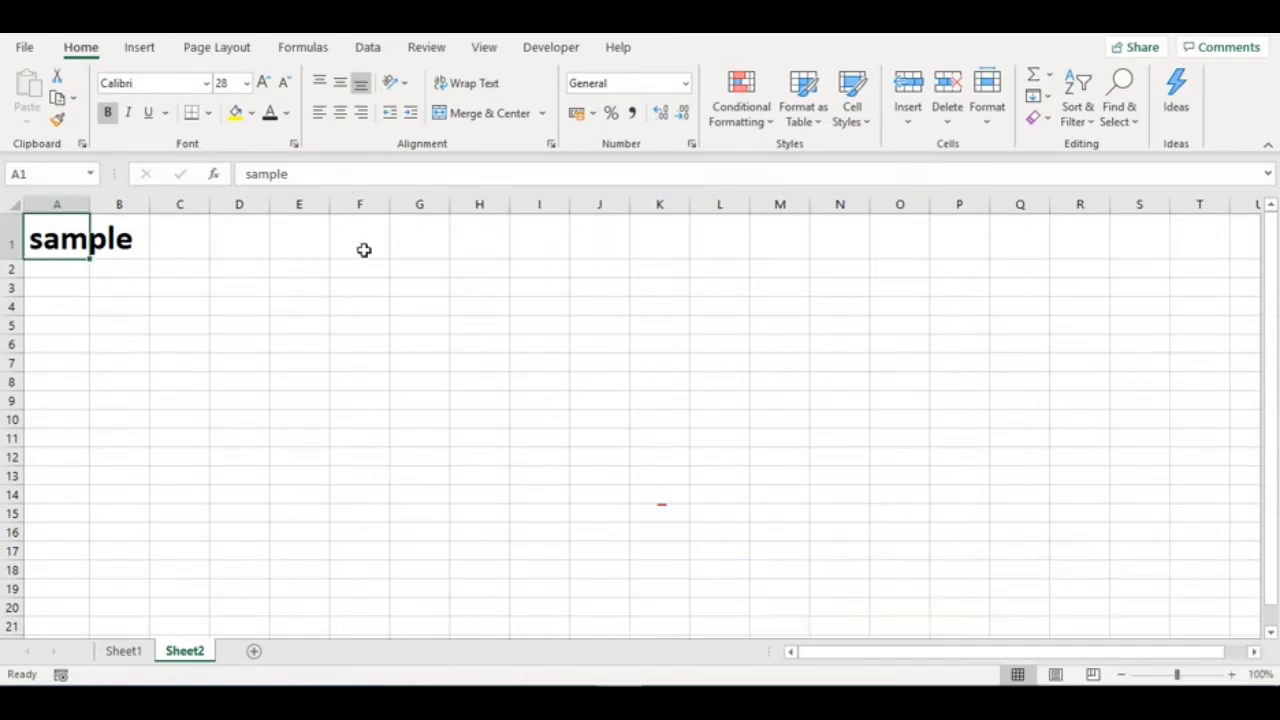
pyautogui.click(294, 145)
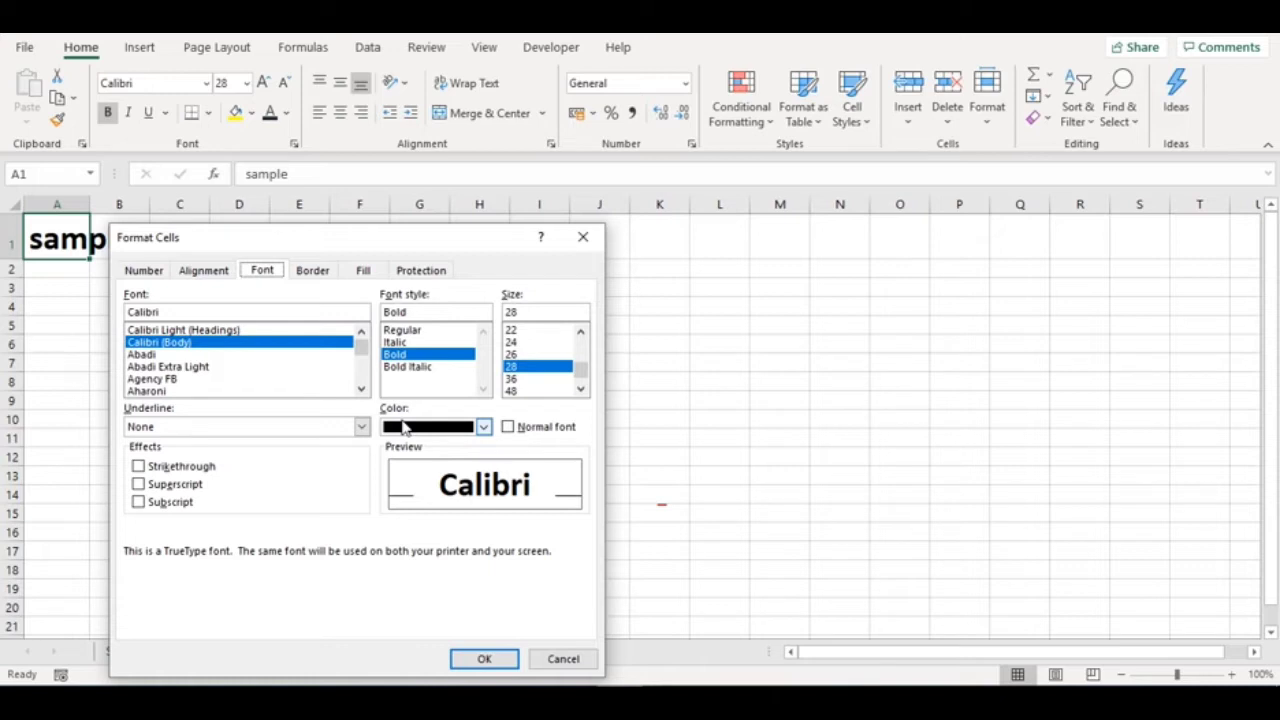
pyautogui.click(185, 470)
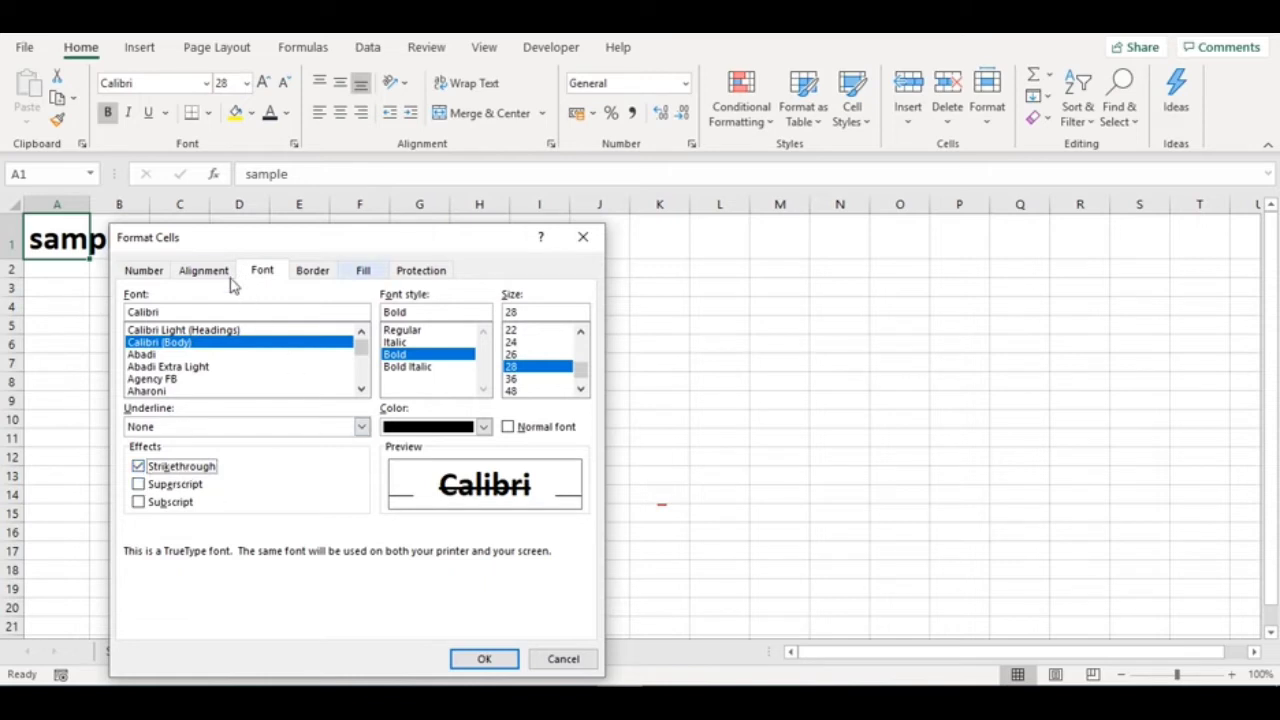
pyautogui.moveTo(240, 241); pyautogui.dragTo(342, 236)
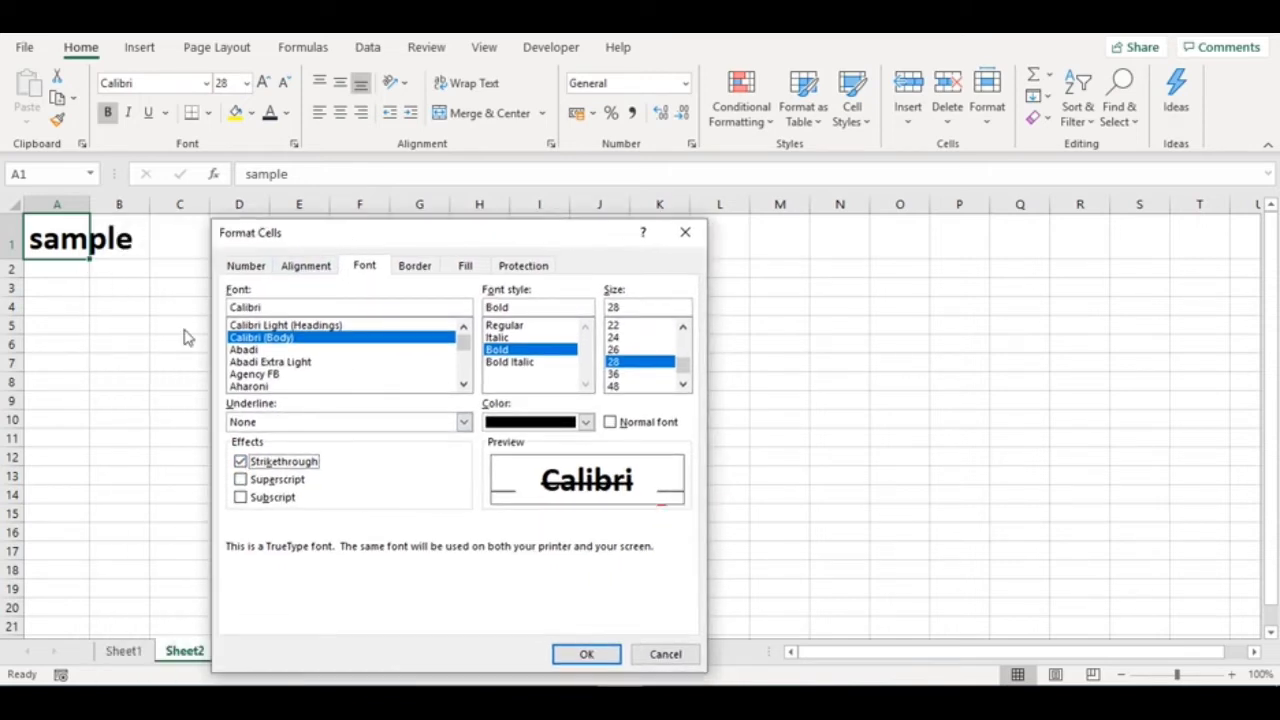
pyautogui.click(665, 654)
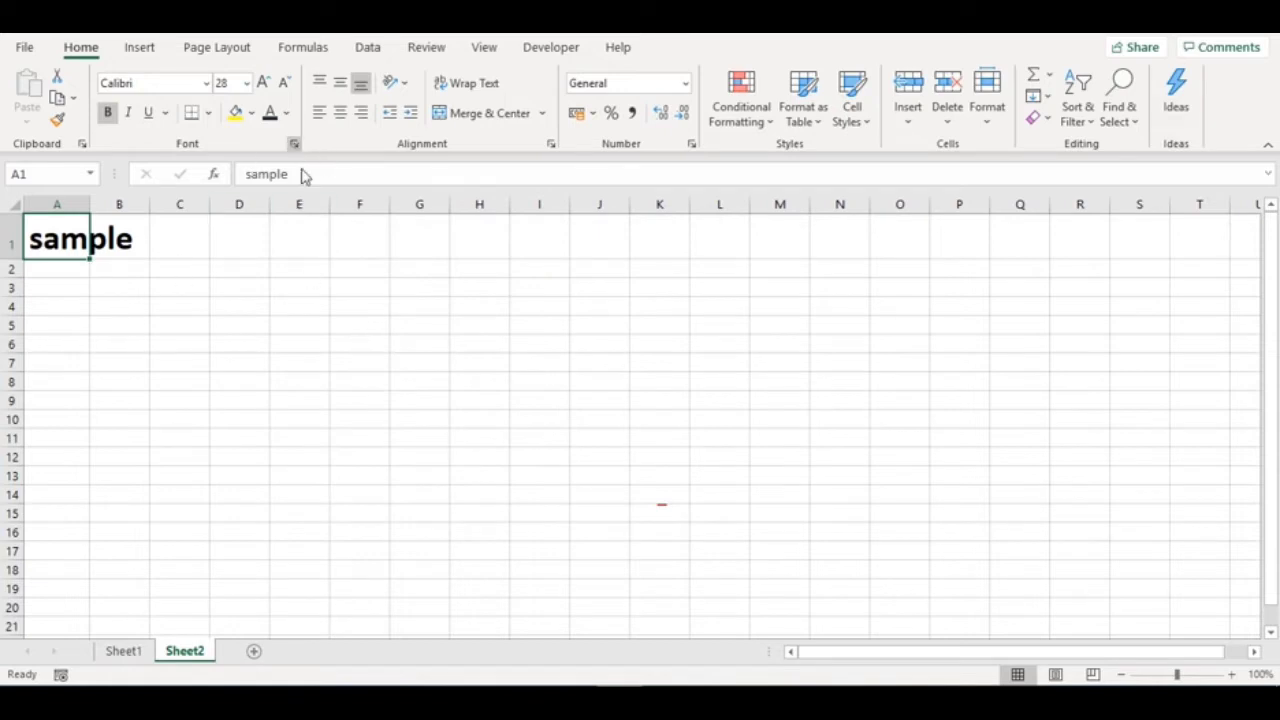
pyautogui.hotkey('ctrl', '1')
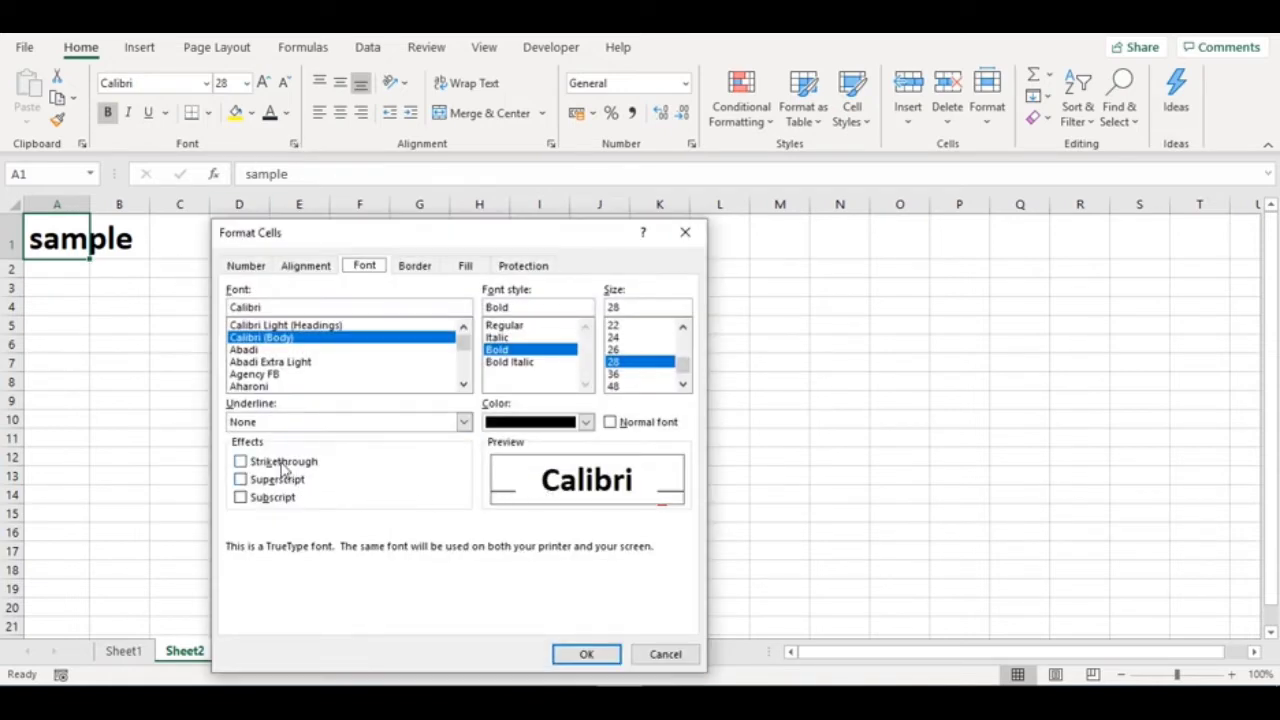
pyautogui.click(283, 463)
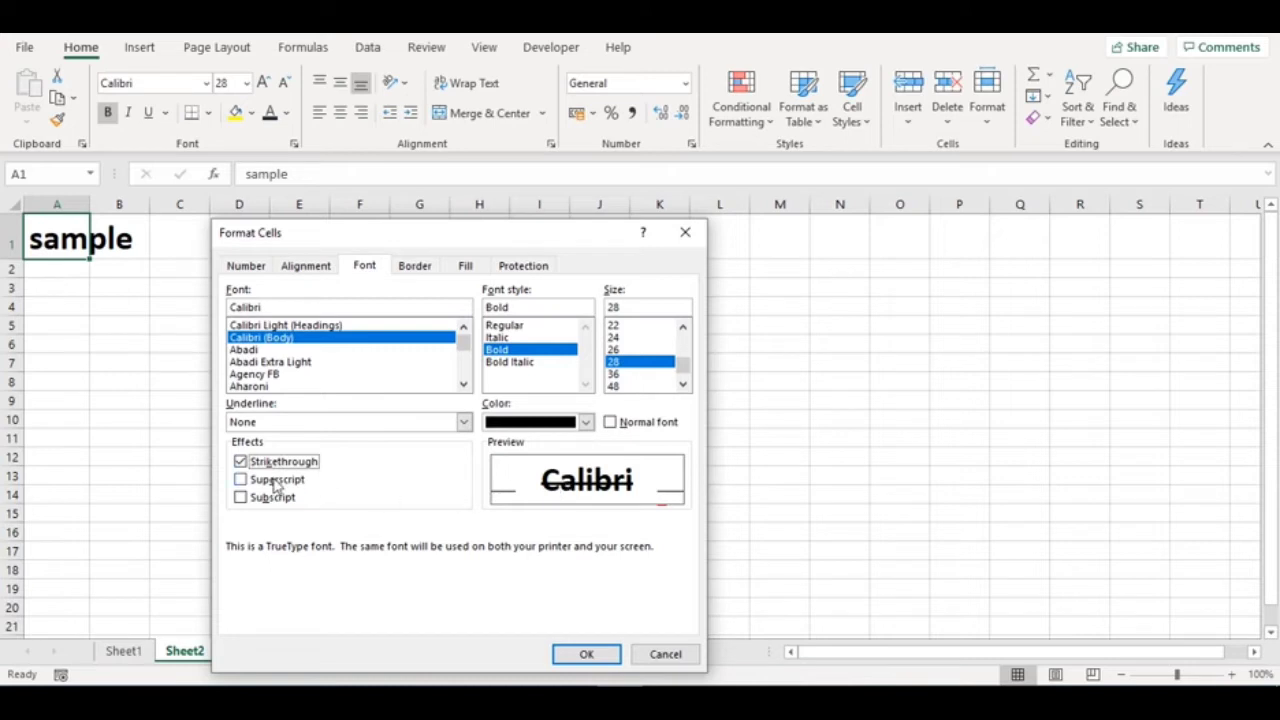
pyautogui.click(273, 485)
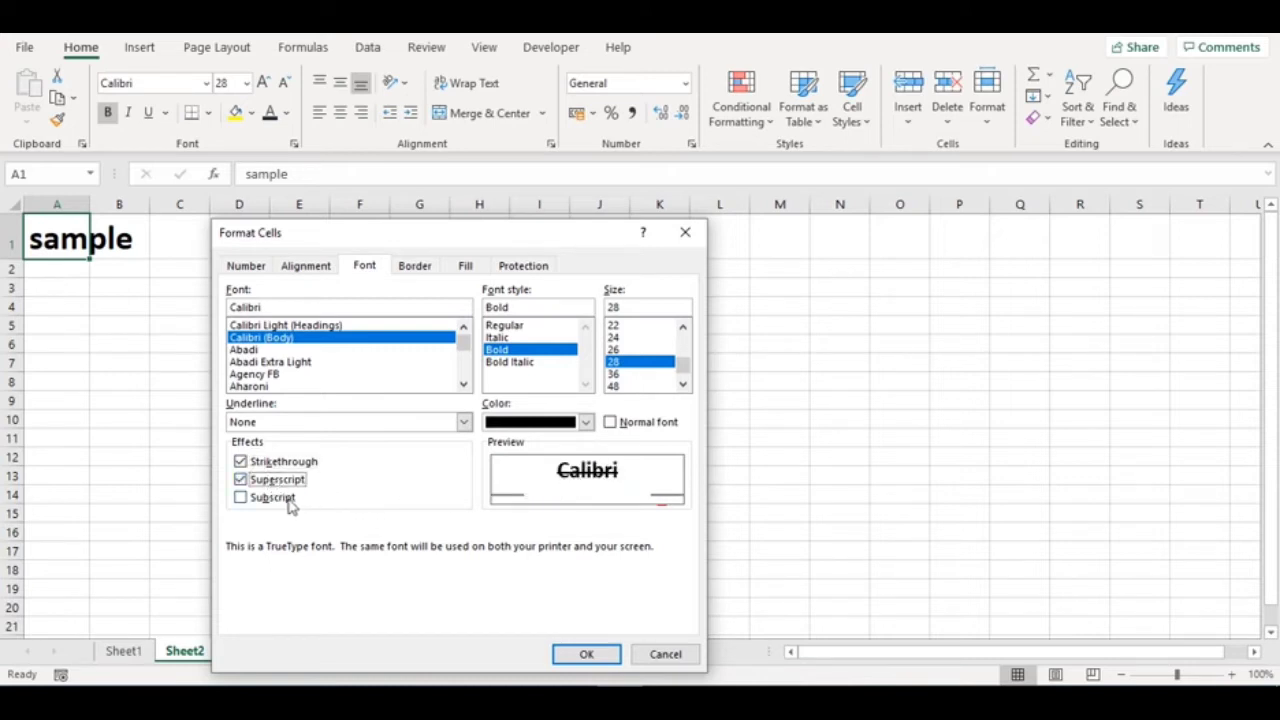
pyautogui.click(289, 501)
pyautogui.click(289, 501)
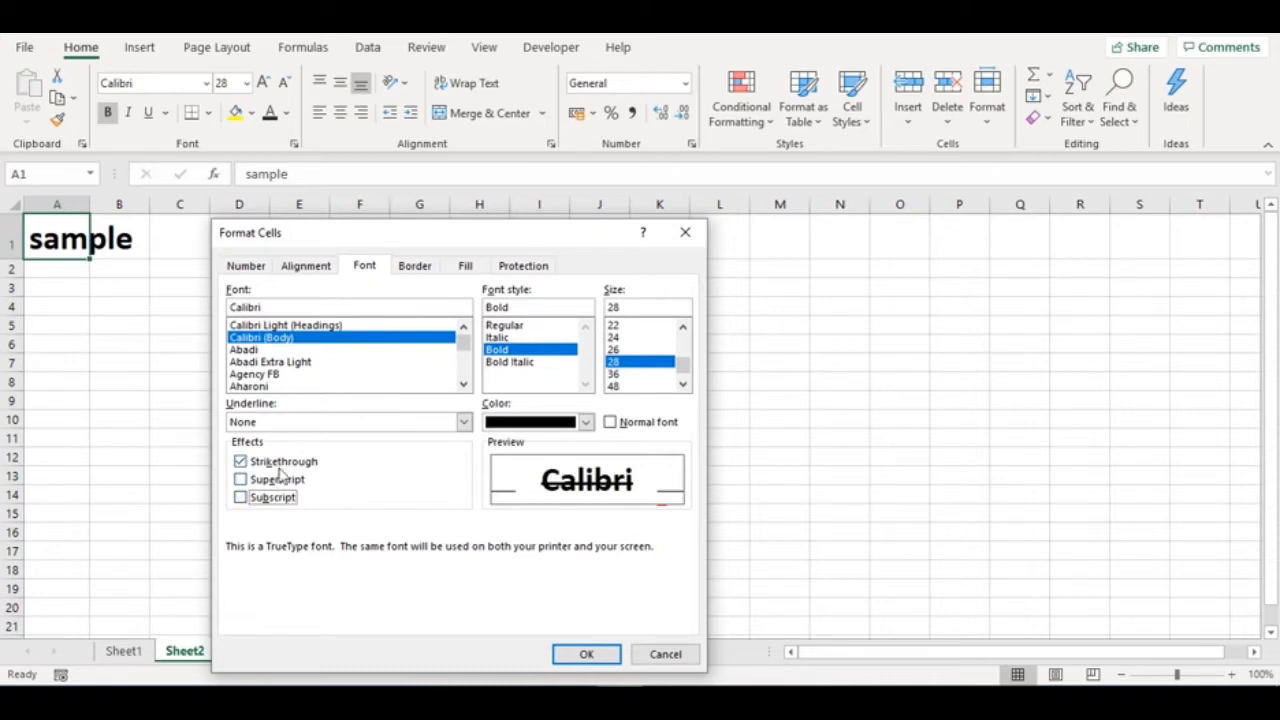
pyautogui.click(283, 463)
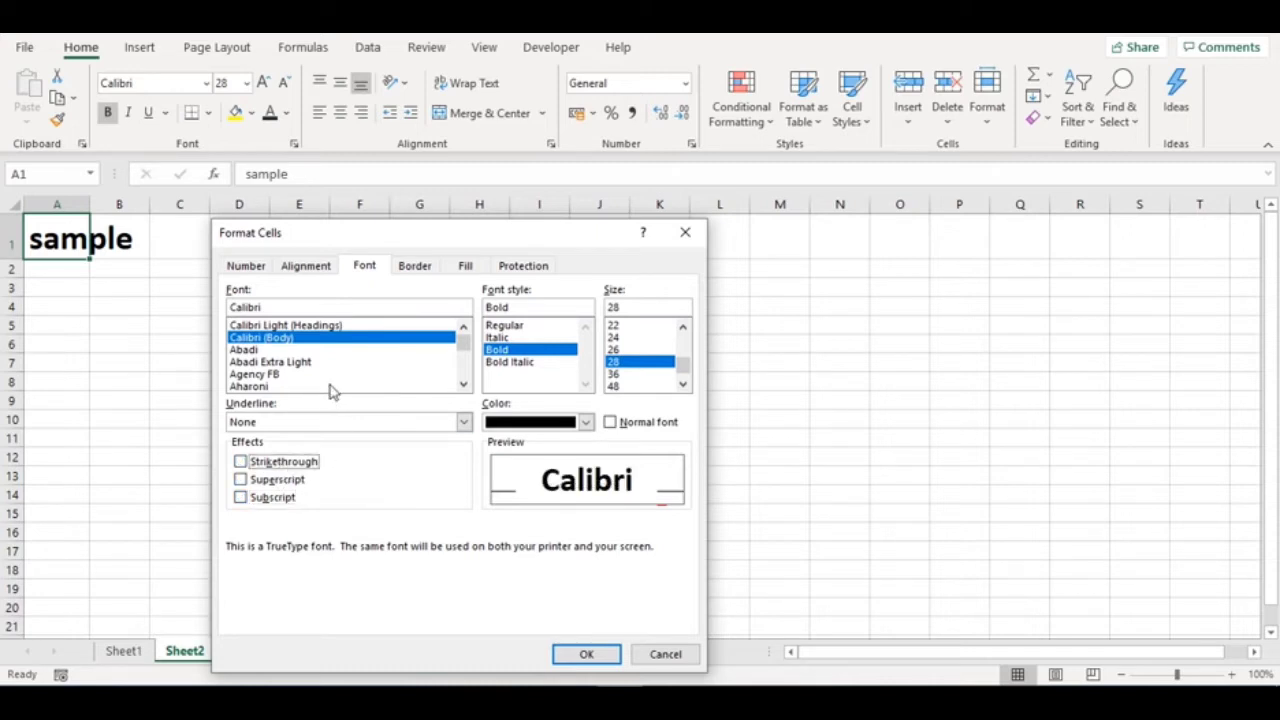
pyautogui.scroll(-2, 330, 388)
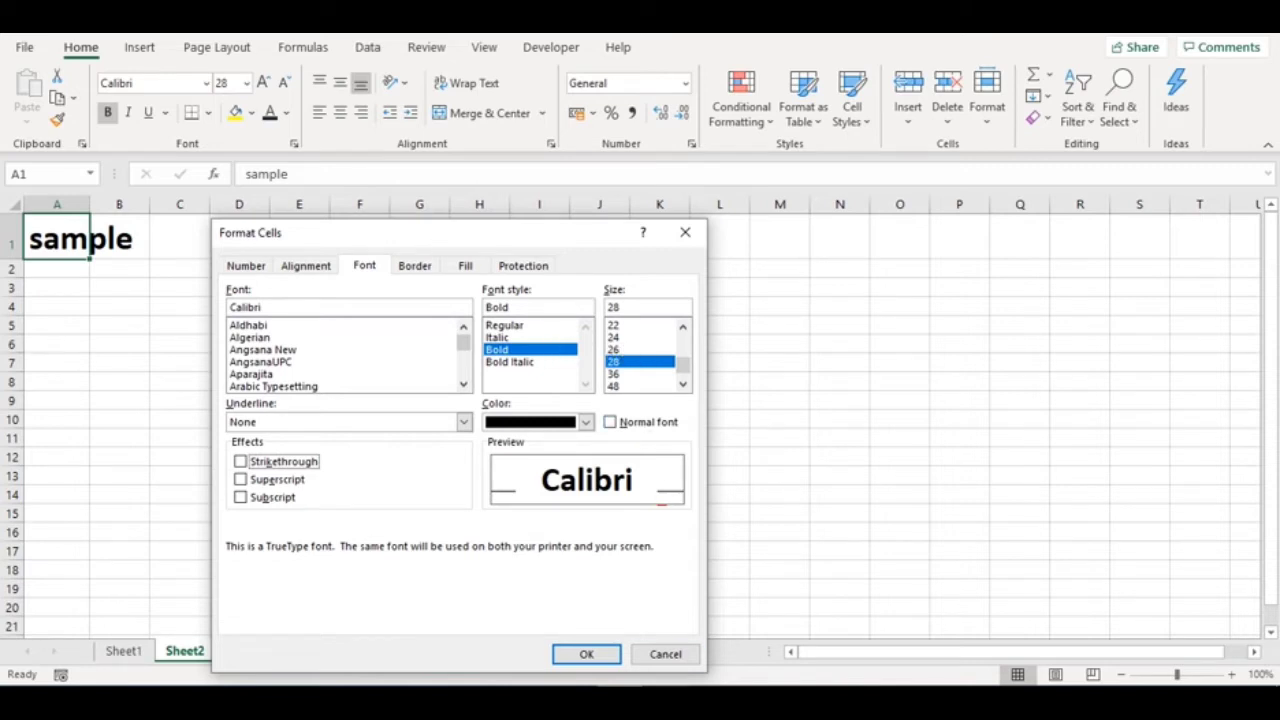
pyautogui.click(676, 660)
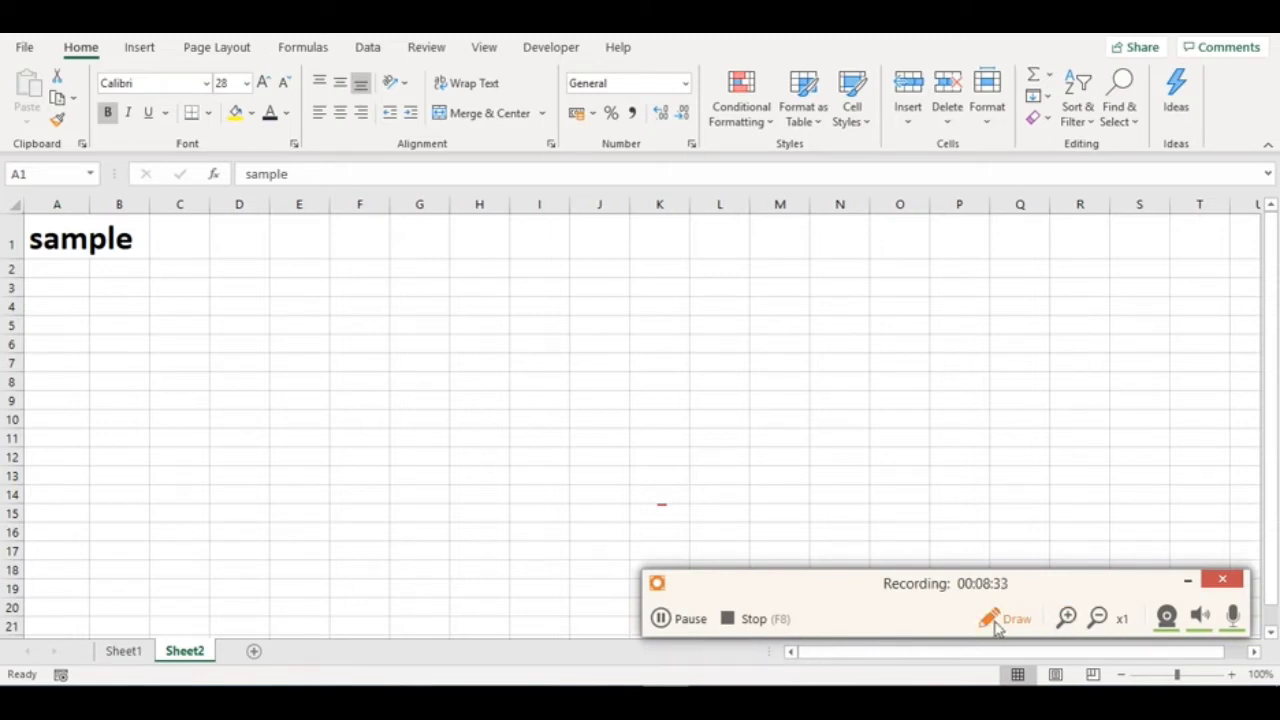
pyautogui.click(990, 618)
pyautogui.click(655, 677)
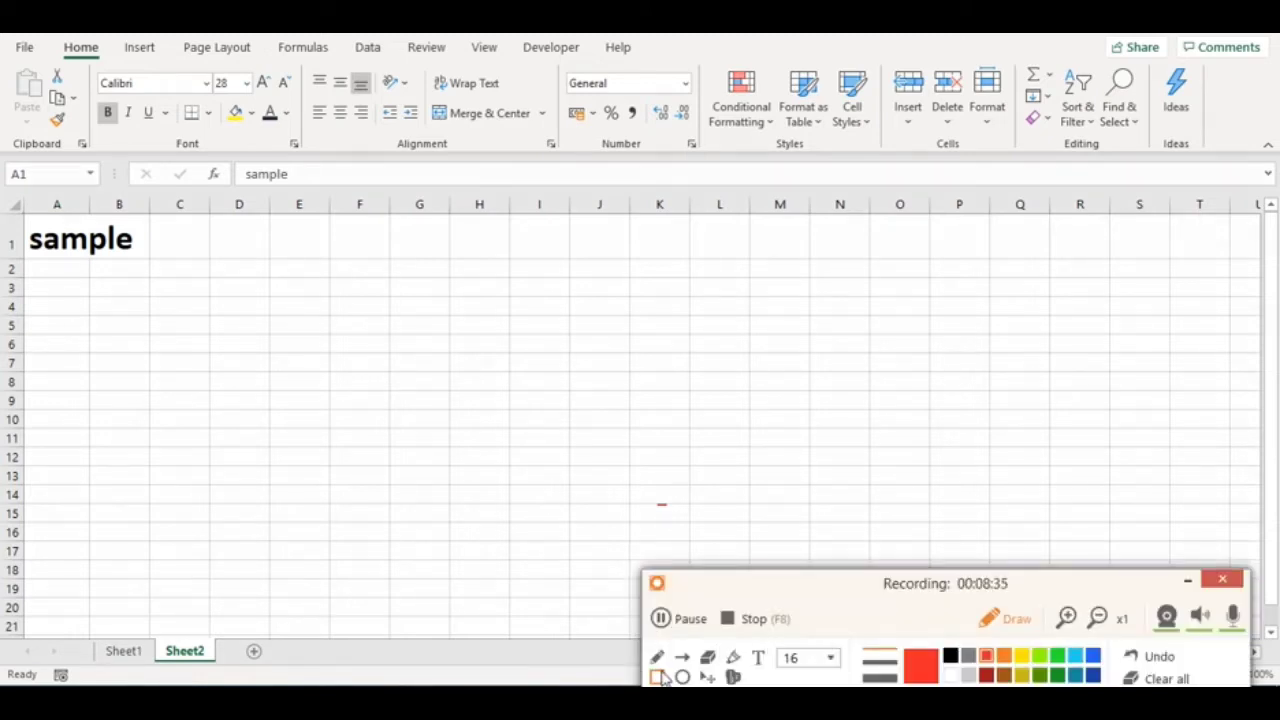
pyautogui.moveTo(298, 61); pyautogui.dragTo(563, 155)
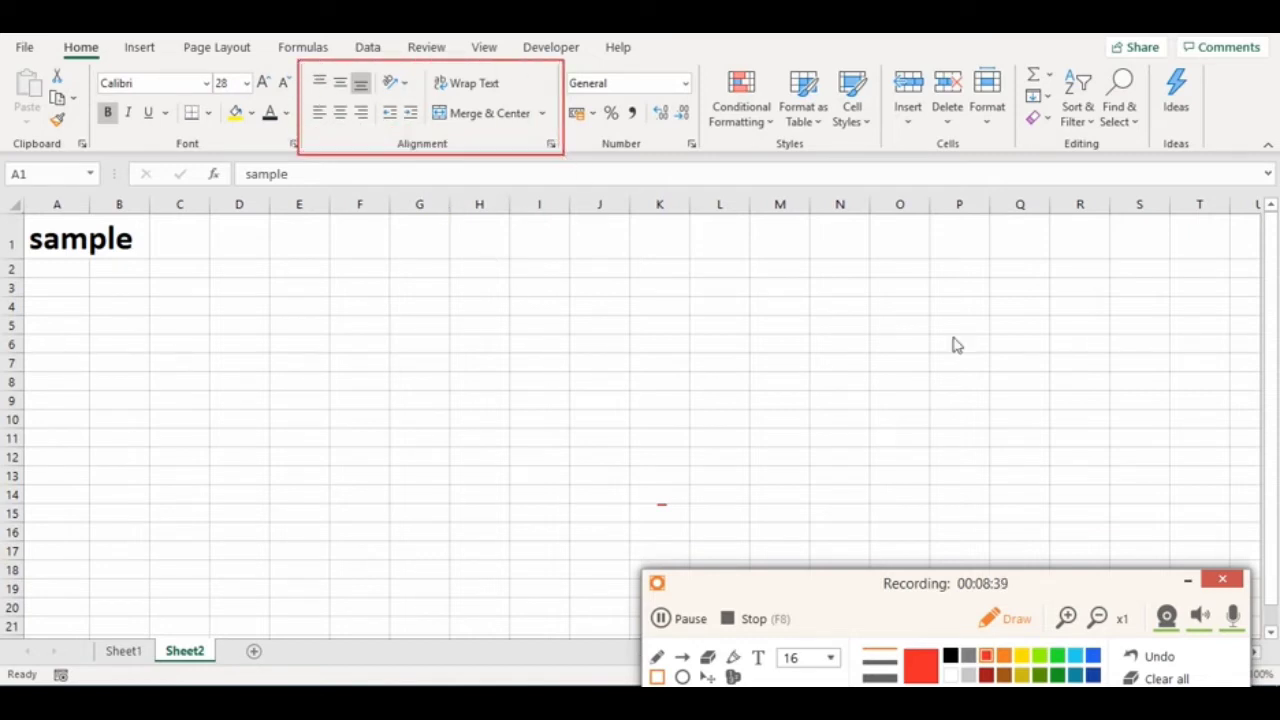
pyautogui.click(1147, 658)
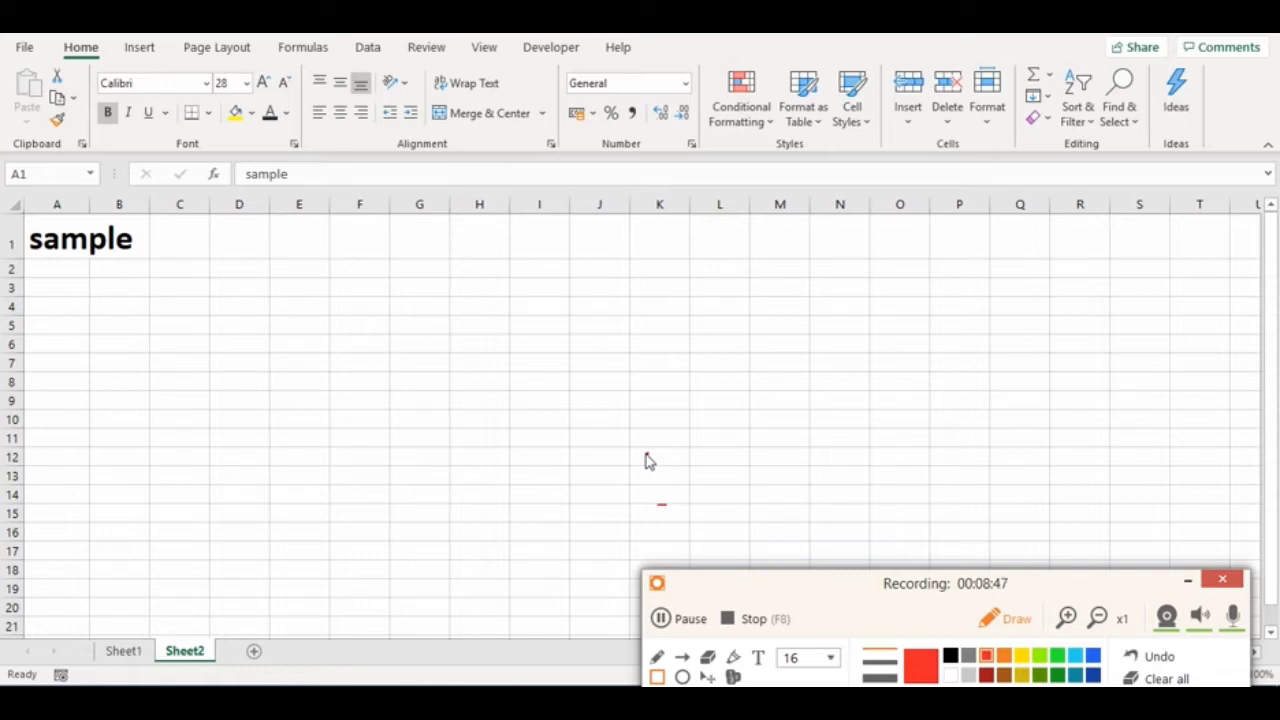
pyautogui.click(647, 454)
pyautogui.moveTo(304, 70); pyautogui.dragTo(333, 94)
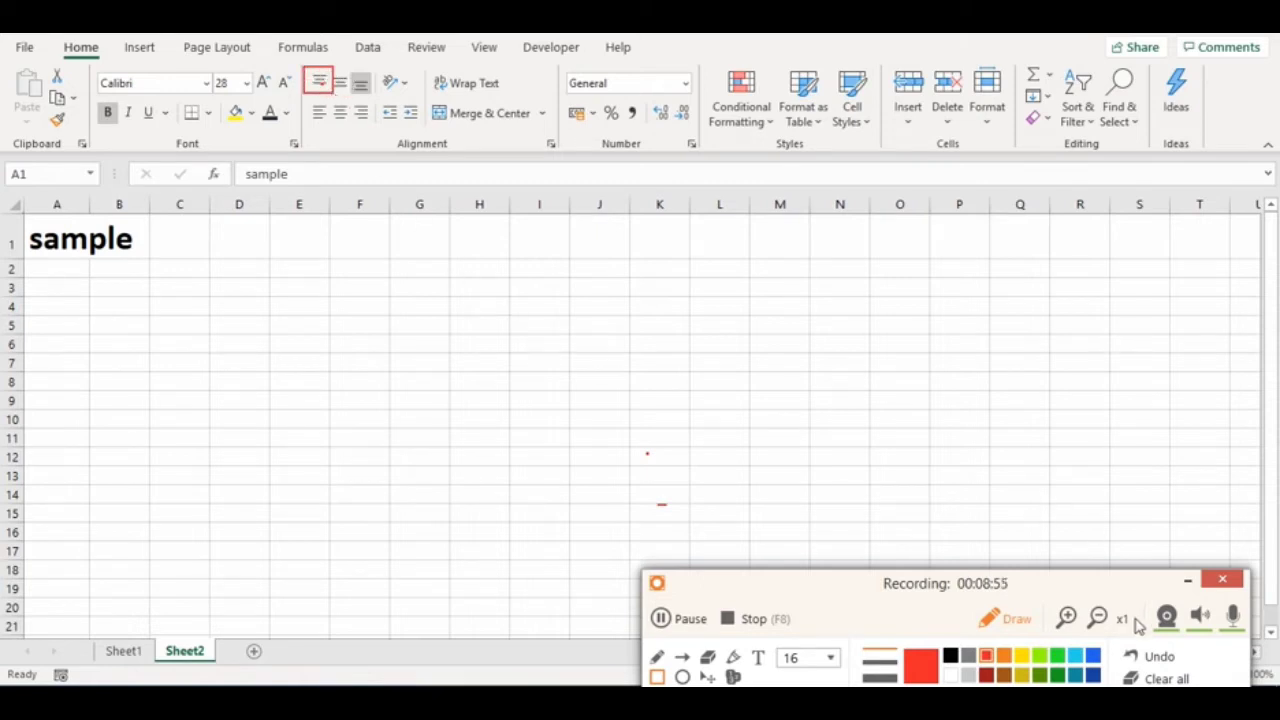
pyautogui.click(1146, 664)
pyautogui.click(1150, 662)
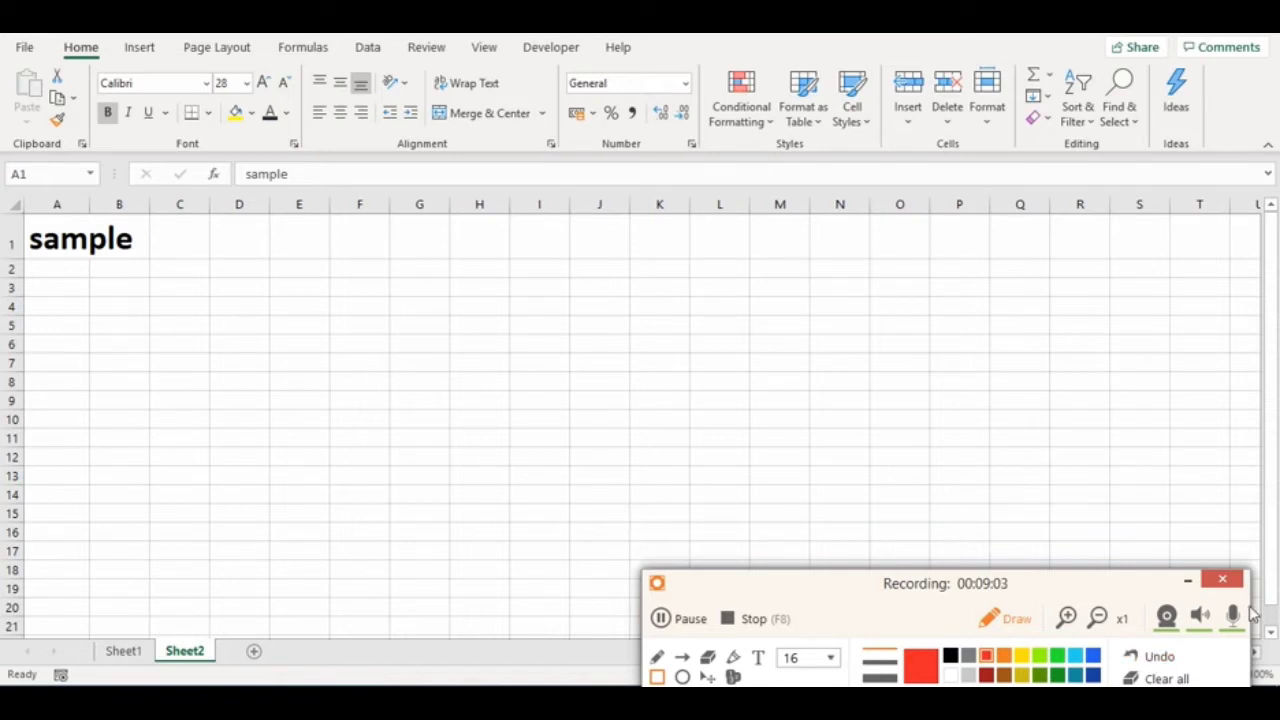
# Step: Top-align 'sample' in A1, widen column A and make row 1 taller
pyautogui.click(1188, 580)
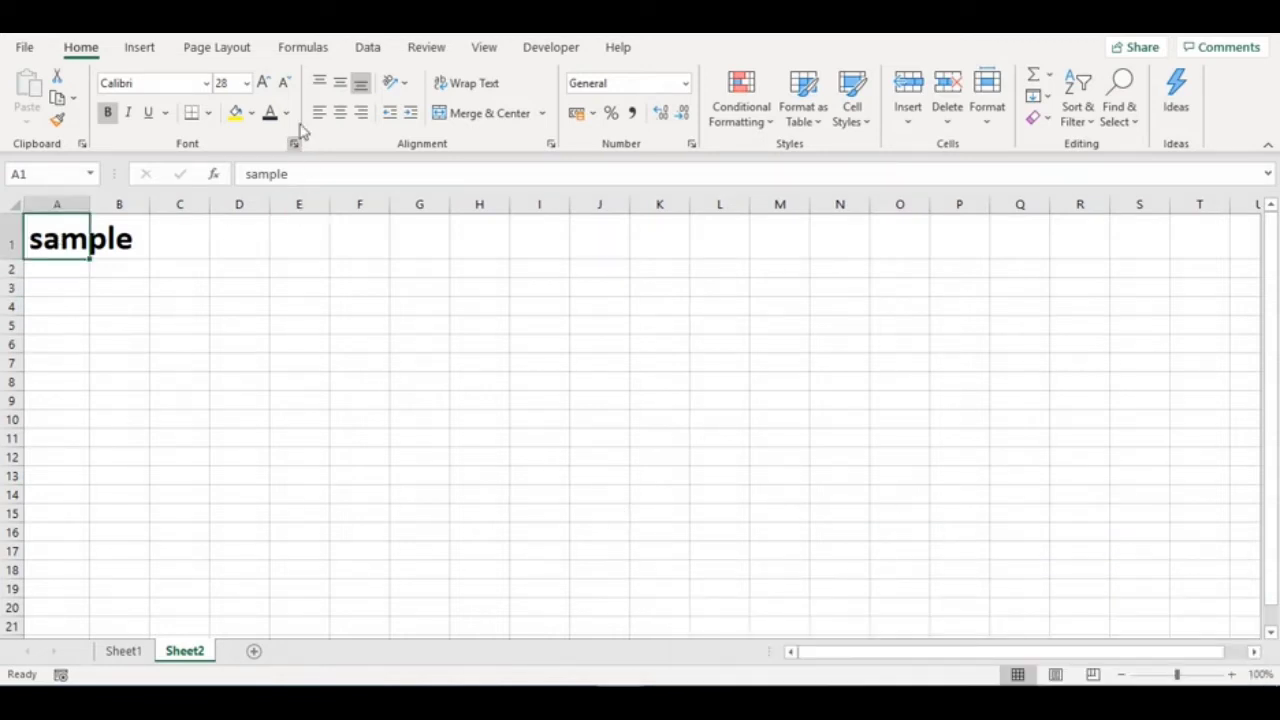
pyautogui.click(319, 84)
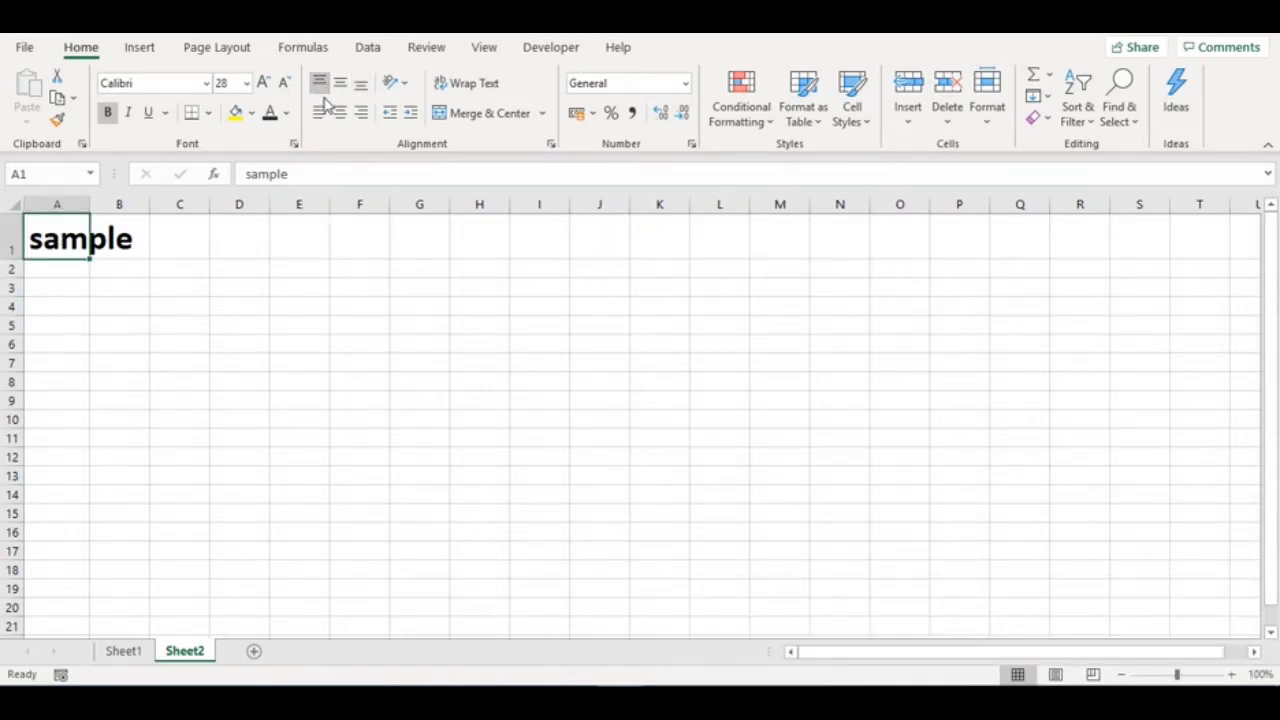
pyautogui.moveTo(90, 205); pyautogui.dragTo(287, 224)
pyautogui.moveTo(14, 260); pyautogui.dragTo(15, 289)
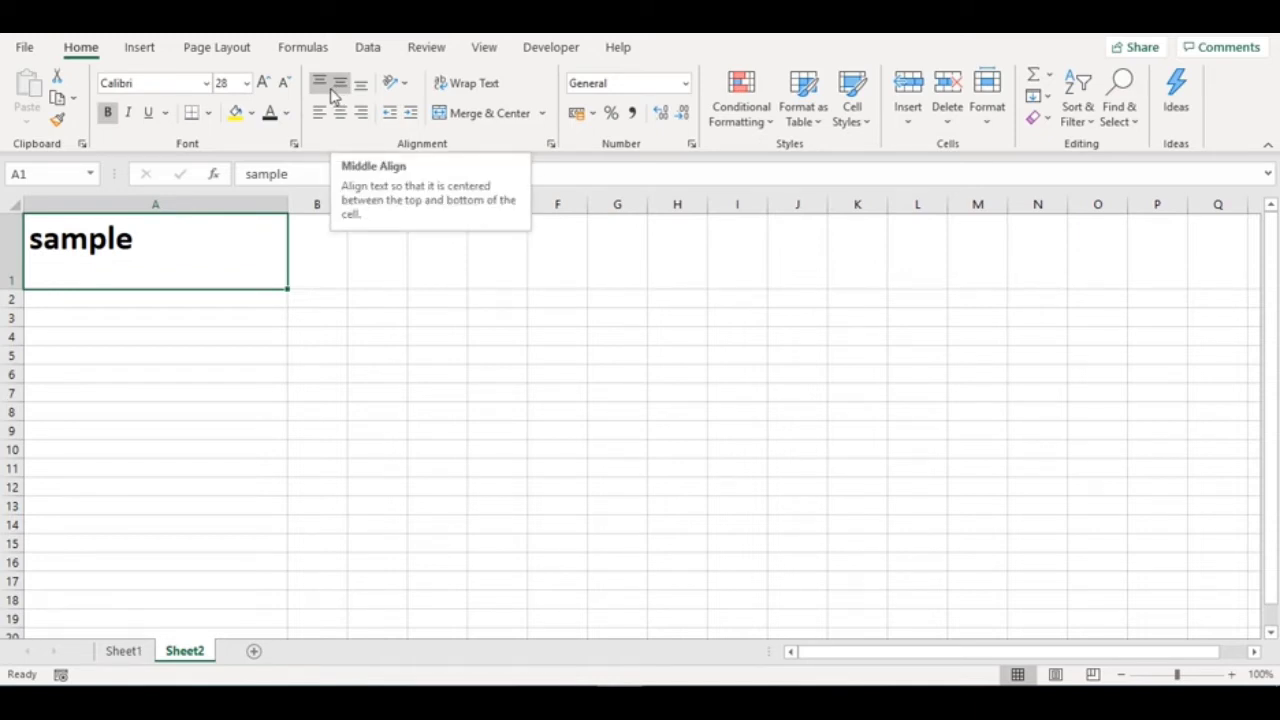
# Step: Try middle and bottom vertical alignment, then left, centre and other horizontal alignments on A1
pyautogui.click(339, 90)
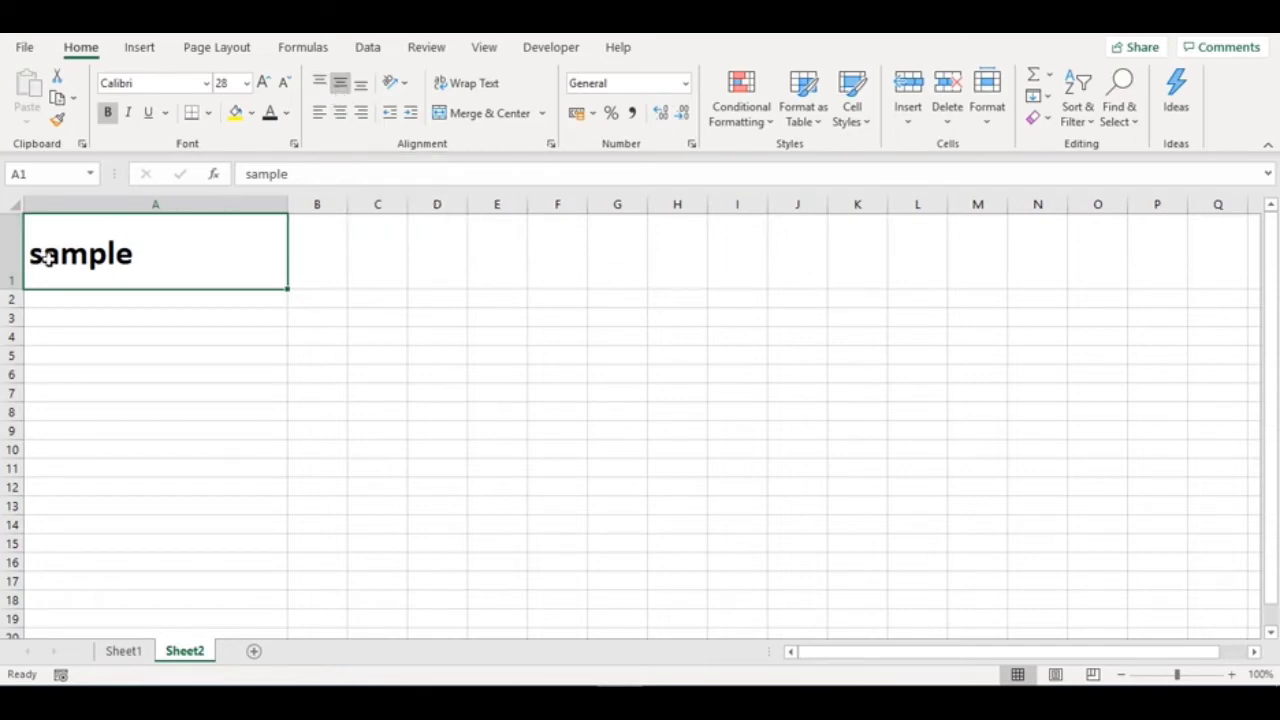
pyautogui.click(360, 90)
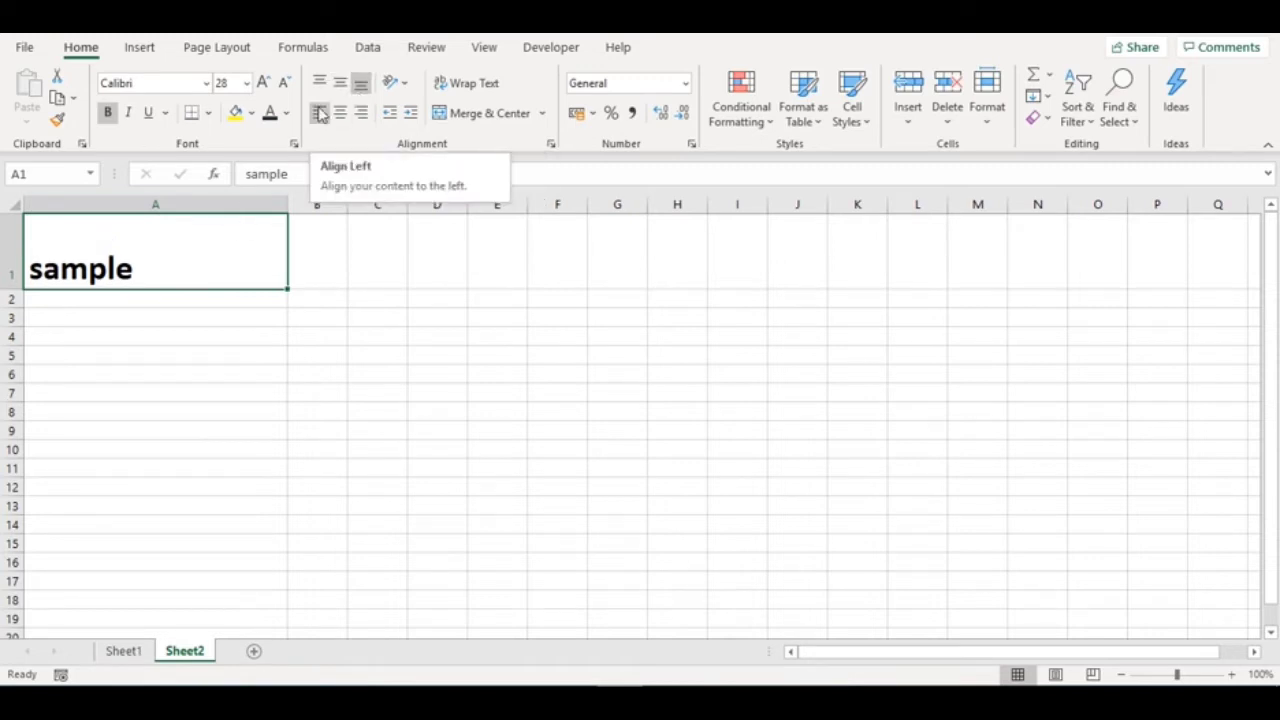
pyautogui.click(319, 113)
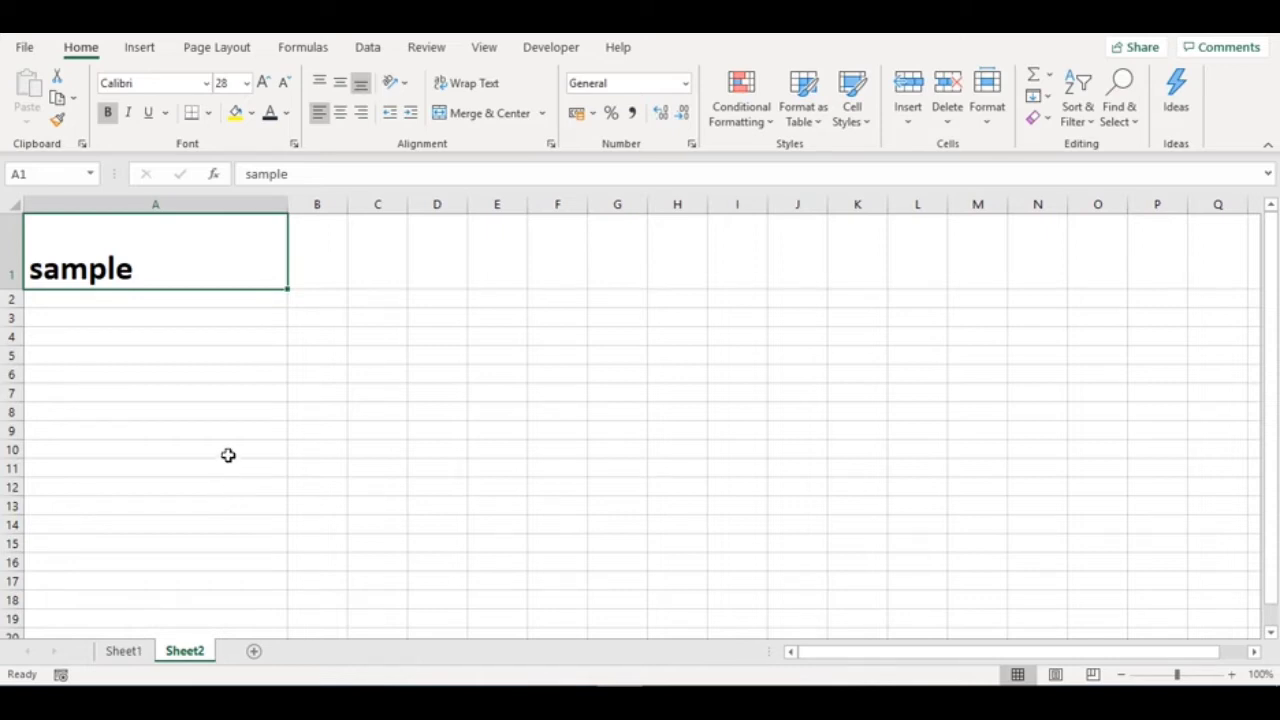
pyautogui.click(340, 113)
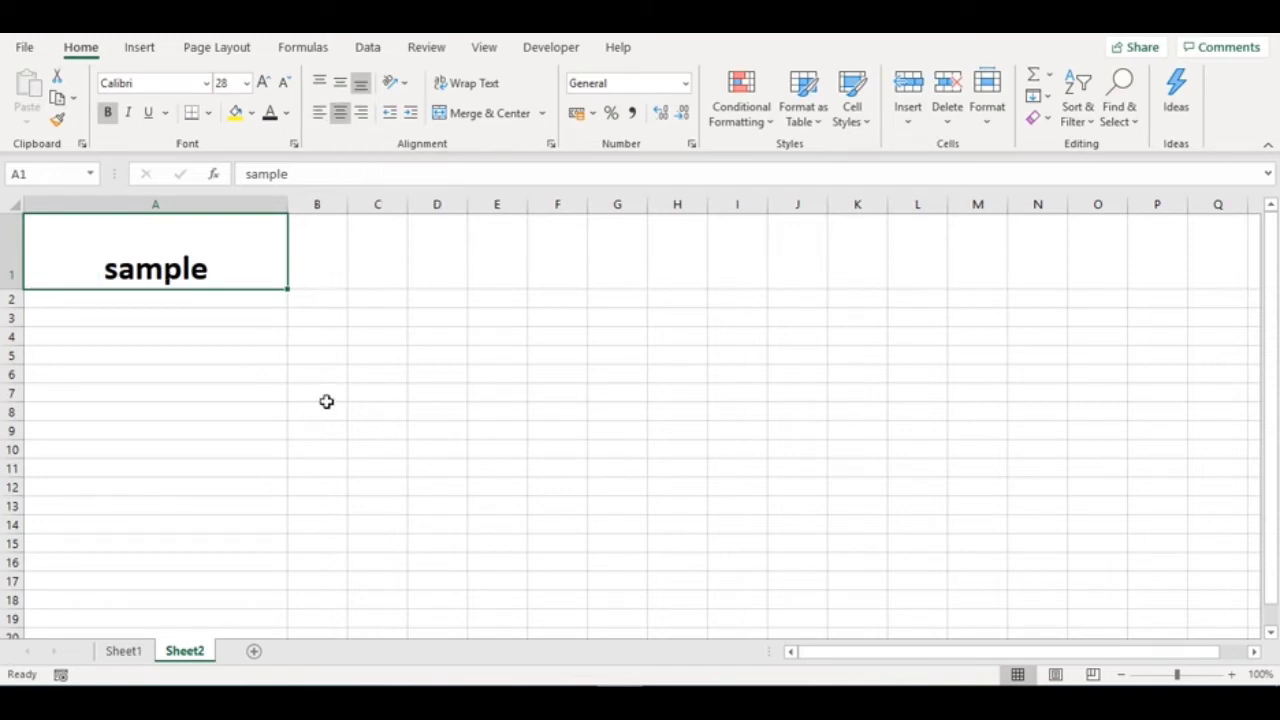
pyautogui.click(361, 113)
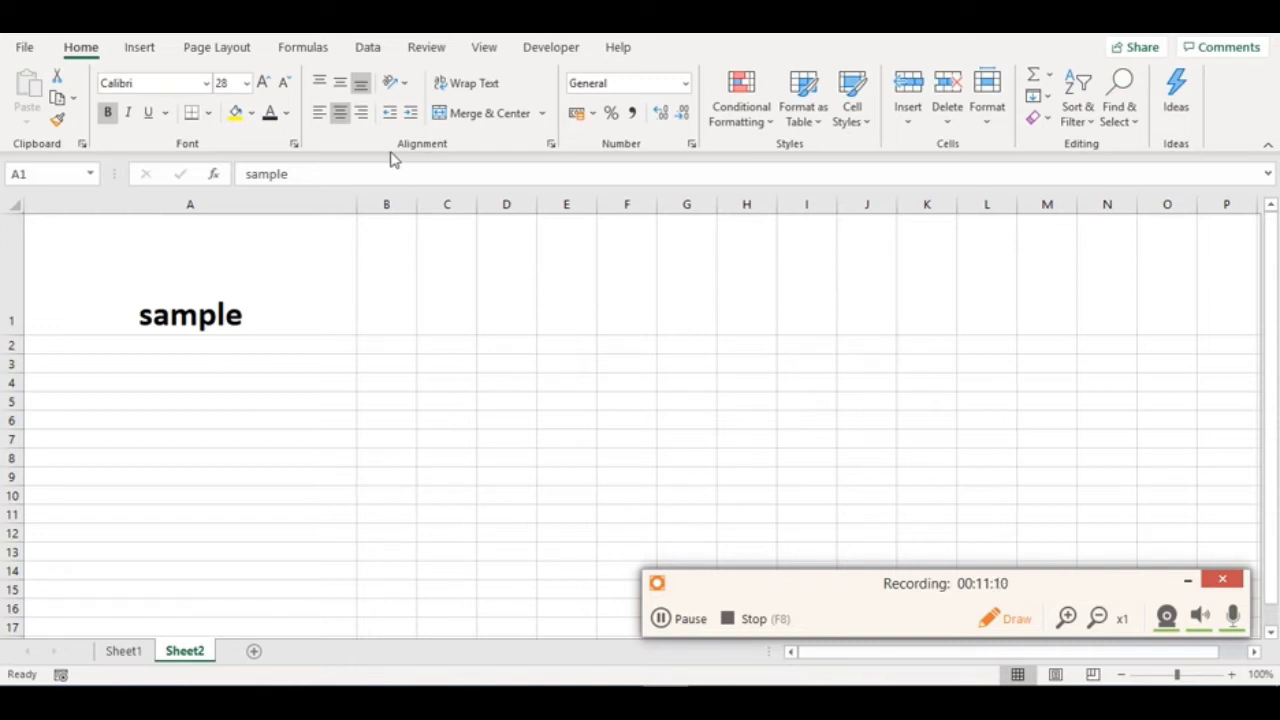
pyautogui.click(1010, 620)
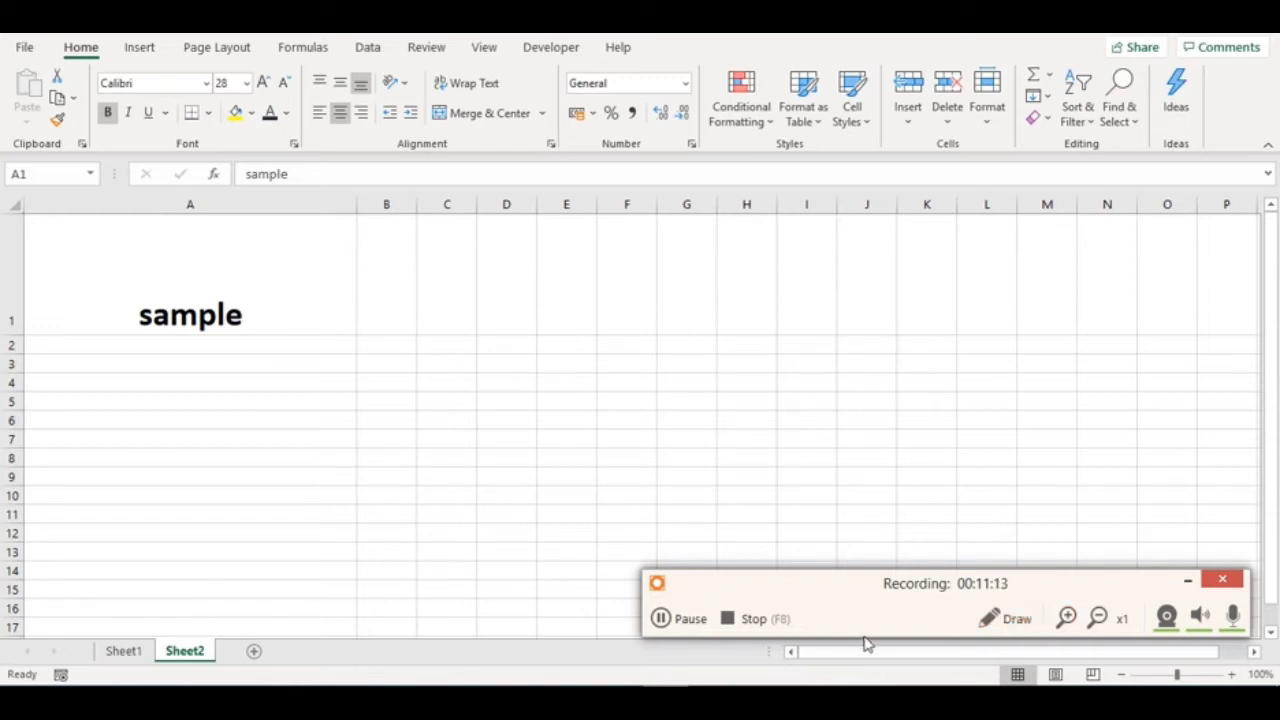
pyautogui.click(1015, 619)
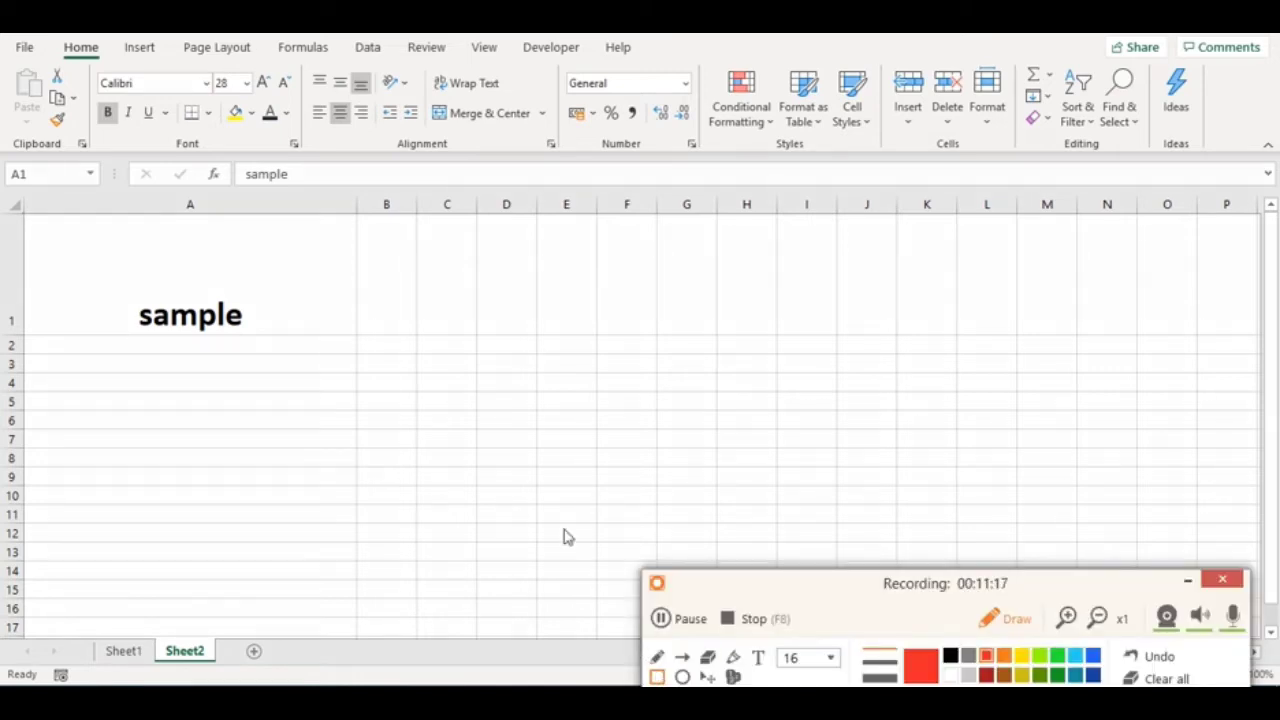
pyautogui.moveTo(376, 99); pyautogui.dragTo(400, 129)
pyautogui.click(1155, 657)
pyautogui.moveTo(424, 94); pyautogui.dragTo(550, 135)
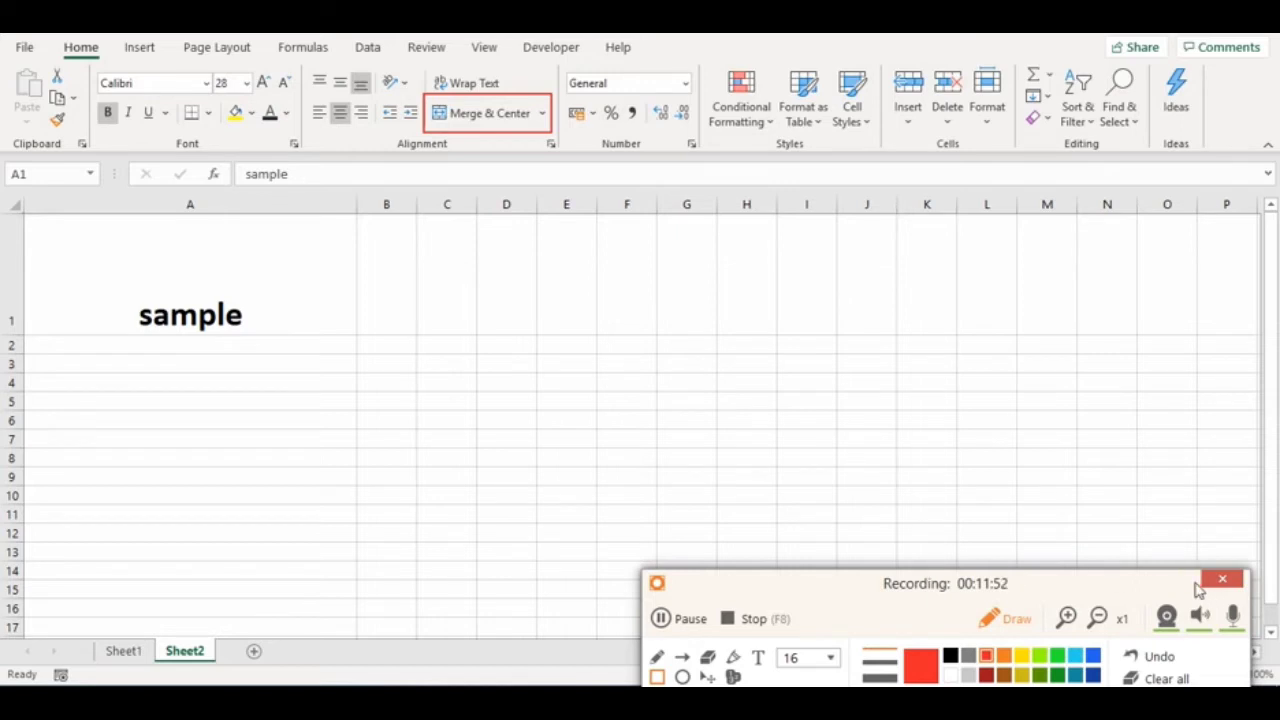
pyautogui.click(1222, 579)
pyautogui.moveTo(326, 317); pyautogui.dragTo(391, 301)
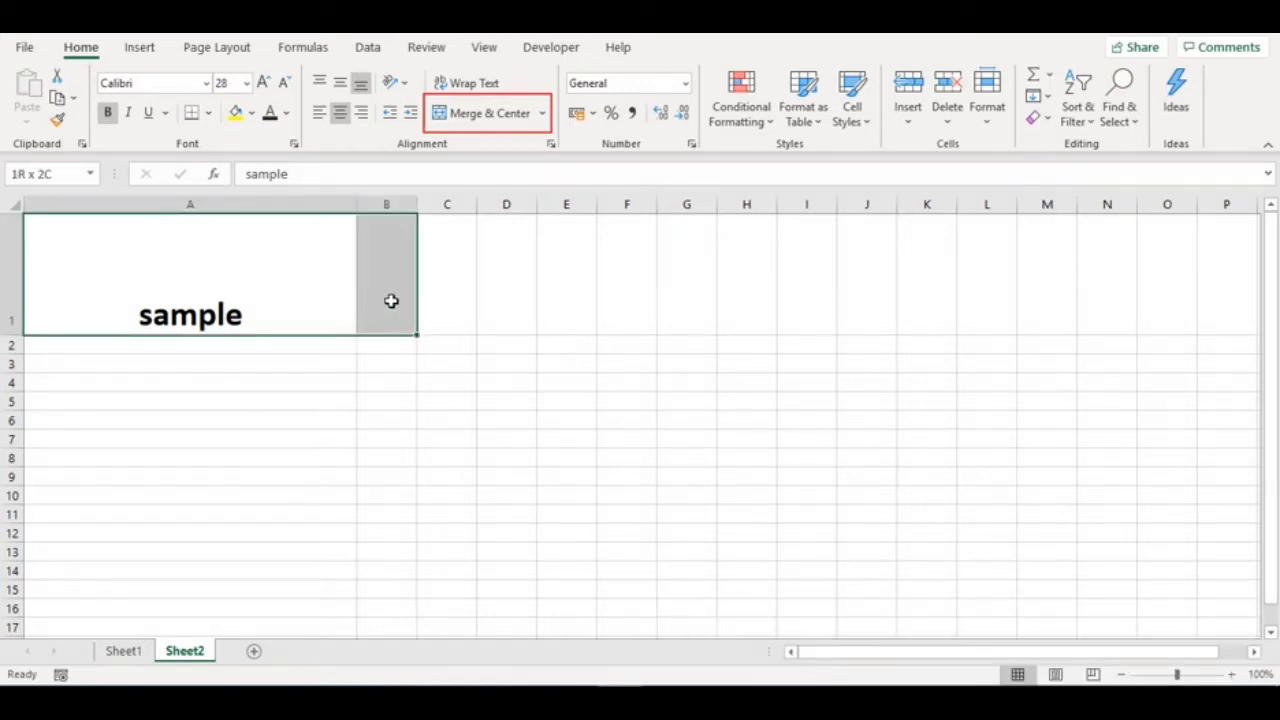
pyautogui.click(474, 115)
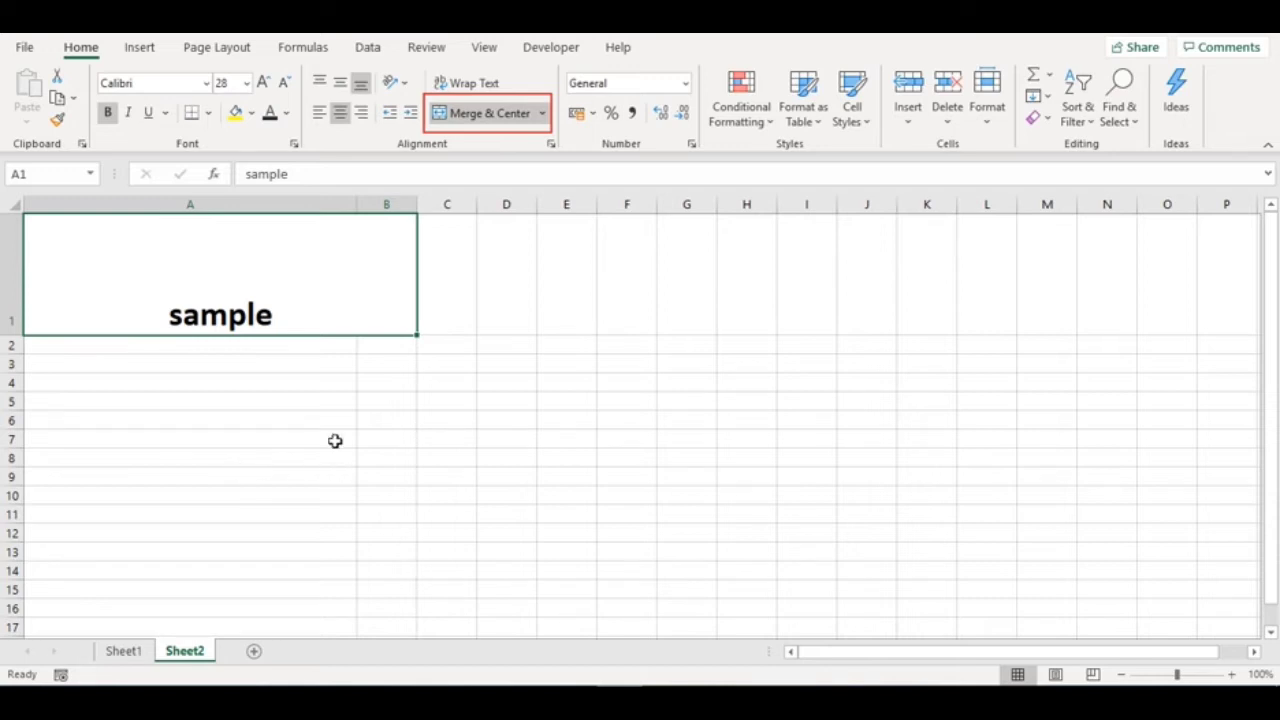
pyautogui.click(541, 114)
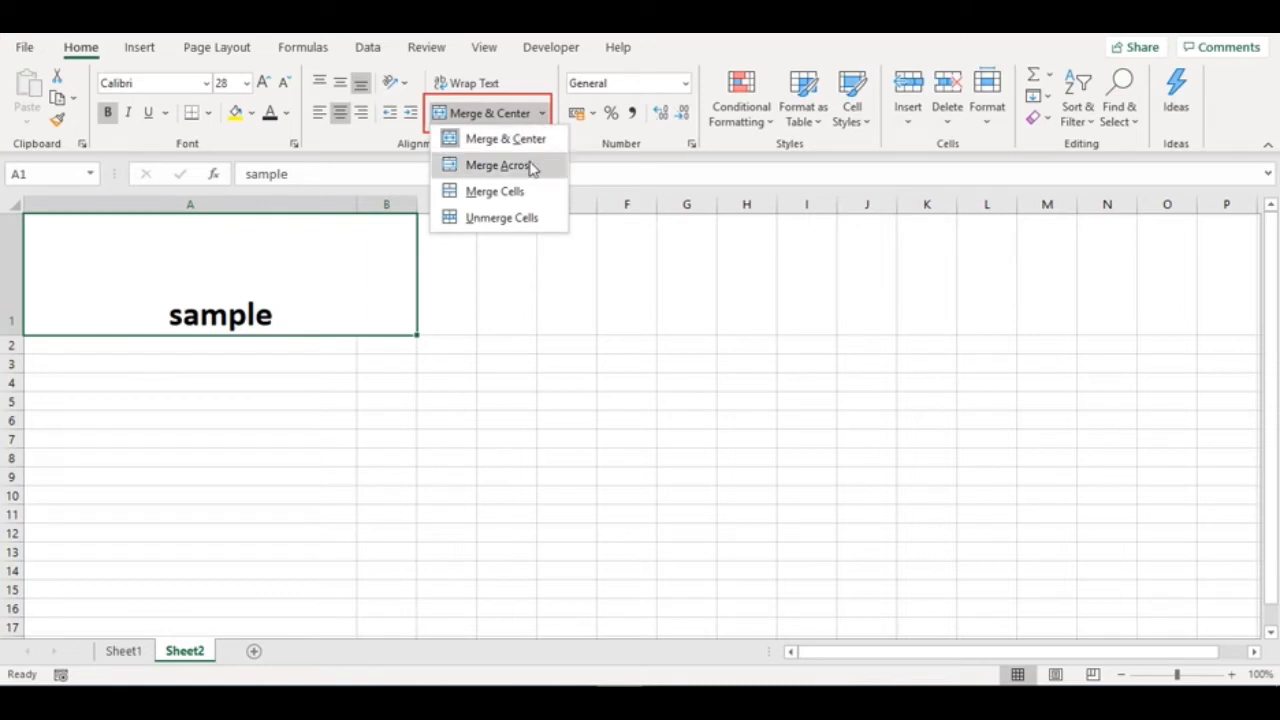
pyautogui.click(531, 167)
pyautogui.click(543, 114)
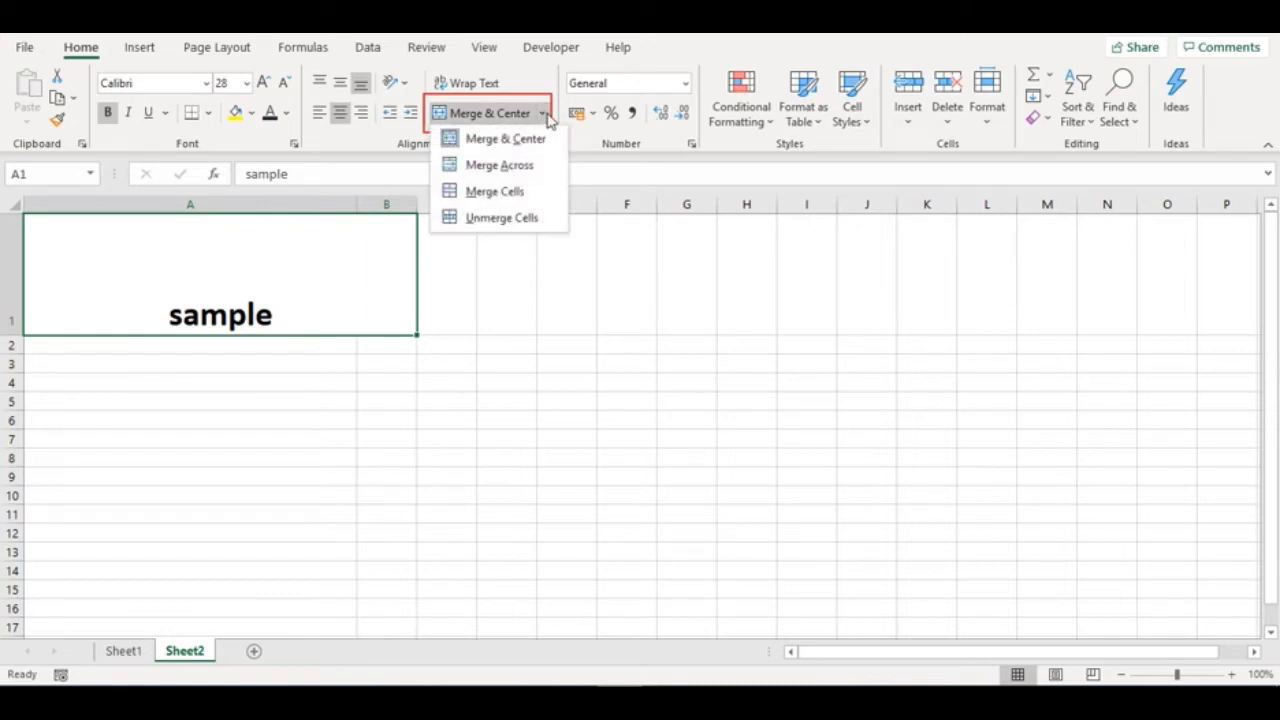
pyautogui.click(531, 194)
pyautogui.click(543, 116)
pyautogui.click(531, 218)
pyautogui.click(381, 321)
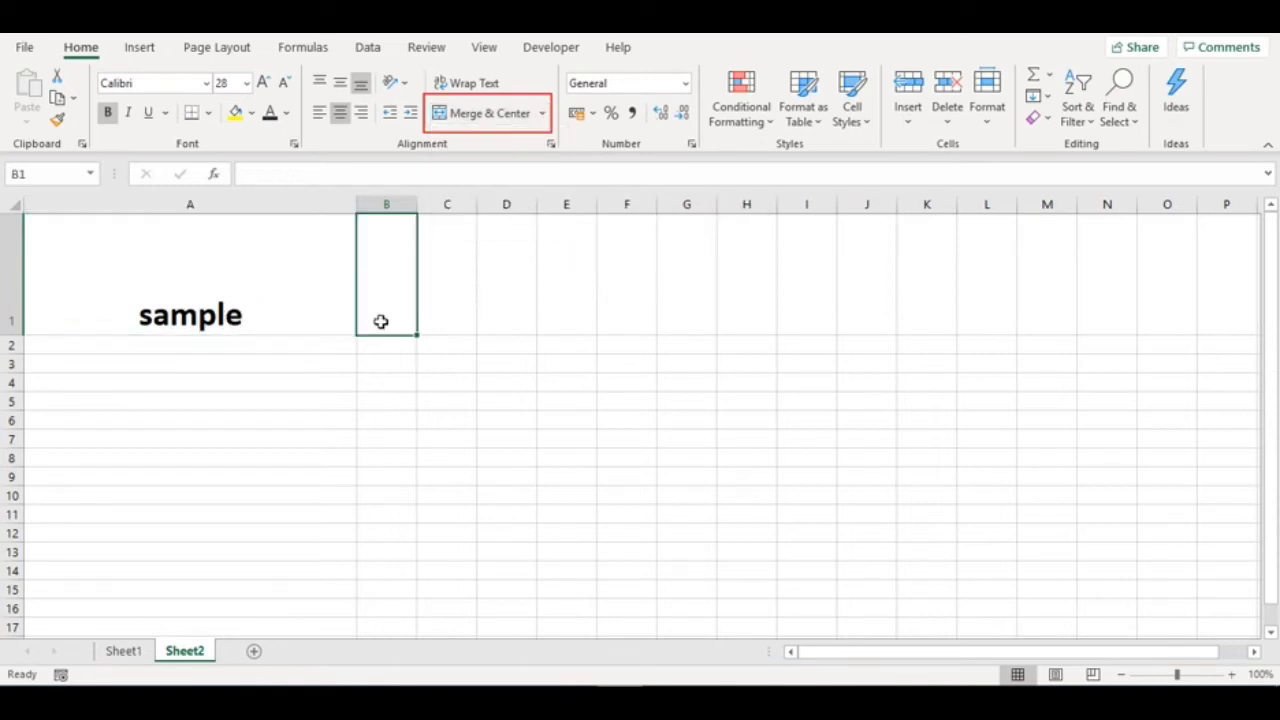
pyautogui.click(307, 295)
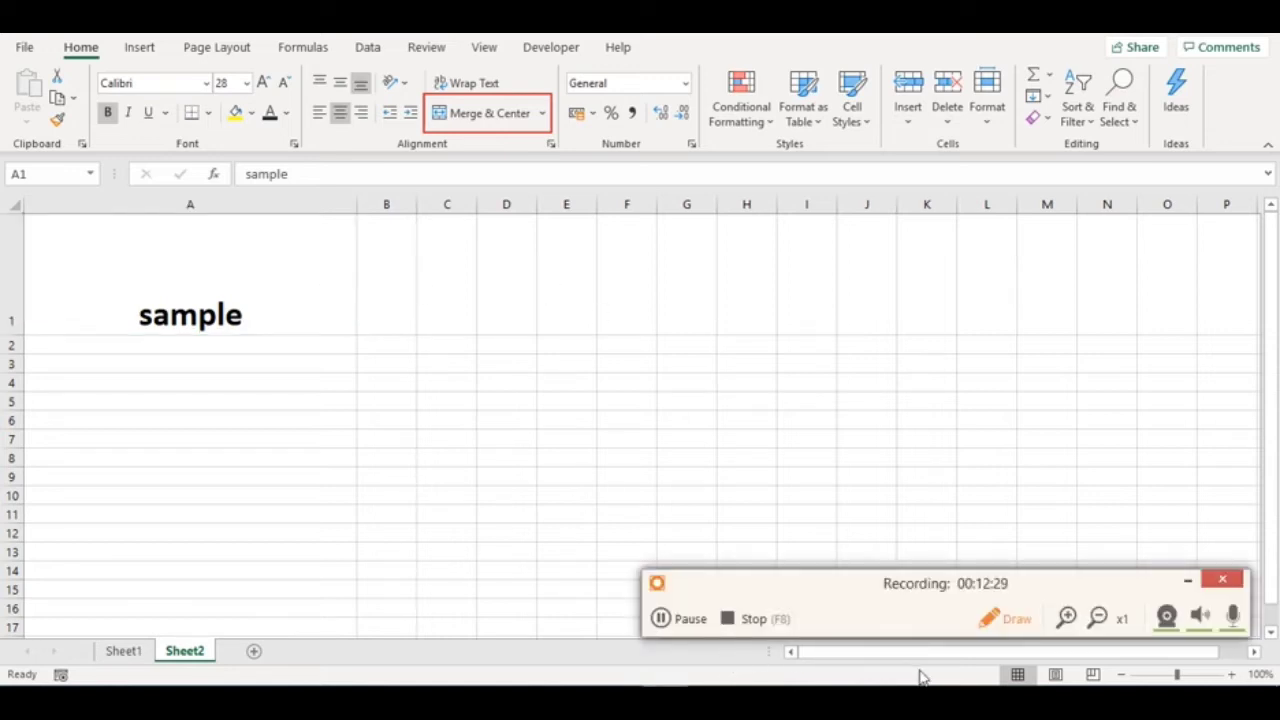
pyautogui.click(1020, 620)
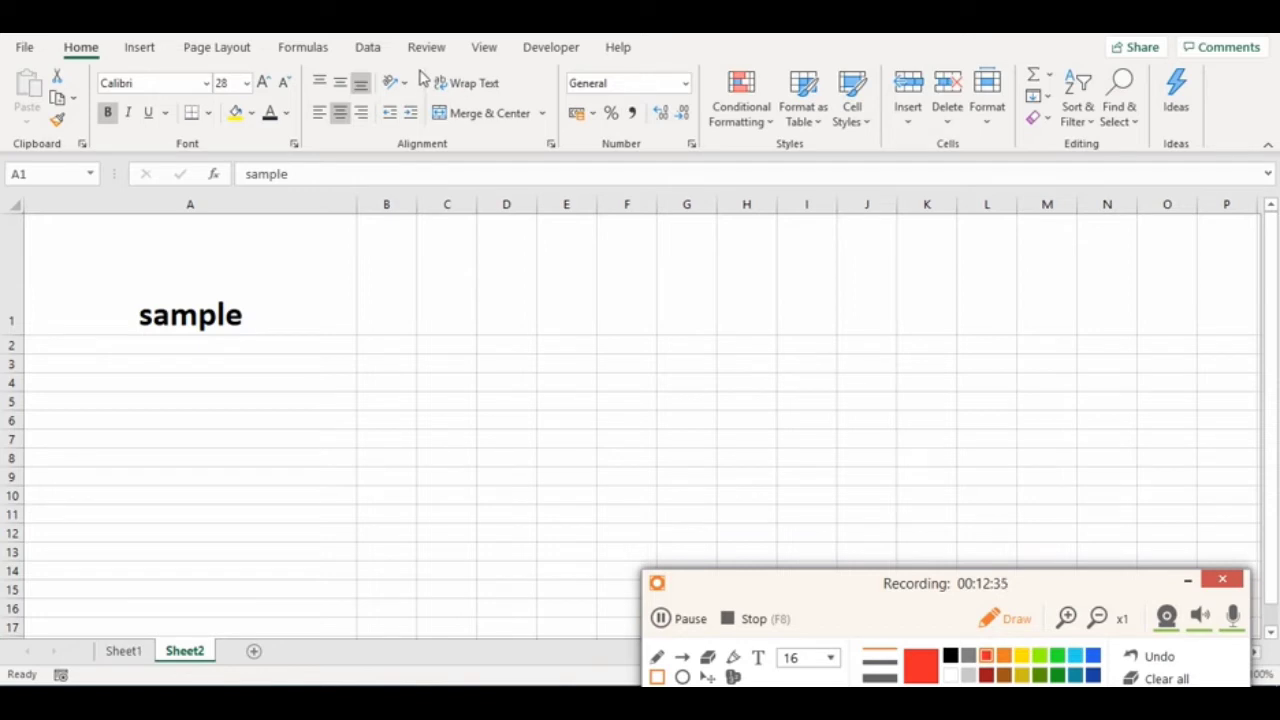
pyautogui.moveTo(425, 64); pyautogui.dragTo(513, 98)
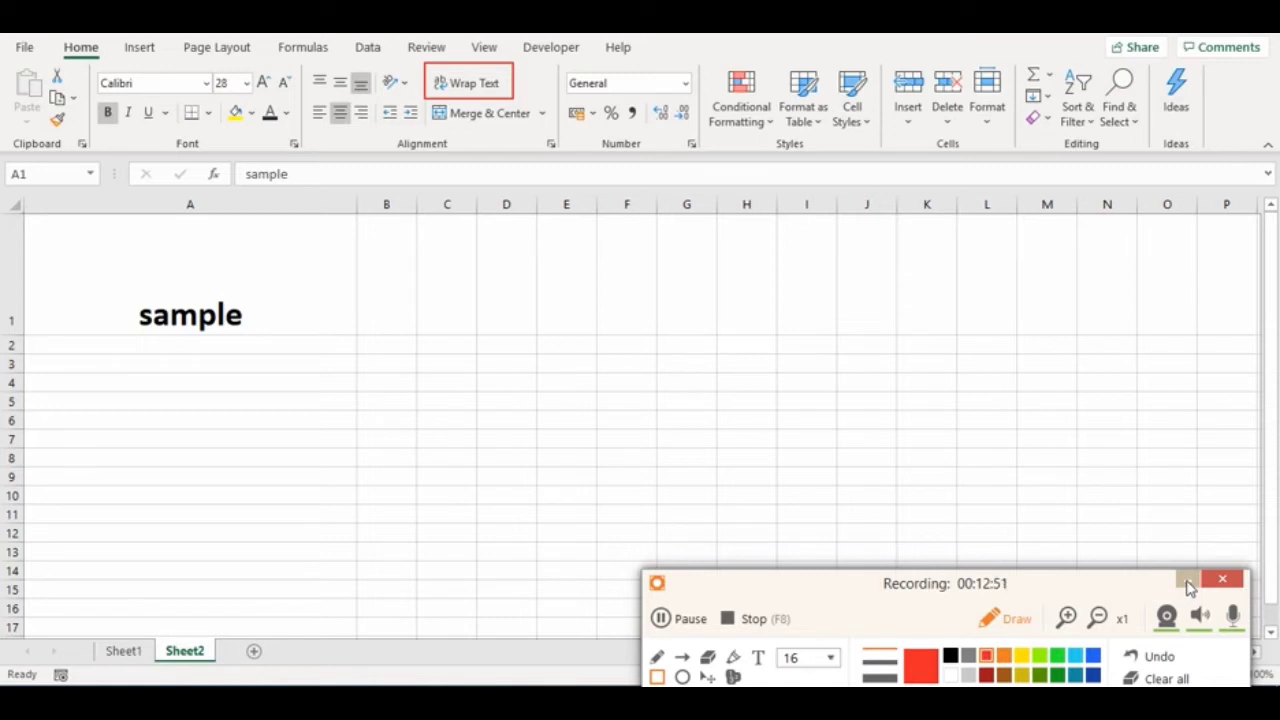
pyautogui.click(1189, 586)
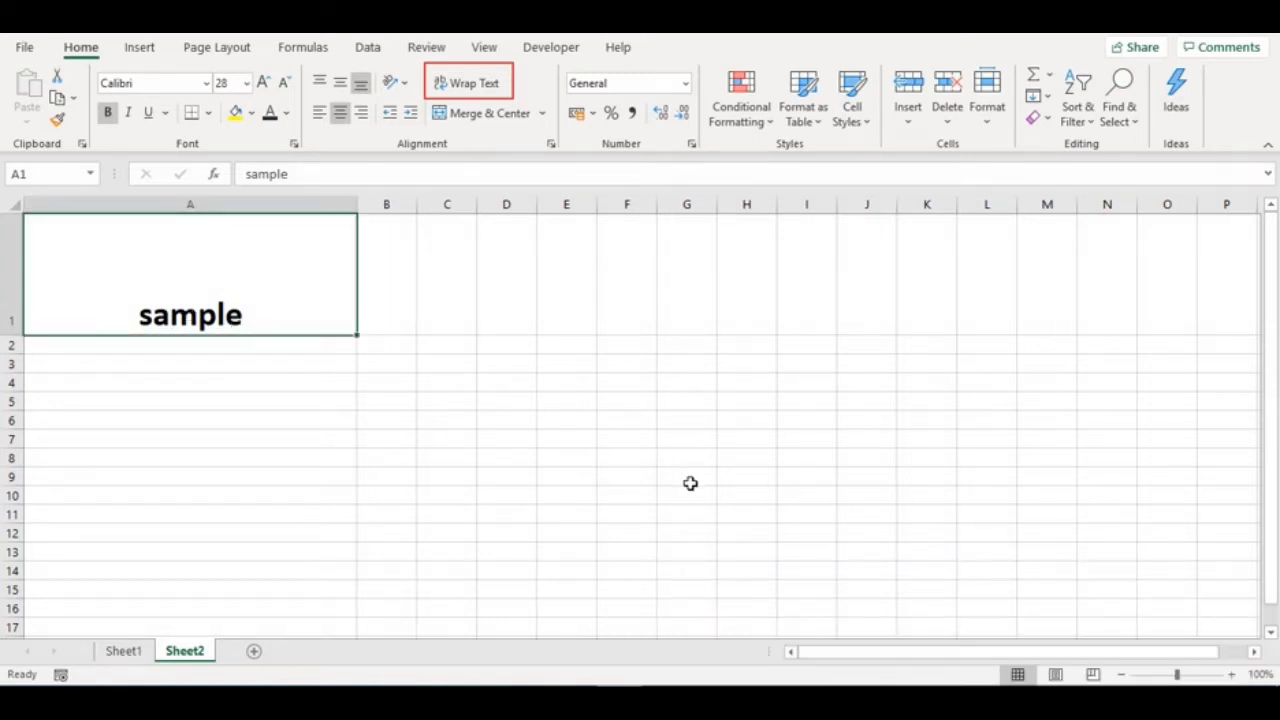
# Step: Replace A1's content with 'sample sample sample sample sample' and reselect A1
pyautogui.press('BackSpace')
pyautogui.write('samp')
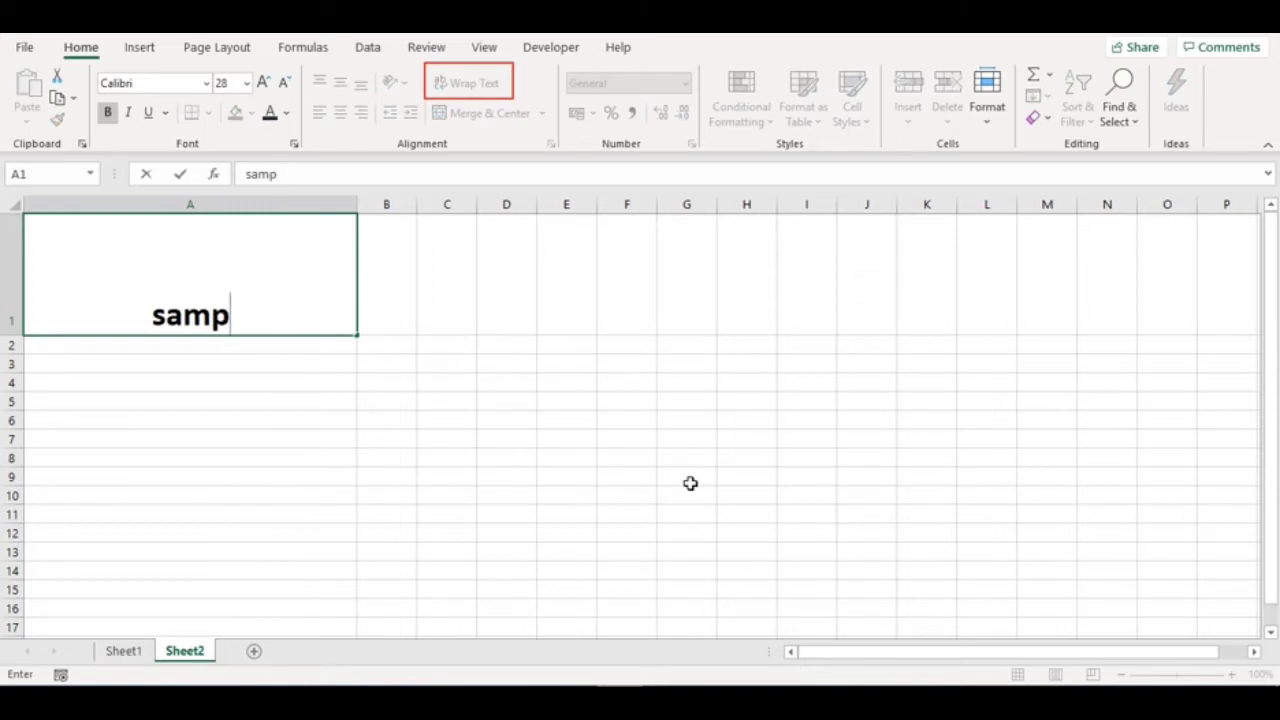
pyautogui.write('le sample ')
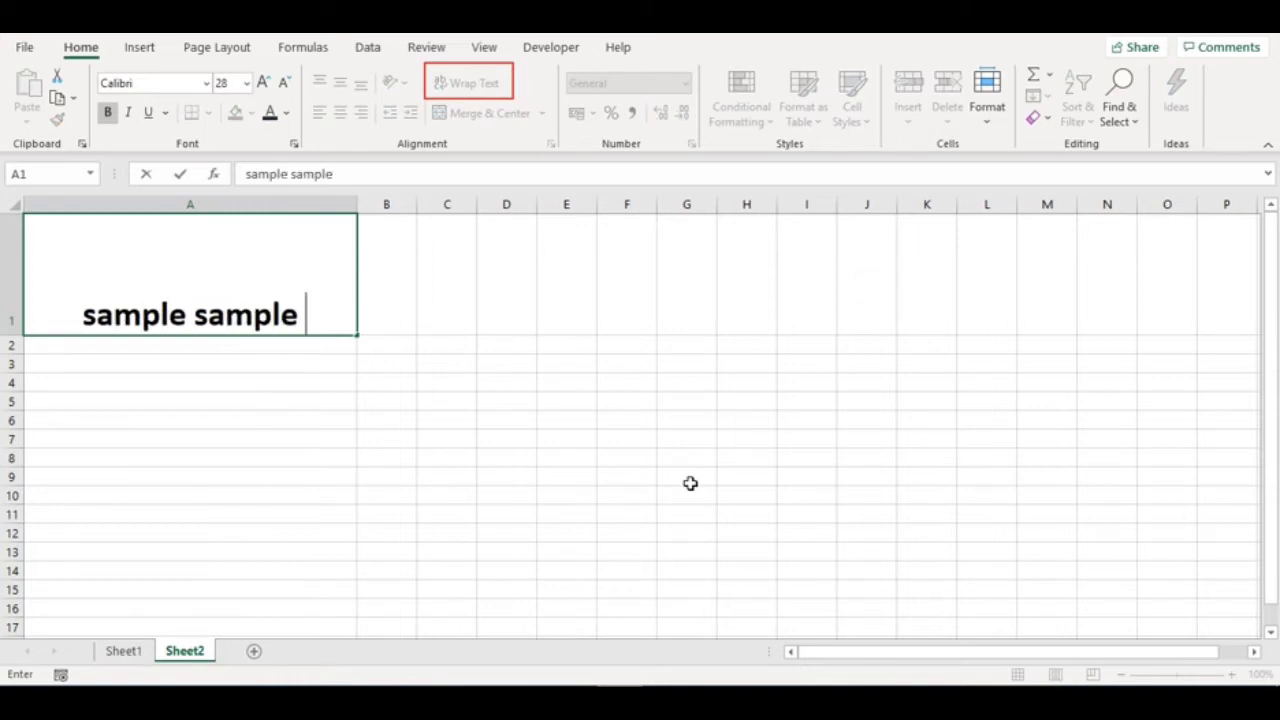
pyautogui.write('sample sam')
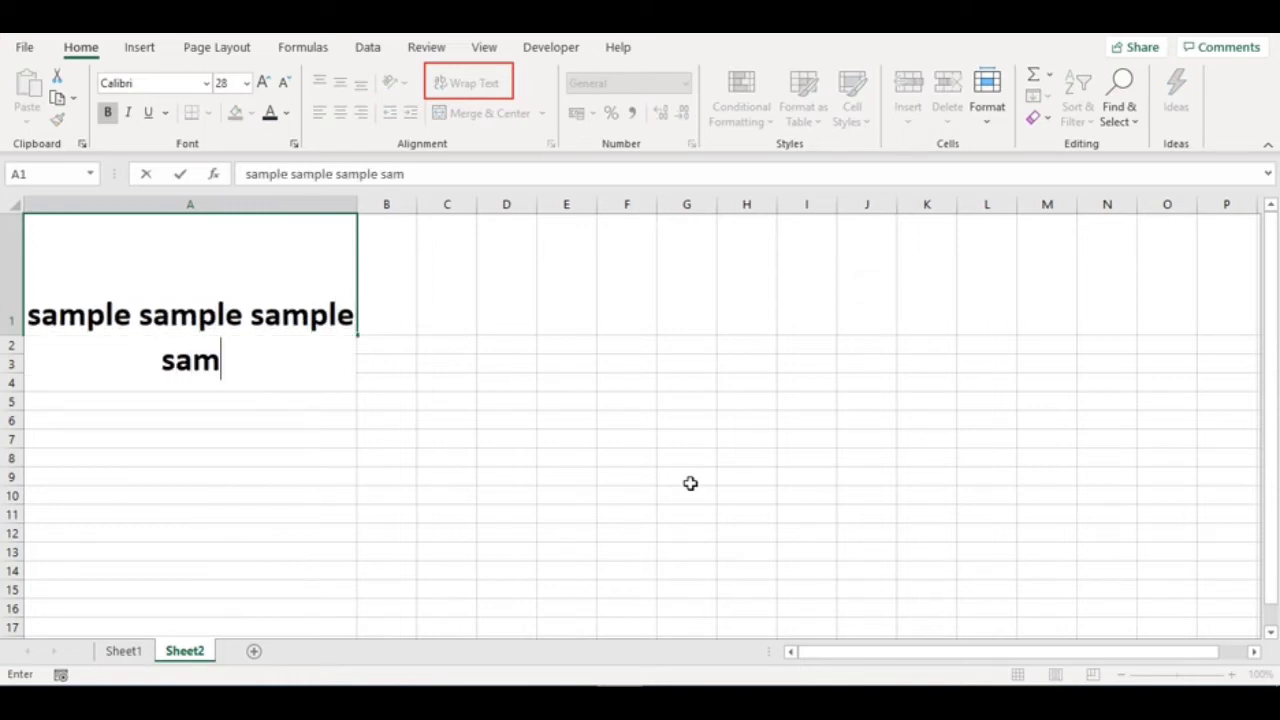
pyautogui.write('ple sample')
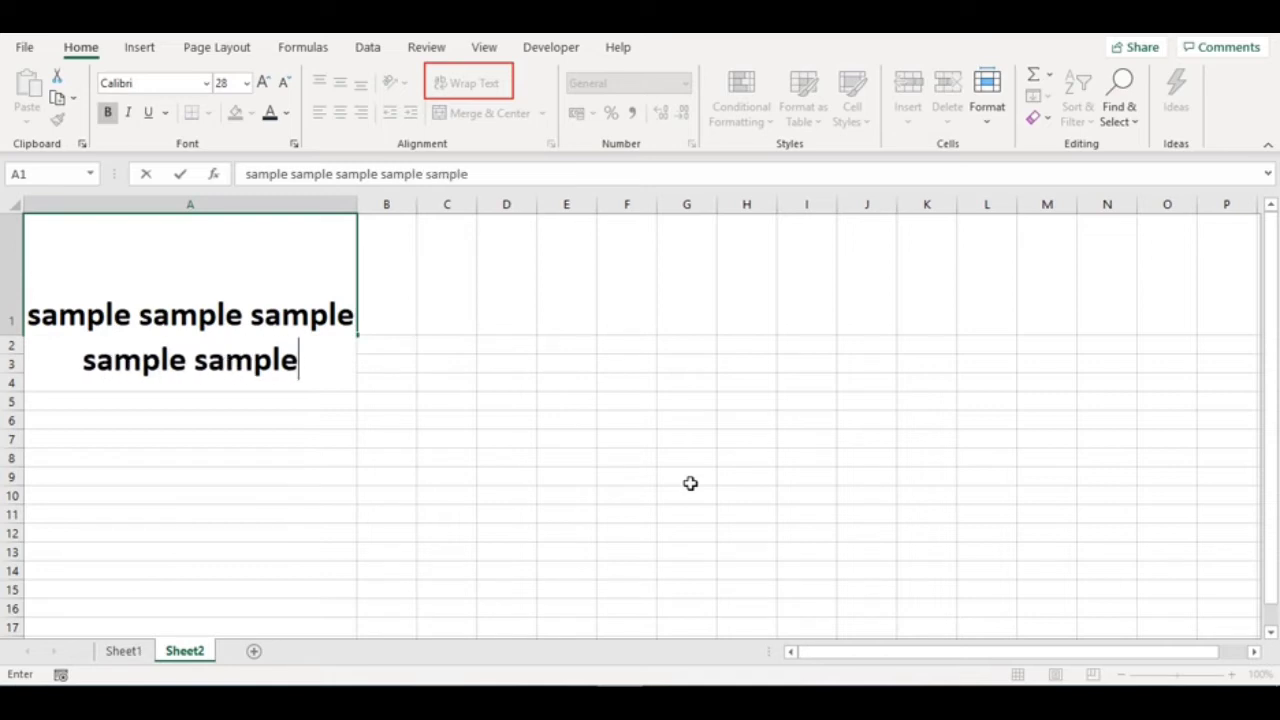
pyautogui.press('Return')
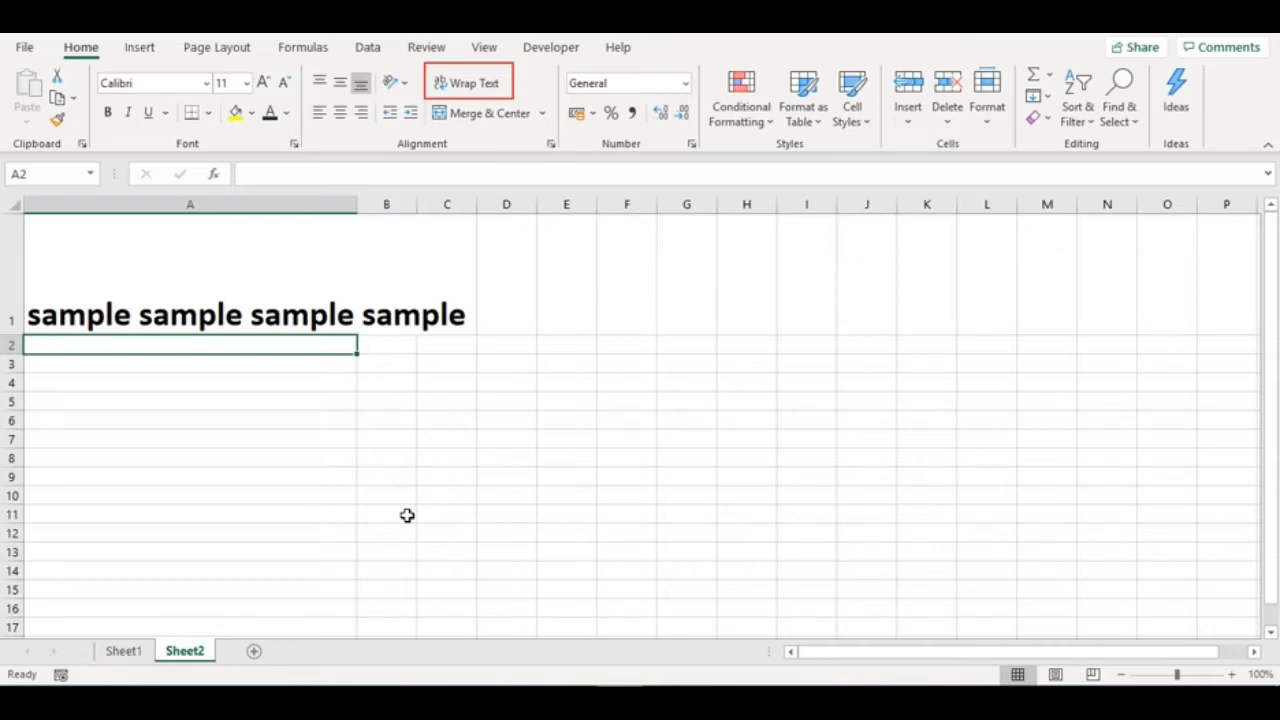
pyautogui.click(297, 241)
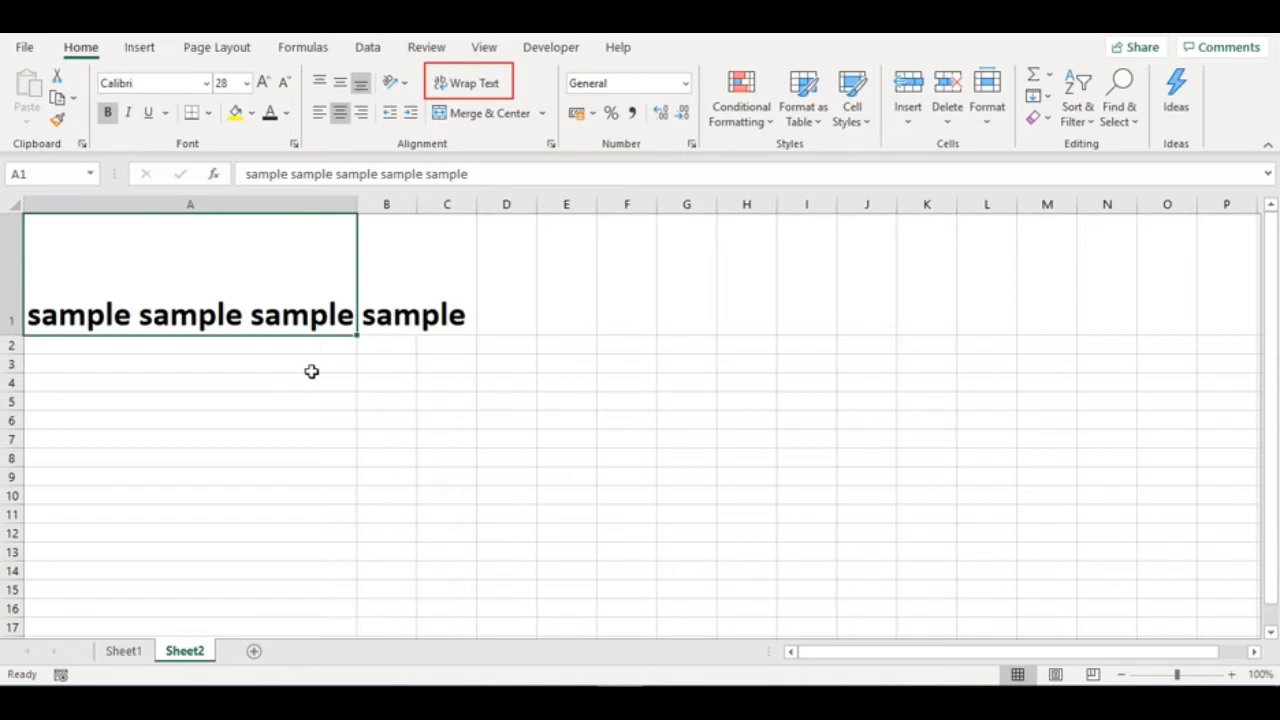
# Step: Turn on Wrap Text for A1 so its five-word text breaks onto lines within column A
pyautogui.click(457, 86)
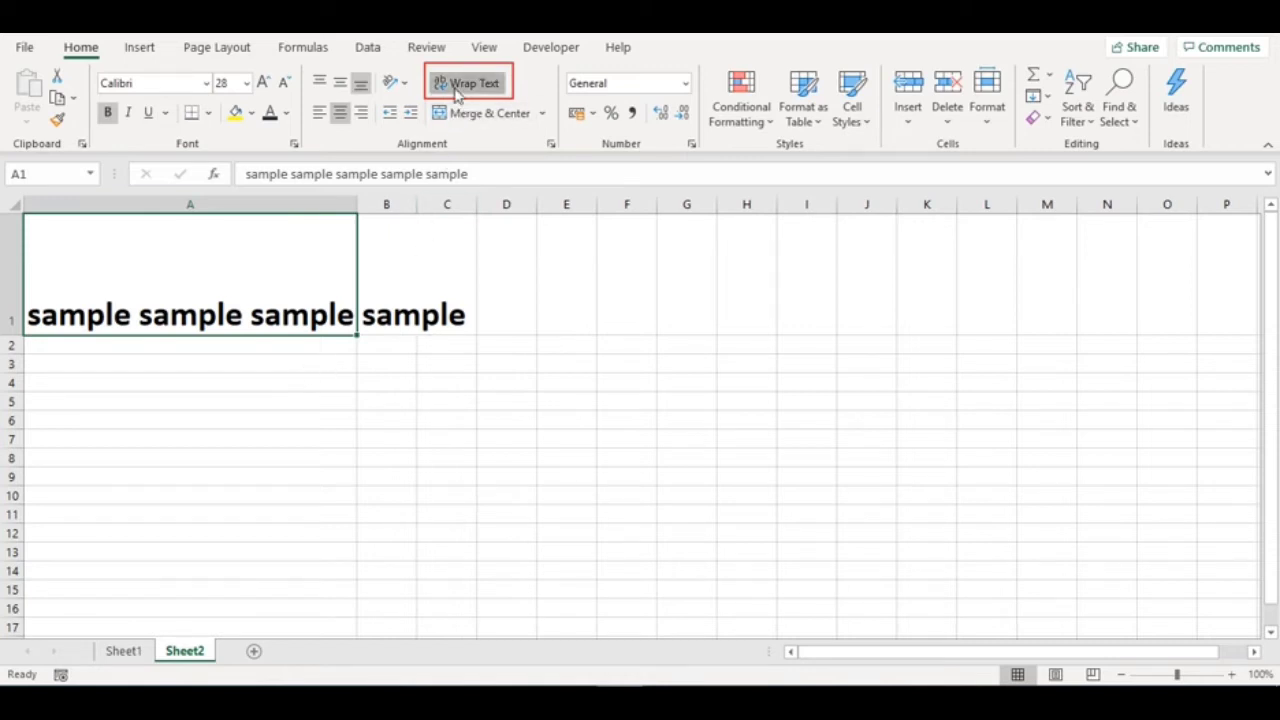
pyautogui.click(271, 421)
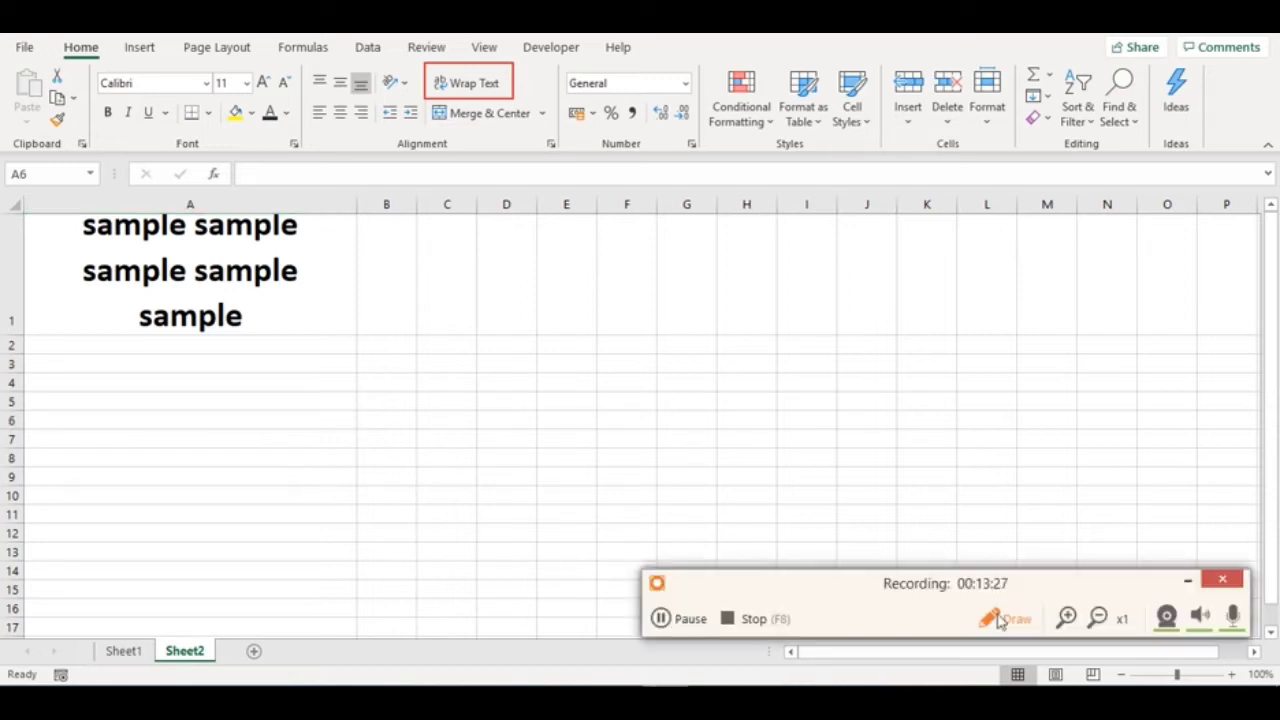
pyautogui.click(1008, 620)
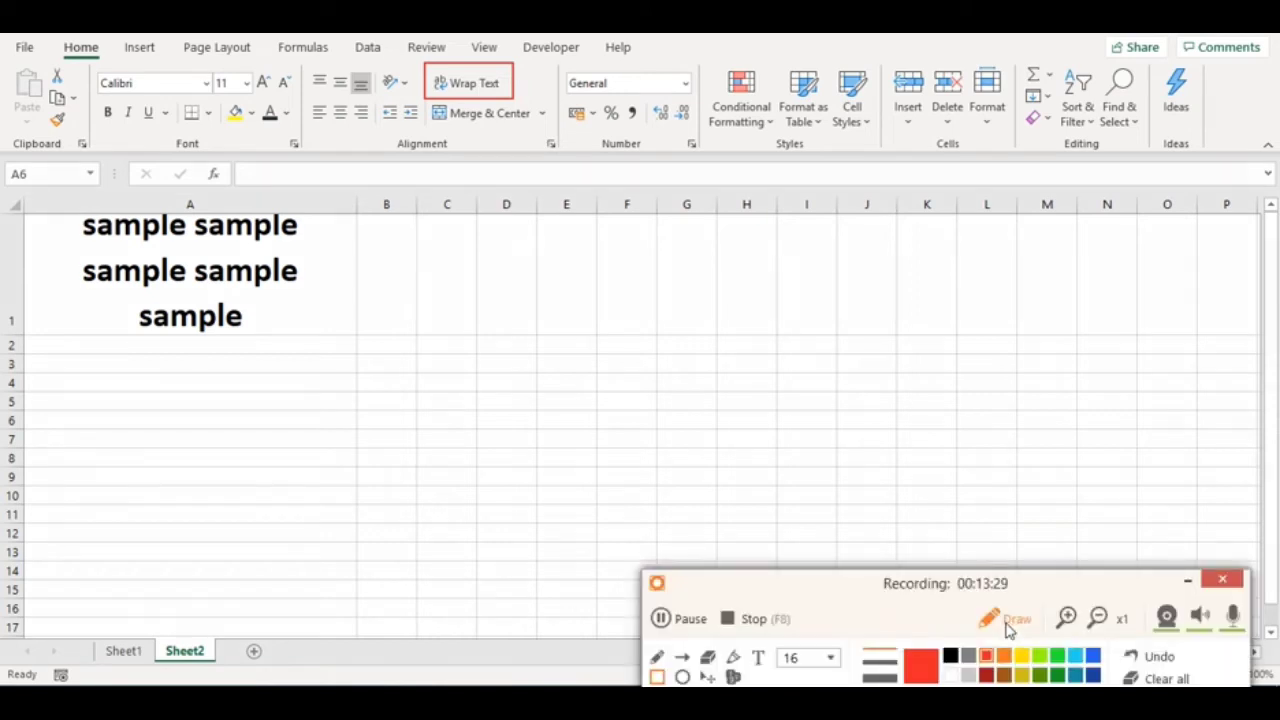
pyautogui.click(686, 618)
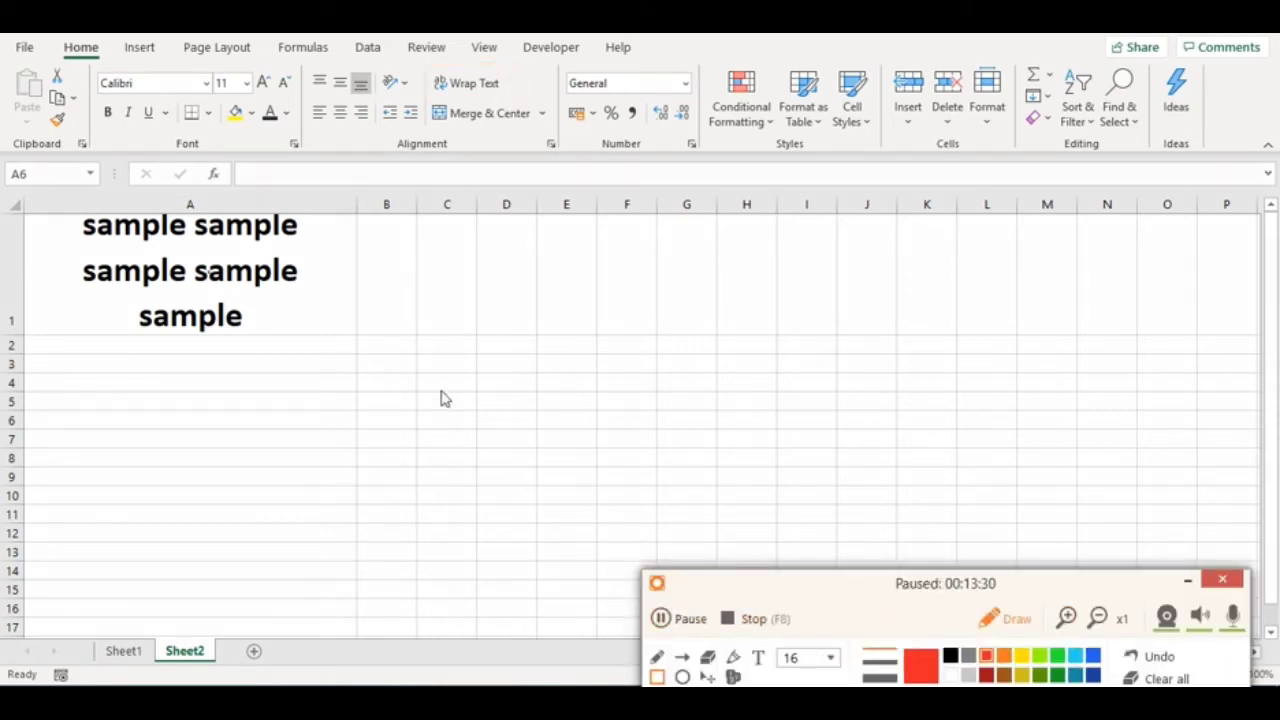
pyautogui.click(1187, 580)
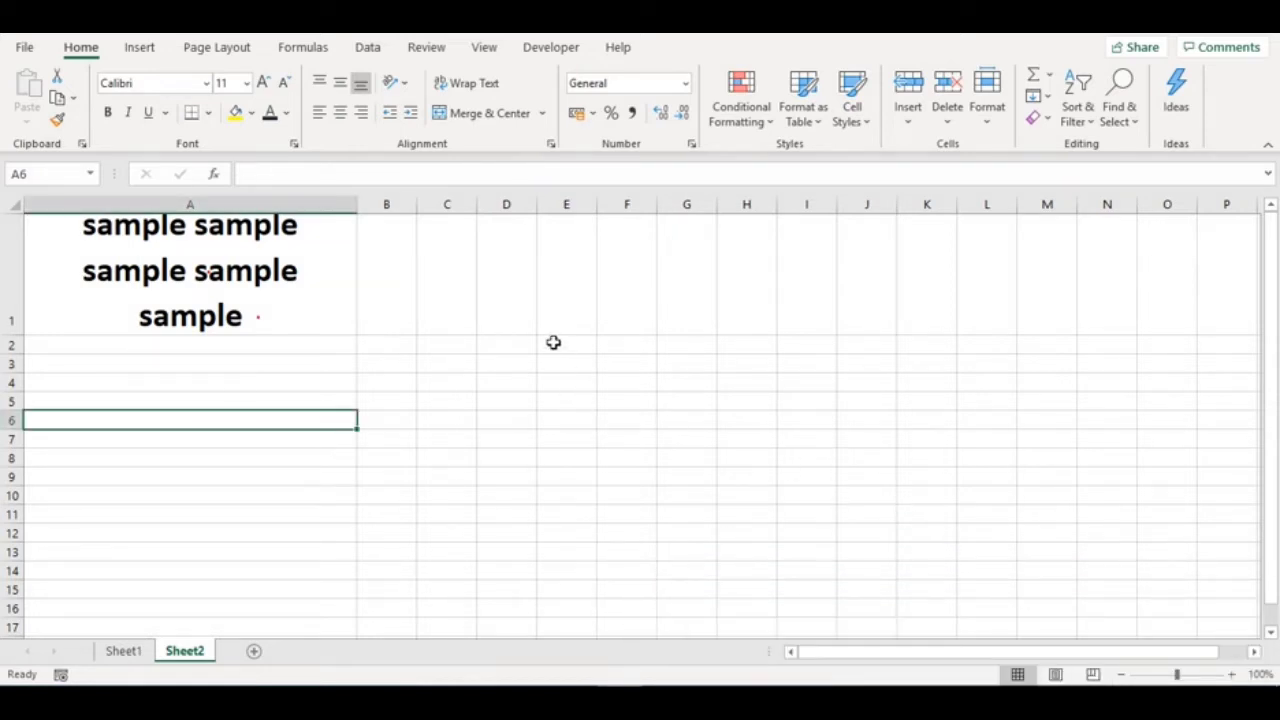
pyautogui.click(550, 145)
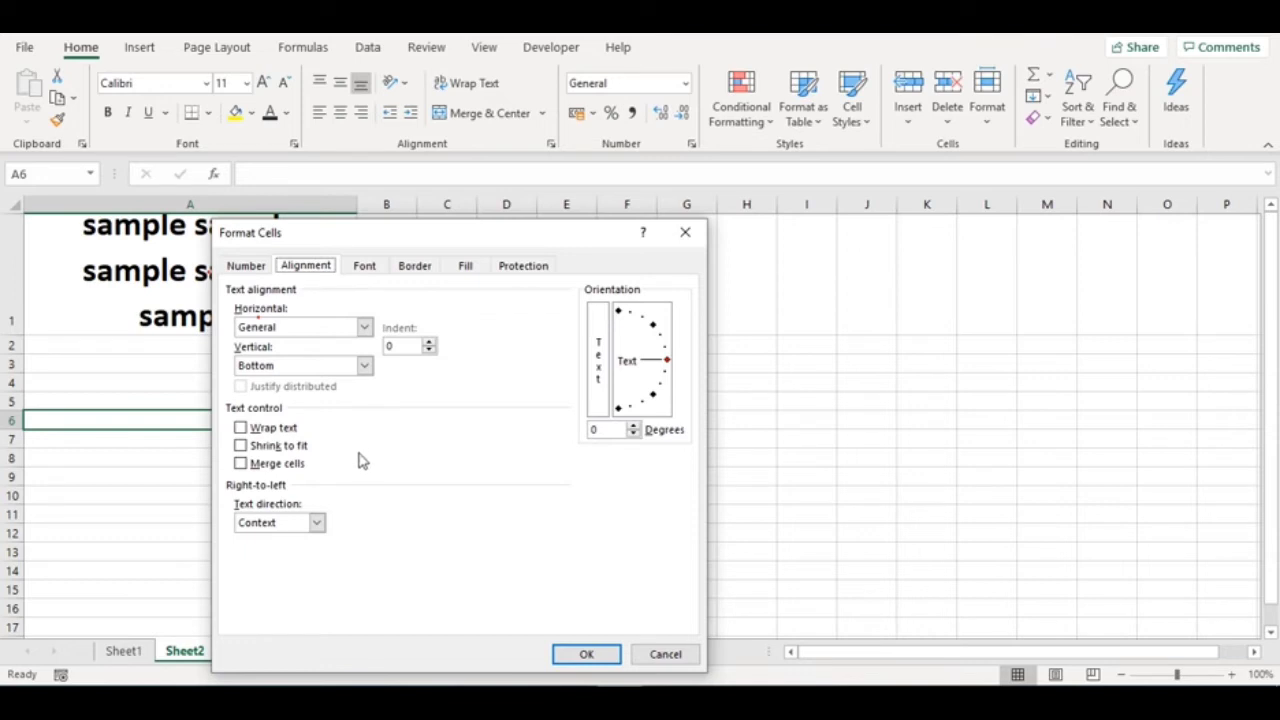
pyautogui.click(365, 330)
pyautogui.click(365, 330)
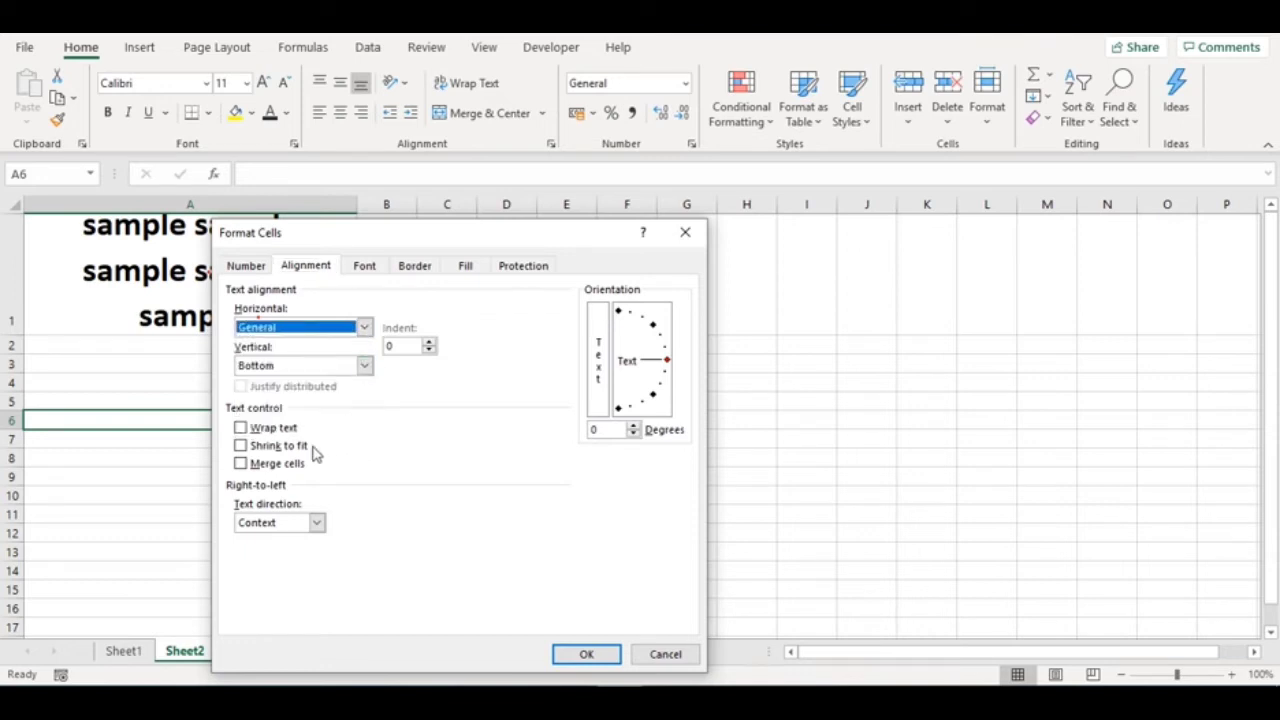
pyautogui.click(240, 427)
pyautogui.click(241, 428)
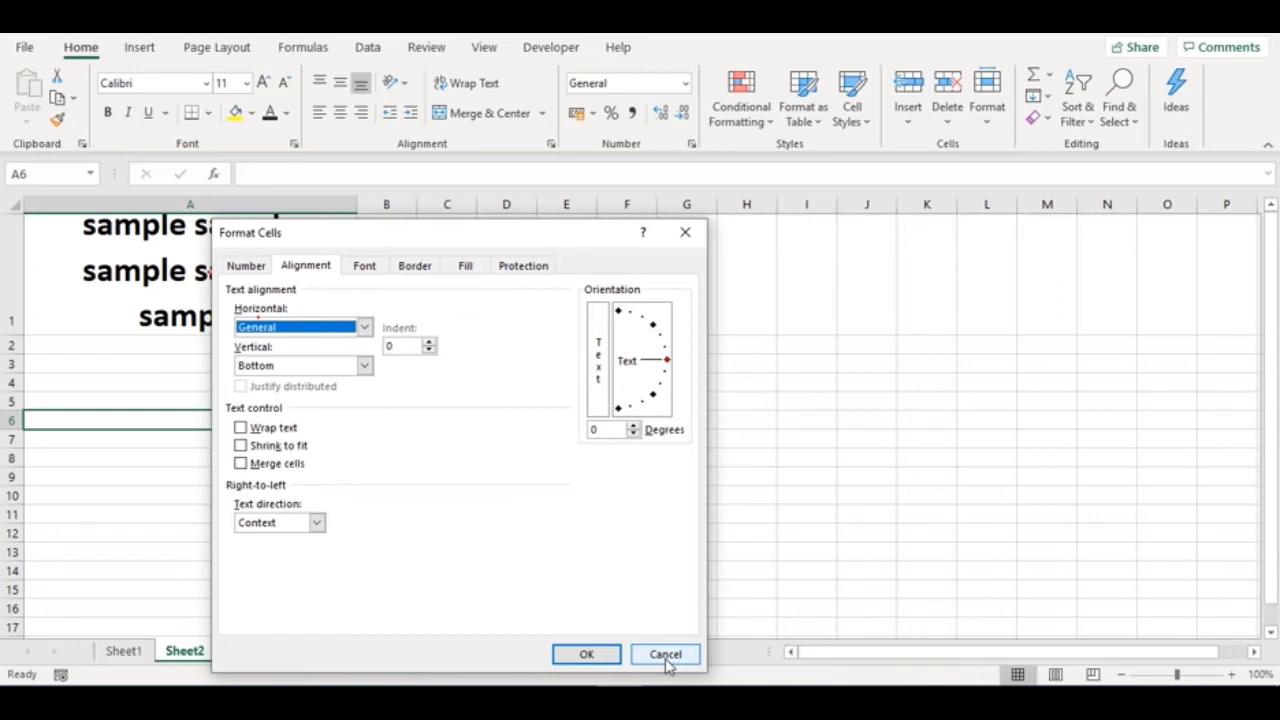
pyautogui.click(667, 655)
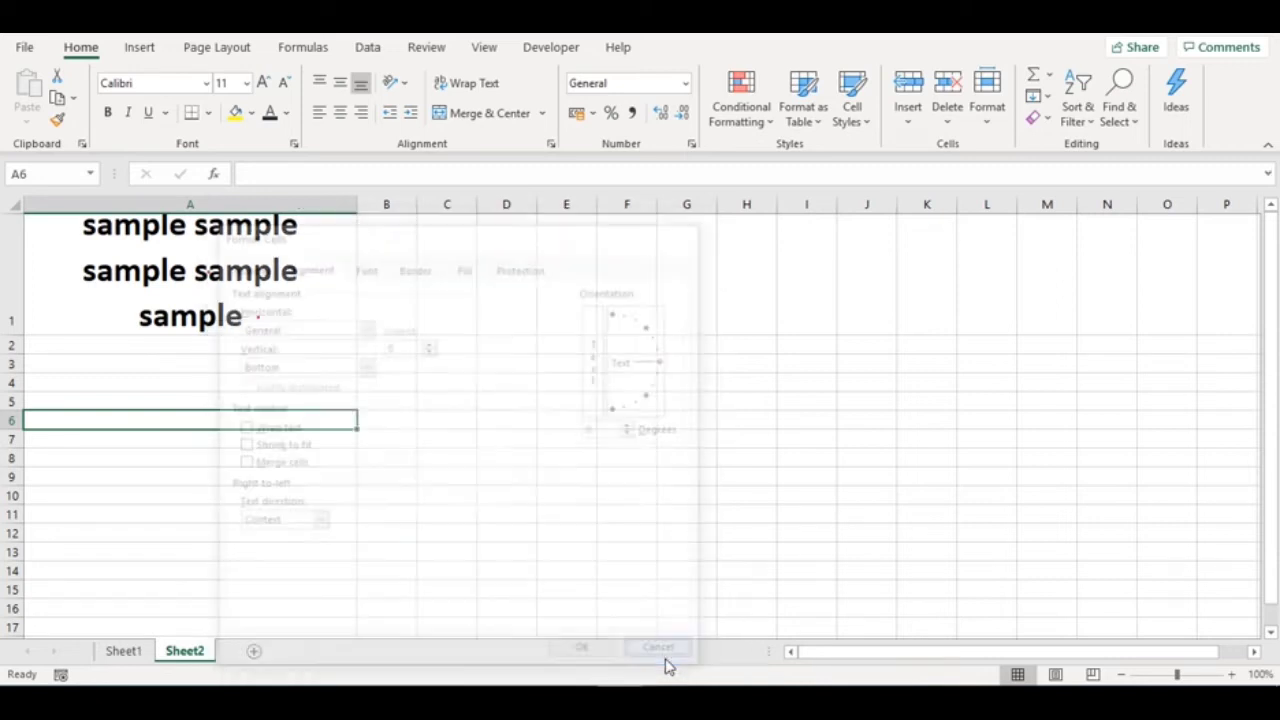
pyautogui.click(148, 305)
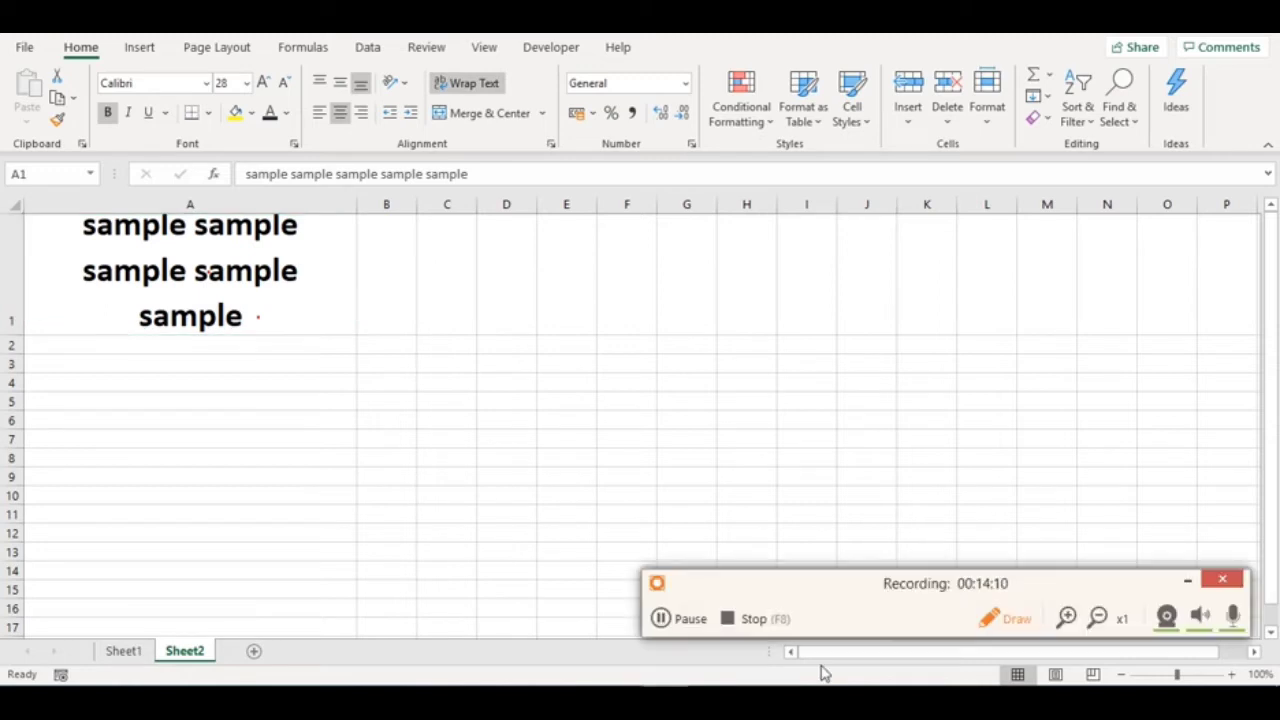
pyautogui.click(690, 619)
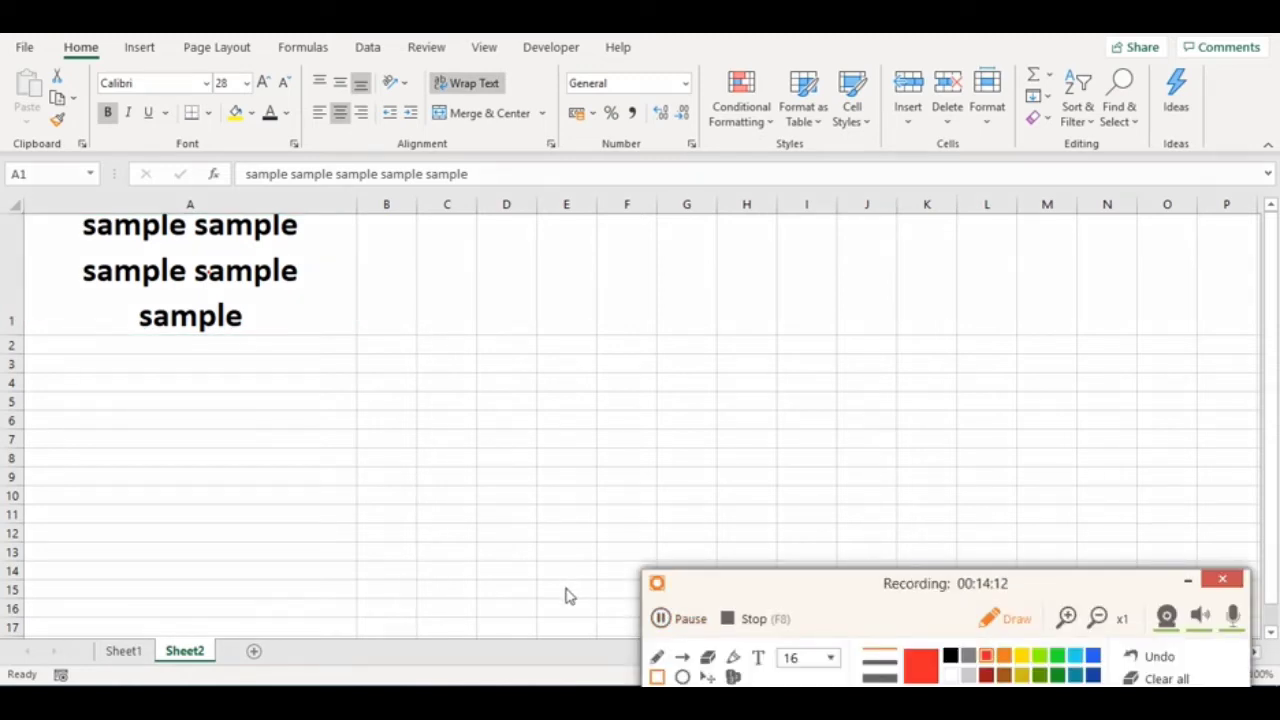
# Step: Delete the five-word sample text from cell A1, keeping its bold 28-point wrap formatting
pyautogui.click(1187, 580)
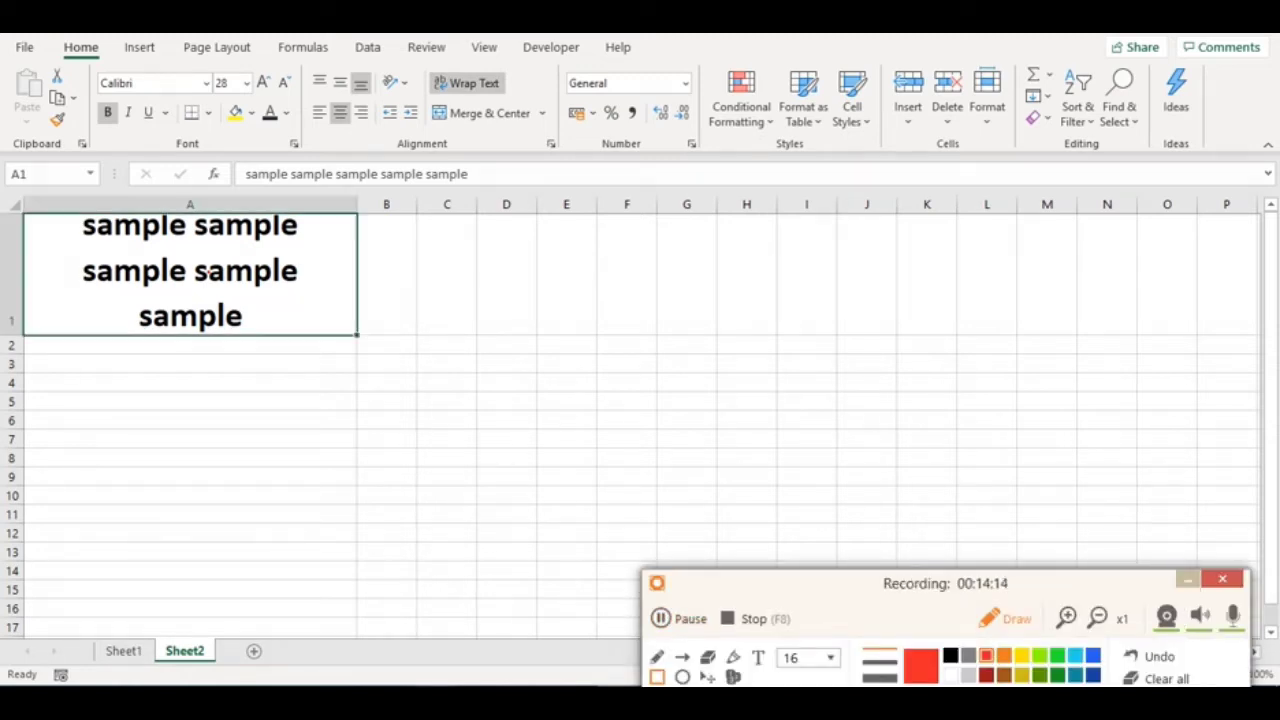
pyautogui.press('Delete')
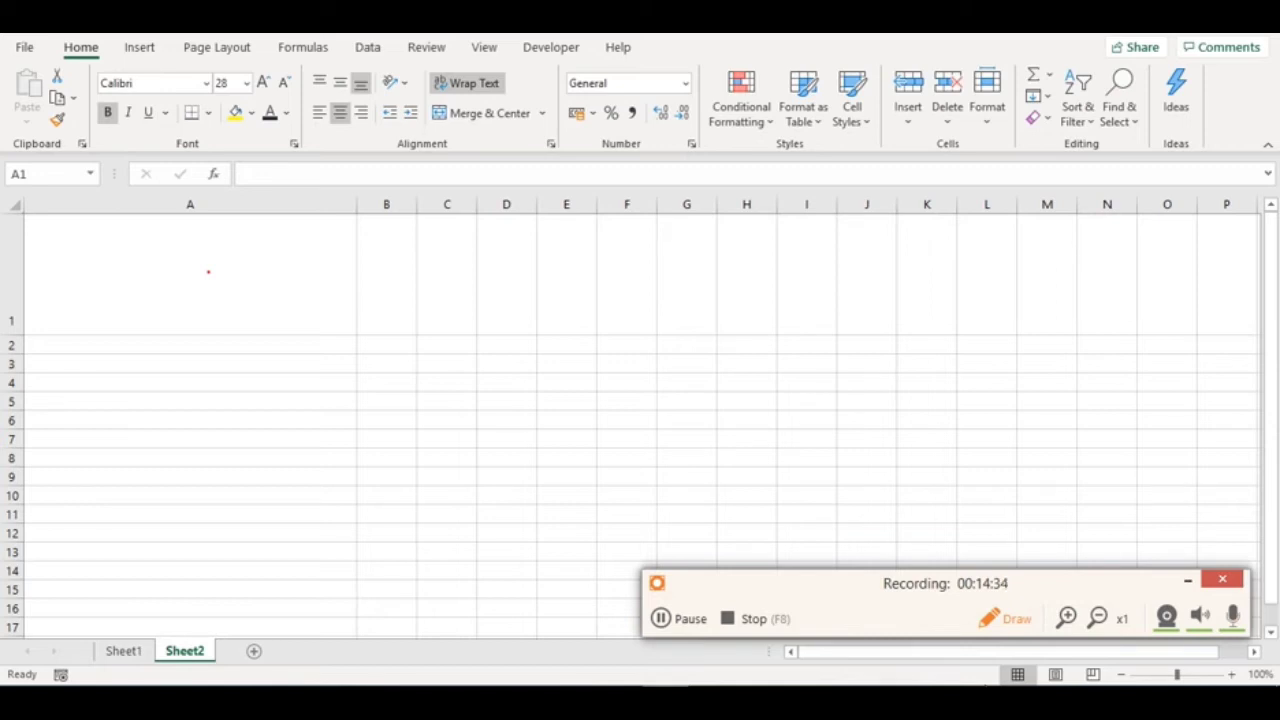
pyautogui.click(1002, 617)
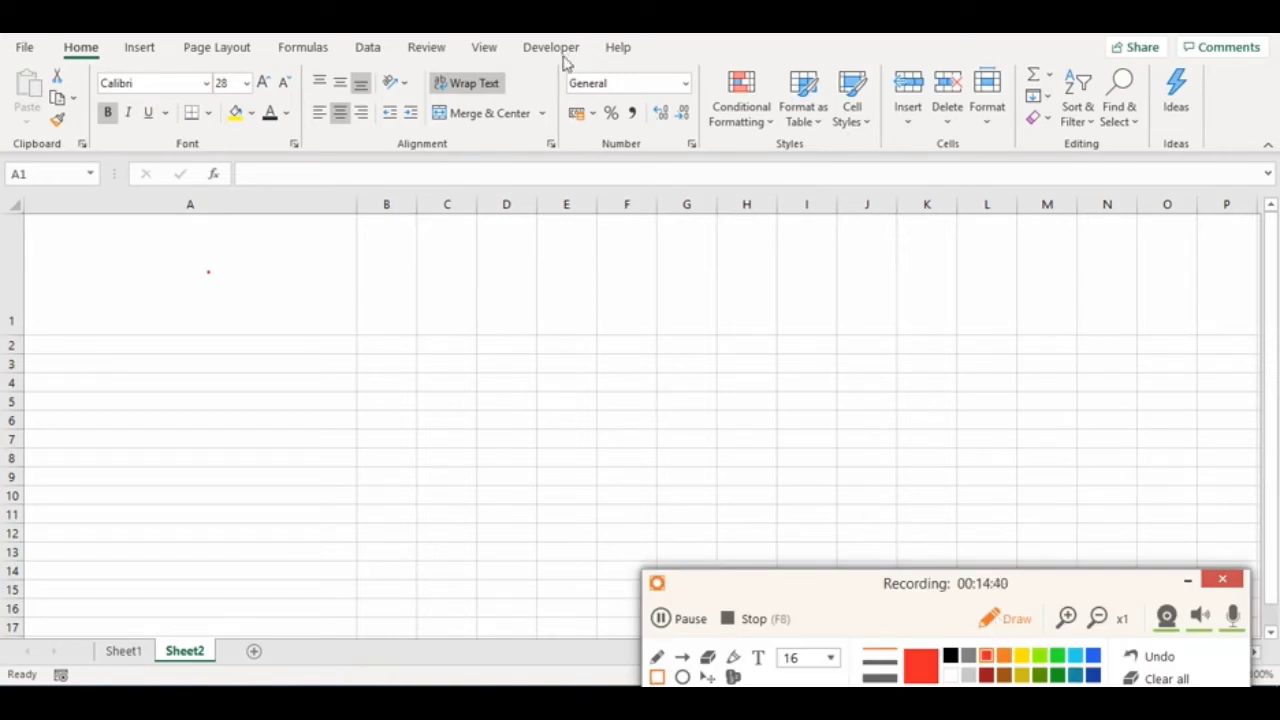
pyautogui.moveTo(558, 57); pyautogui.dragTo(702, 155)
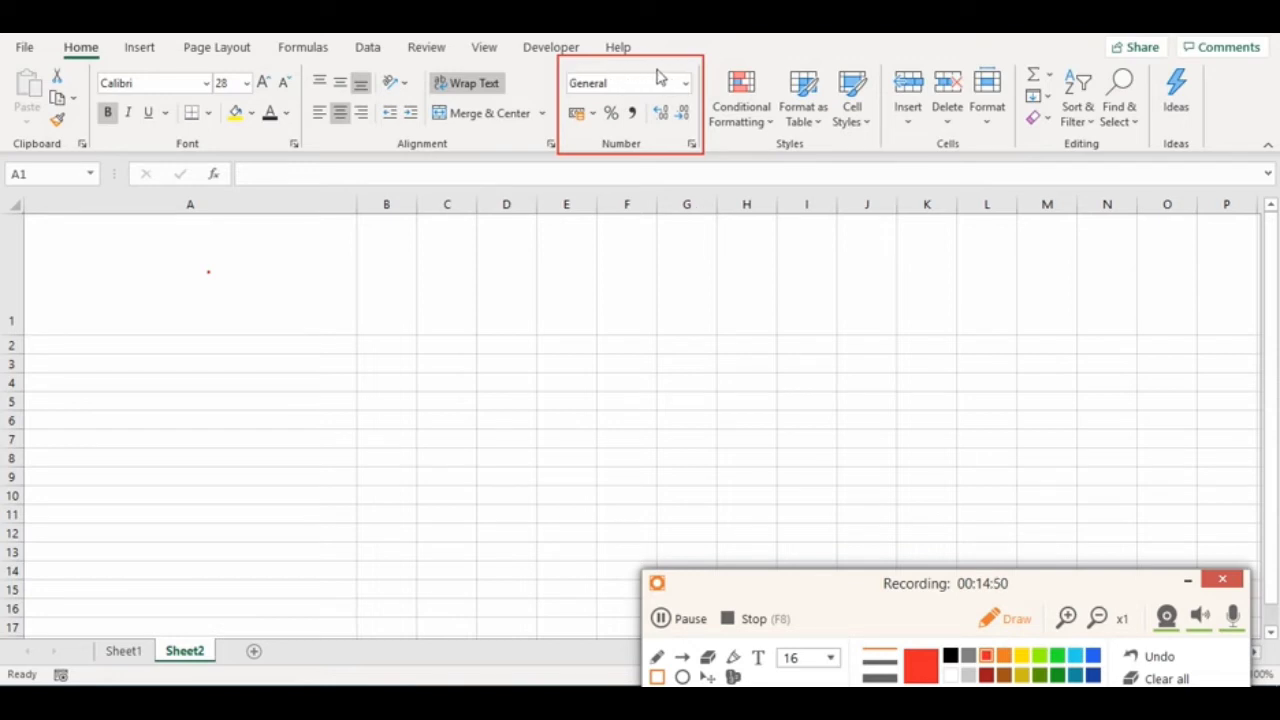
pyautogui.moveTo(658, 68); pyautogui.dragTo(695, 99)
pyautogui.click(1153, 659)
pyautogui.click(1153, 659)
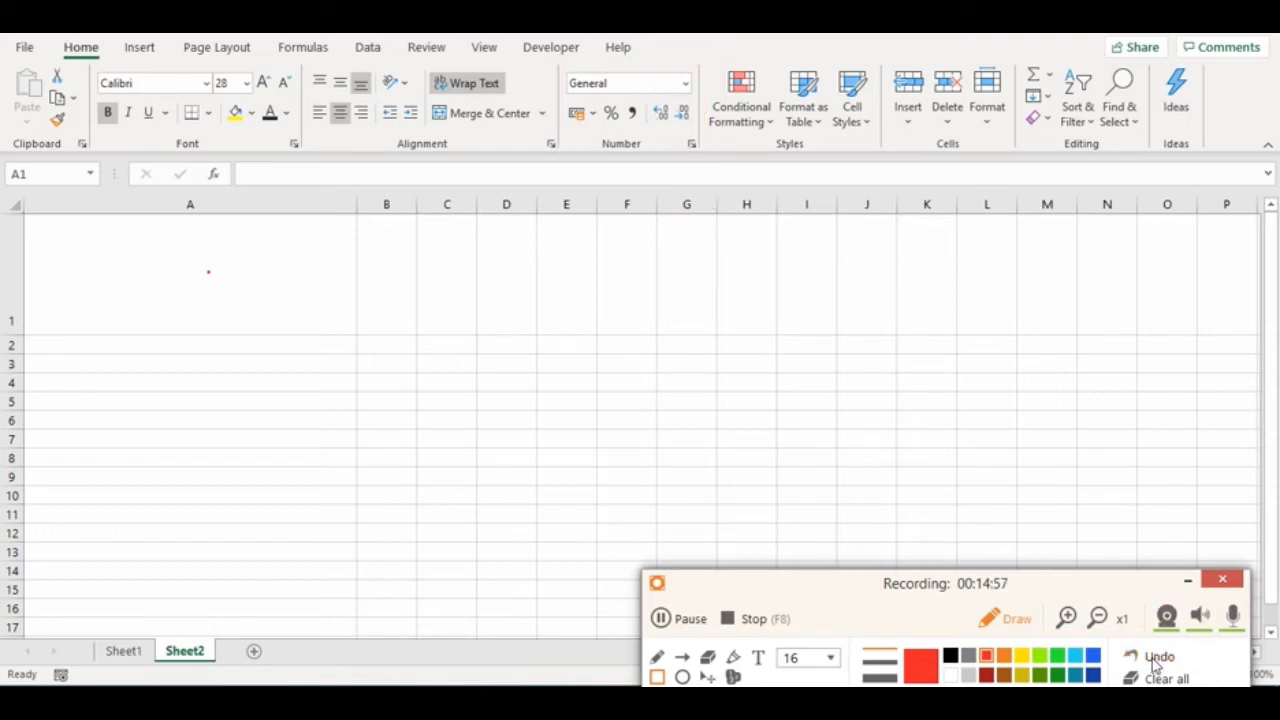
pyautogui.click(1187, 580)
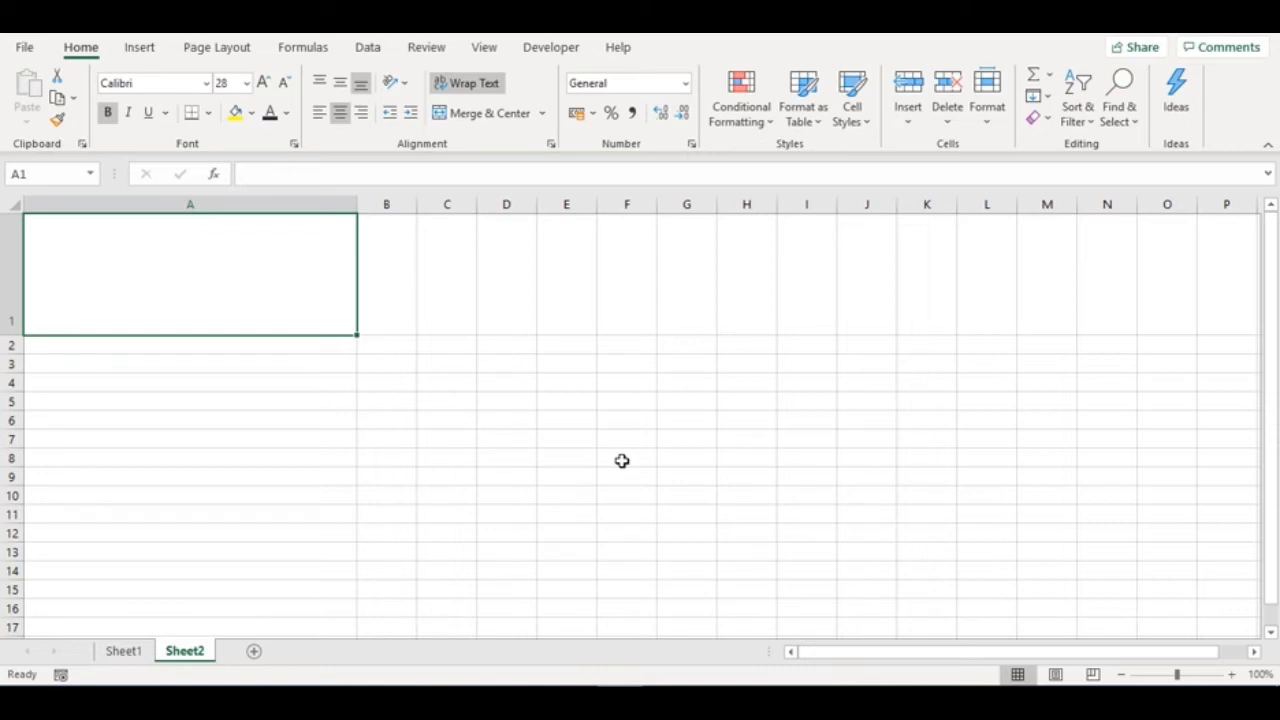
# Step: Enter 12345 in A1 and format it as Number with two decimals
pyautogui.write('123')
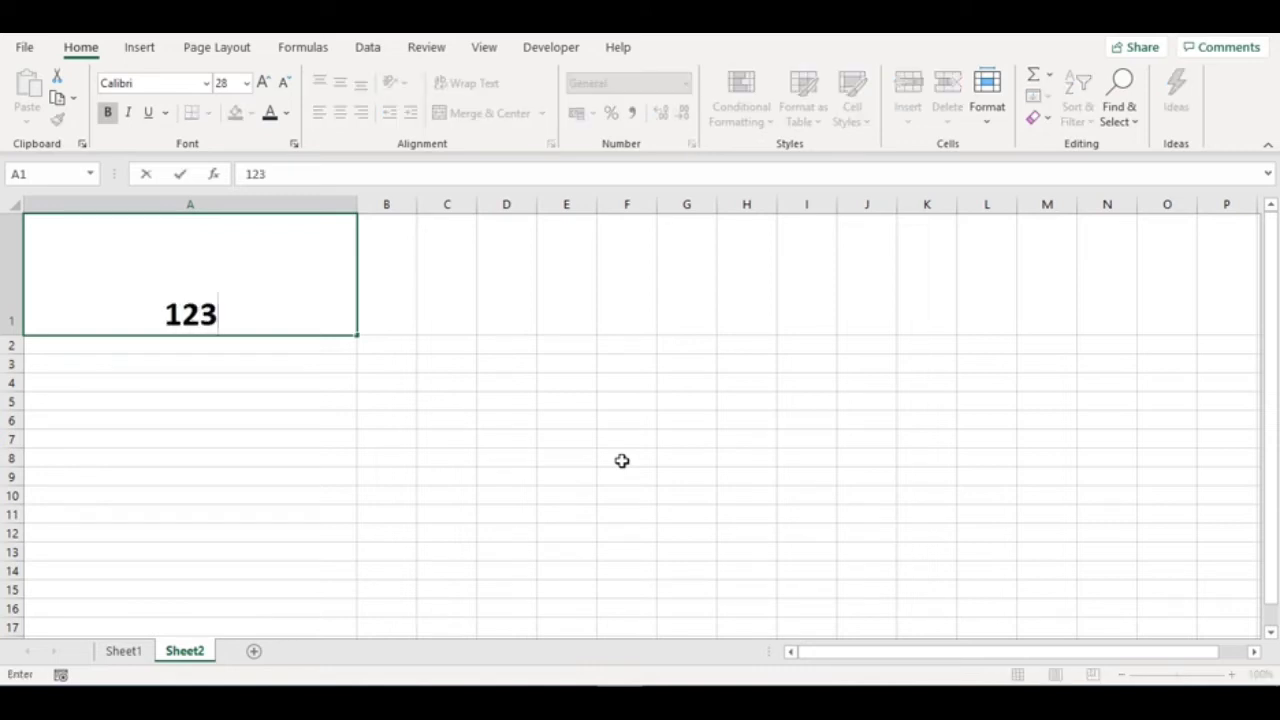
pyautogui.write('45')
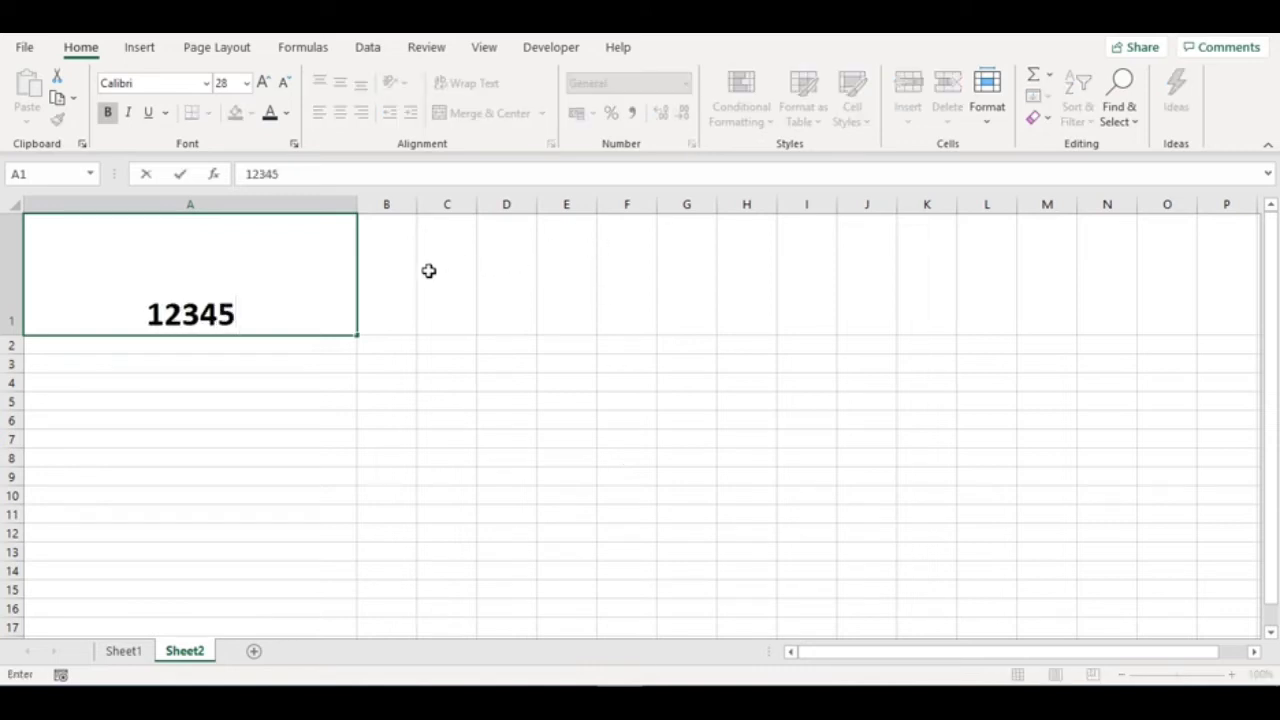
pyautogui.click(421, 280)
pyautogui.click(292, 309)
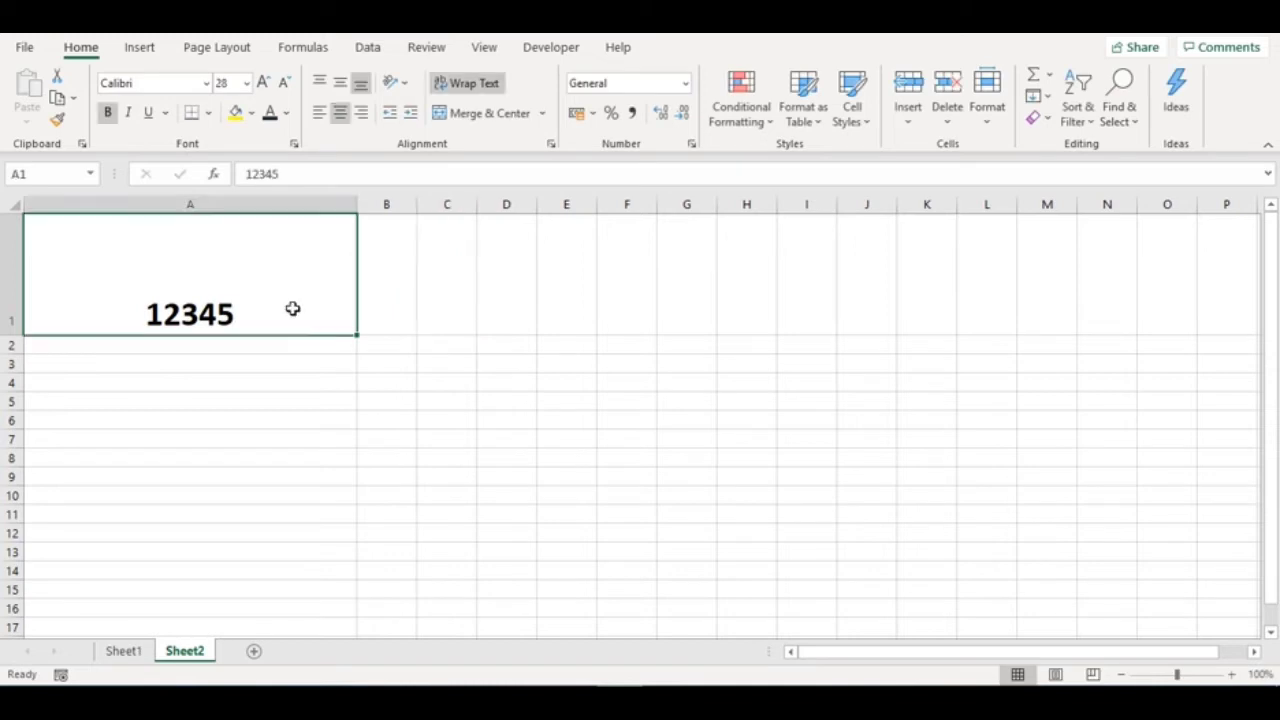
pyautogui.click(686, 86)
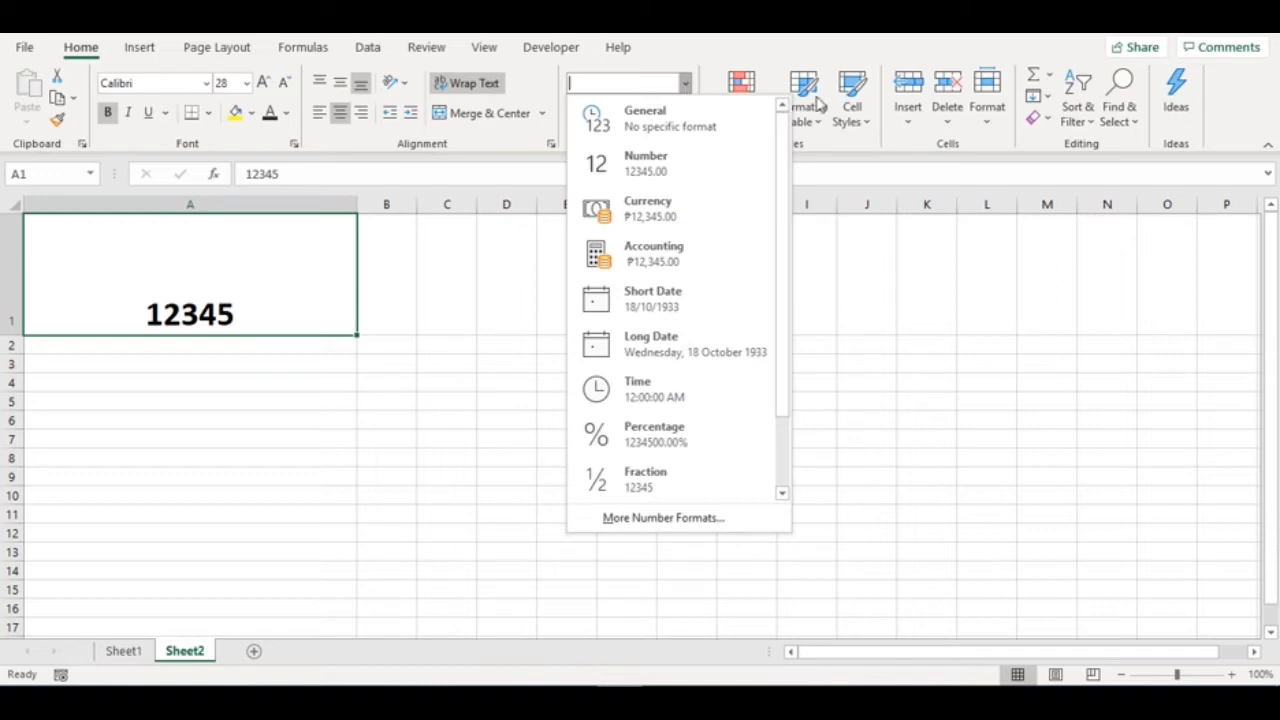
pyautogui.click(664, 175)
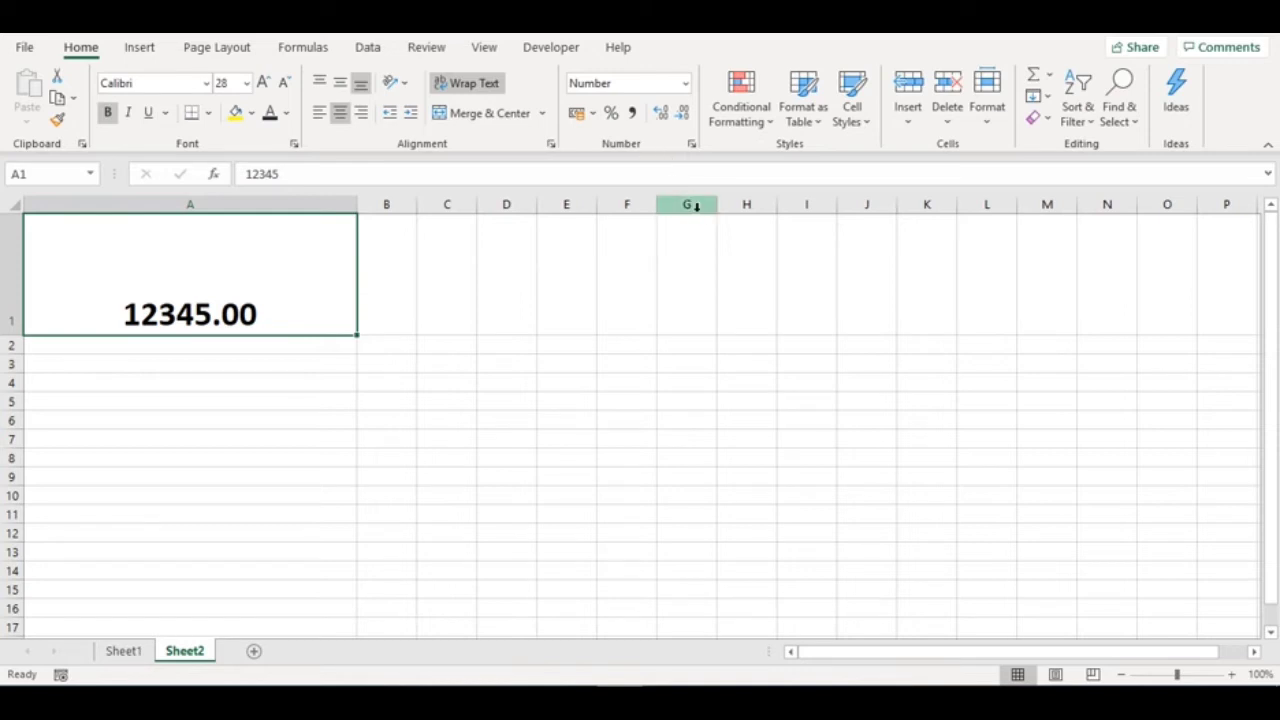
# Step: Try the Currency format on A1, then the Accounting format
pyautogui.click(685, 83)
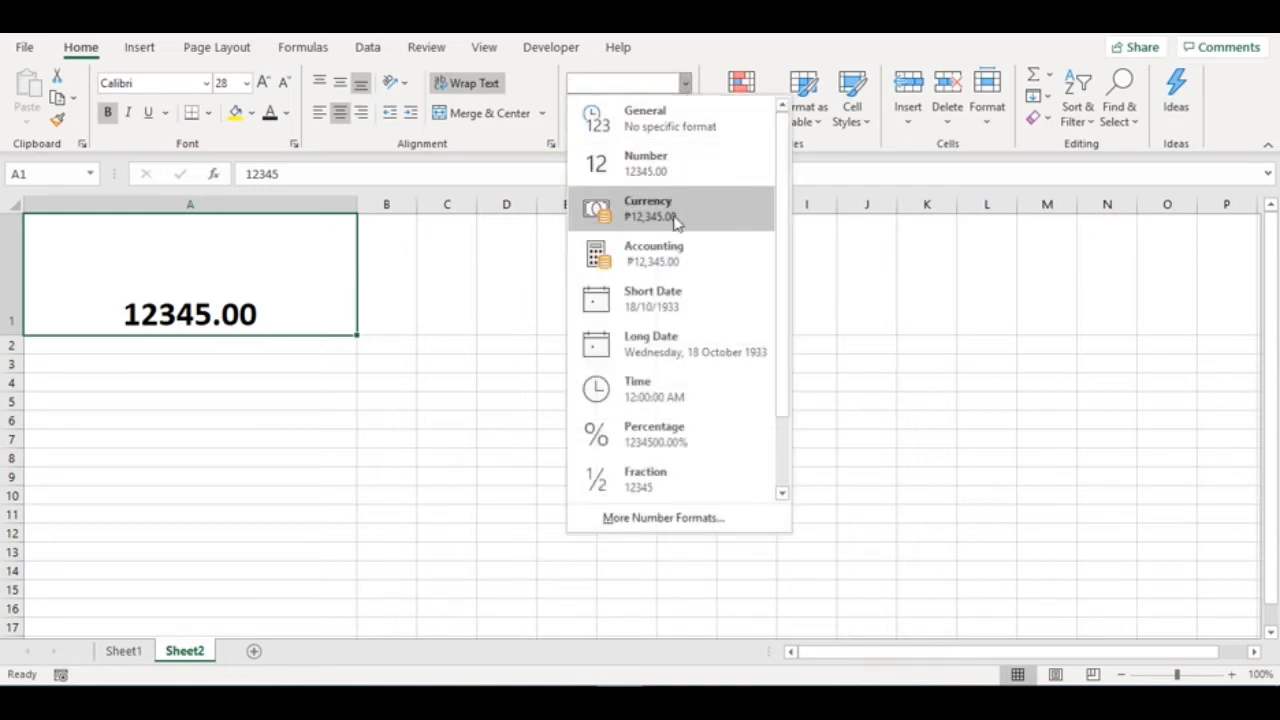
pyautogui.click(676, 220)
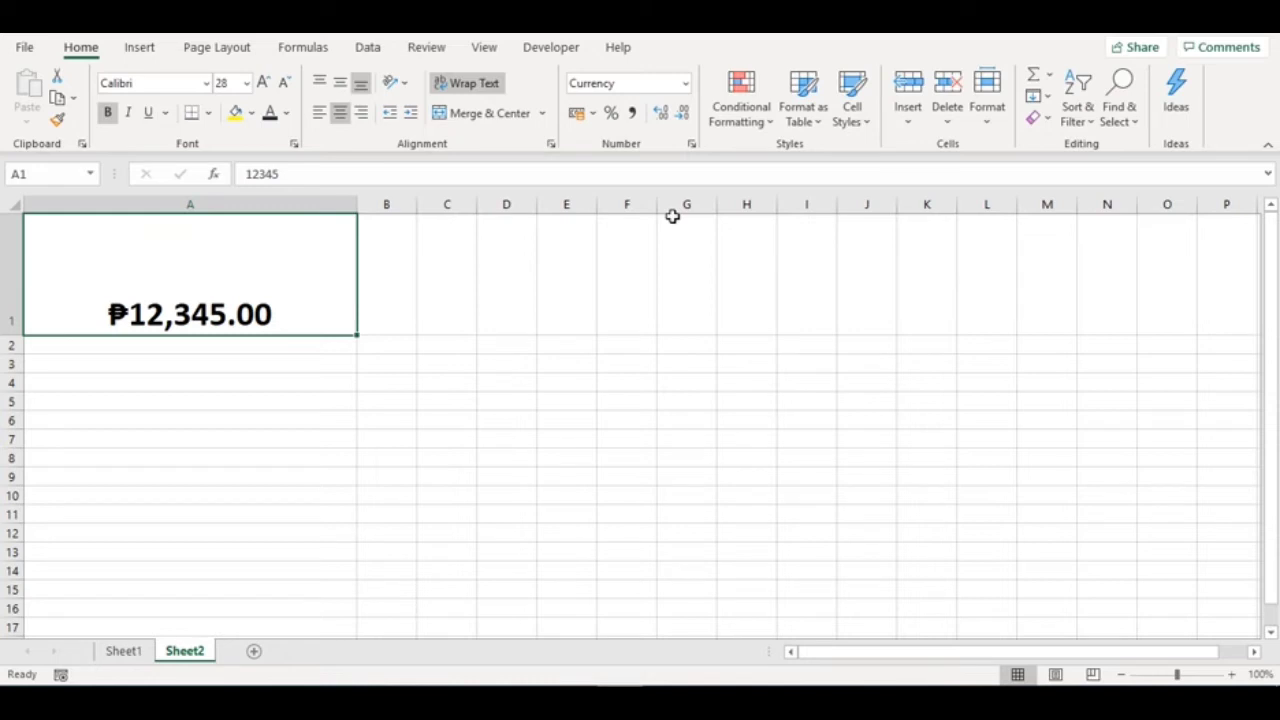
pyautogui.click(684, 86)
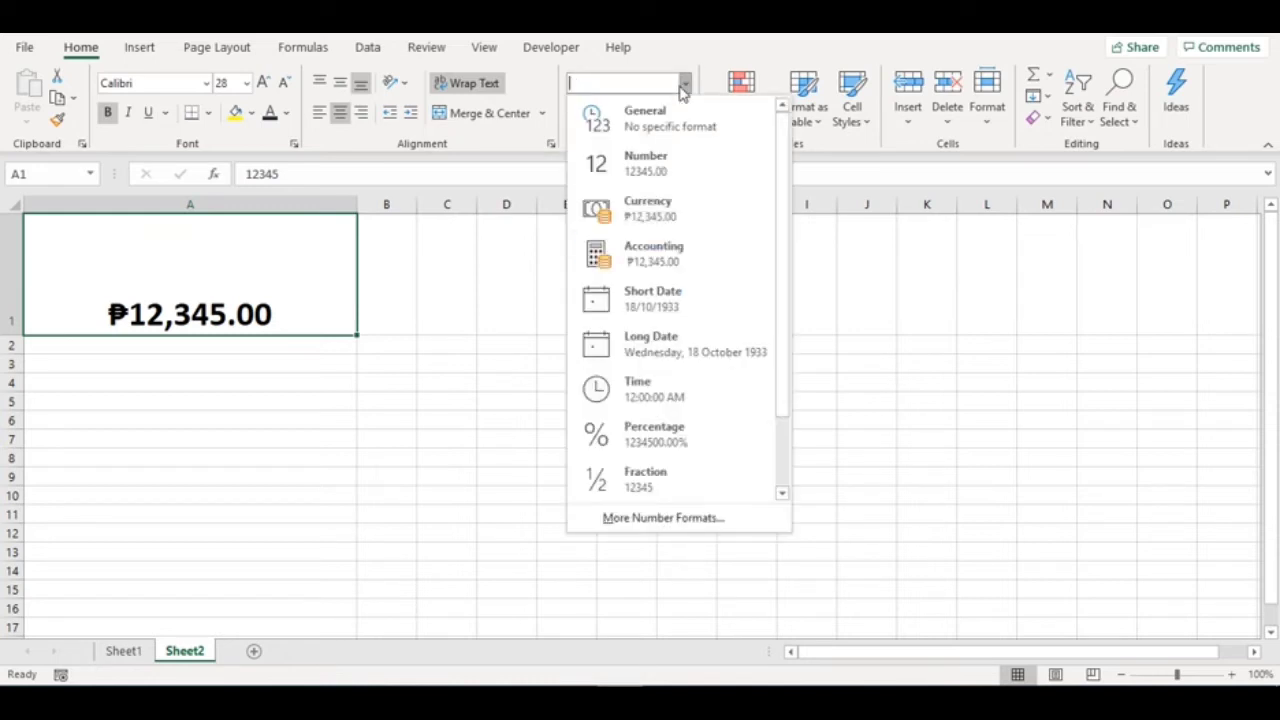
pyautogui.click(682, 264)
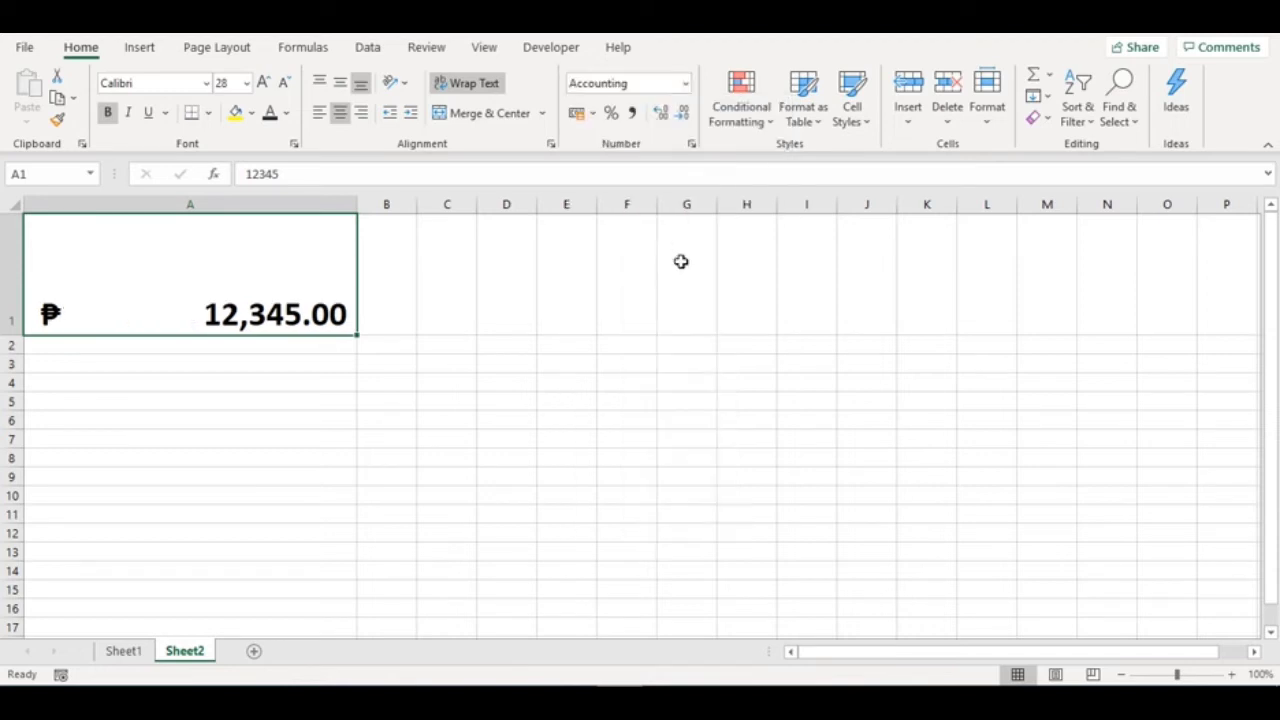
# Step: Display A1 as a Short Date, then as a Long Date
pyautogui.click(684, 86)
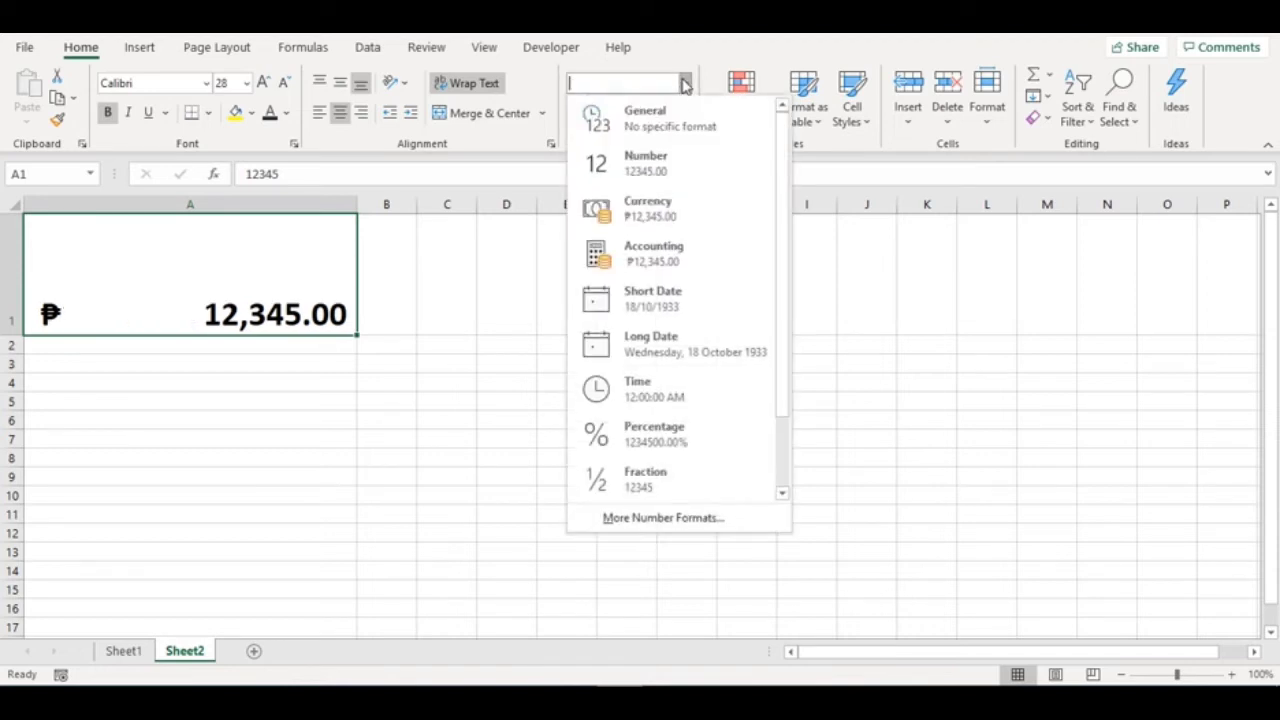
pyautogui.click(672, 289)
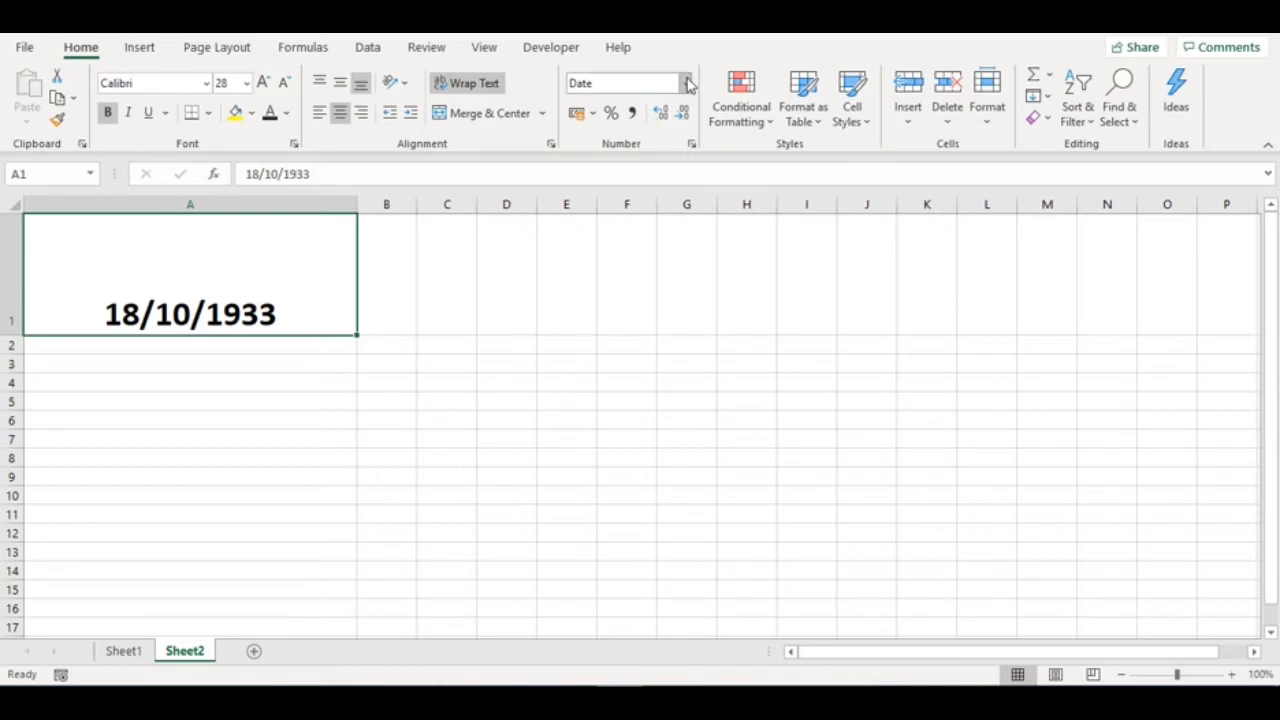
pyautogui.click(685, 83)
pyautogui.click(698, 348)
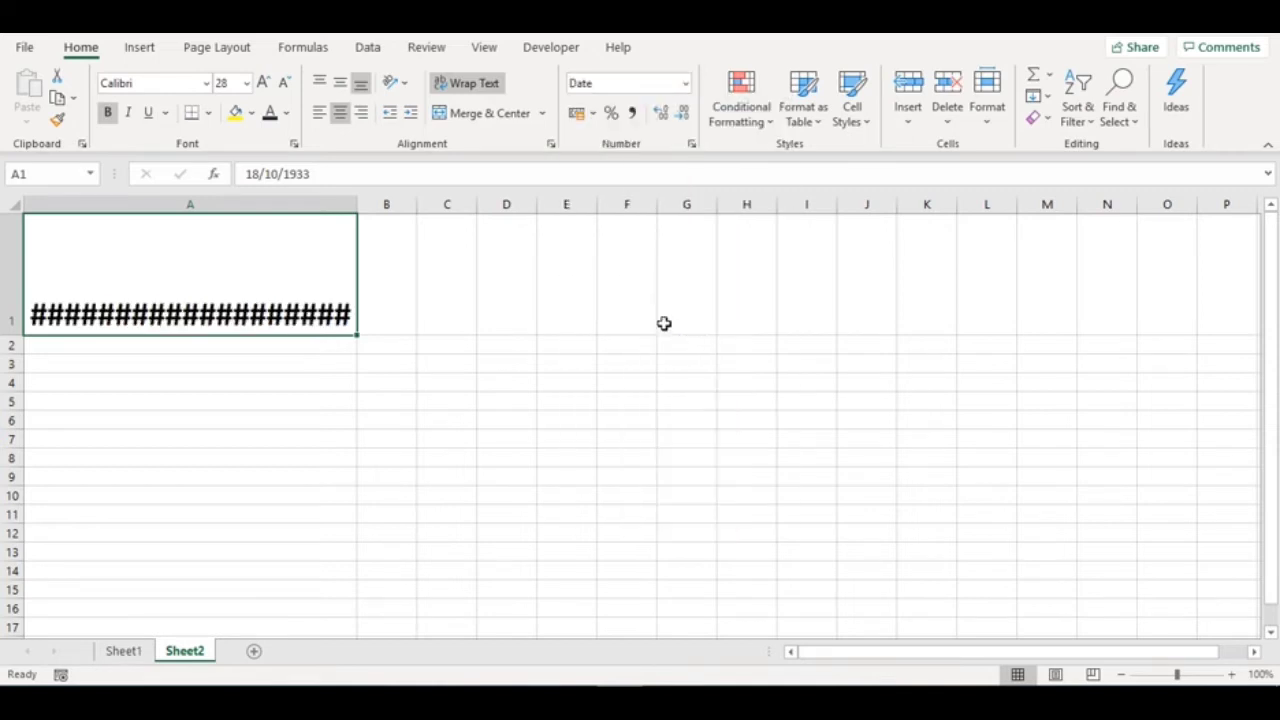
# Step: Autofit column A to the long date, then show A1 as a Time
pyautogui.doubleClick(354, 205)
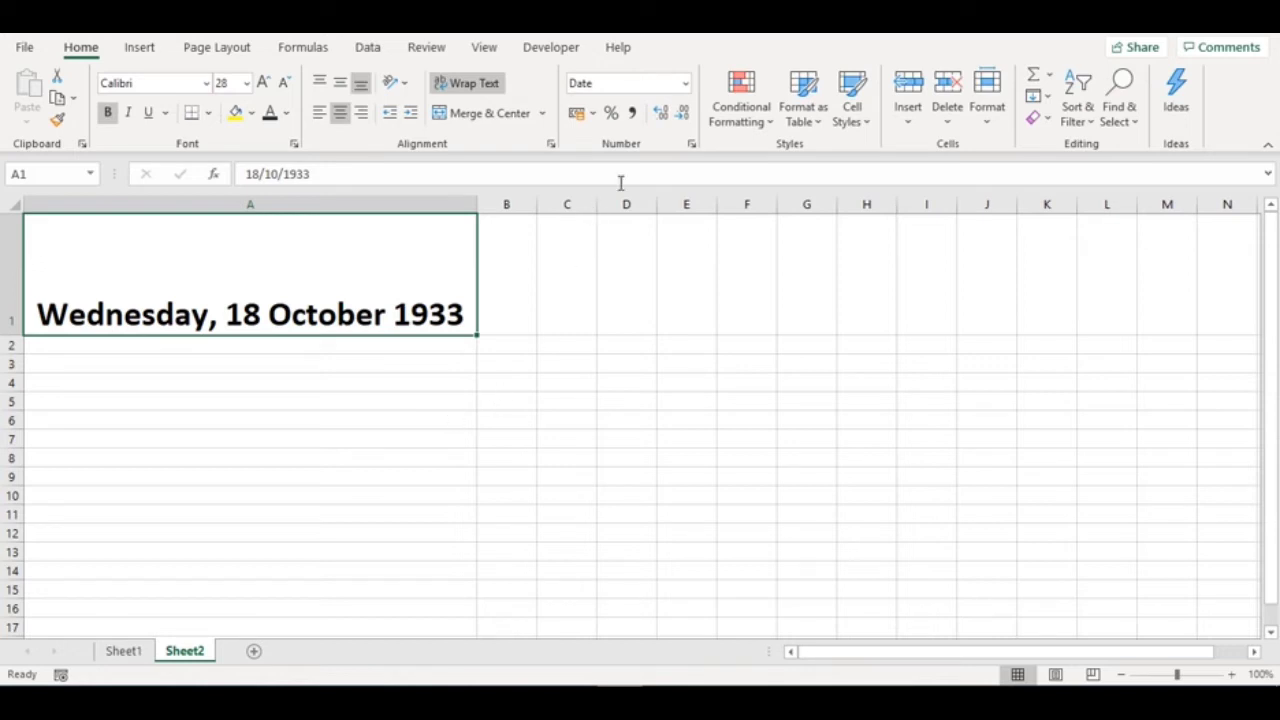
pyautogui.click(685, 88)
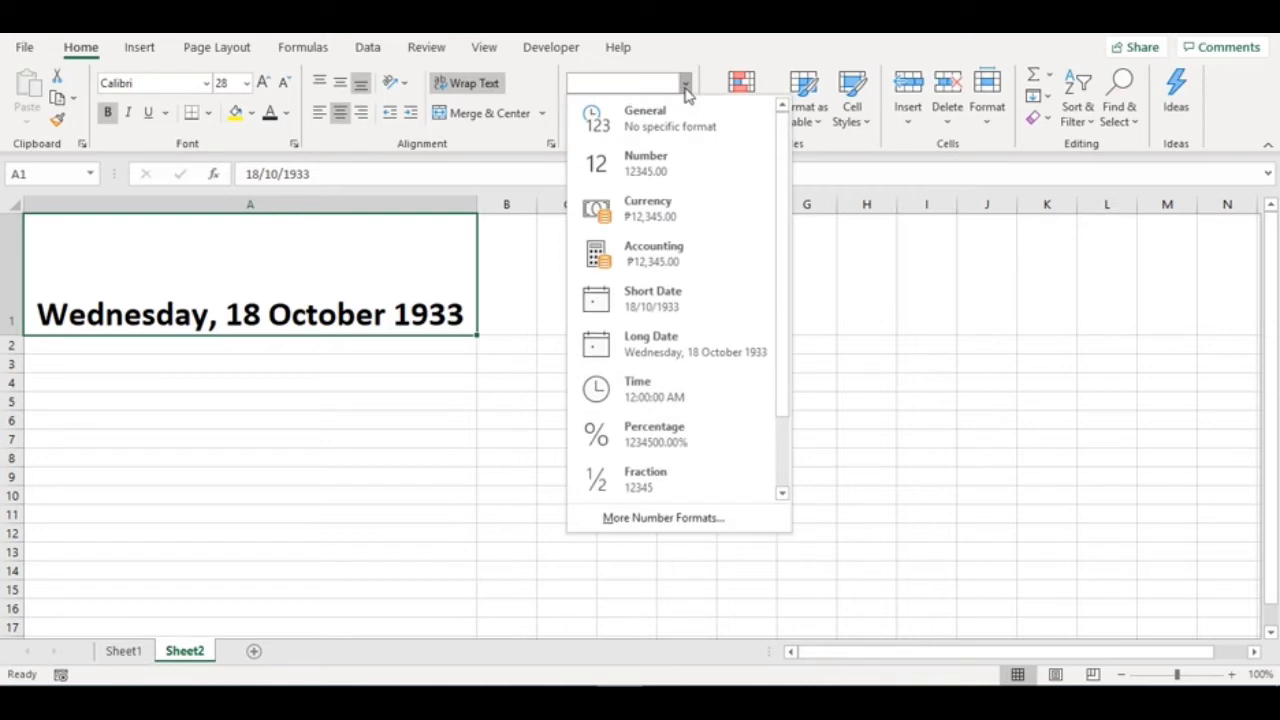
pyautogui.click(720, 405)
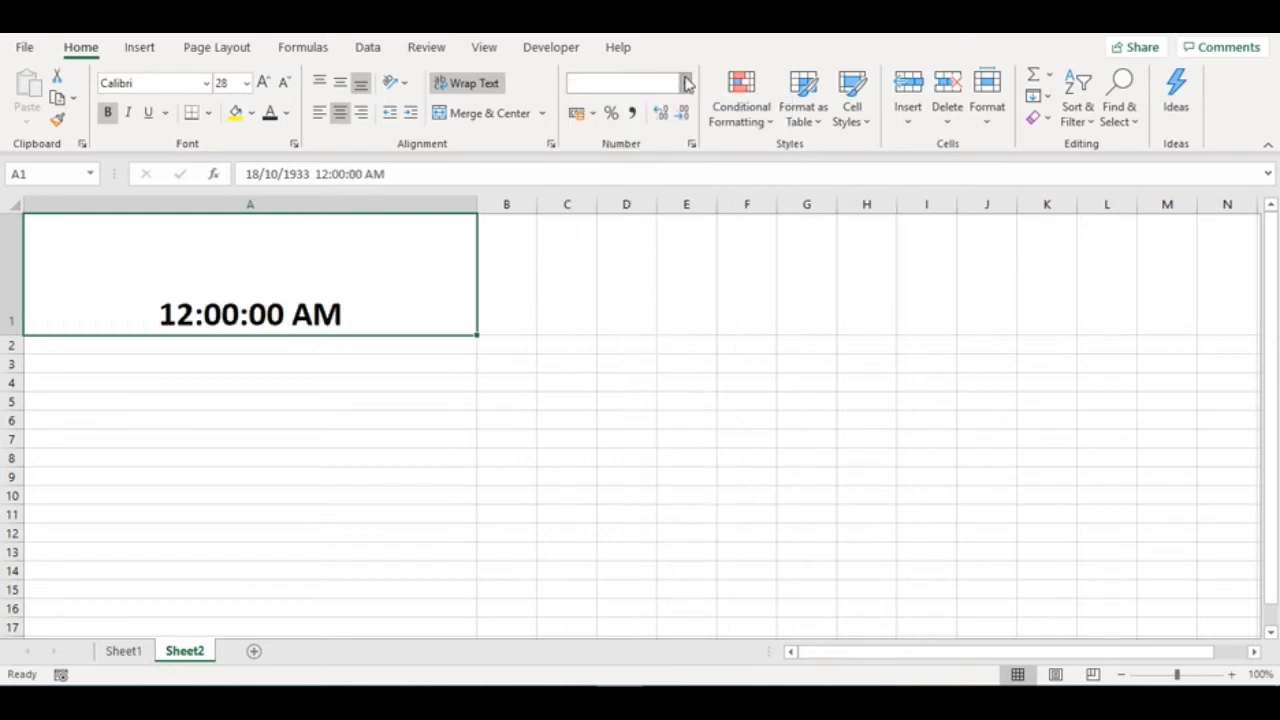
# Step: Try Percentage and Fraction on A1, then return it to General showing 12345
pyautogui.click(688, 84)
pyautogui.click(676, 425)
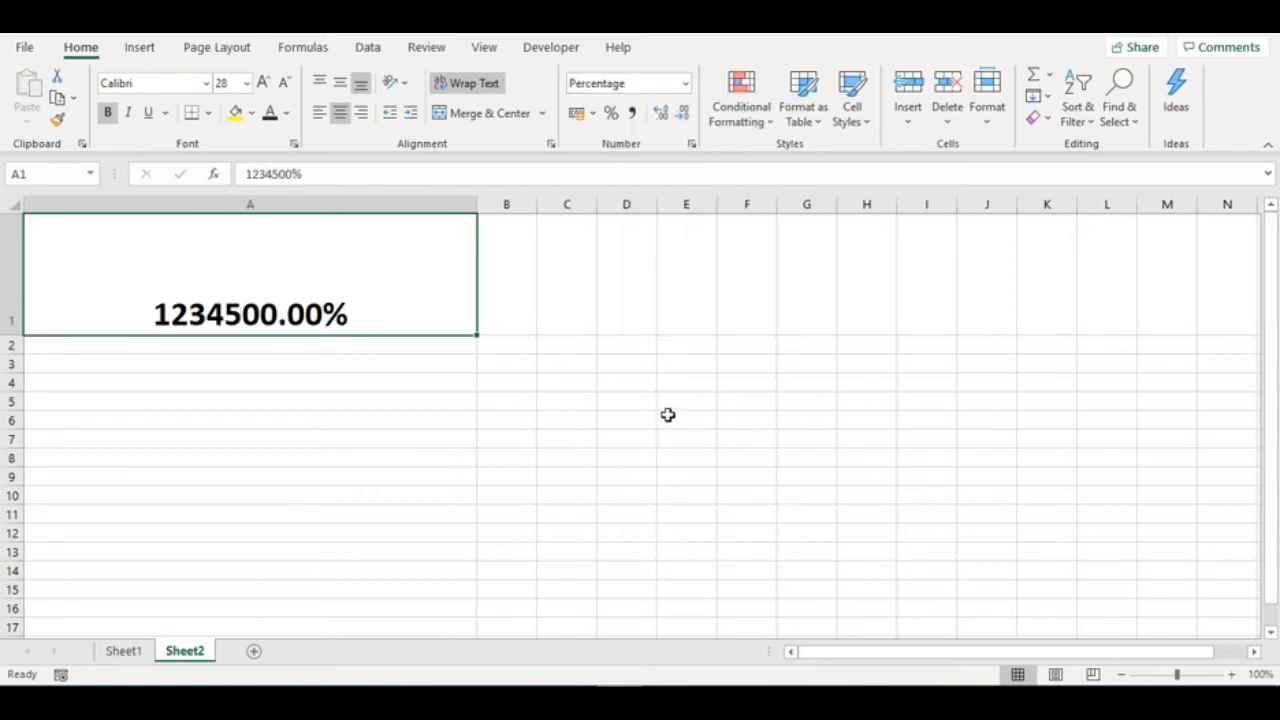
pyautogui.click(685, 84)
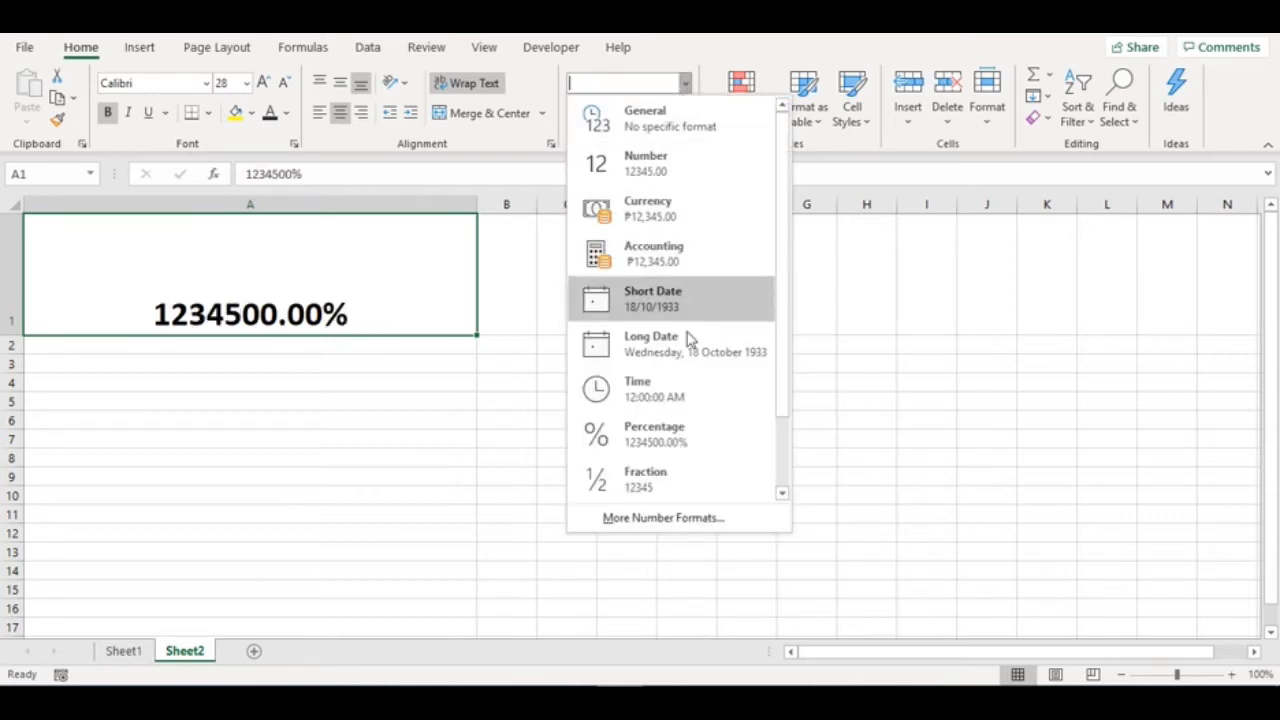
pyautogui.click(703, 490)
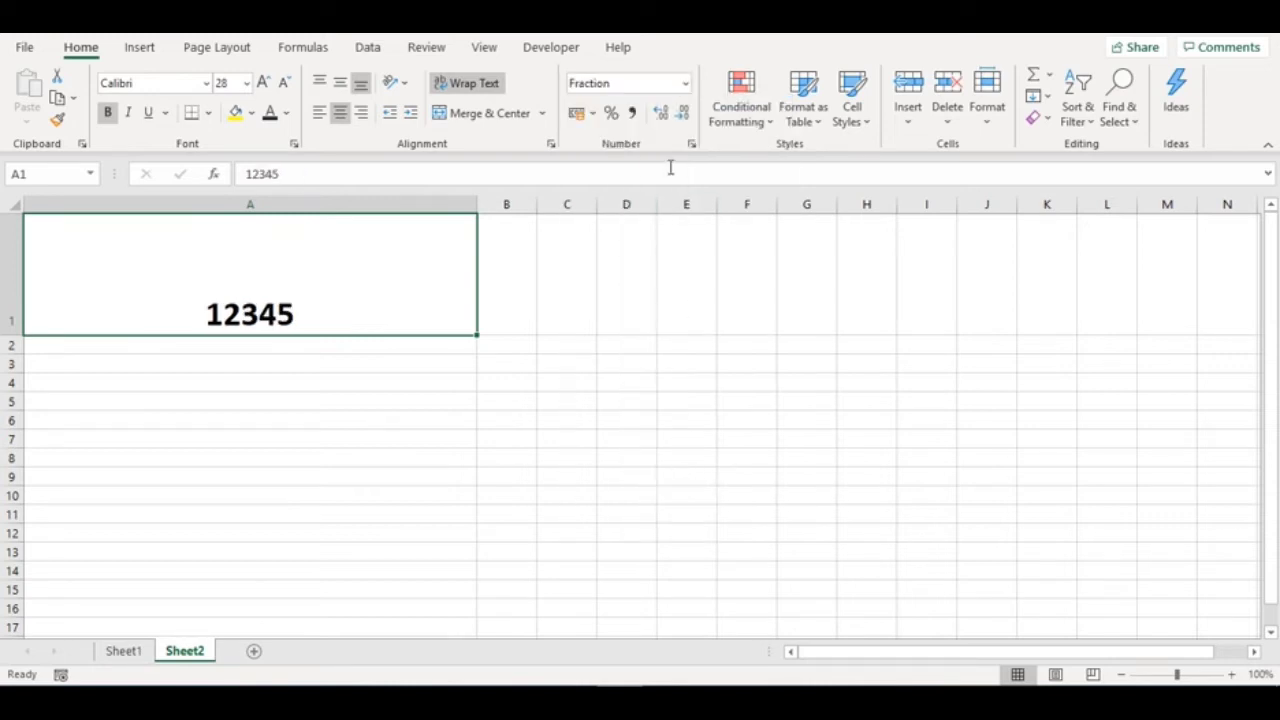
pyautogui.click(685, 84)
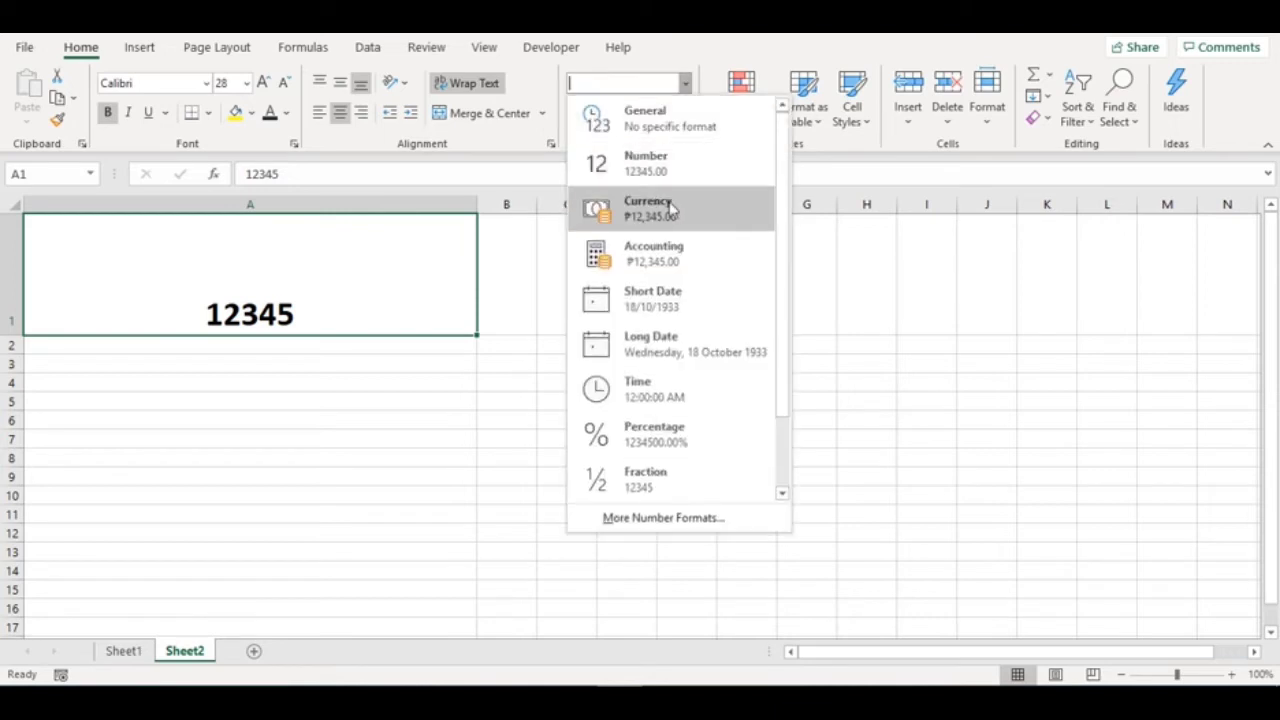
pyautogui.click(668, 128)
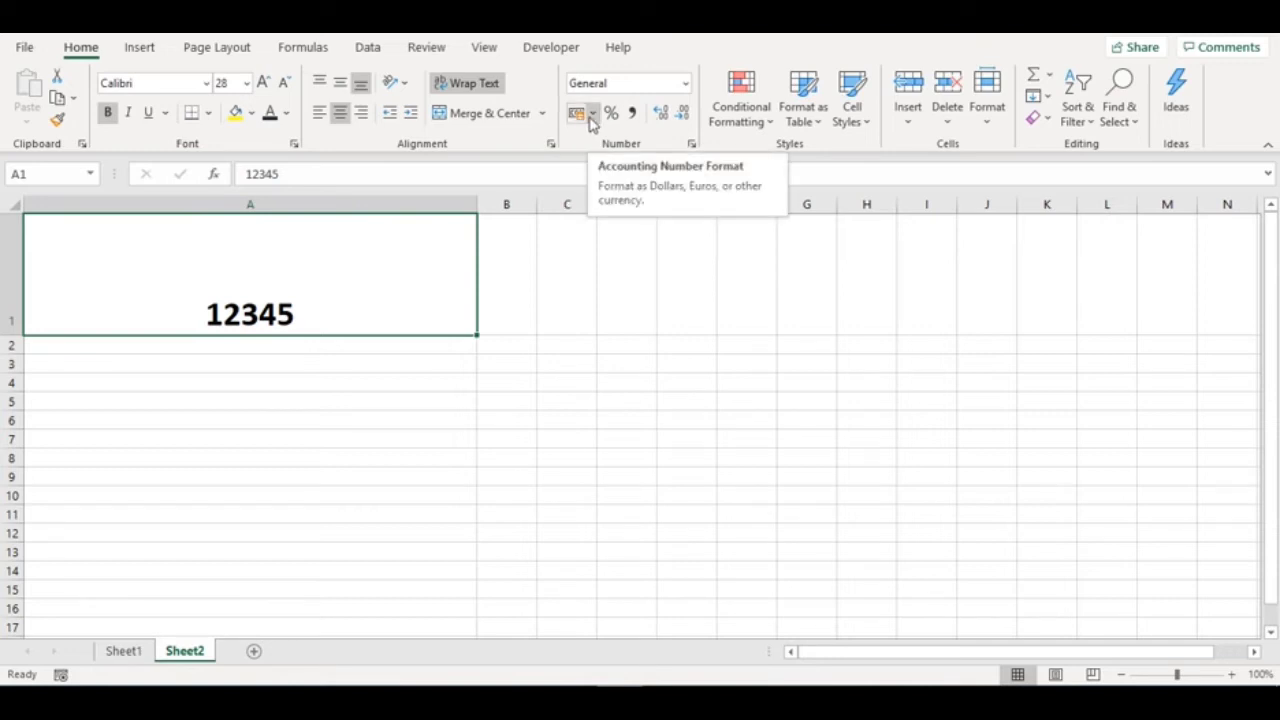
# Step: Open the Accounting format settings for A1 and expand the currency Symbol list
pyautogui.click(591, 114)
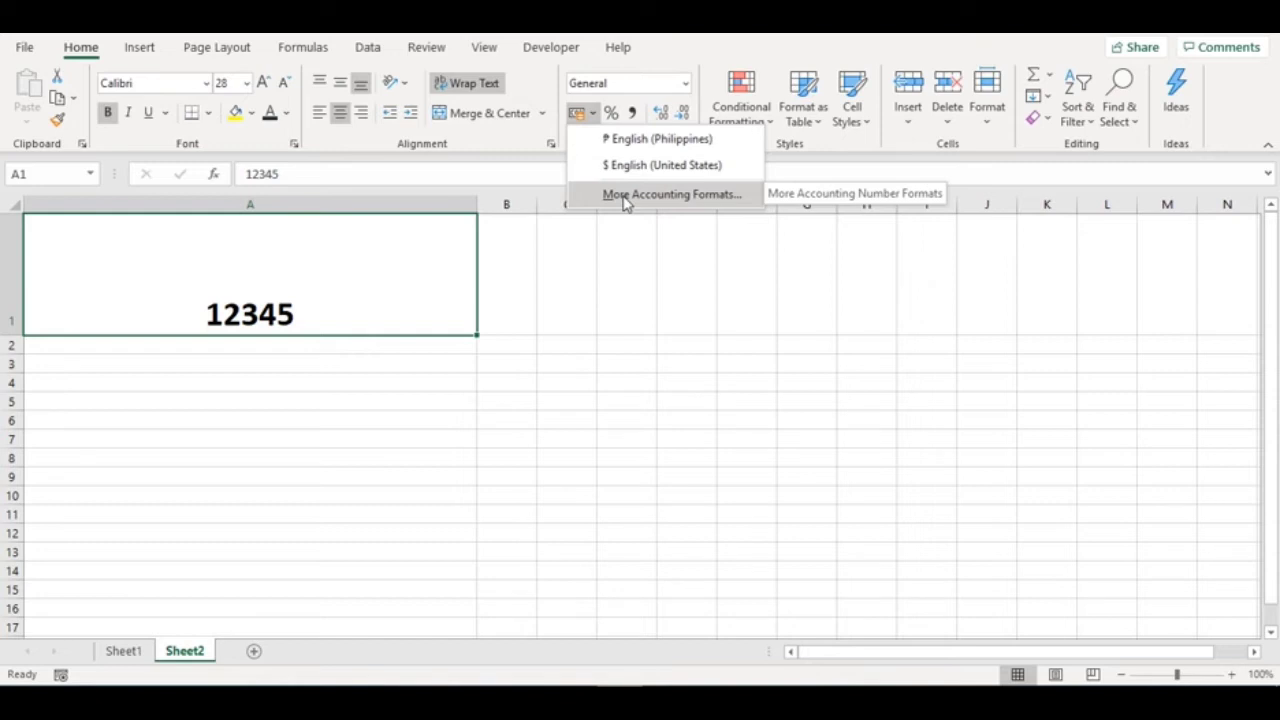
pyautogui.click(625, 196)
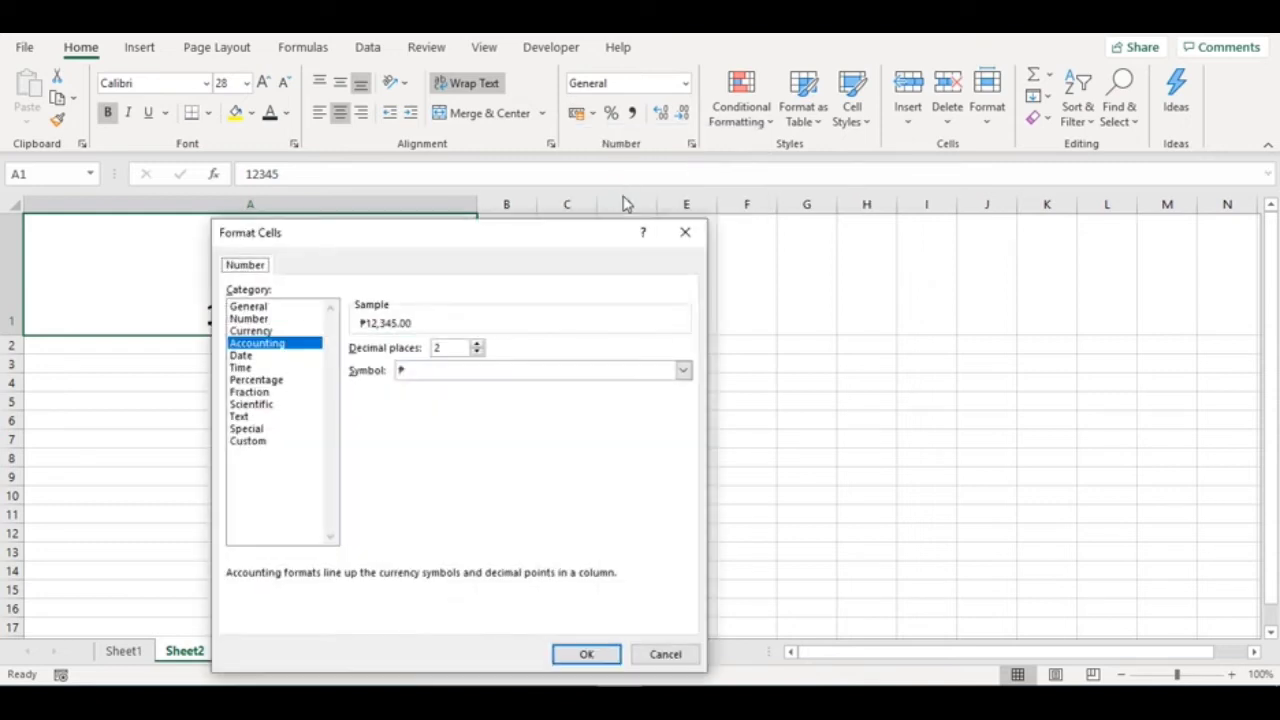
pyautogui.click(683, 370)
# Step: Browse the currency symbols, then cancel Format Cells without applying anything
pyautogui.scroll(-1, 572, 505)
pyautogui.scroll(-2, 572, 505)
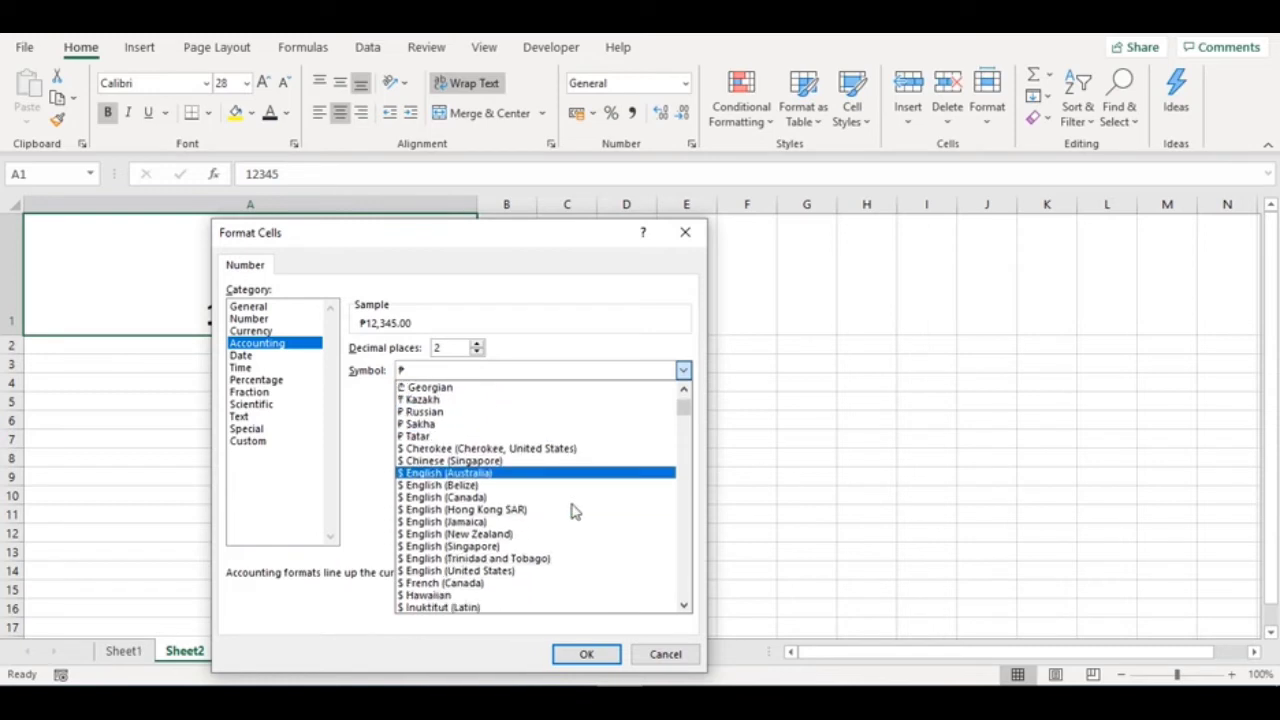
pyautogui.scroll(-4, 572, 505)
pyautogui.scroll(-5, 574, 511)
pyautogui.scroll(-2, 572, 511)
pyautogui.scroll(-3, 572, 511)
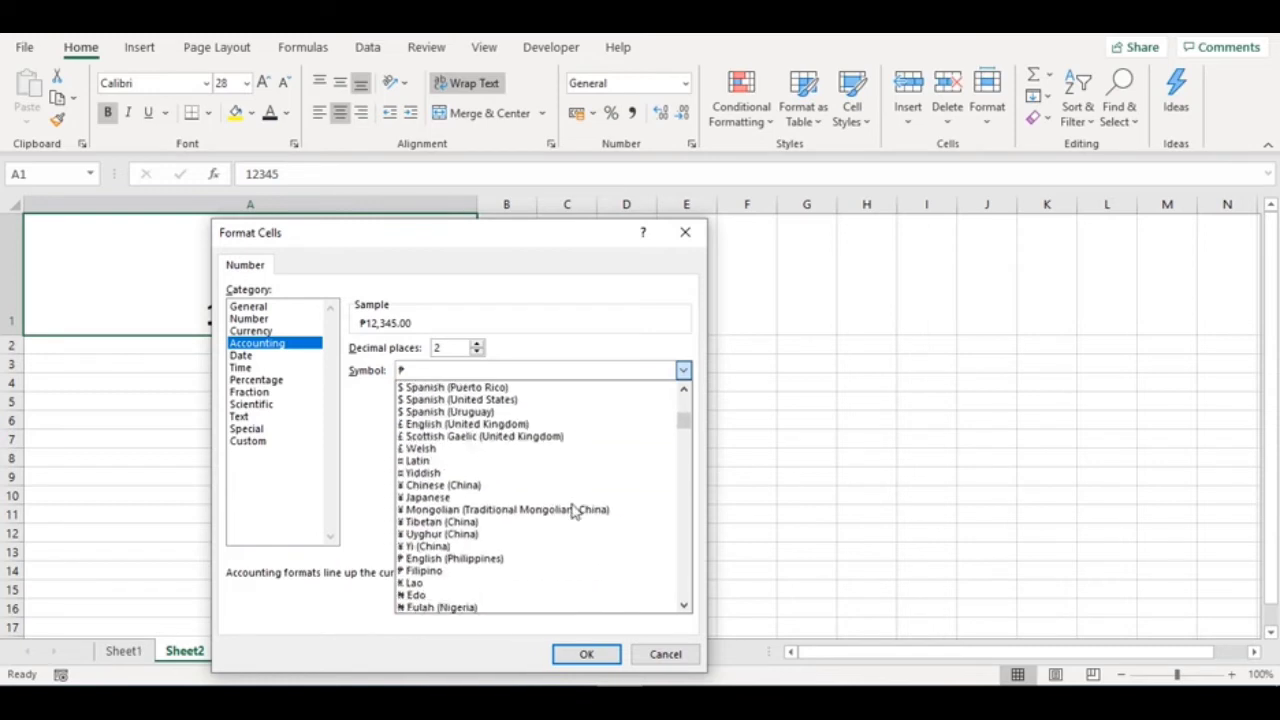
pyautogui.scroll(-3, 572, 511)
pyautogui.scroll(-5, 572, 511)
pyautogui.scroll(-4, 572, 511)
pyautogui.scroll(-3, 572, 511)
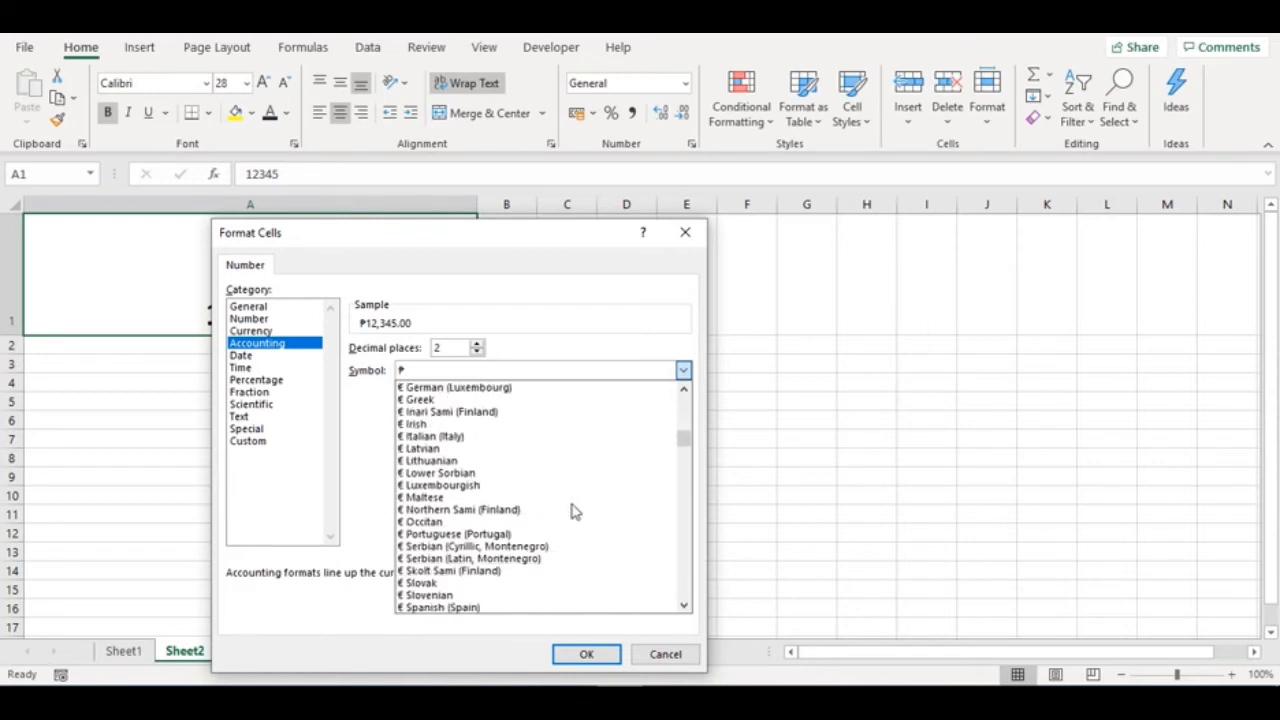
pyautogui.scroll(-3, 572, 511)
pyautogui.scroll(-2, 572, 511)
pyautogui.scroll(-1, 572, 511)
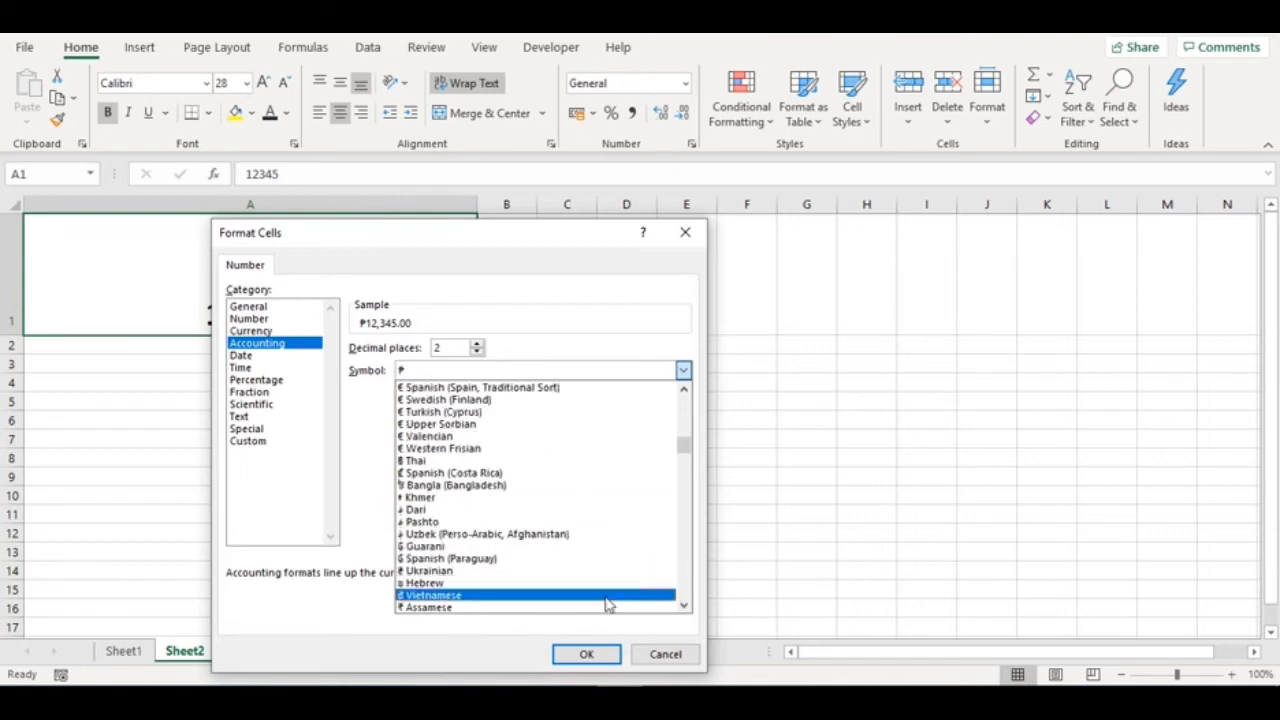
pyautogui.click(665, 654)
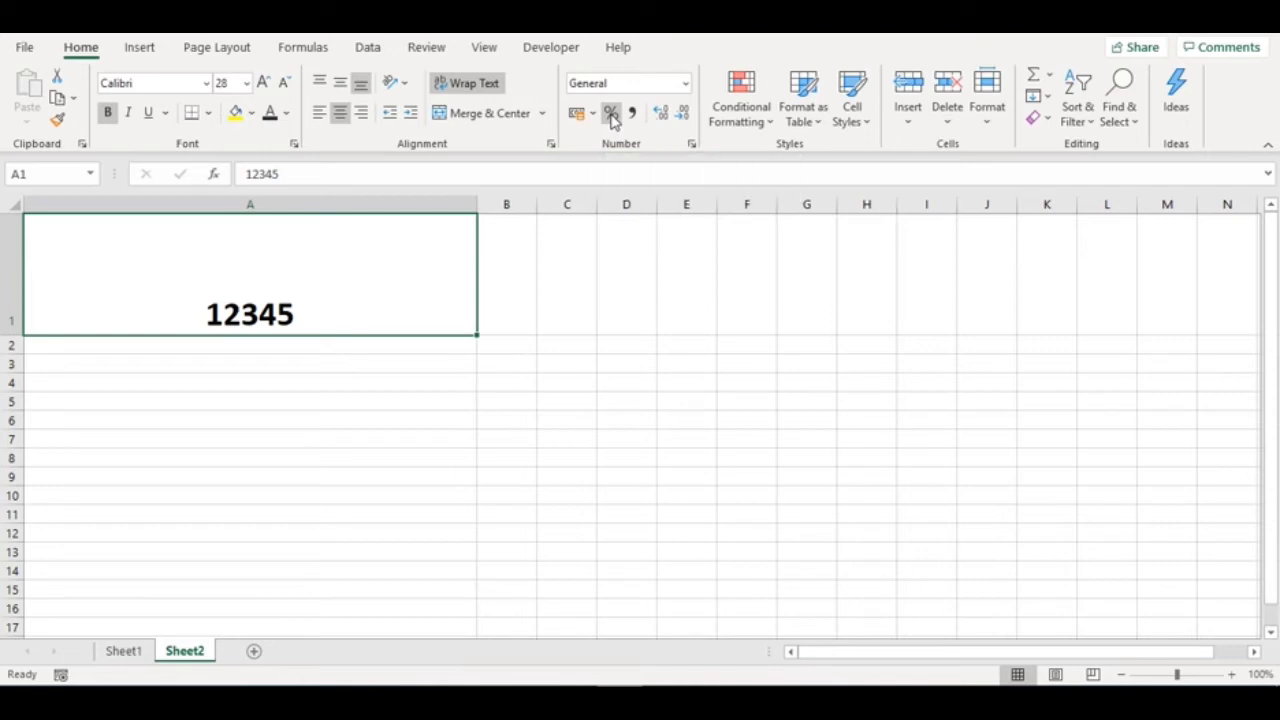
# Step: Apply Percent Style, then Comma Style, and add three decimal places to A1
pyautogui.click(612, 116)
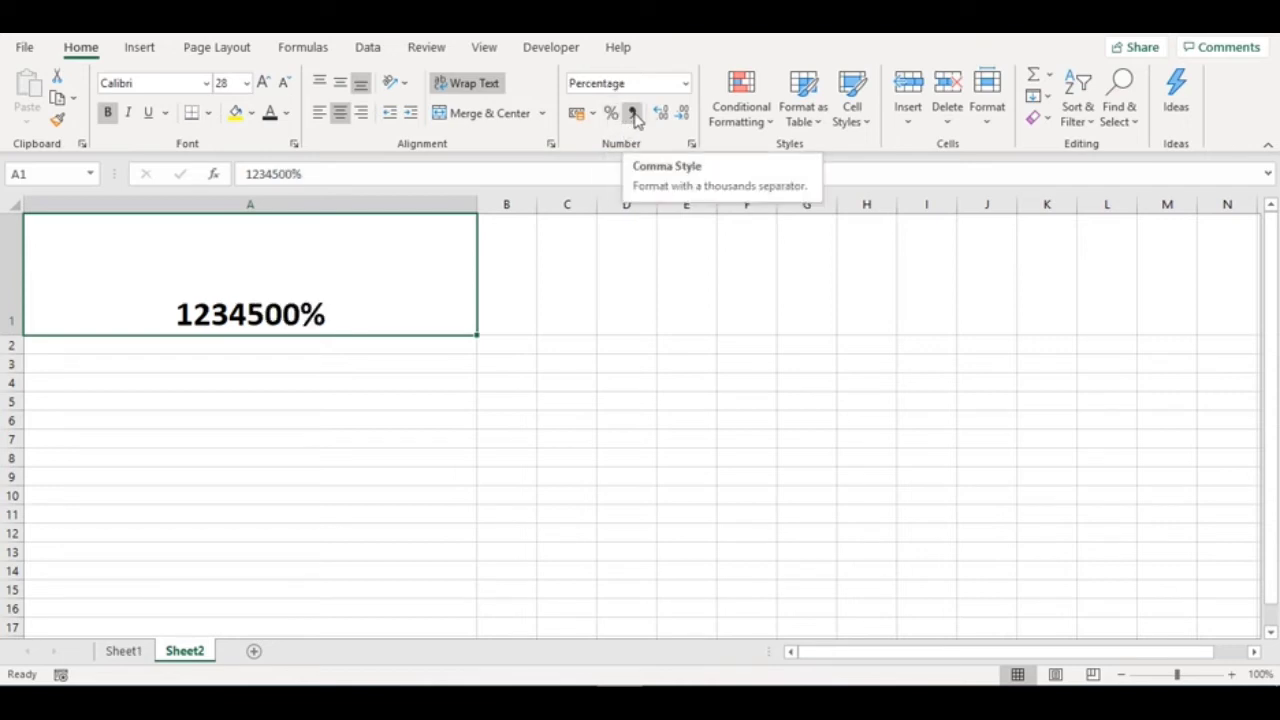
pyautogui.click(634, 114)
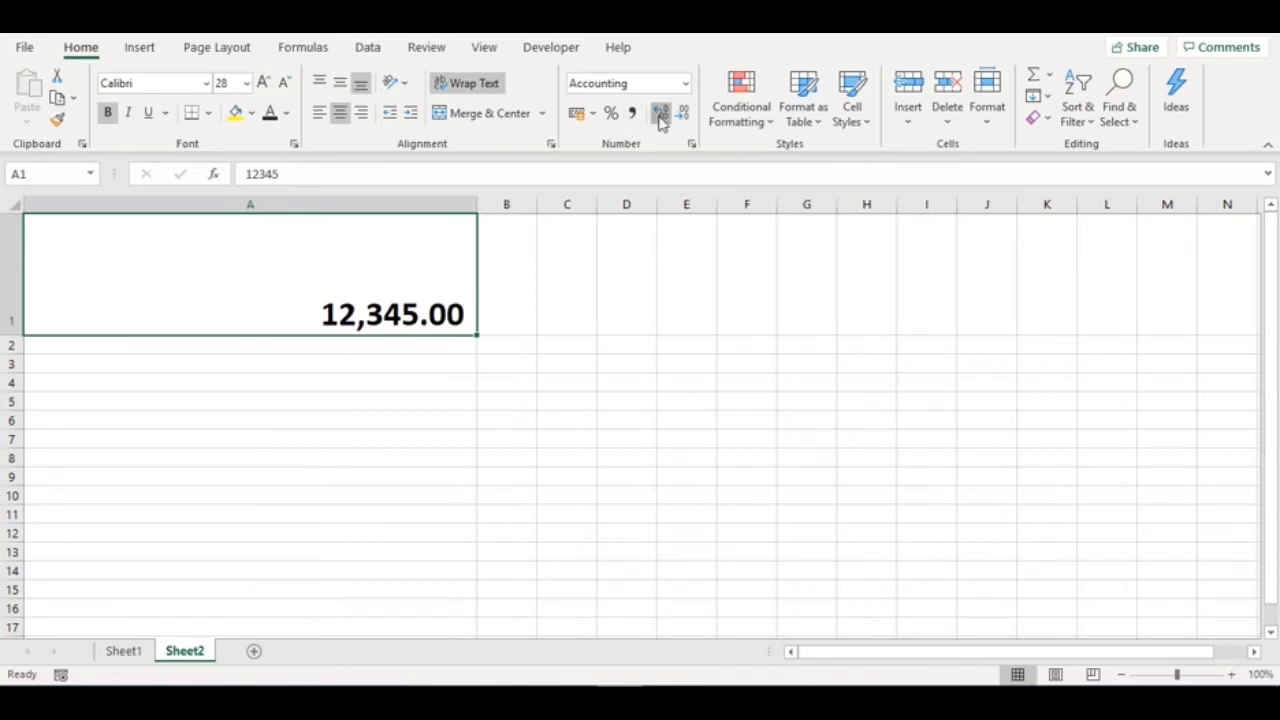
pyautogui.click(660, 114)
pyautogui.click(660, 114)
pyautogui.click(660, 114)
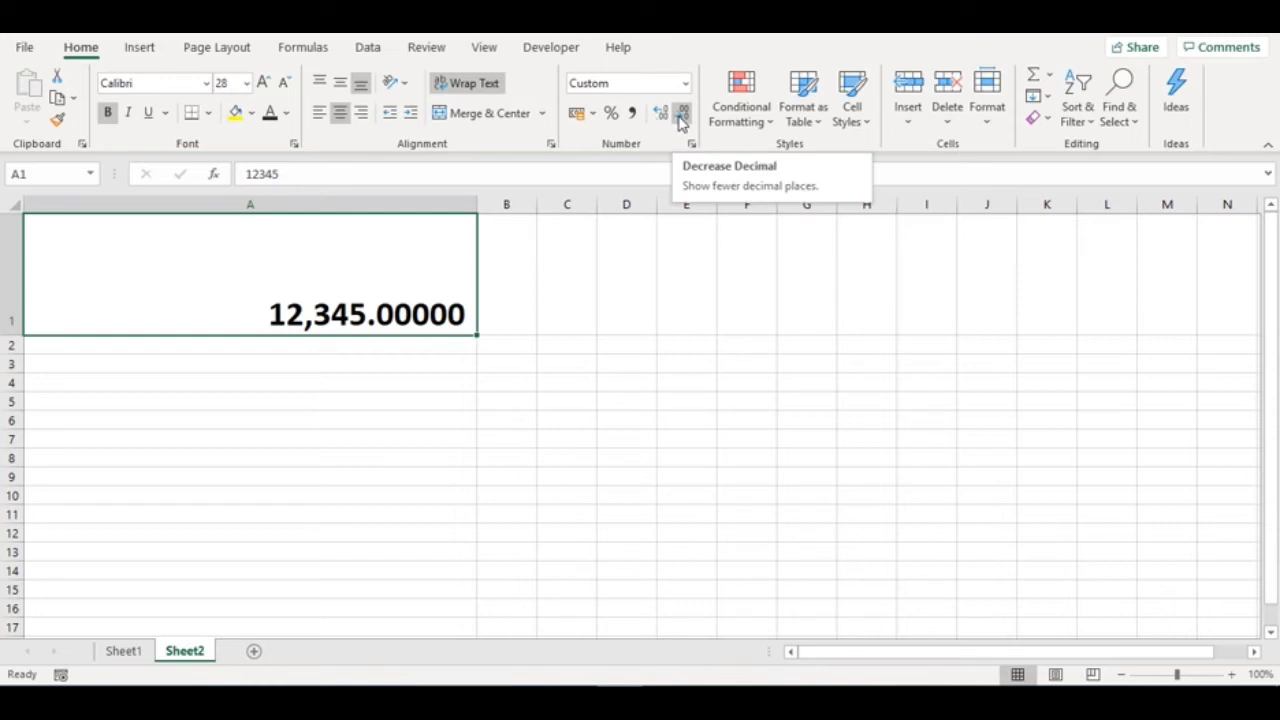
# Step: Decrease decimals four times so A1 shows 12,345 with no decimals
pyautogui.click(681, 113)
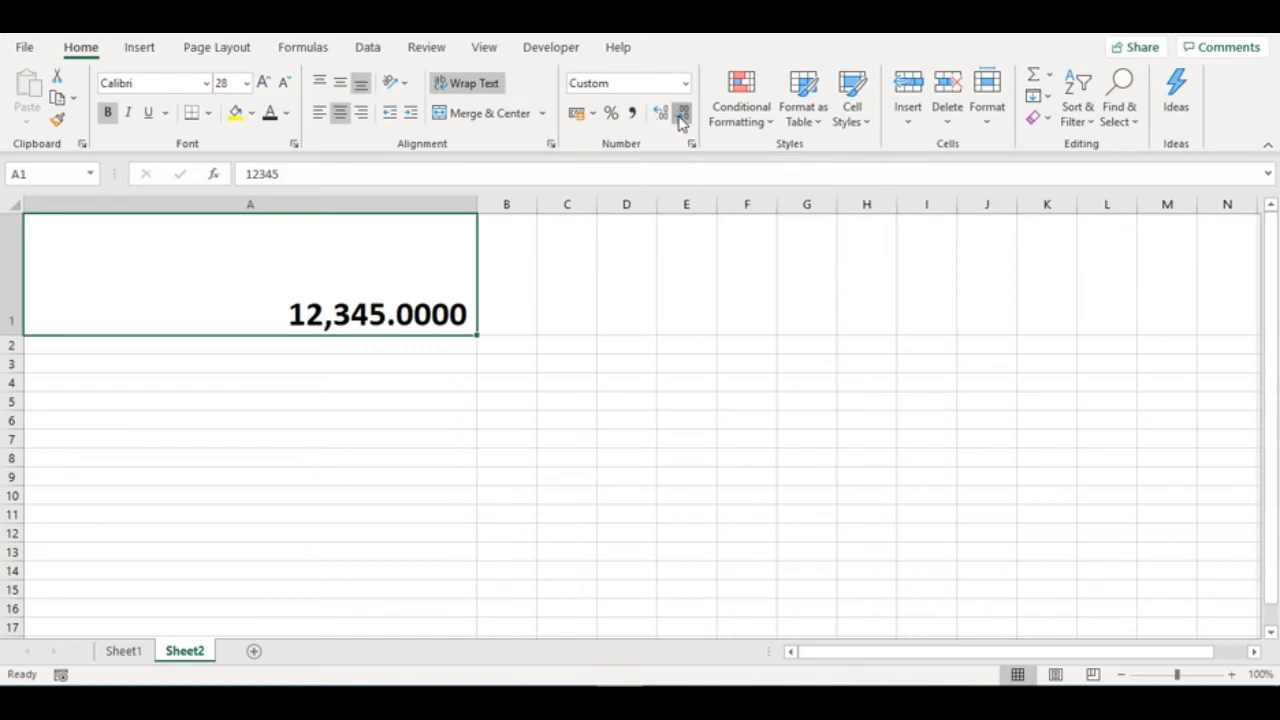
pyautogui.click(681, 113)
pyautogui.click(681, 113)
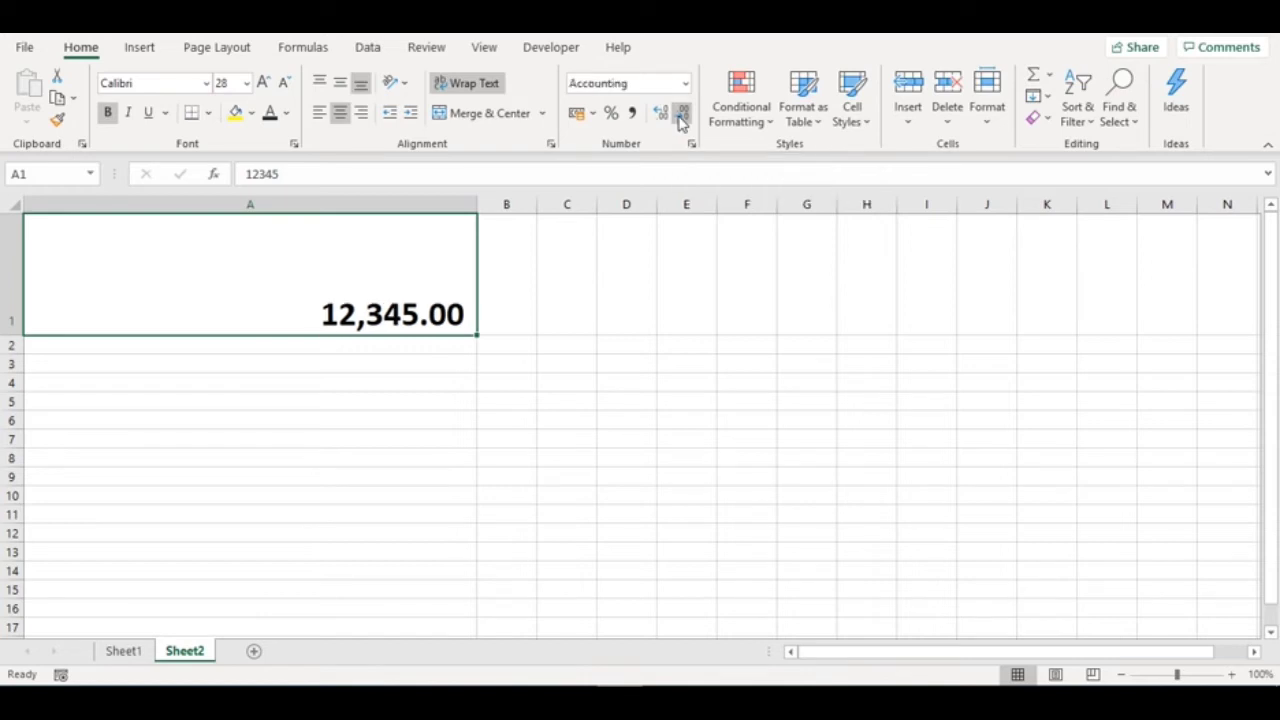
pyautogui.click(681, 113)
pyautogui.click(681, 113)
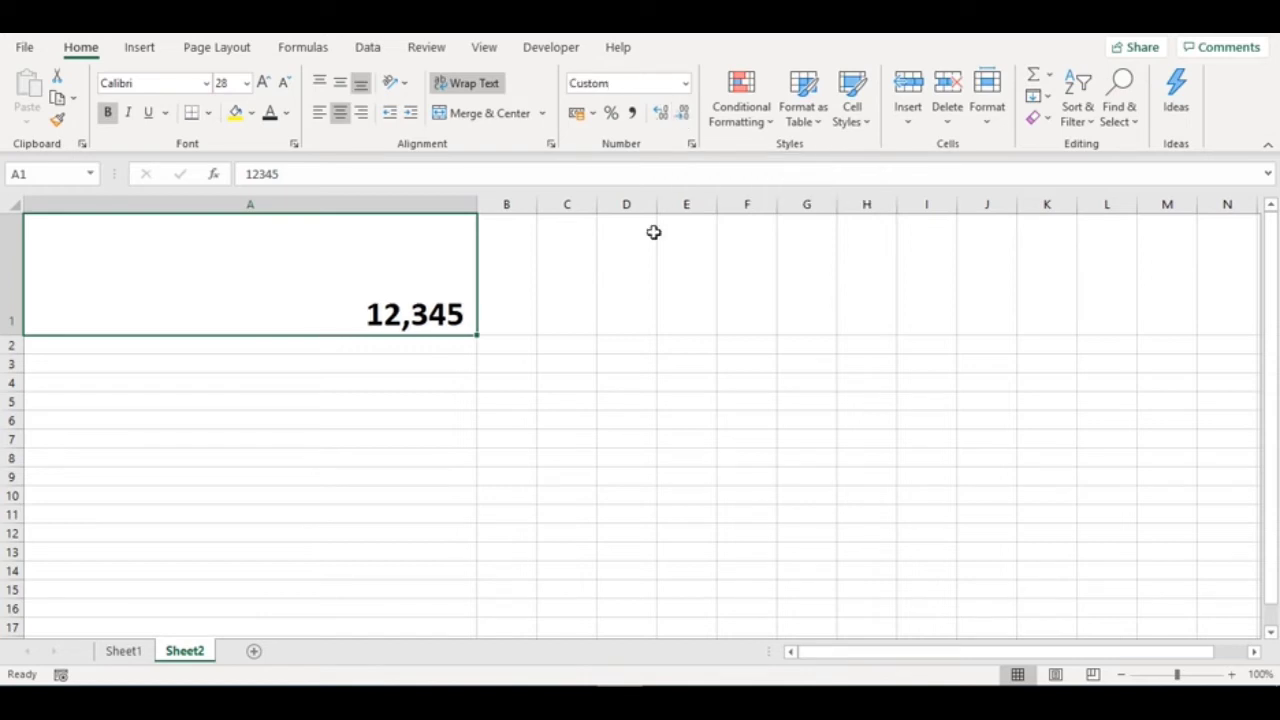
# Step: In Format Cells, preview General, Number, Currency, Accounting and Date categories on A1
pyautogui.click(691, 144)
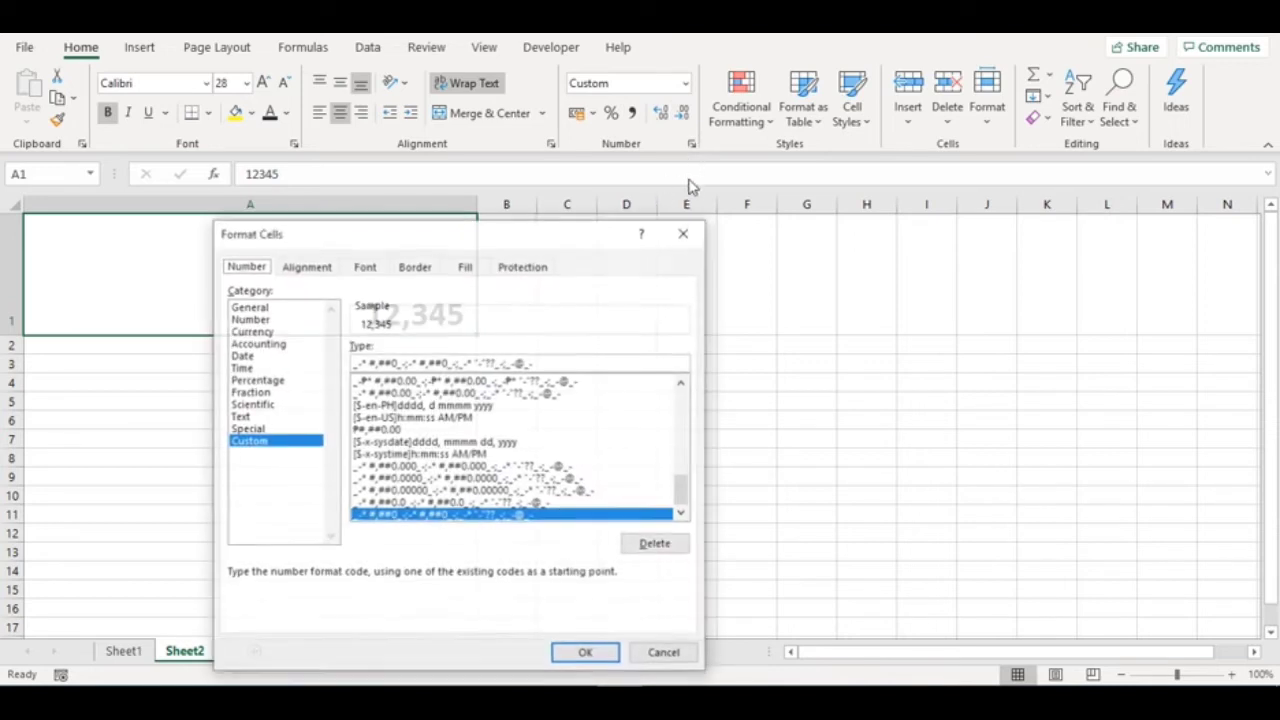
pyautogui.moveTo(570, 232); pyautogui.dragTo(917, 147)
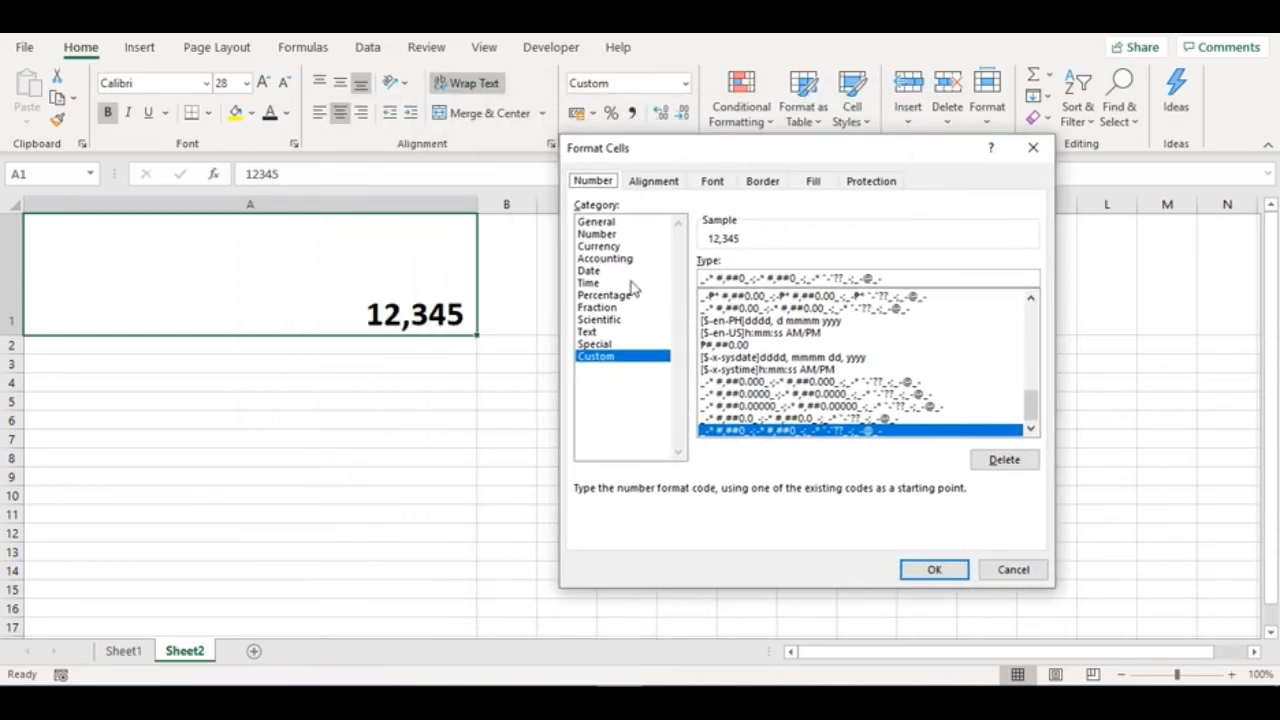
pyautogui.click(598, 224)
pyautogui.click(601, 234)
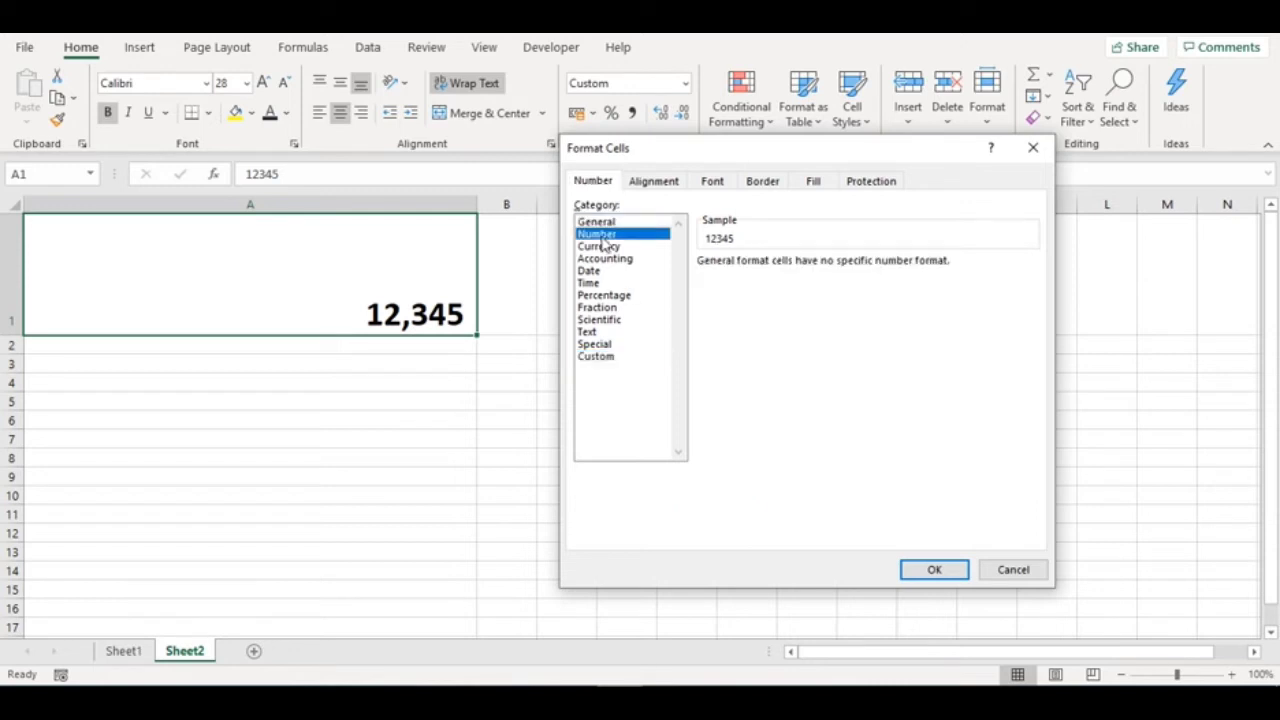
pyautogui.click(604, 246)
pyautogui.click(606, 259)
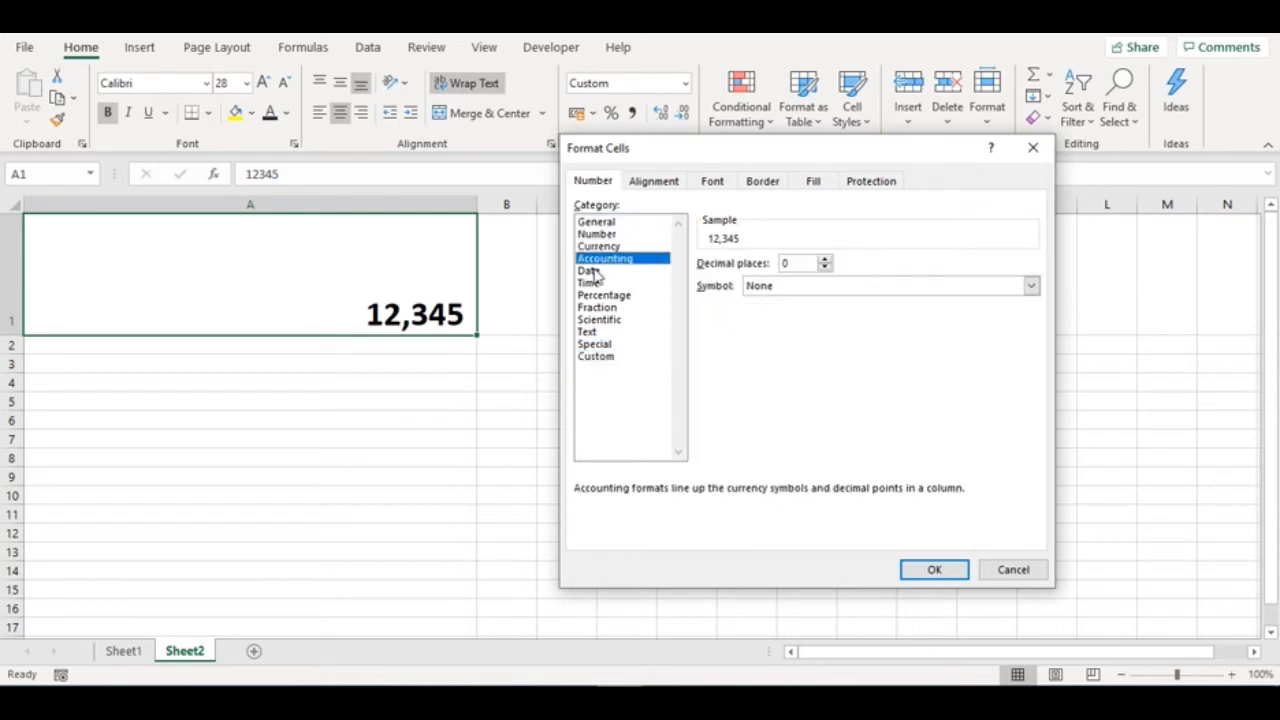
pyautogui.click(600, 271)
pyautogui.moveTo(1031, 300); pyautogui.dragTo(1045, 340)
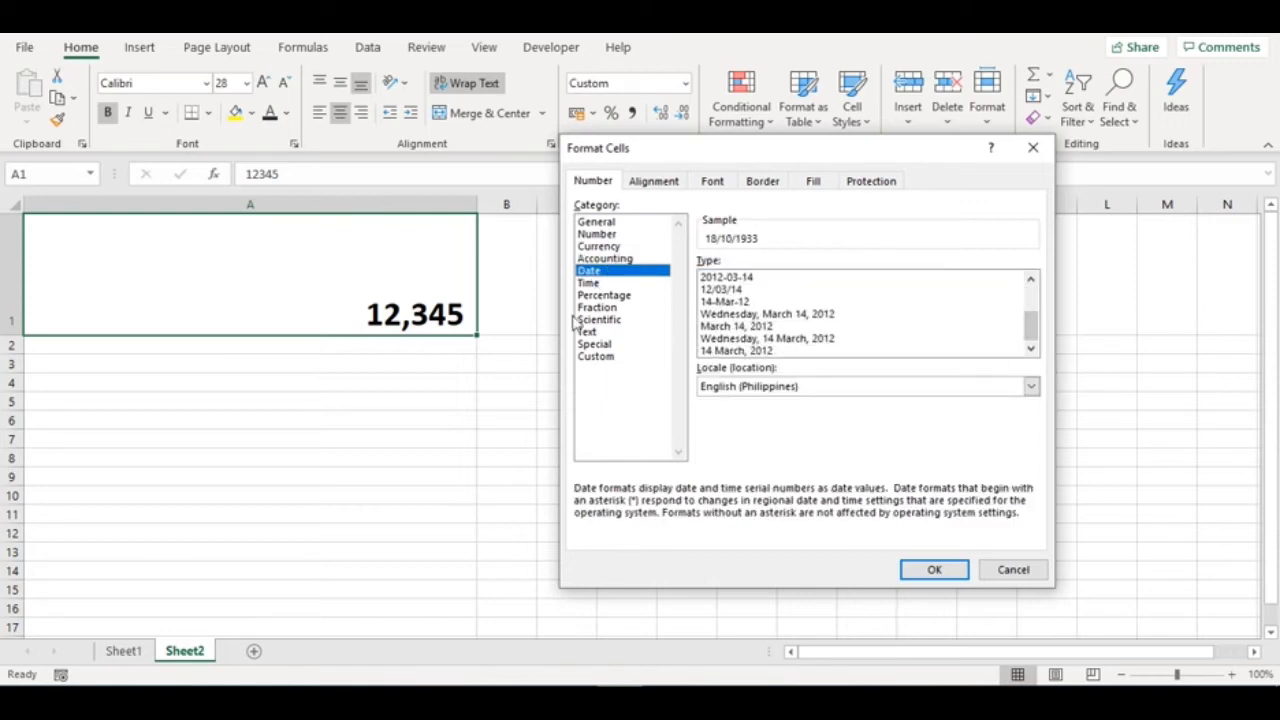
# Step: Preview Time through Custom categories, scroll the Custom codes, then cancel unapplied
pyautogui.click(592, 283)
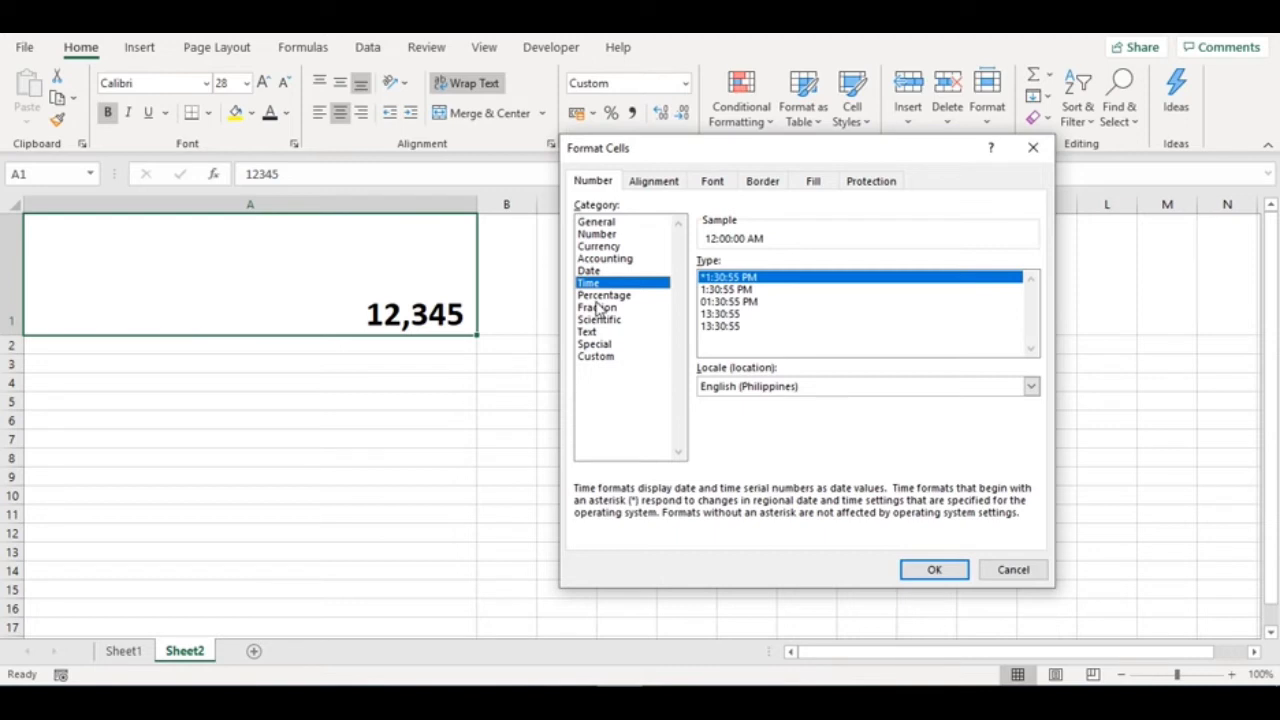
pyautogui.click(600, 296)
pyautogui.click(604, 308)
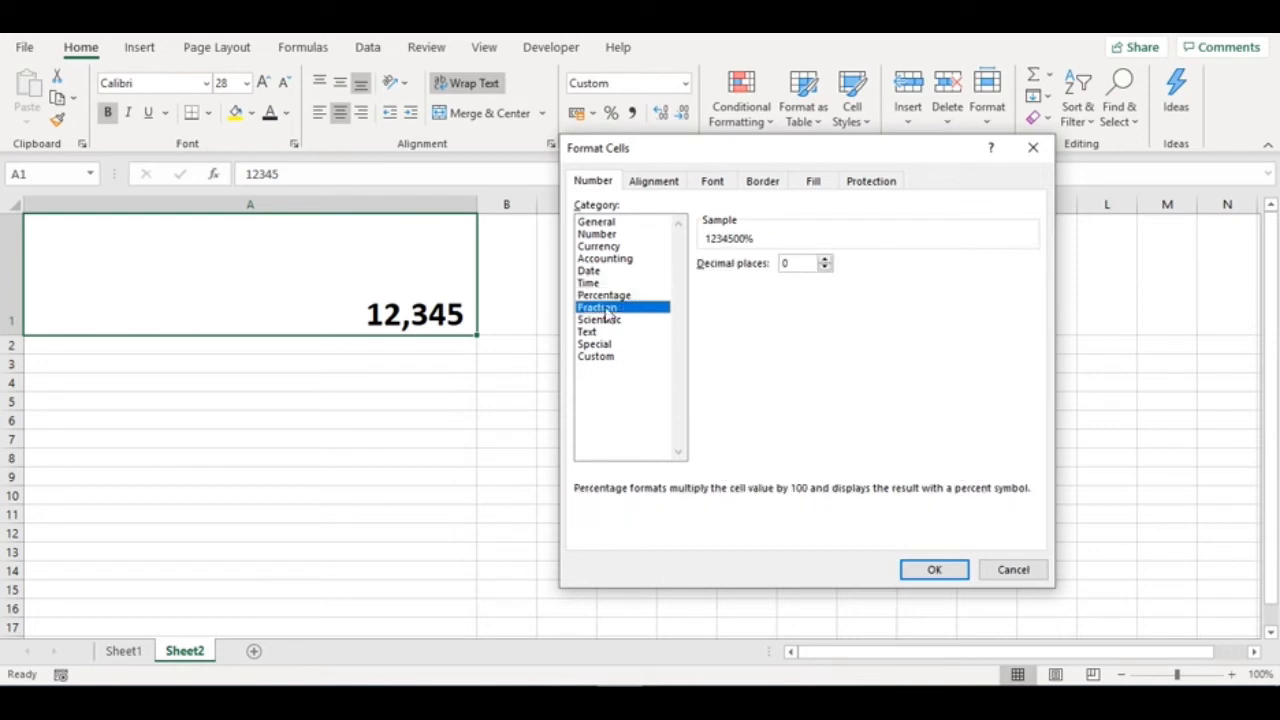
pyautogui.click(610, 319)
pyautogui.click(593, 334)
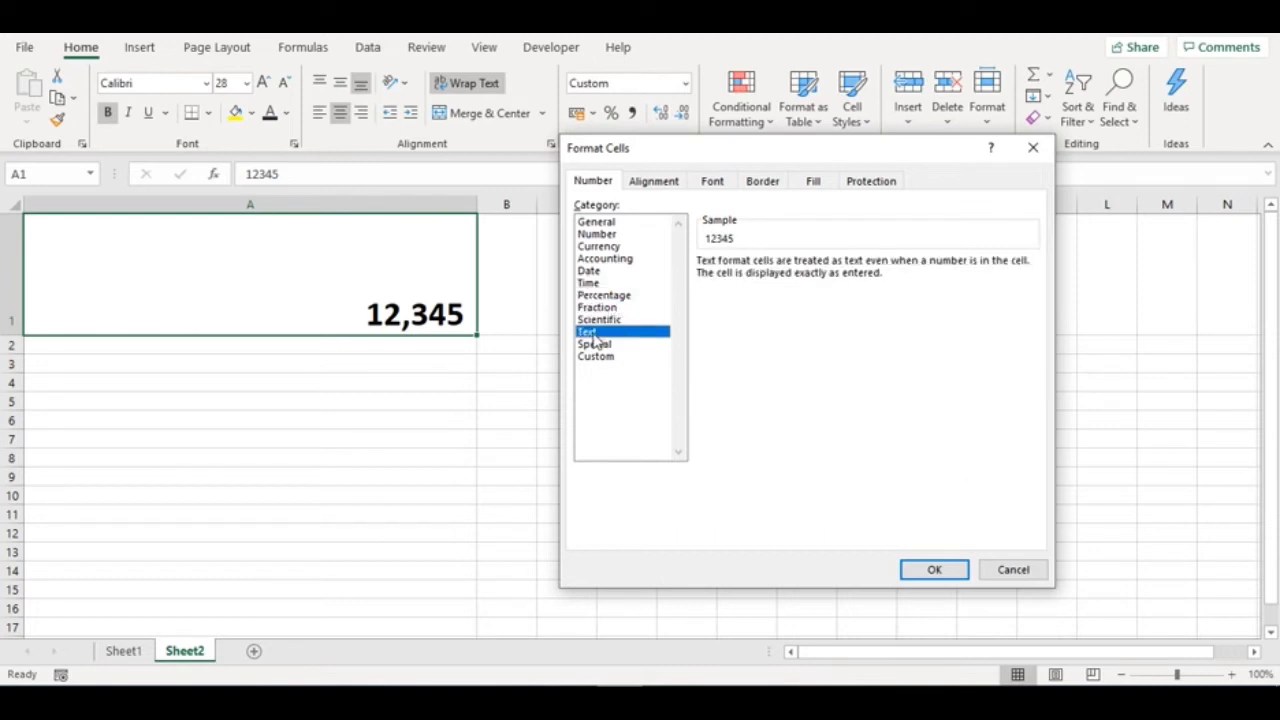
pyautogui.click(604, 344)
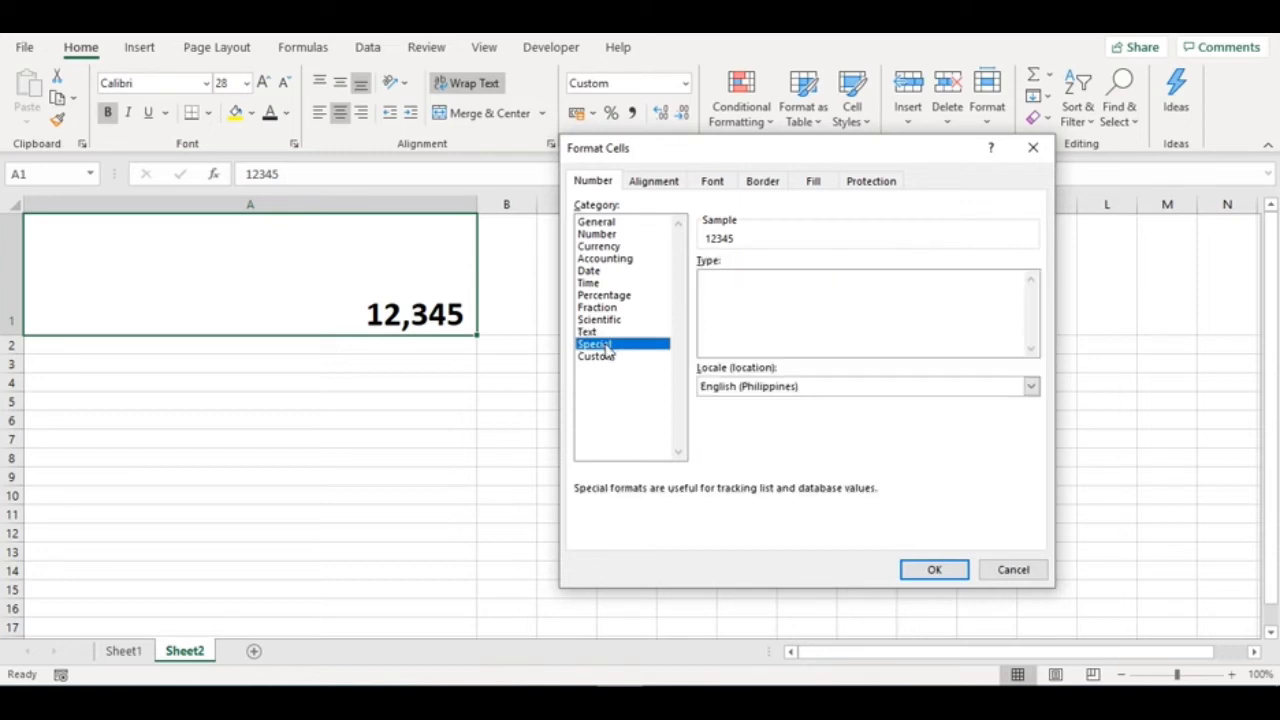
pyautogui.click(600, 360)
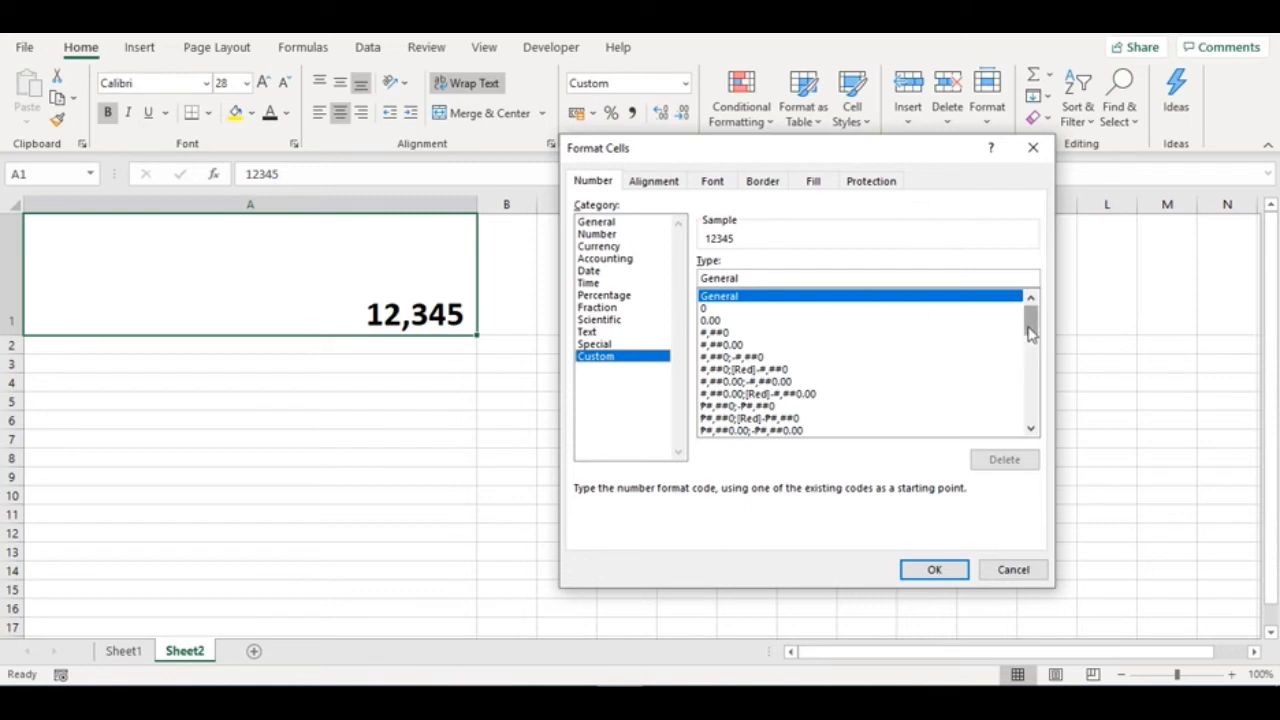
pyautogui.moveTo(1030, 335); pyautogui.dragTo(1033, 418)
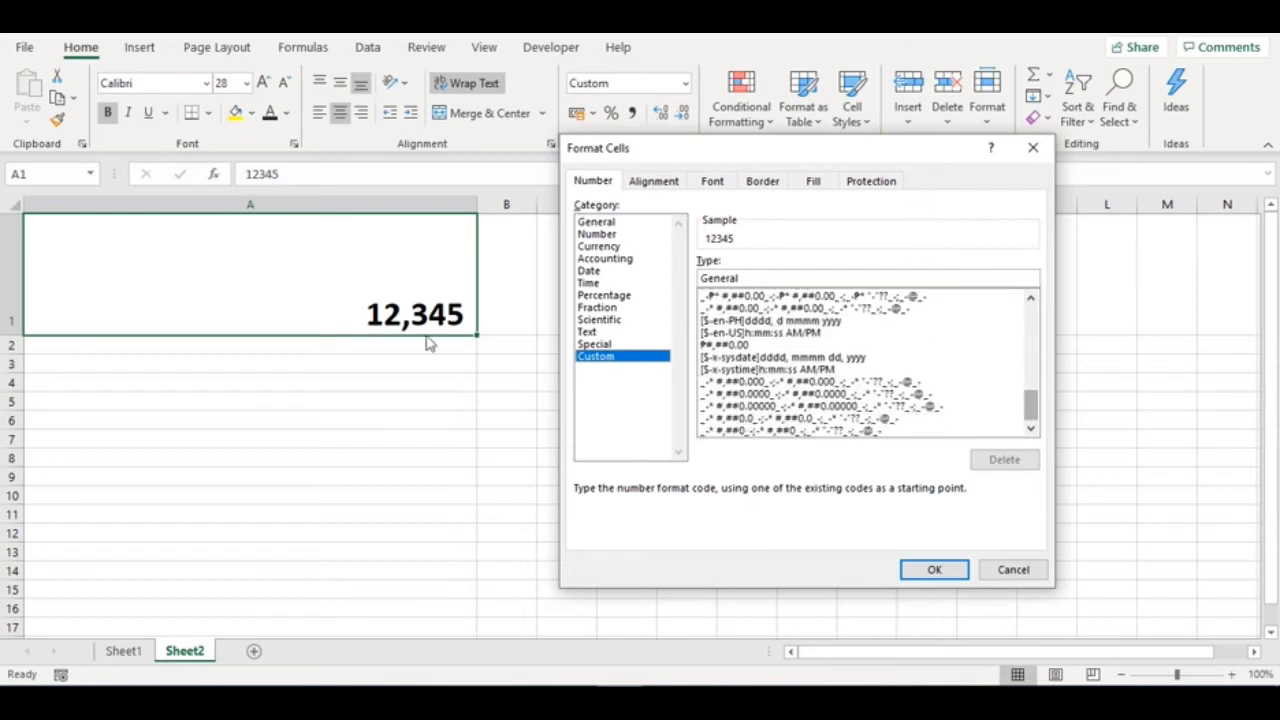
pyautogui.click(985, 572)
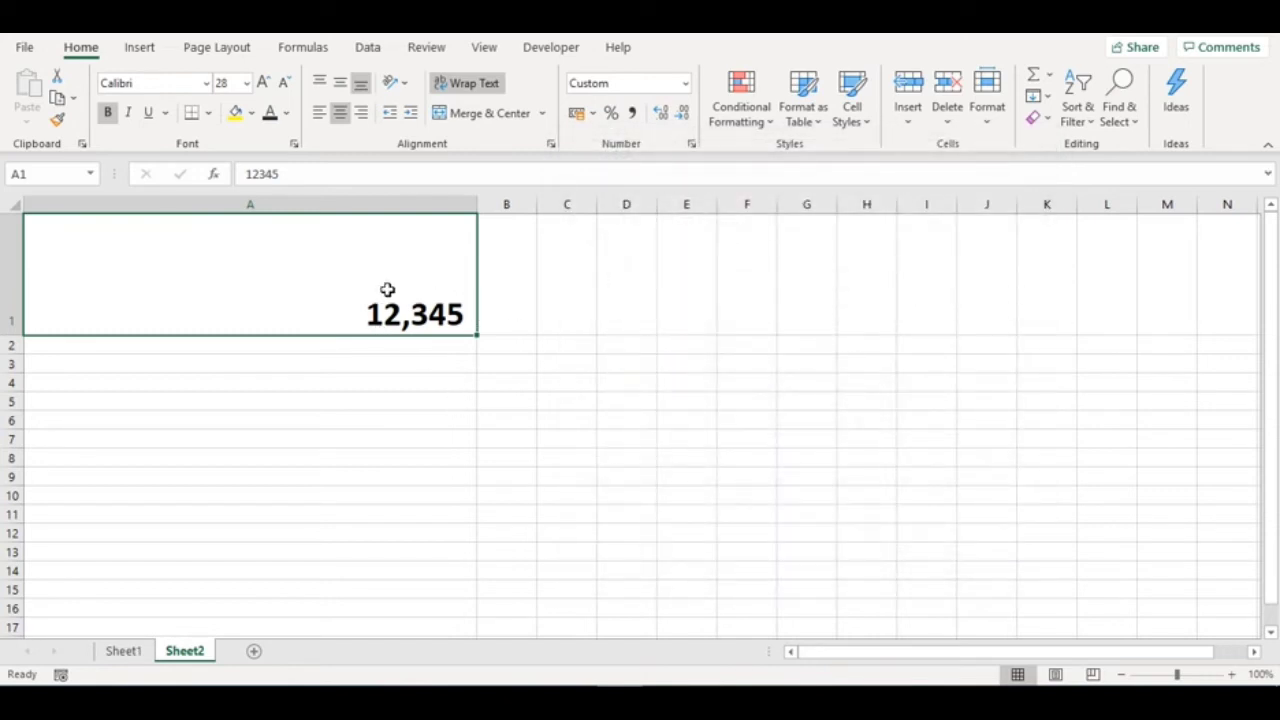
# Step: Enter 6/6/2020 in A1, now shown as 43,988, and glance at the format list
pyautogui.write('6/')
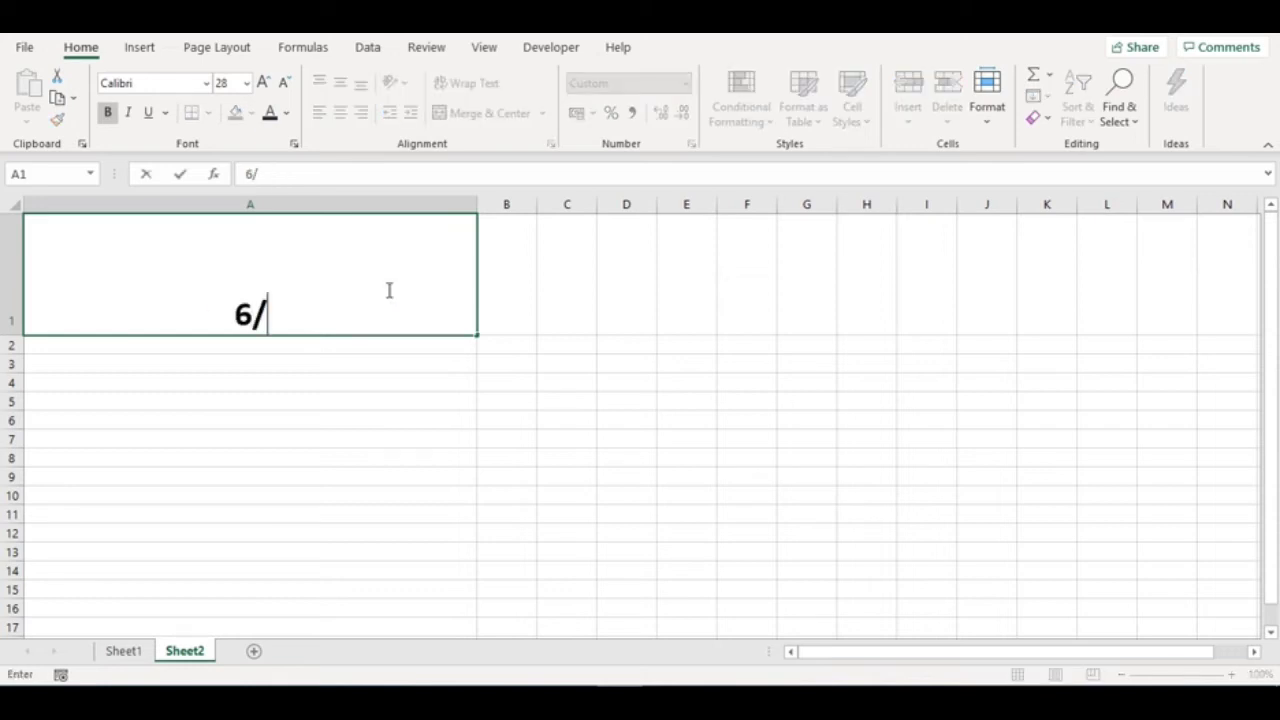
pyautogui.write('6/2020')
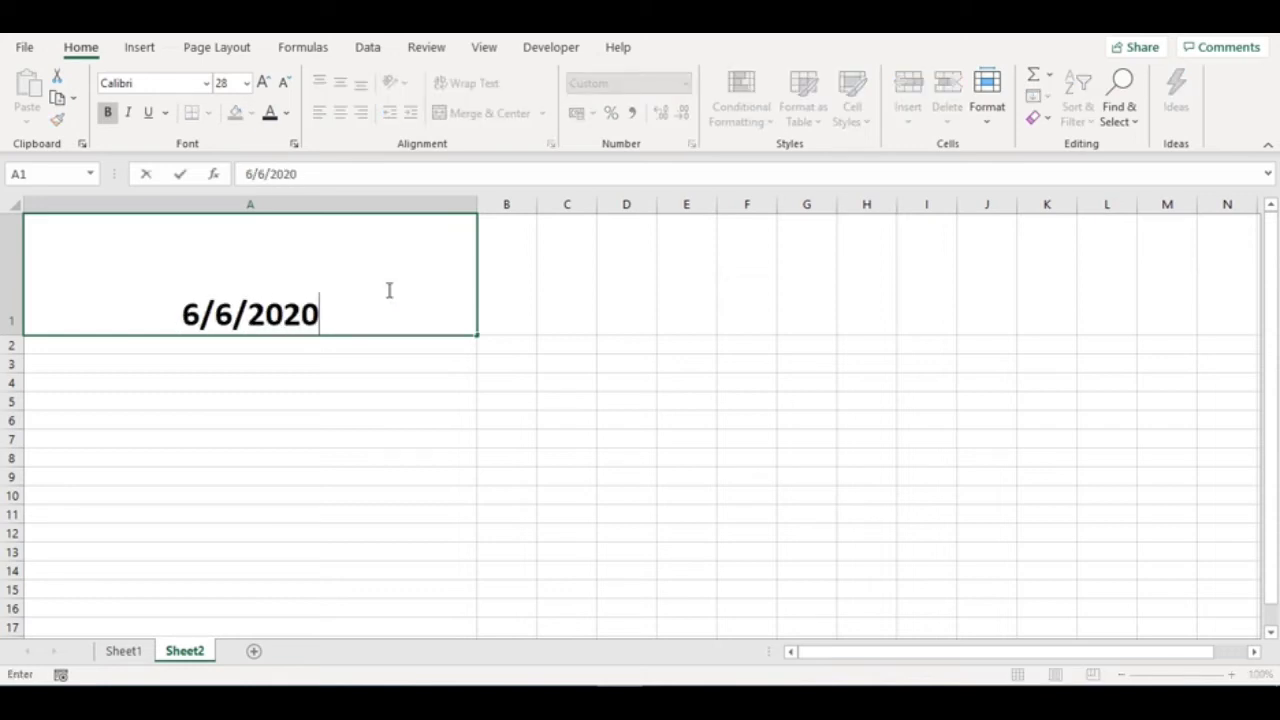
pyautogui.press('Return')
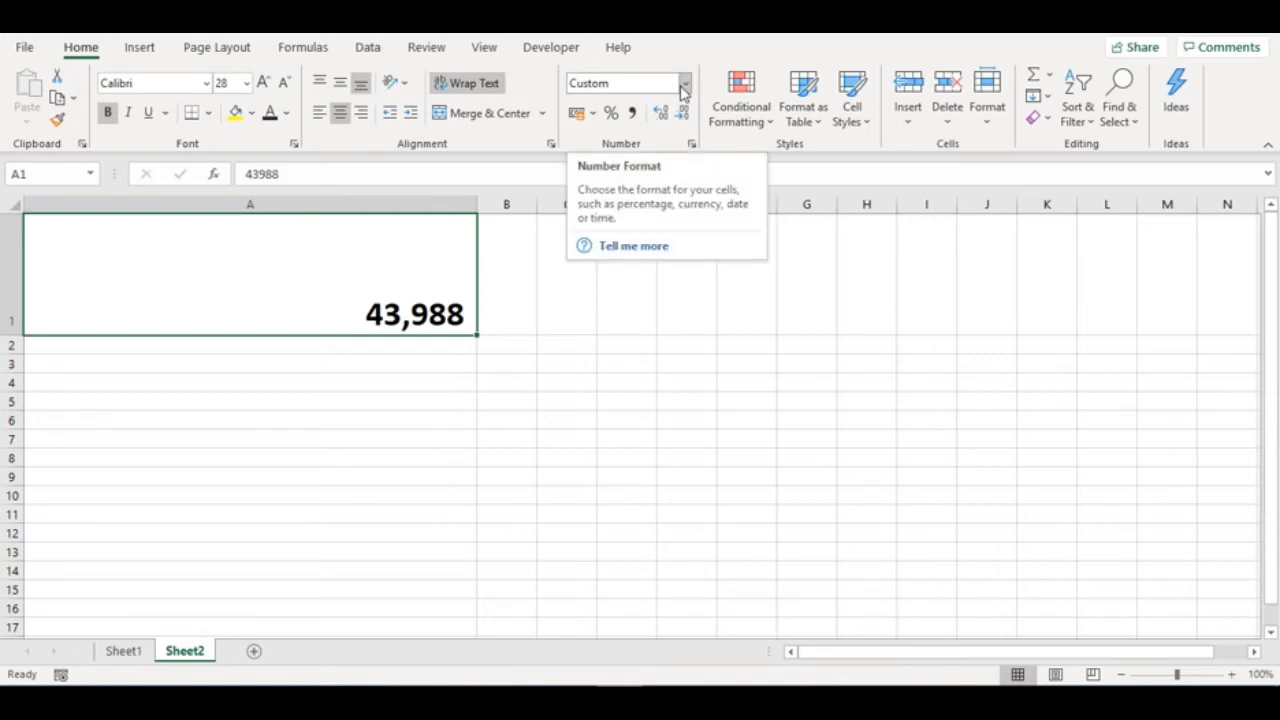
pyautogui.click(684, 86)
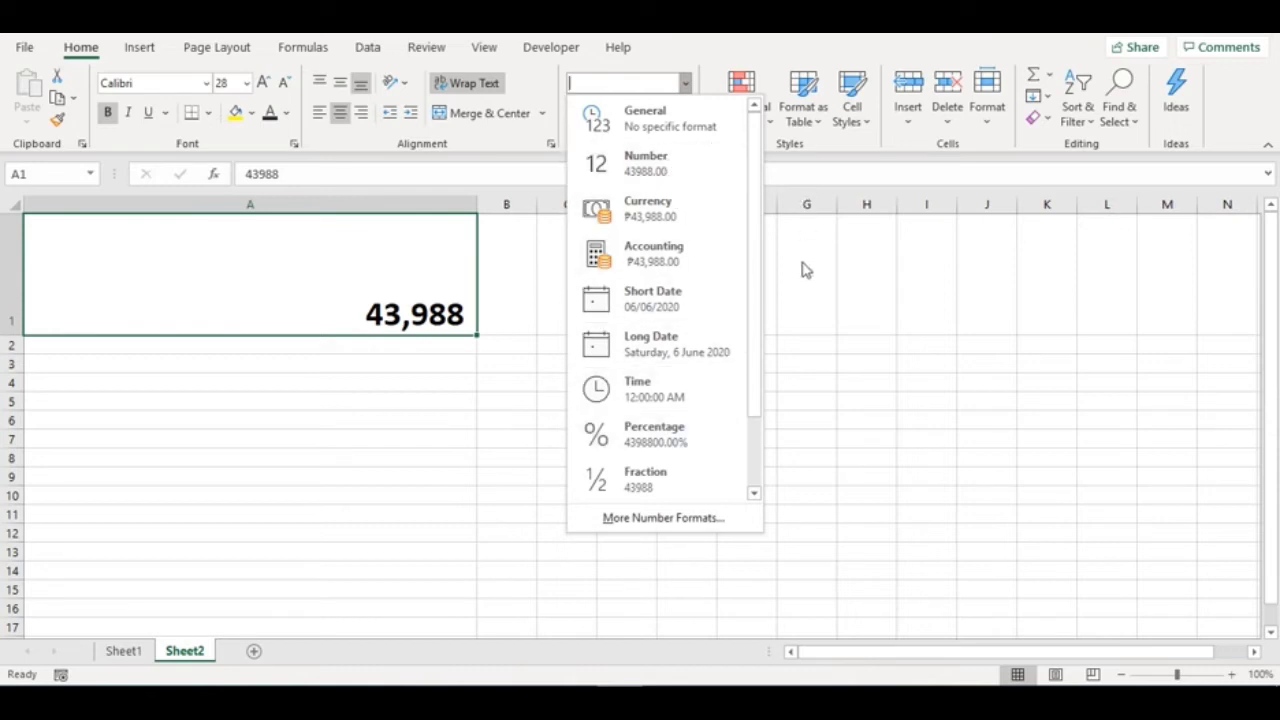
pyautogui.click(775, 270)
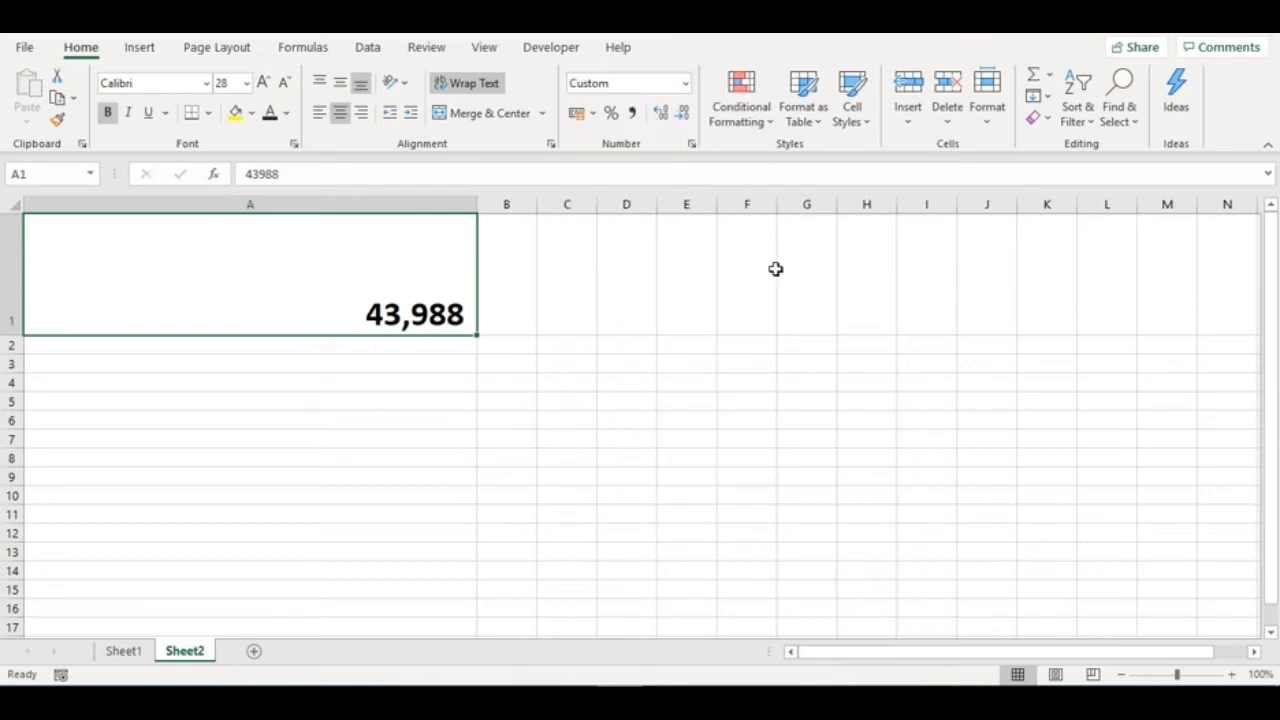
# Step: Replace A1's Custom format code with dd MMM yyyy in Format Cells
pyautogui.click(690, 147)
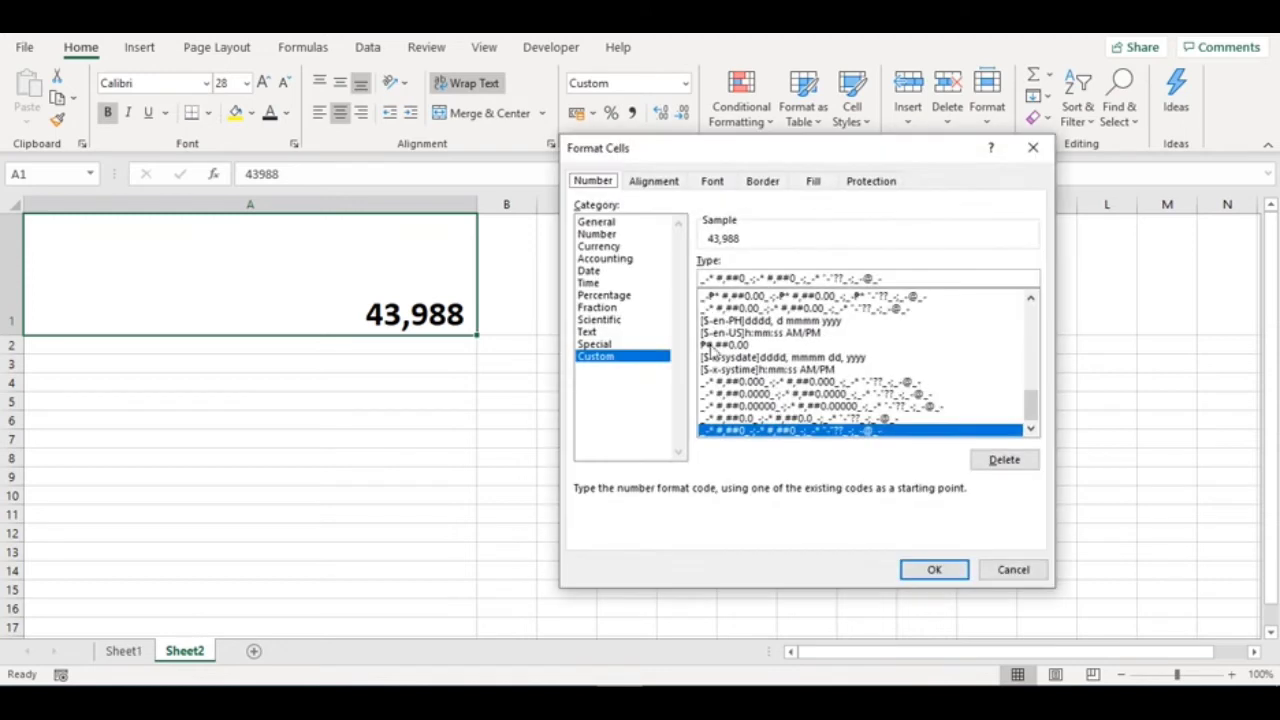
pyautogui.click(633, 358)
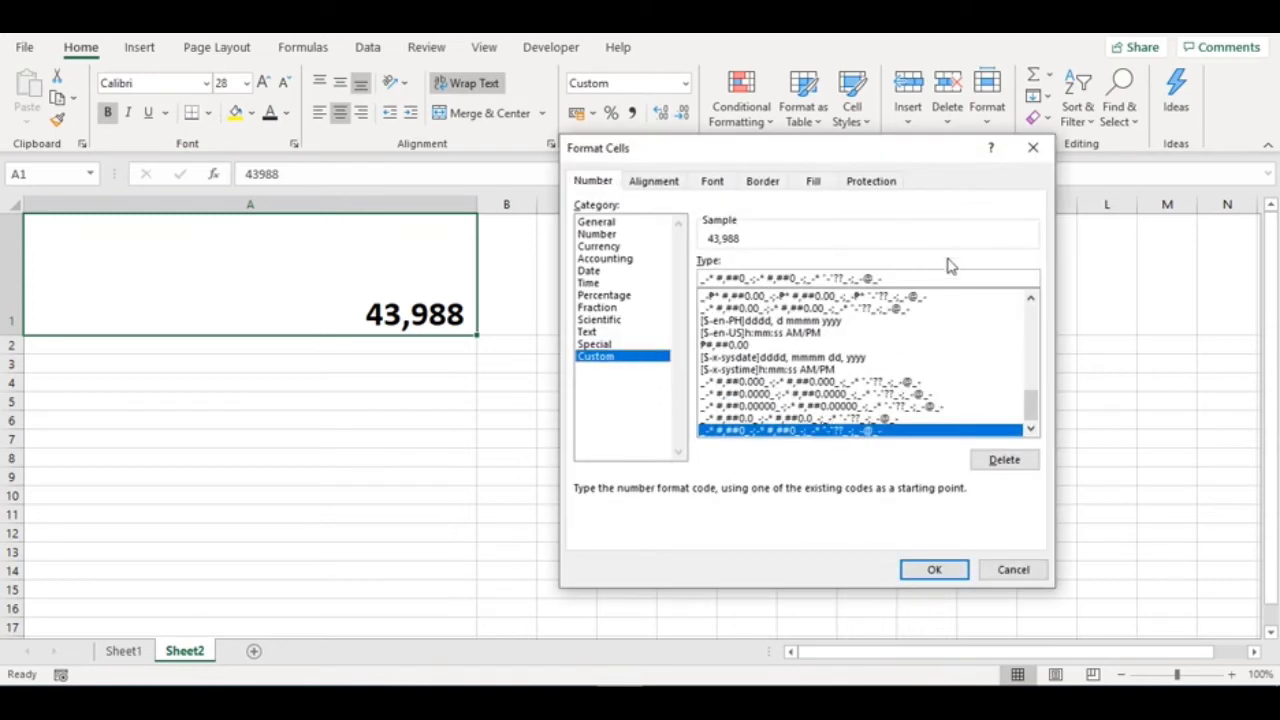
pyautogui.moveTo(703, 278); pyautogui.dragTo(878, 278)
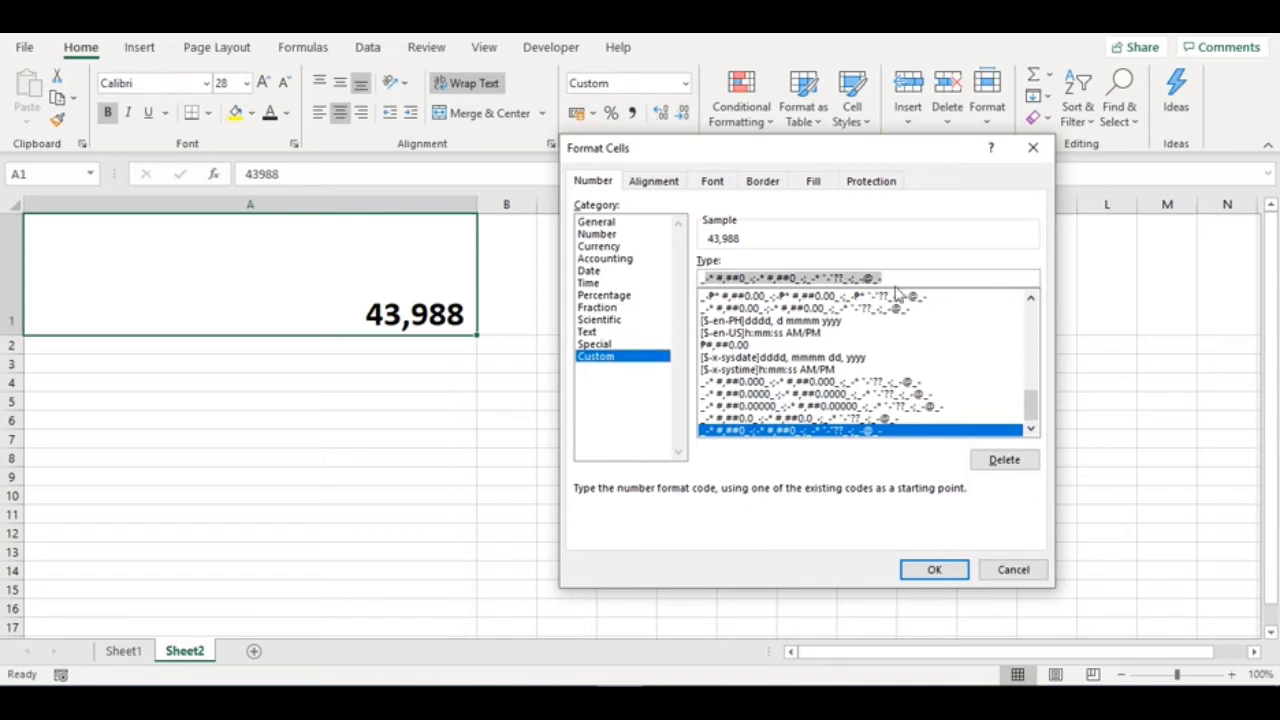
pyautogui.press('BackSpace')
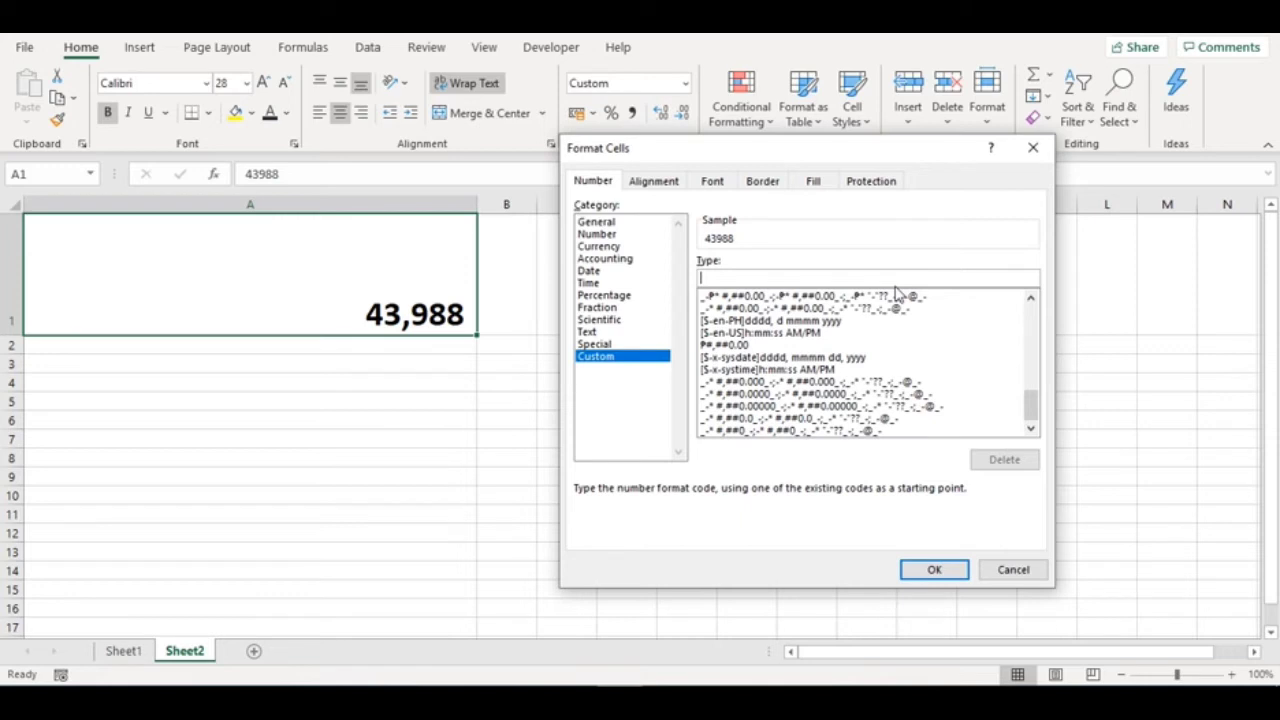
pyautogui.write('d')
pyautogui.write('d')
pyautogui.write('MMM ')
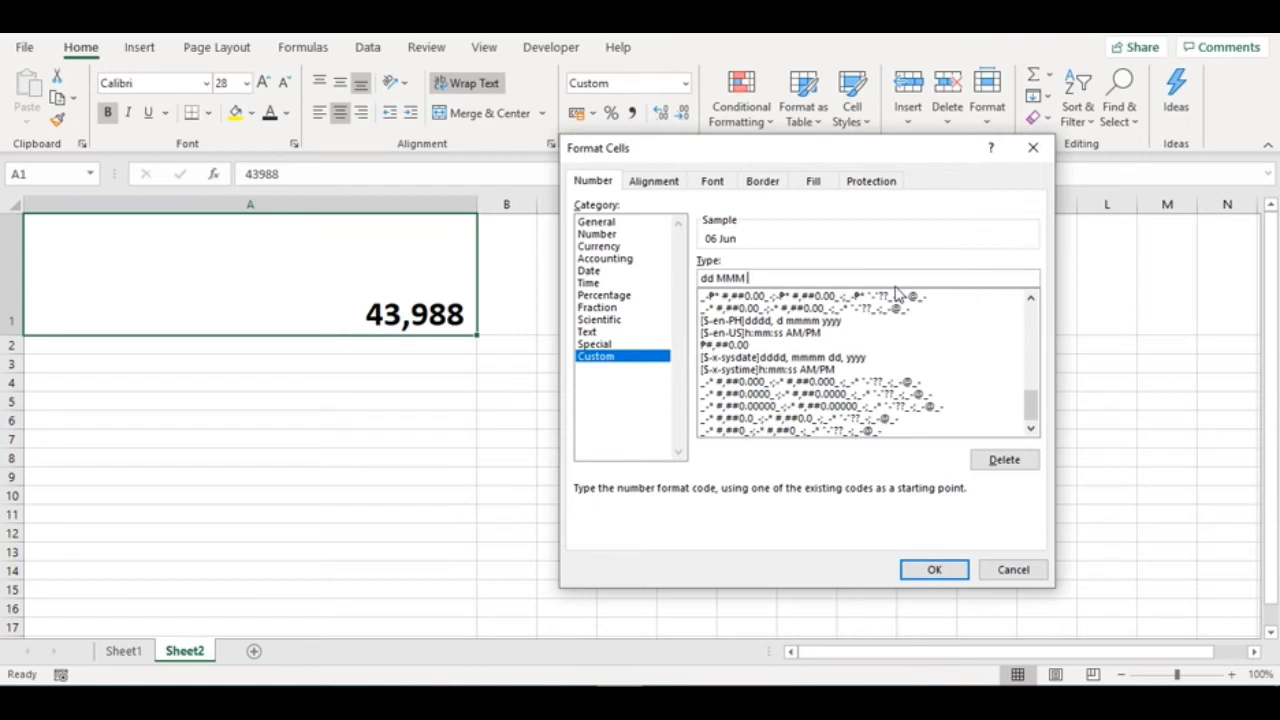
pyautogui.write('yy')
pyautogui.write('yy')
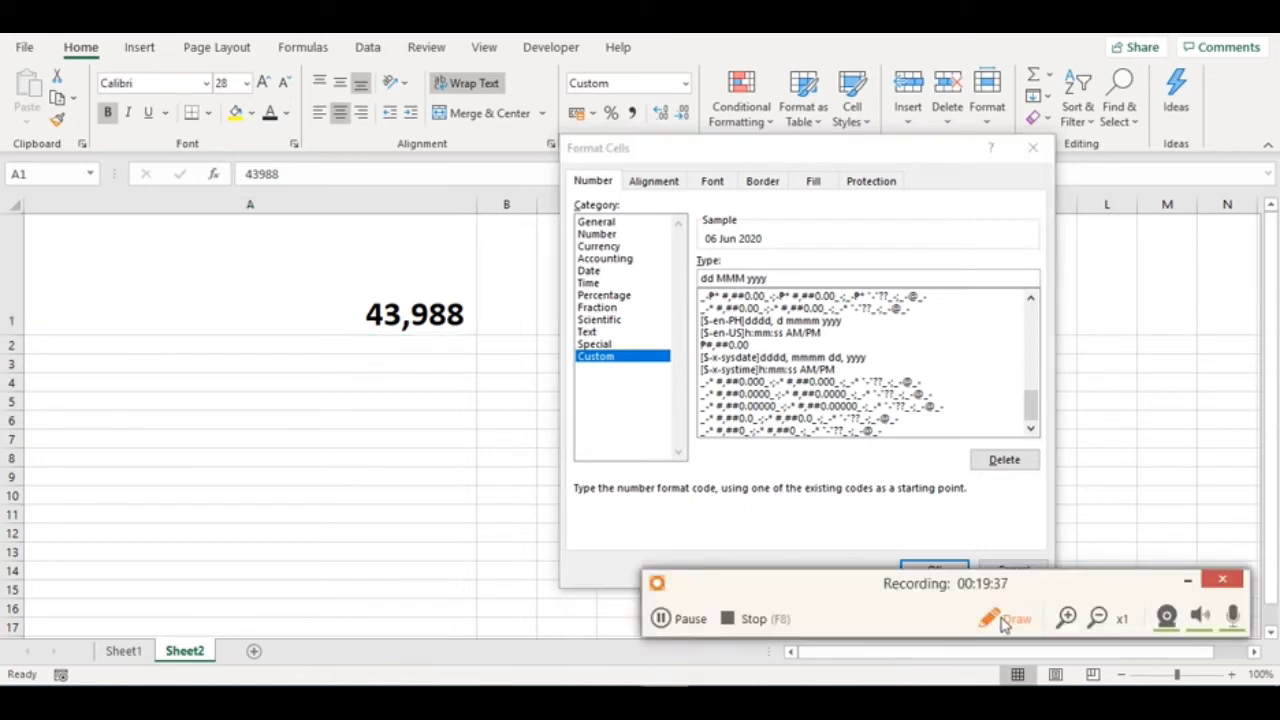
# Step: Apply the custom dd MMM yyyy format so A1 reads 06 Jun 2020
pyautogui.click(1003, 622)
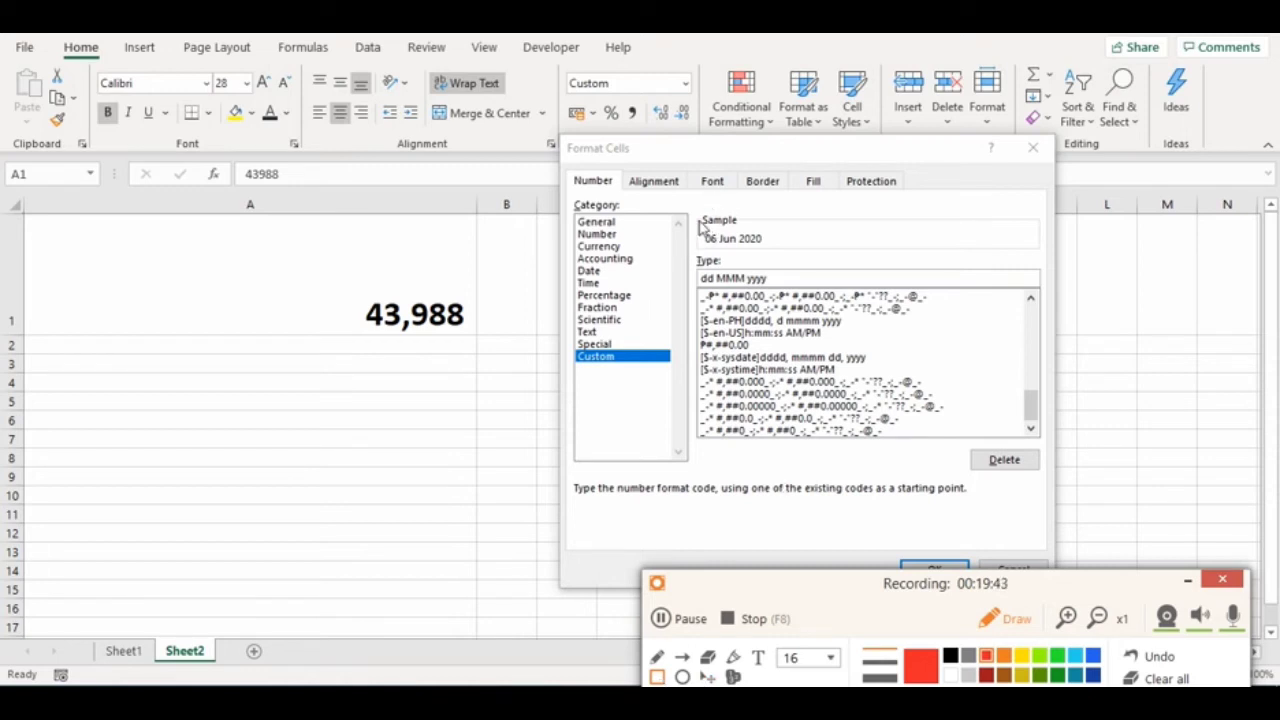
pyautogui.moveTo(697, 217); pyautogui.dragTo(962, 255)
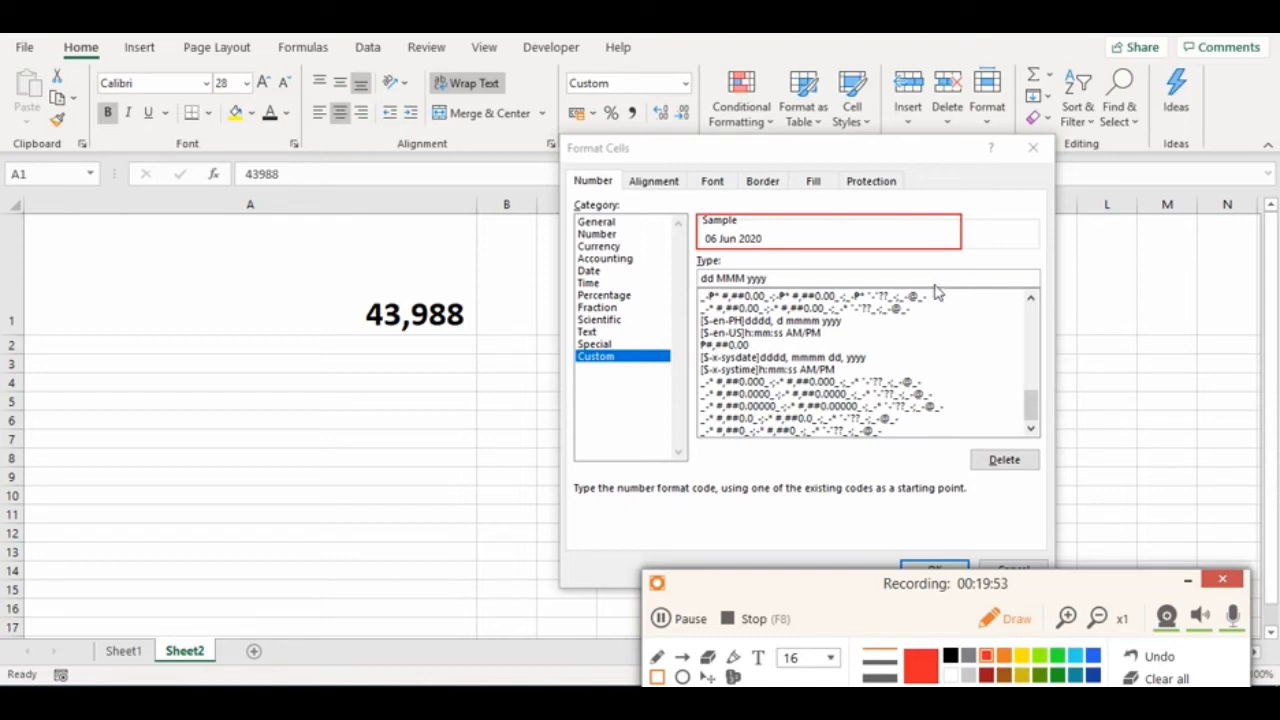
pyautogui.click(1158, 657)
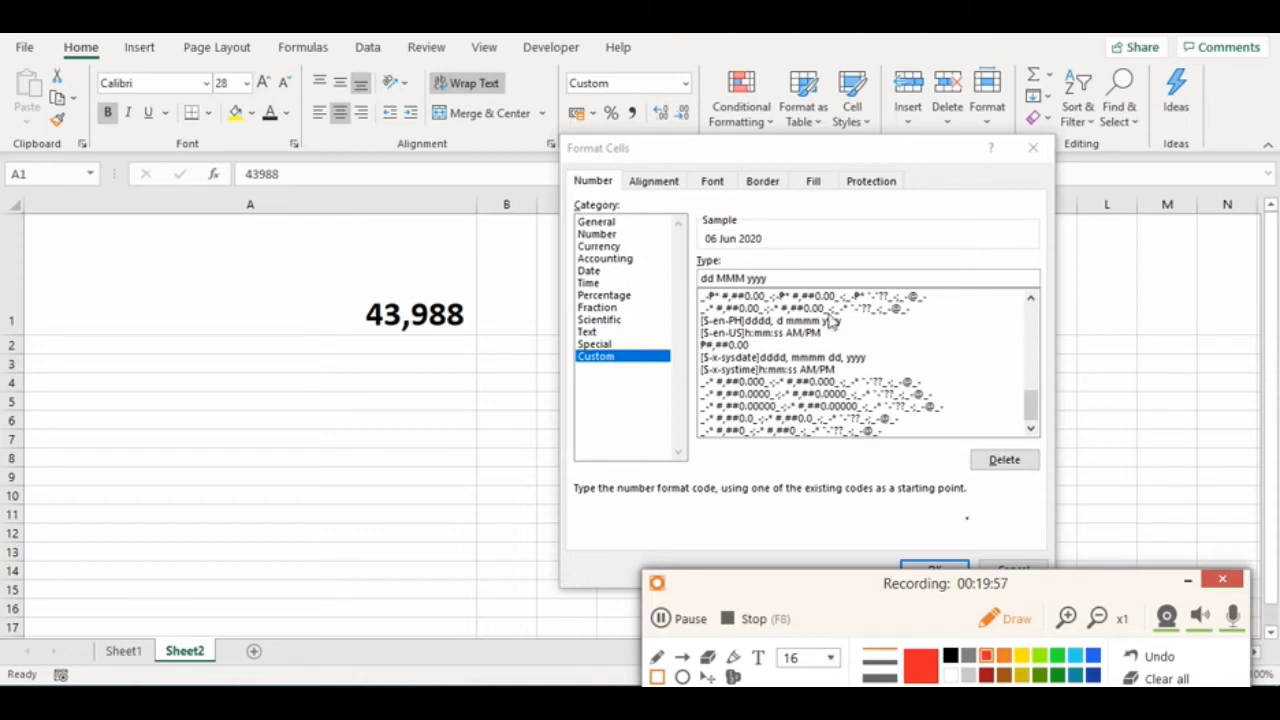
pyautogui.click(1187, 580)
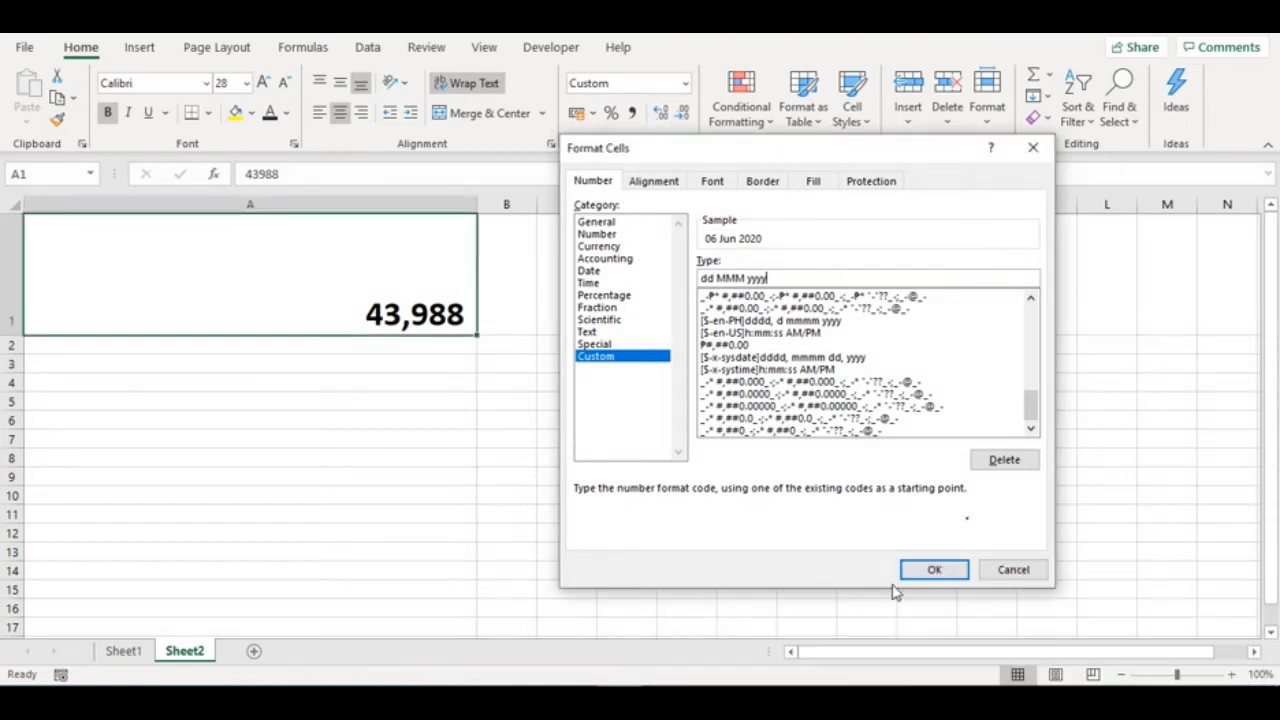
pyautogui.click(935, 570)
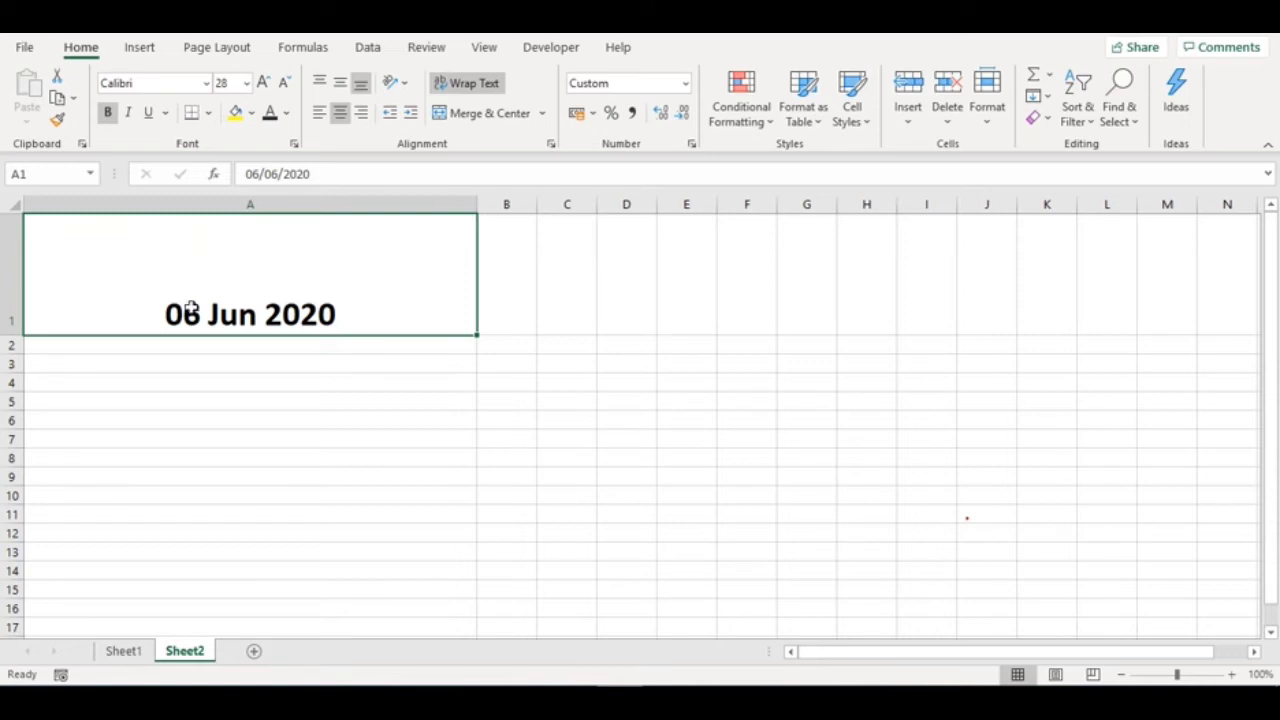
# Step: Set A1's font to Calibri Light, size 18, with Bold turned off
pyautogui.click(574, 700)
pyautogui.click(681, 619)
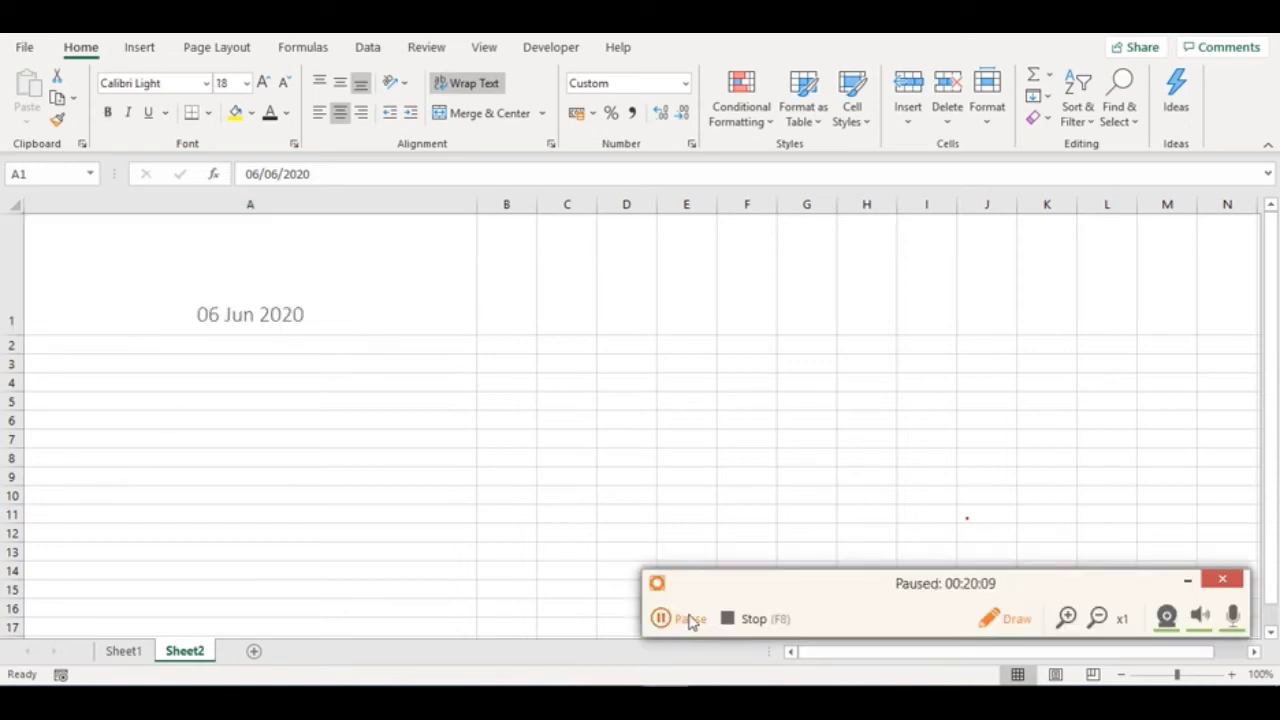
pyautogui.click(684, 619)
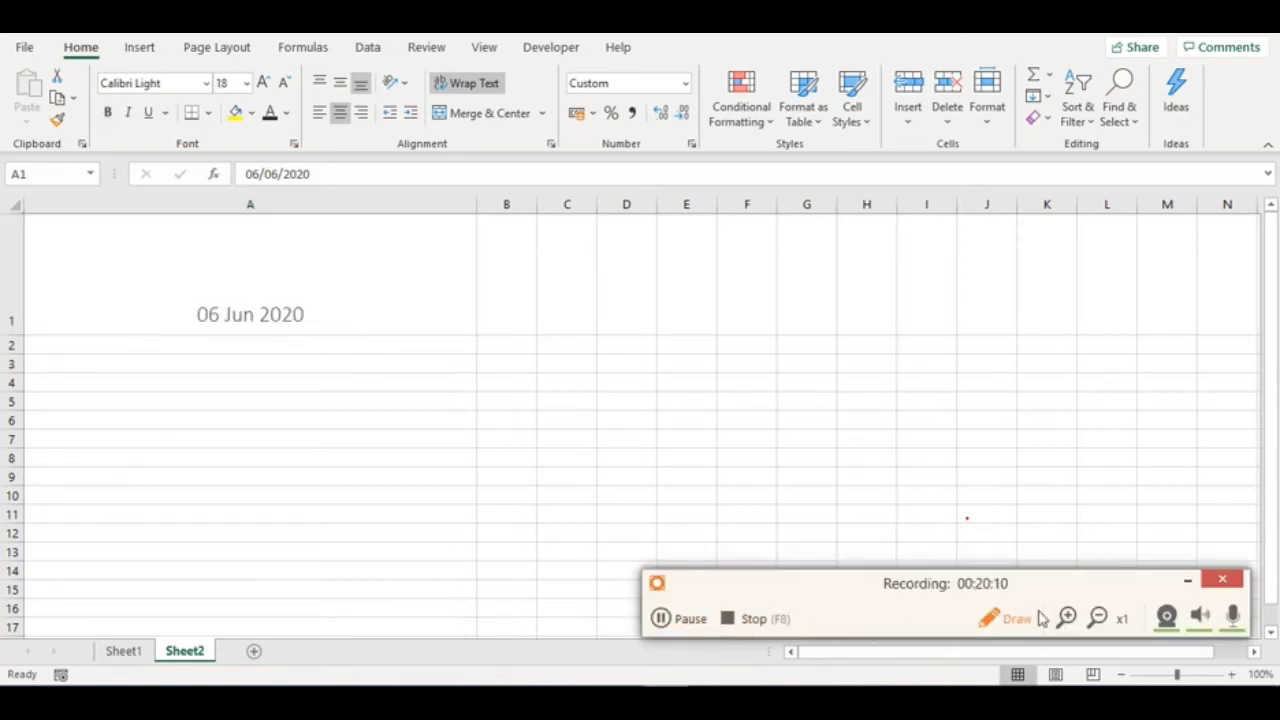
pyautogui.click(988, 618)
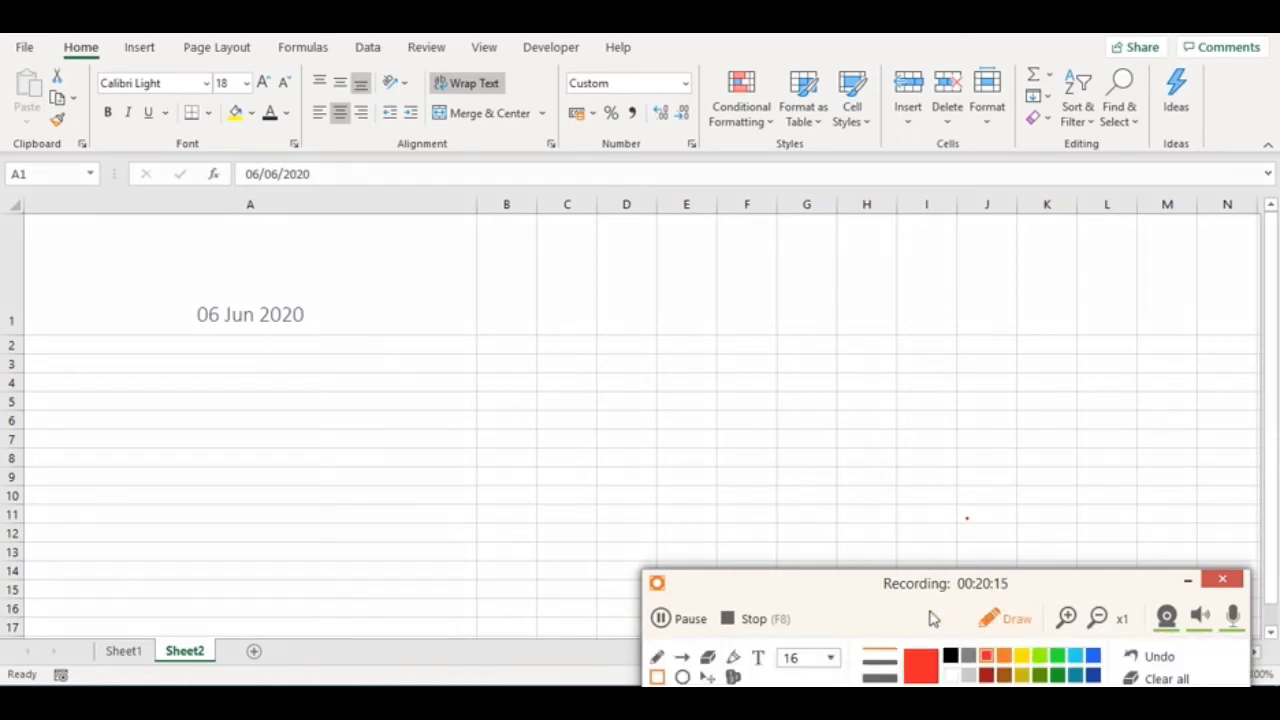
pyautogui.click(665, 680)
pyautogui.moveTo(708, 50)
pyautogui.mouseDown()
pyautogui.moveTo(842, 163)
pyautogui.moveTo(884, 173)
pyautogui.mouseUp()
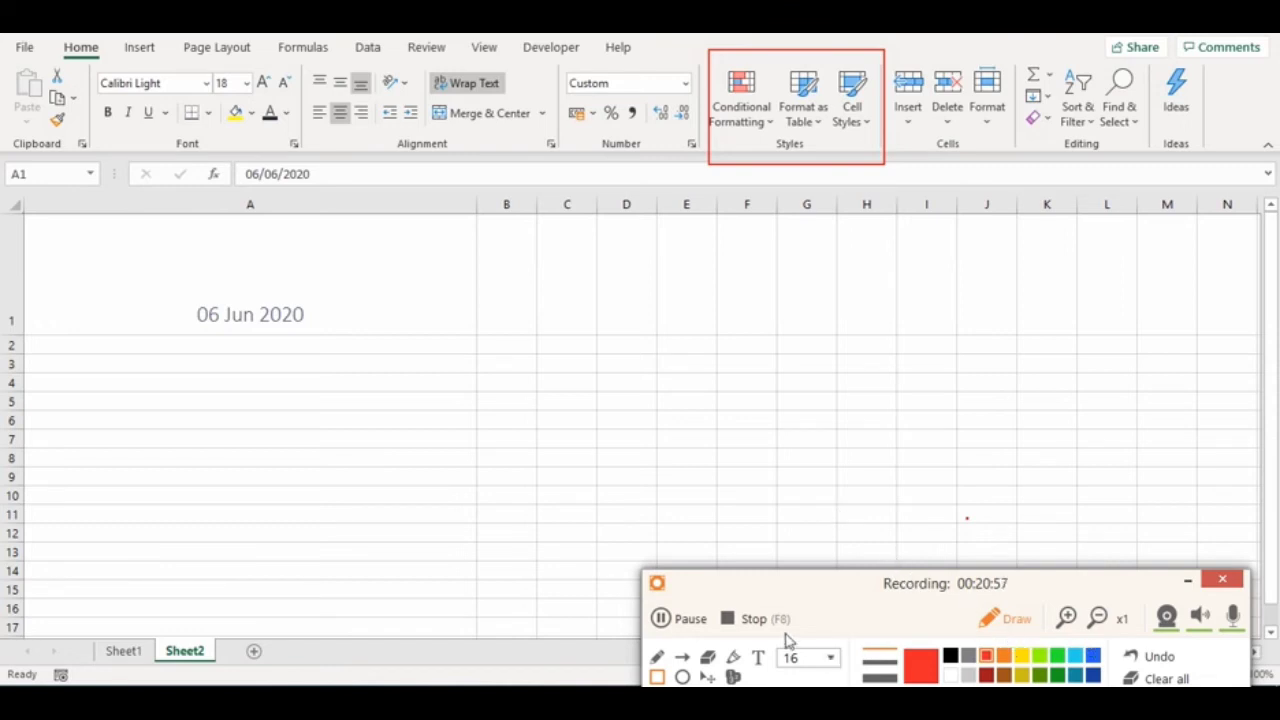
pyautogui.click(700, 620)
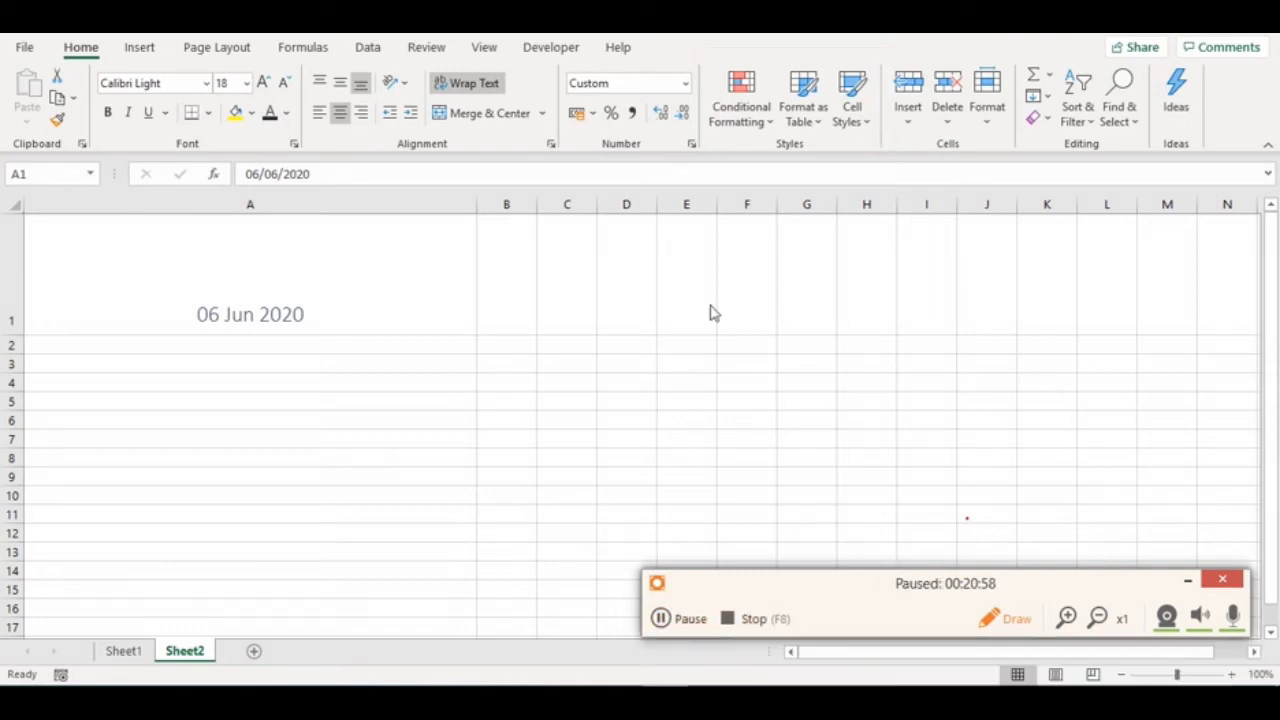
pyautogui.click(763, 126)
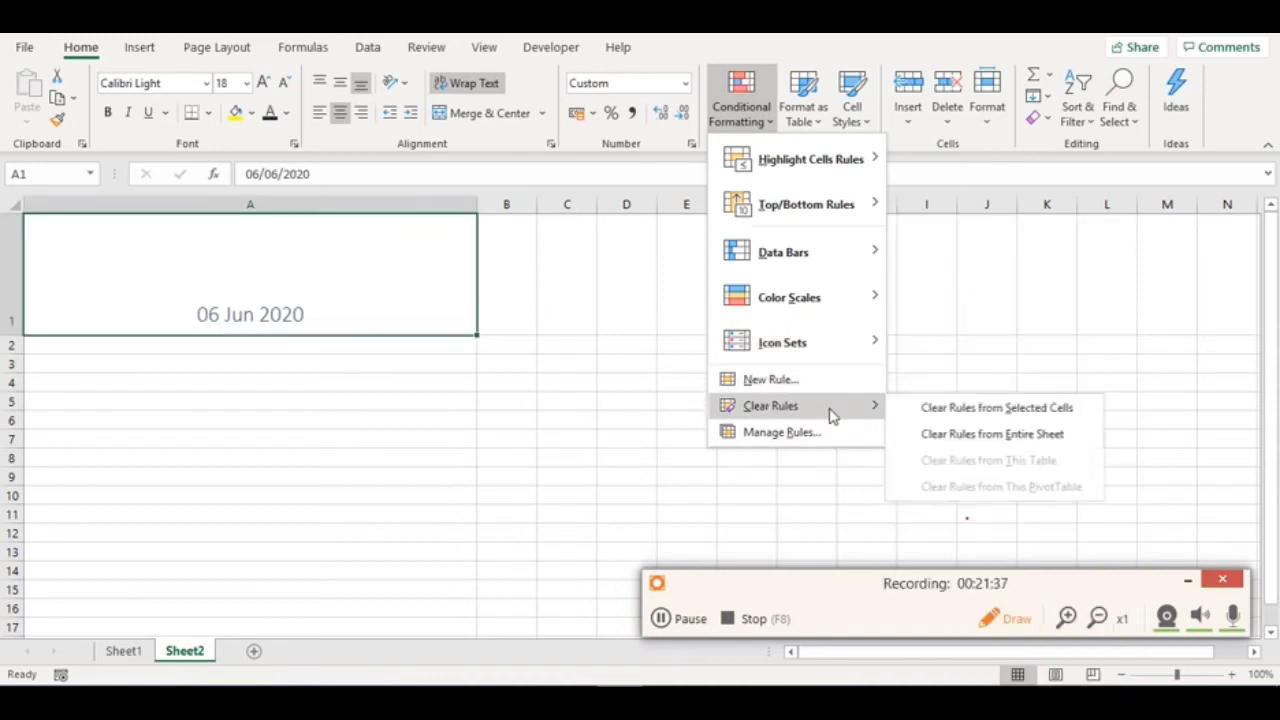
pyautogui.moveTo(771, 405)
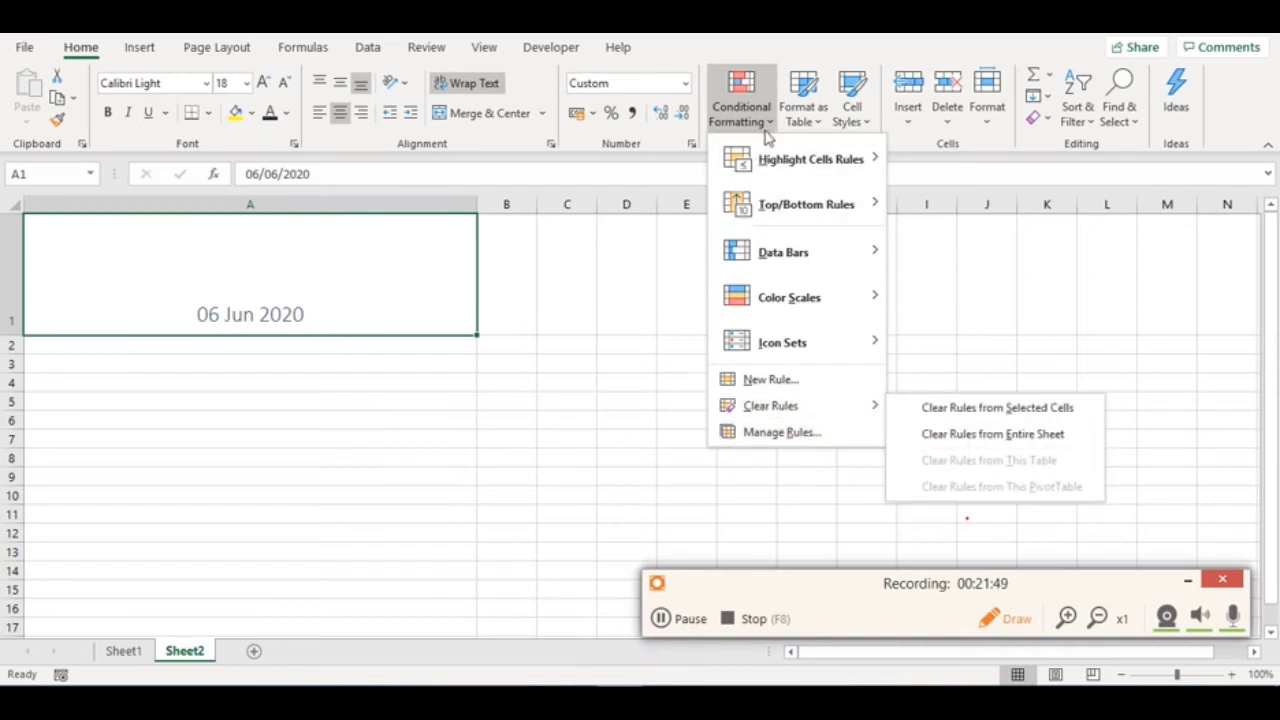
pyautogui.click(792, 121)
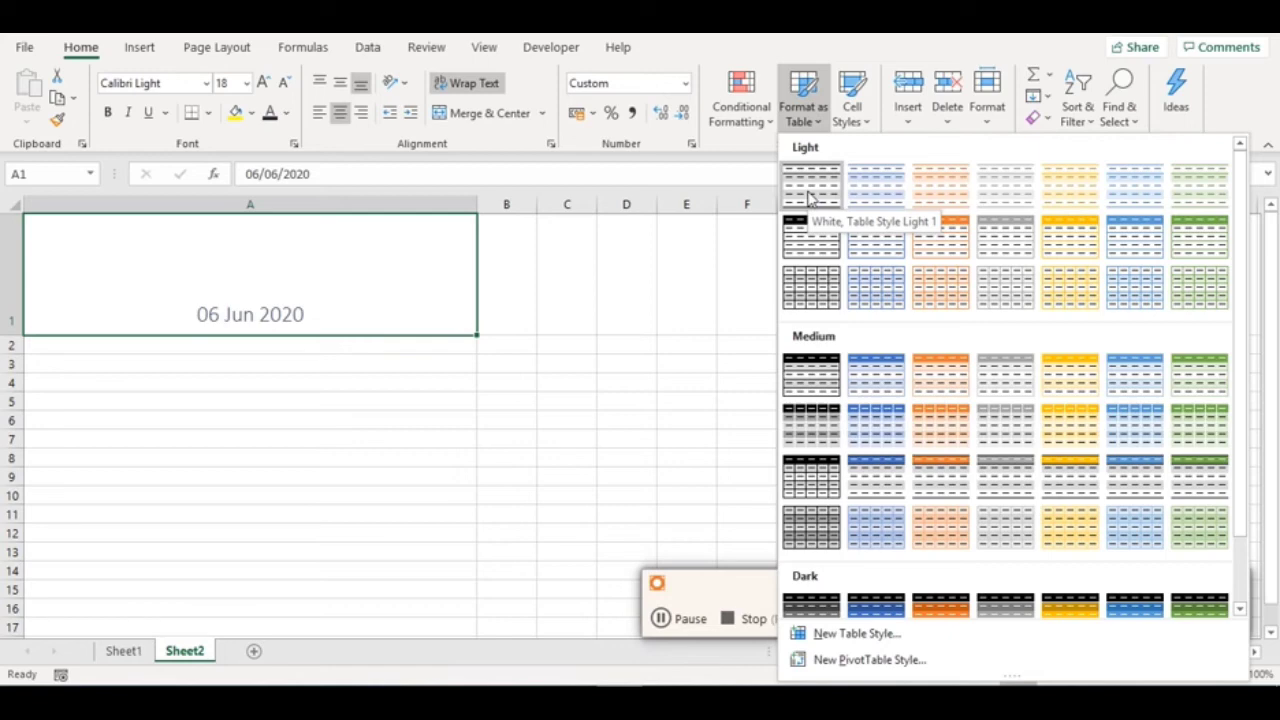
pyautogui.click(857, 112)
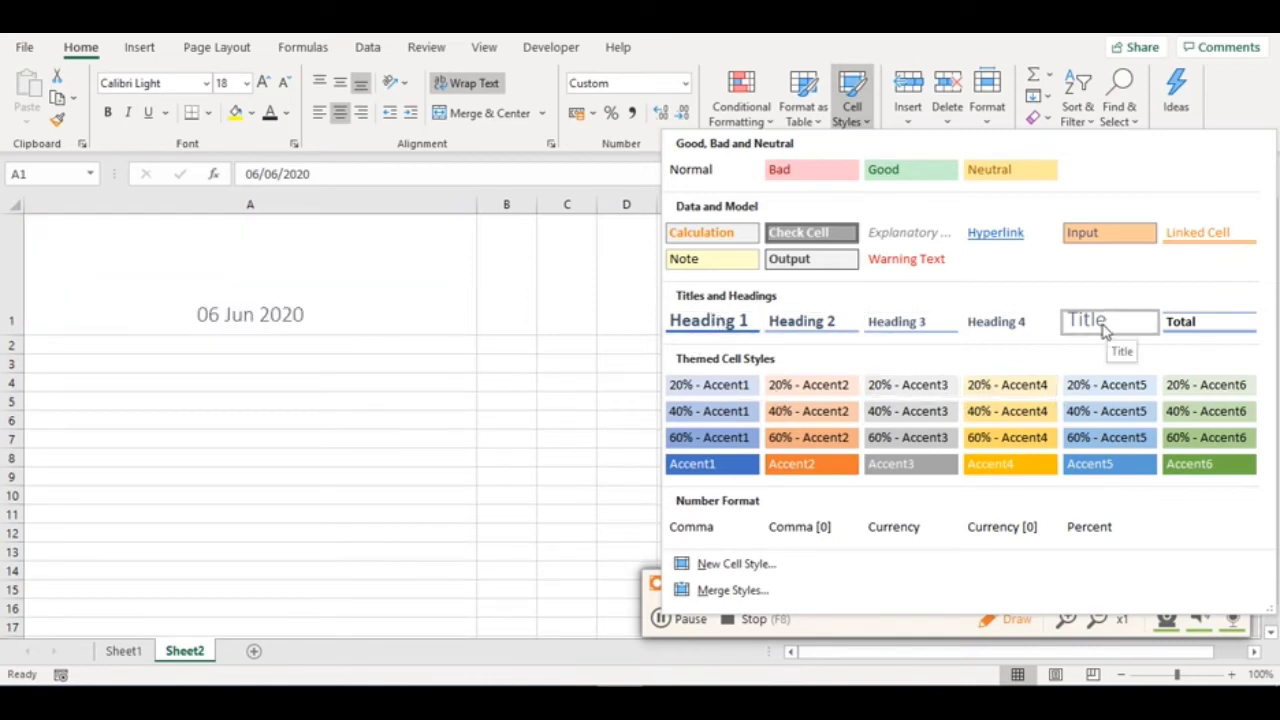
pyautogui.click(868, 125)
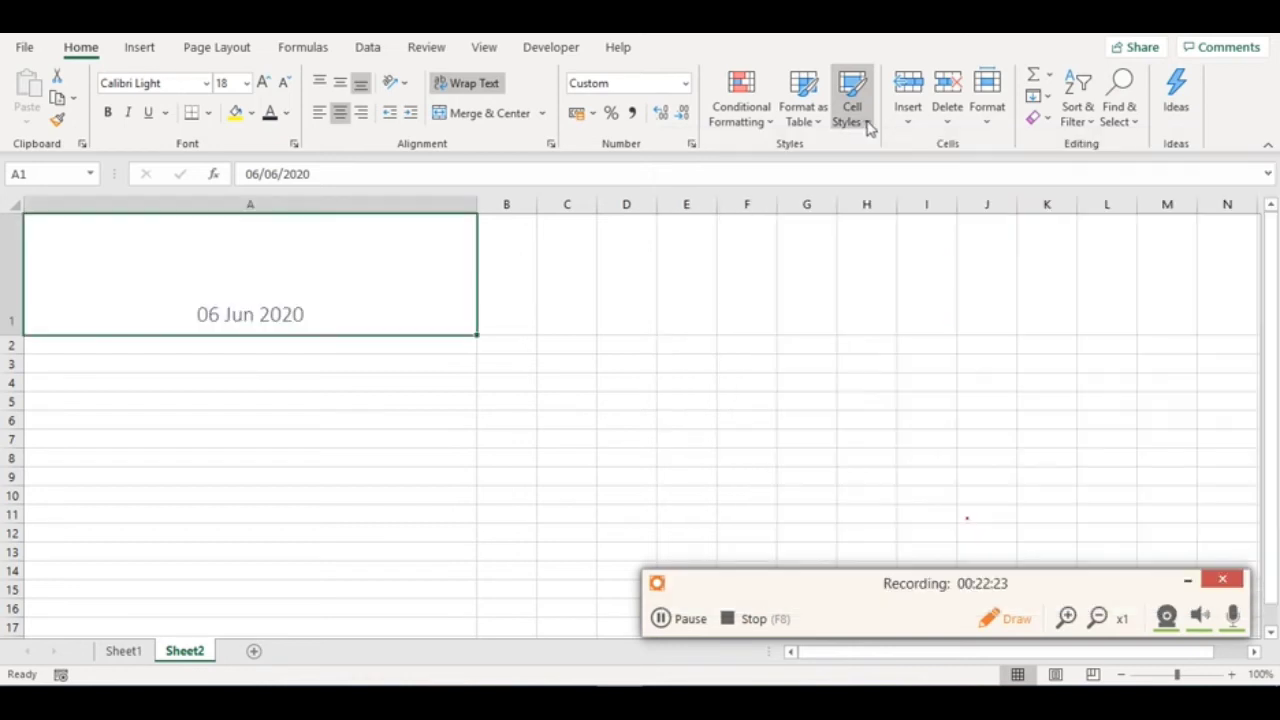
pyautogui.click(1005, 630)
pyautogui.click(1005, 628)
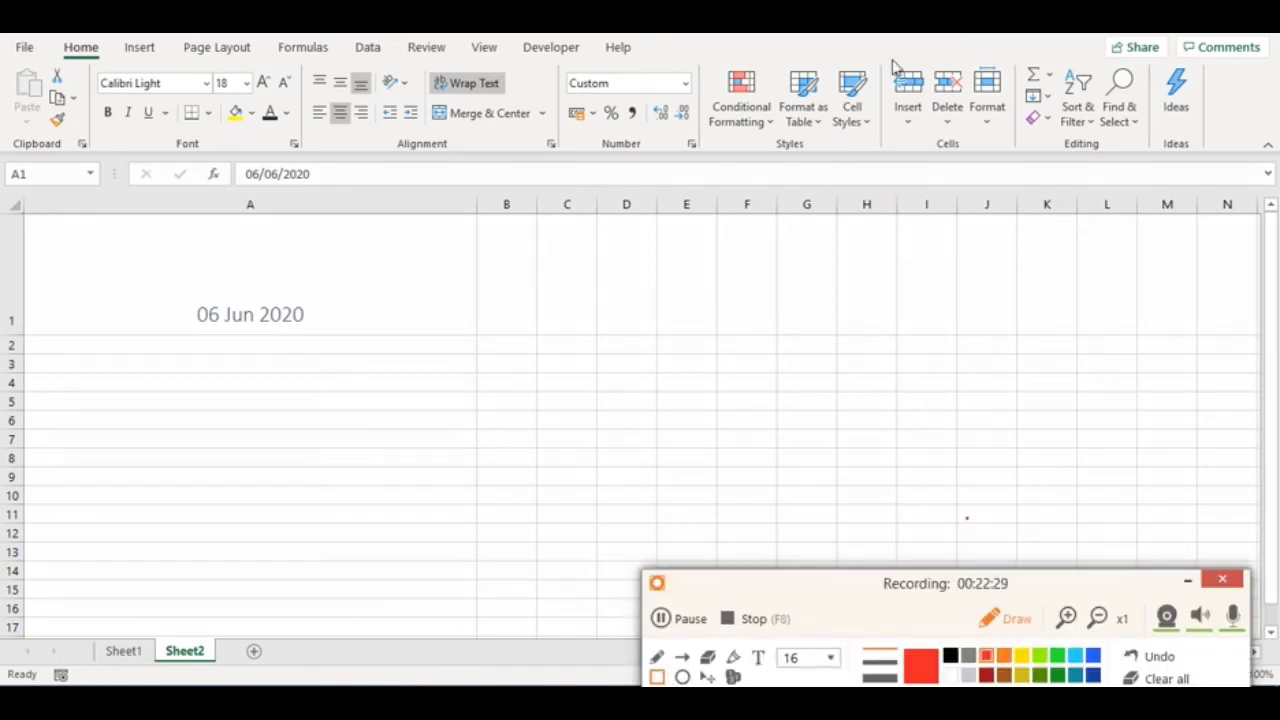
pyautogui.moveTo(885, 48)
pyautogui.mouseDown()
pyautogui.moveTo(888, 72)
pyautogui.moveTo(1024, 168)
pyautogui.moveTo(1014, 160)
pyautogui.mouseUp()
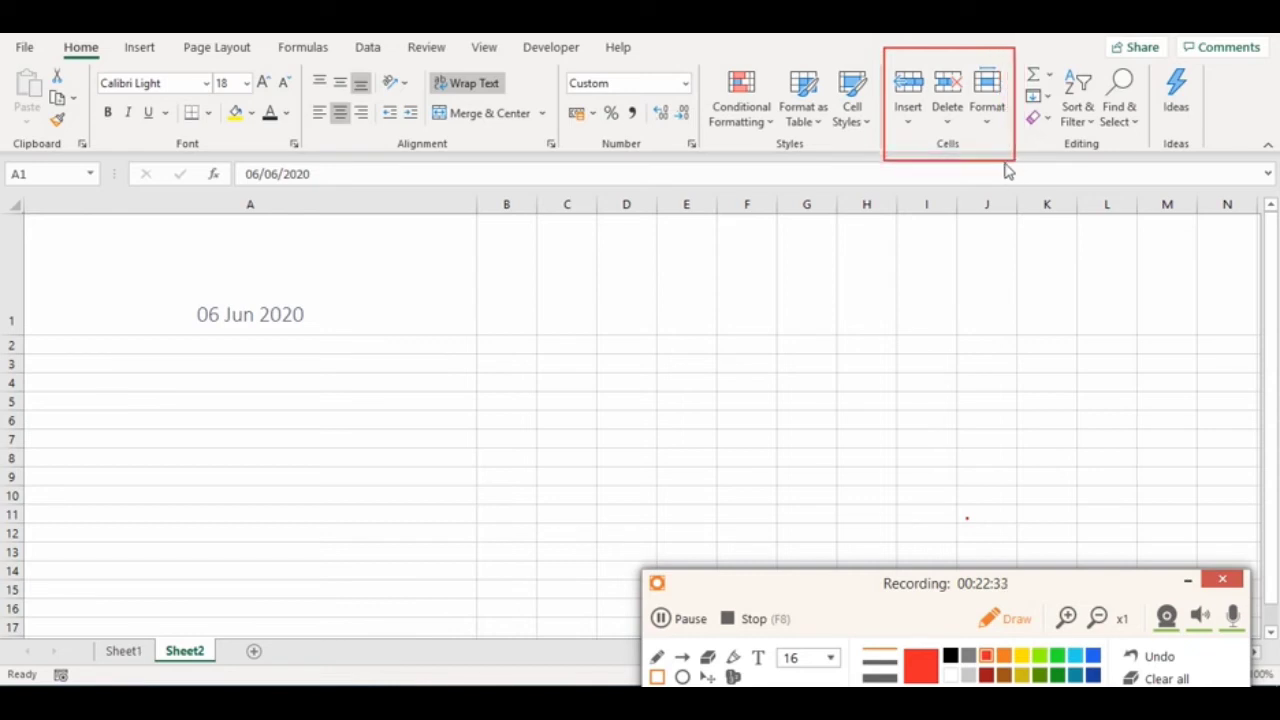
pyautogui.click(1132, 660)
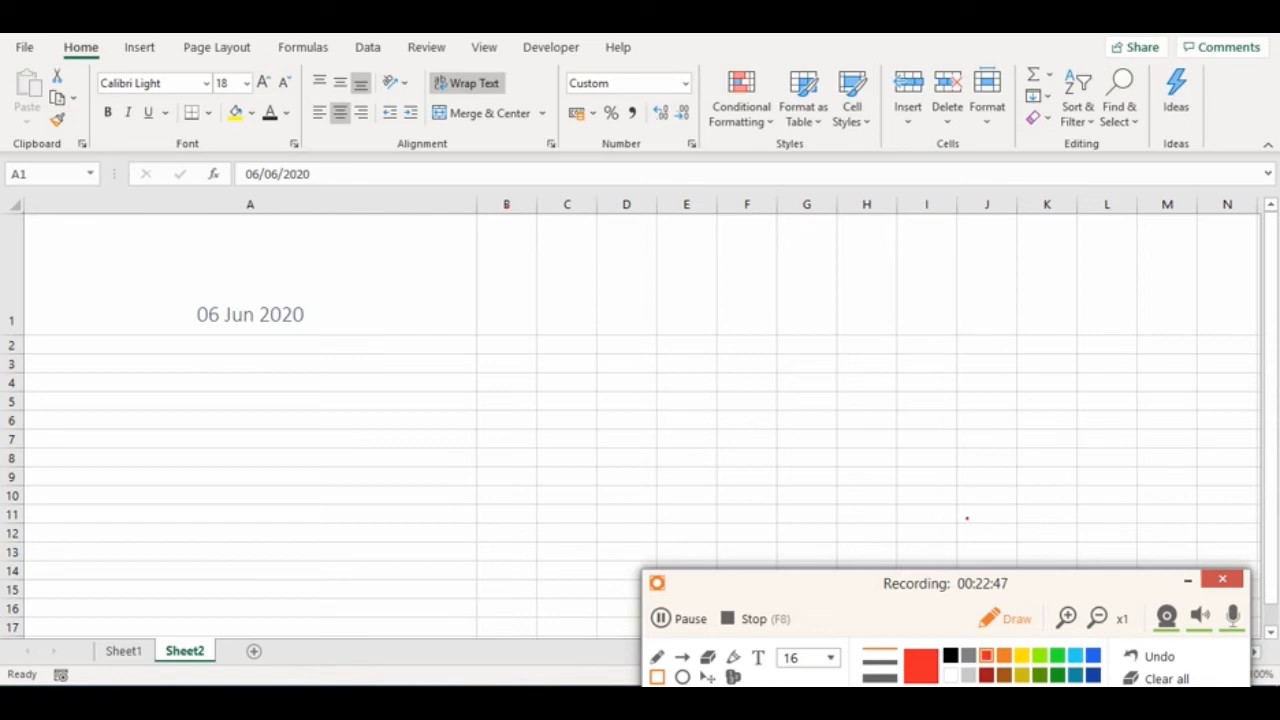
pyautogui.click(1159, 660)
# Step: Select column B and insert a new sheet column in its place
pyautogui.click(1185, 588)
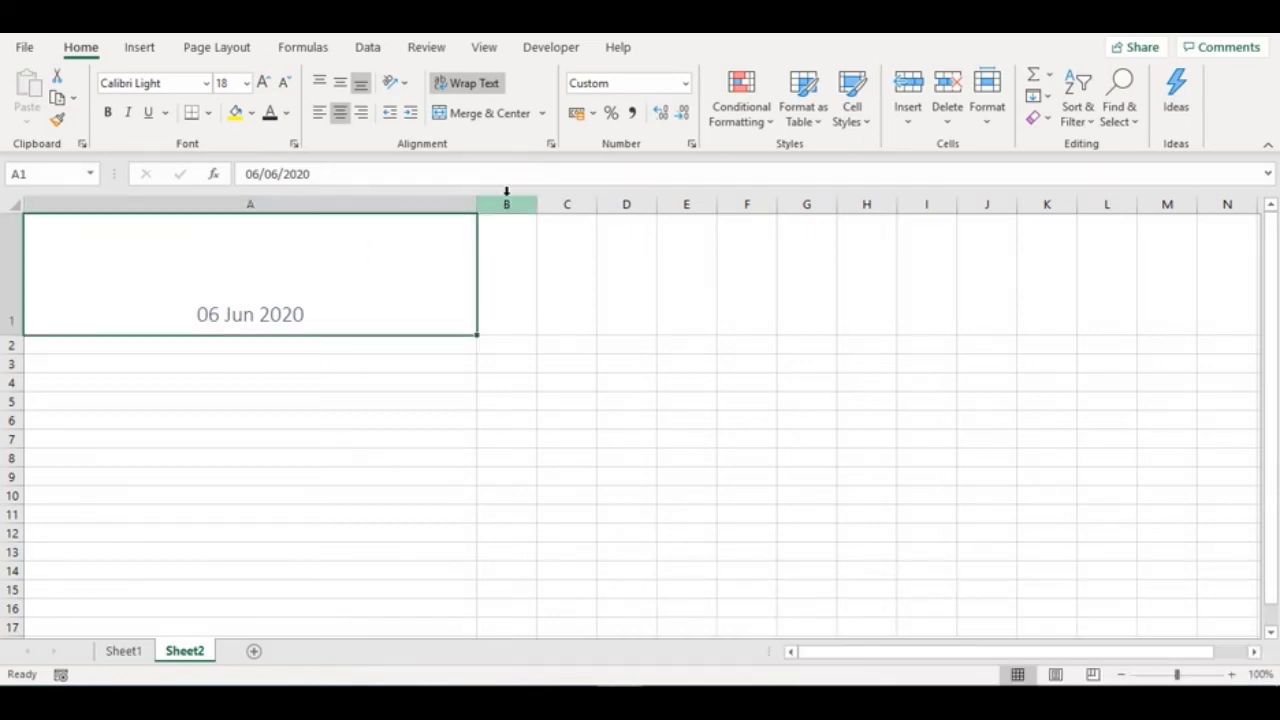
pyautogui.click(506, 204)
pyautogui.click(908, 121)
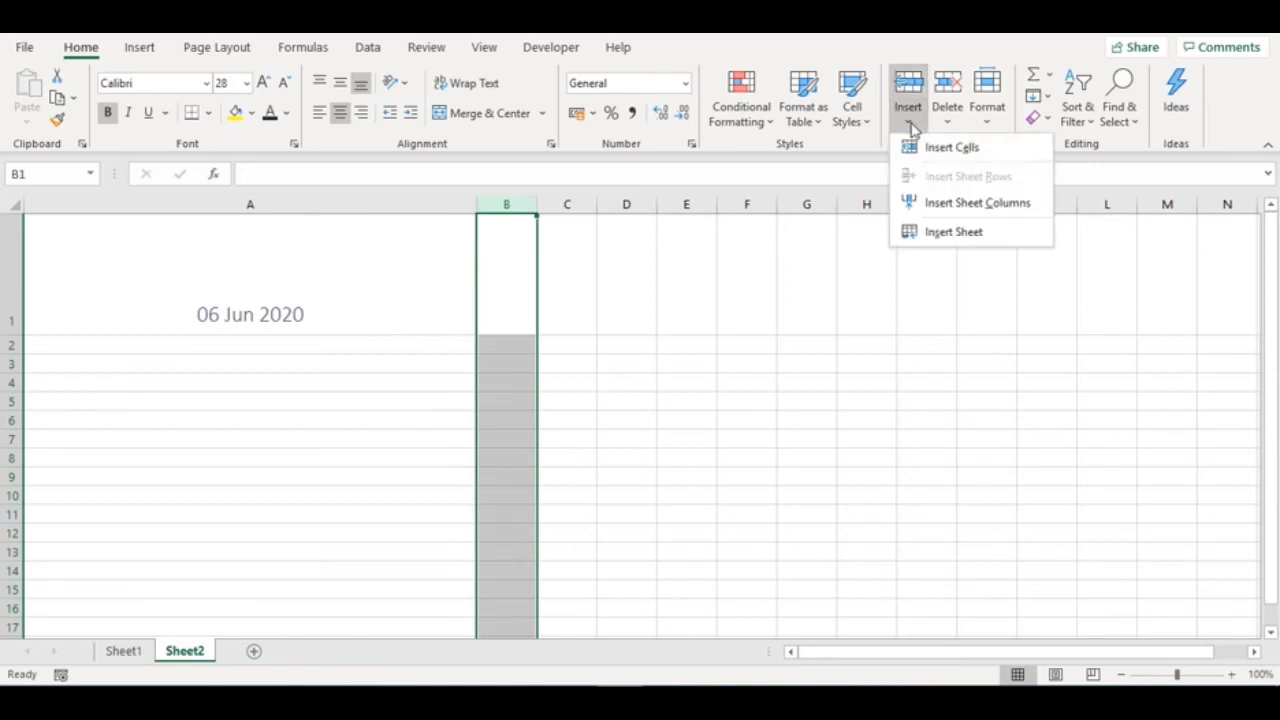
pyautogui.click(942, 148)
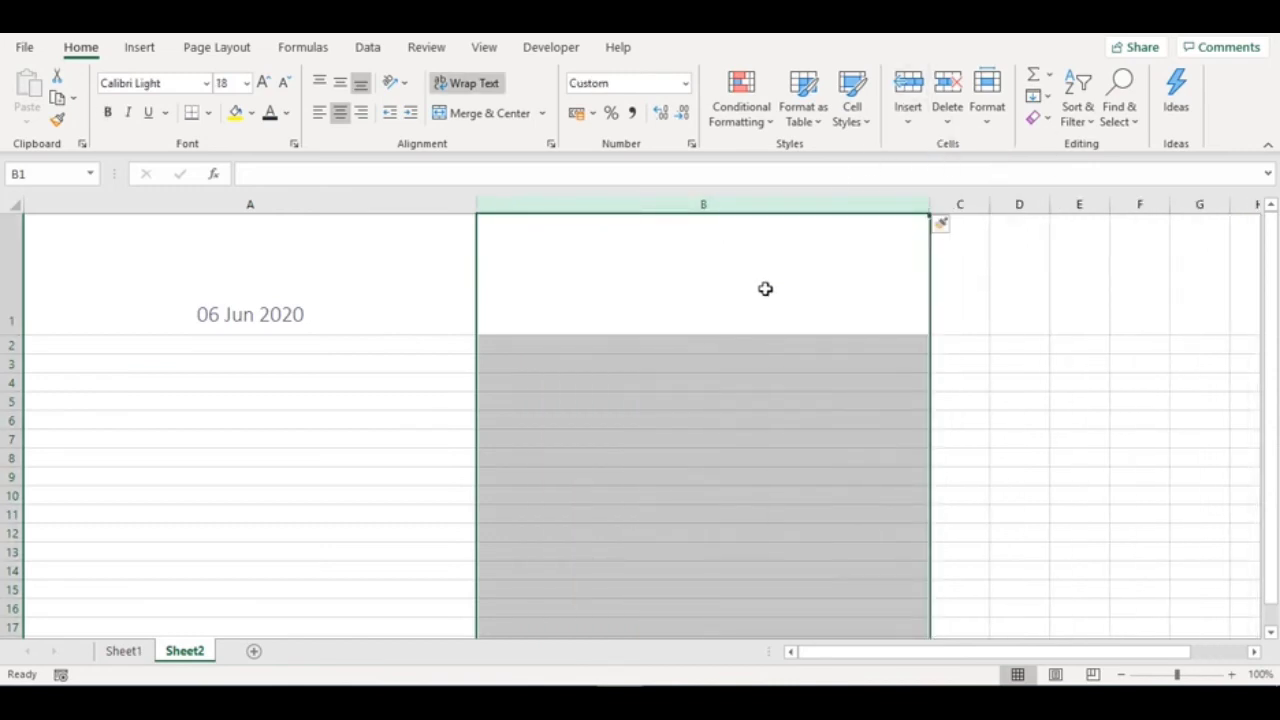
# Step: Select cell B2 and insert a new sheet row above row 2
pyautogui.click(906, 122)
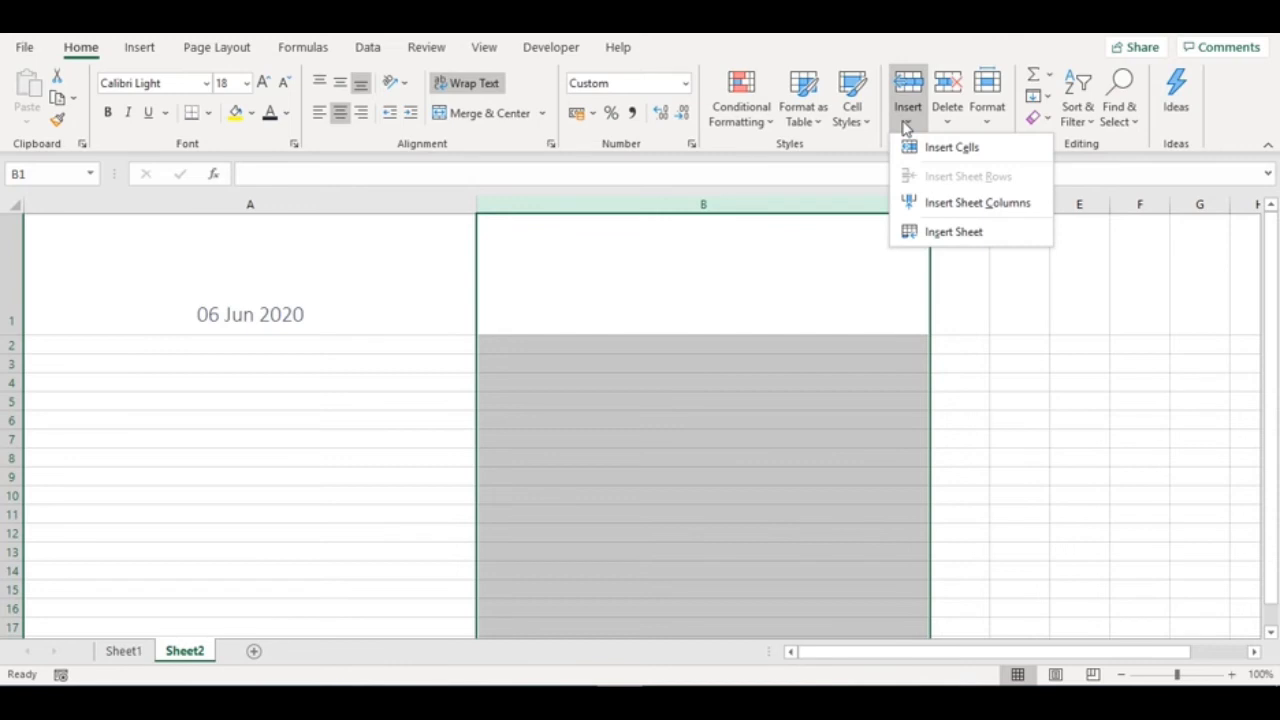
pyautogui.click(699, 368)
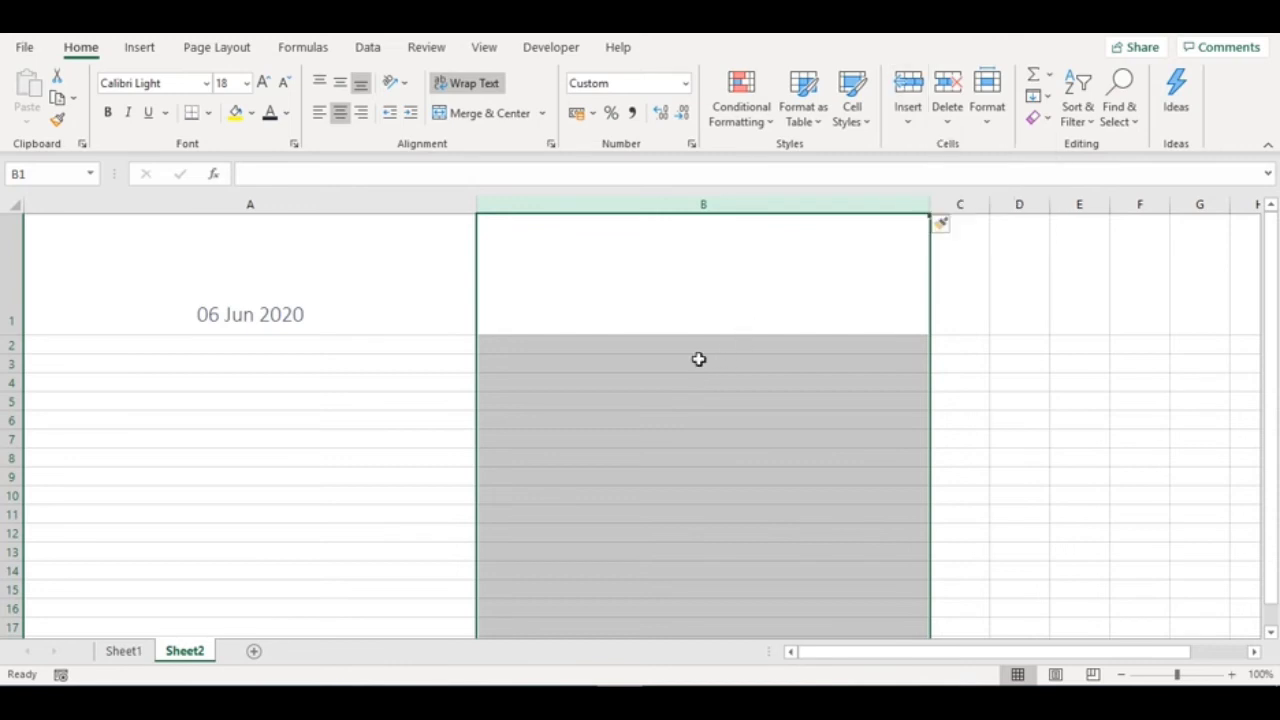
pyautogui.click(697, 348)
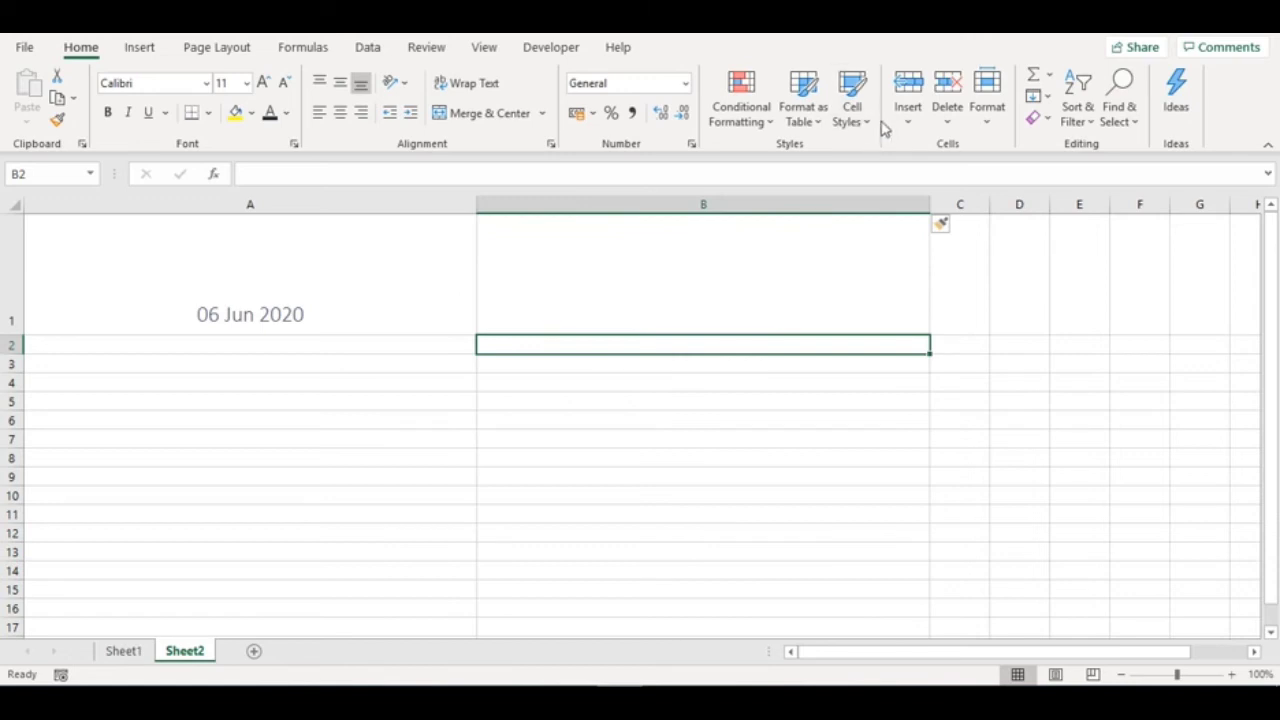
pyautogui.click(916, 131)
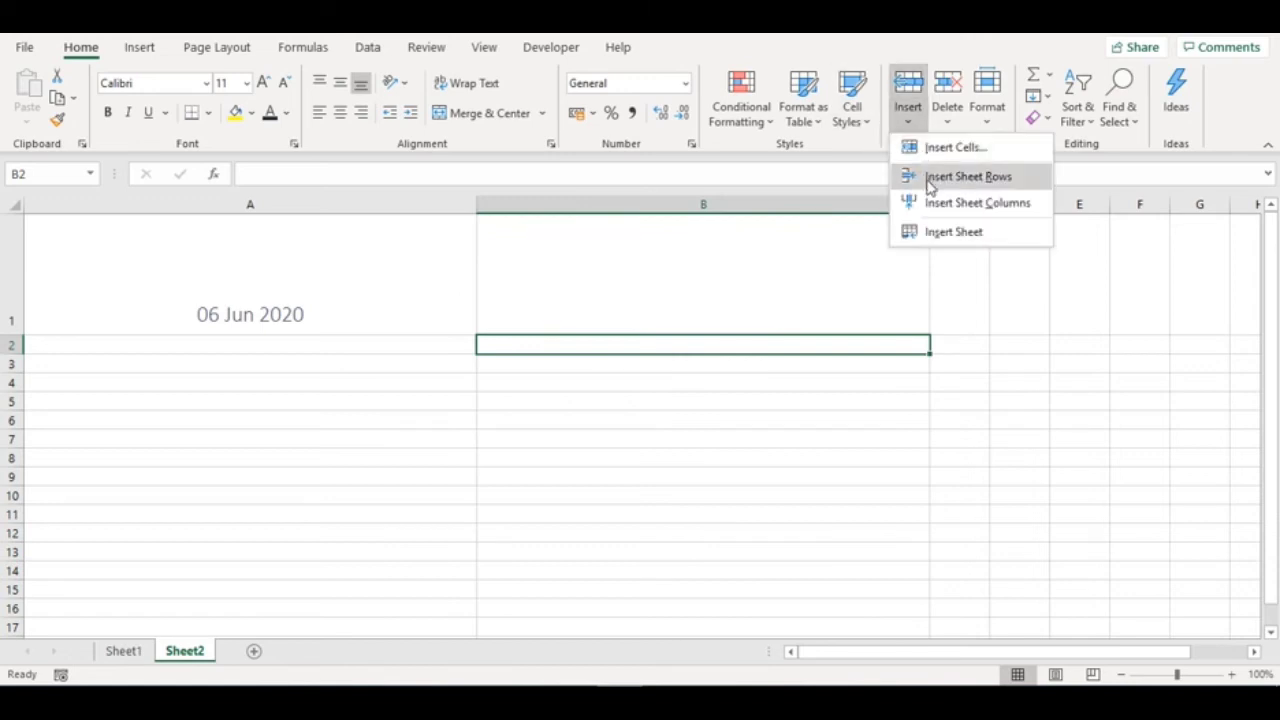
pyautogui.click(929, 178)
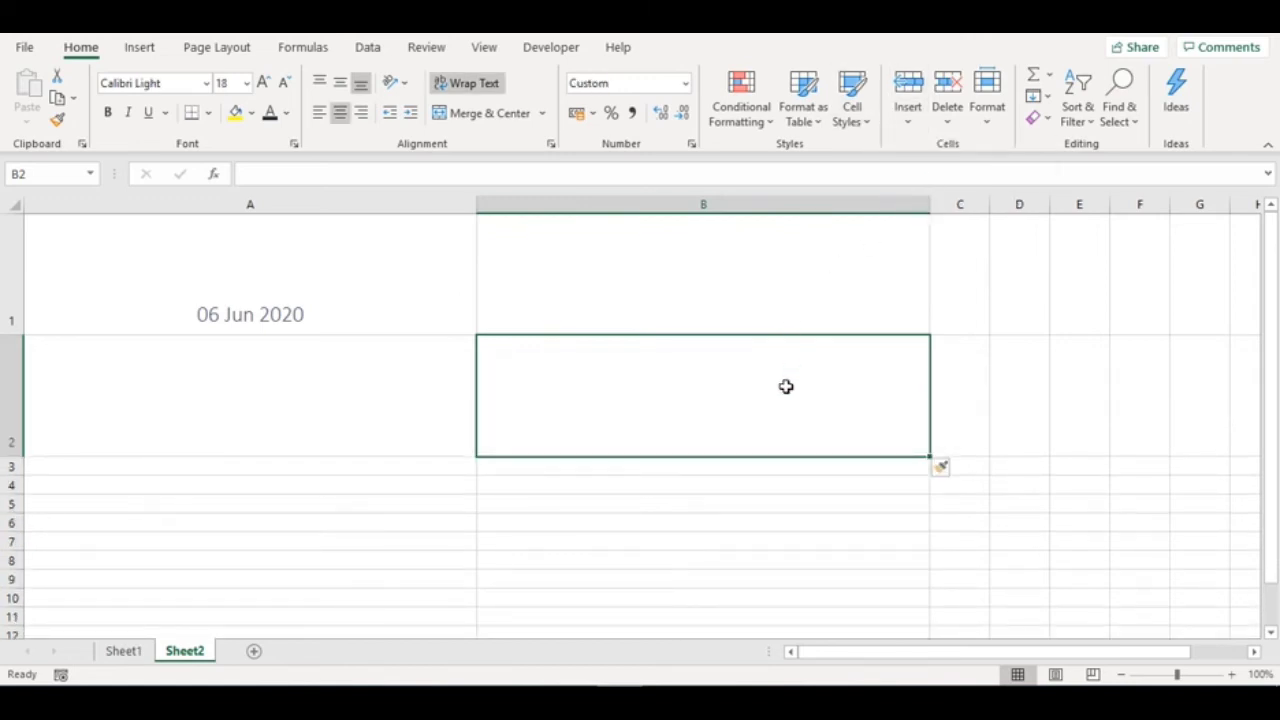
pyautogui.click(950, 128)
pyautogui.click(978, 148)
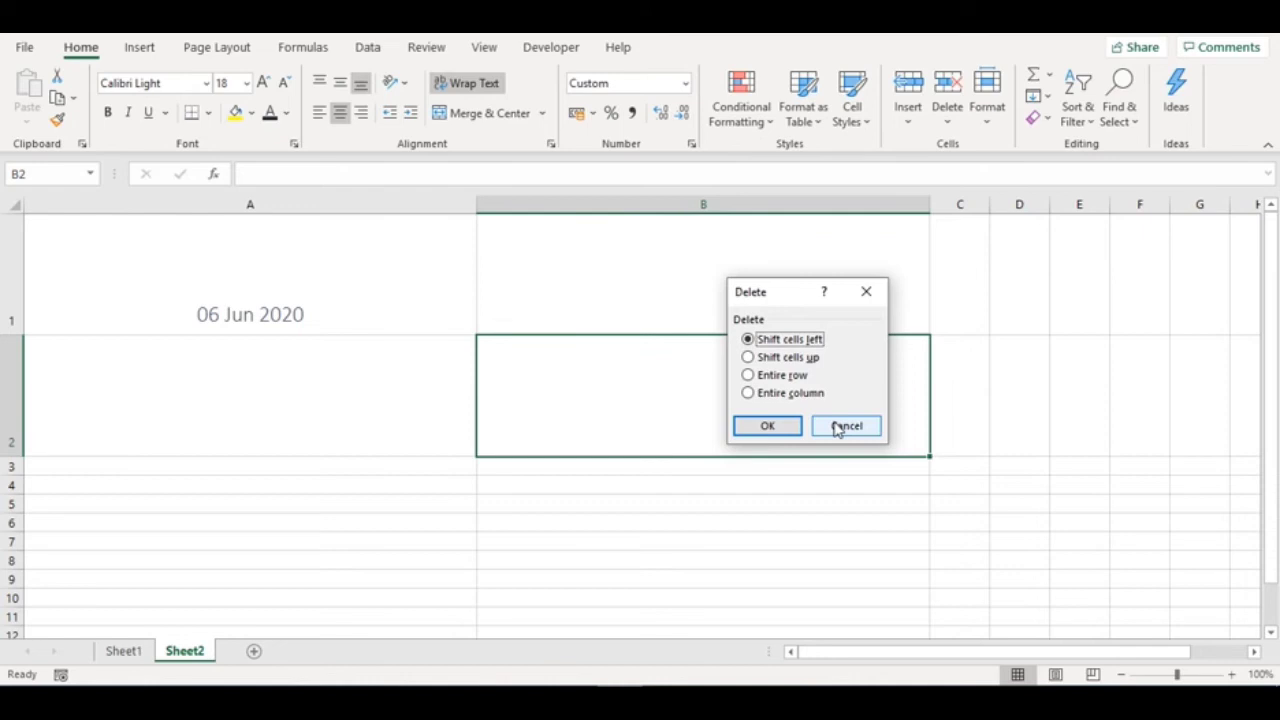
pyautogui.click(838, 428)
pyautogui.click(655, 294)
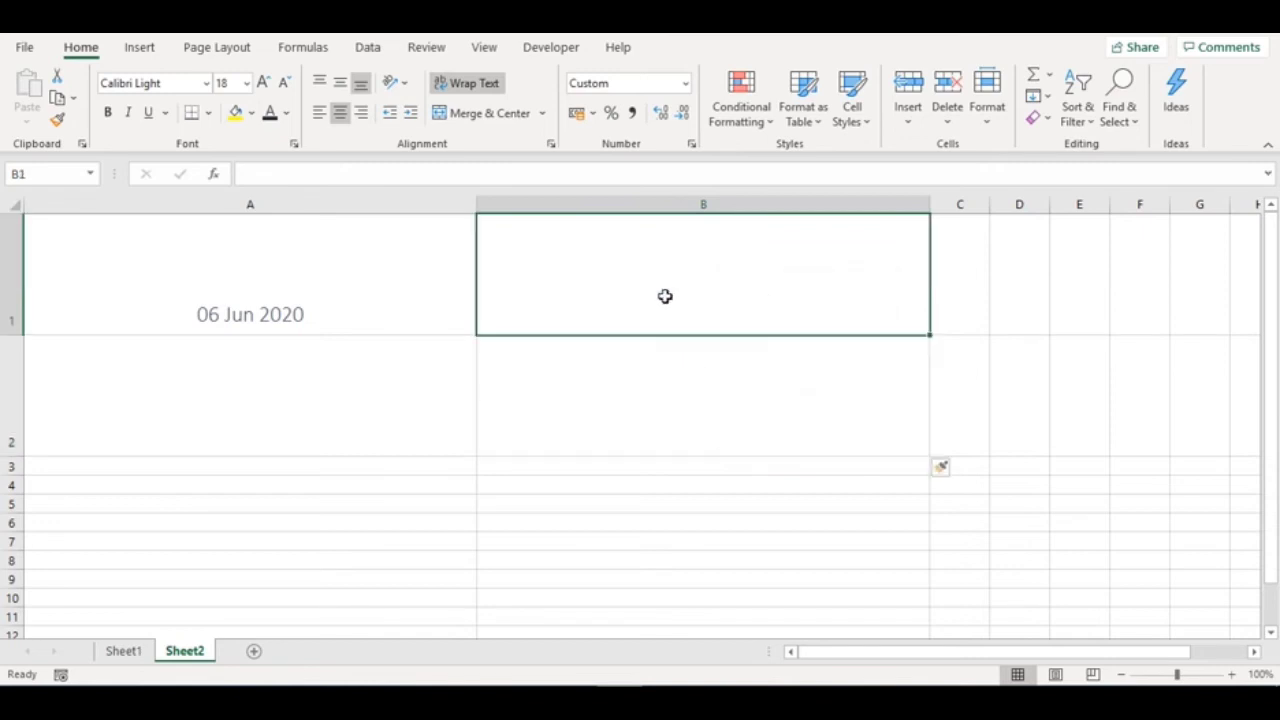
# Step: Enter 'sample 2' in B1 and 'sample 3' in C1, then autofit column C
pyautogui.write('sam')
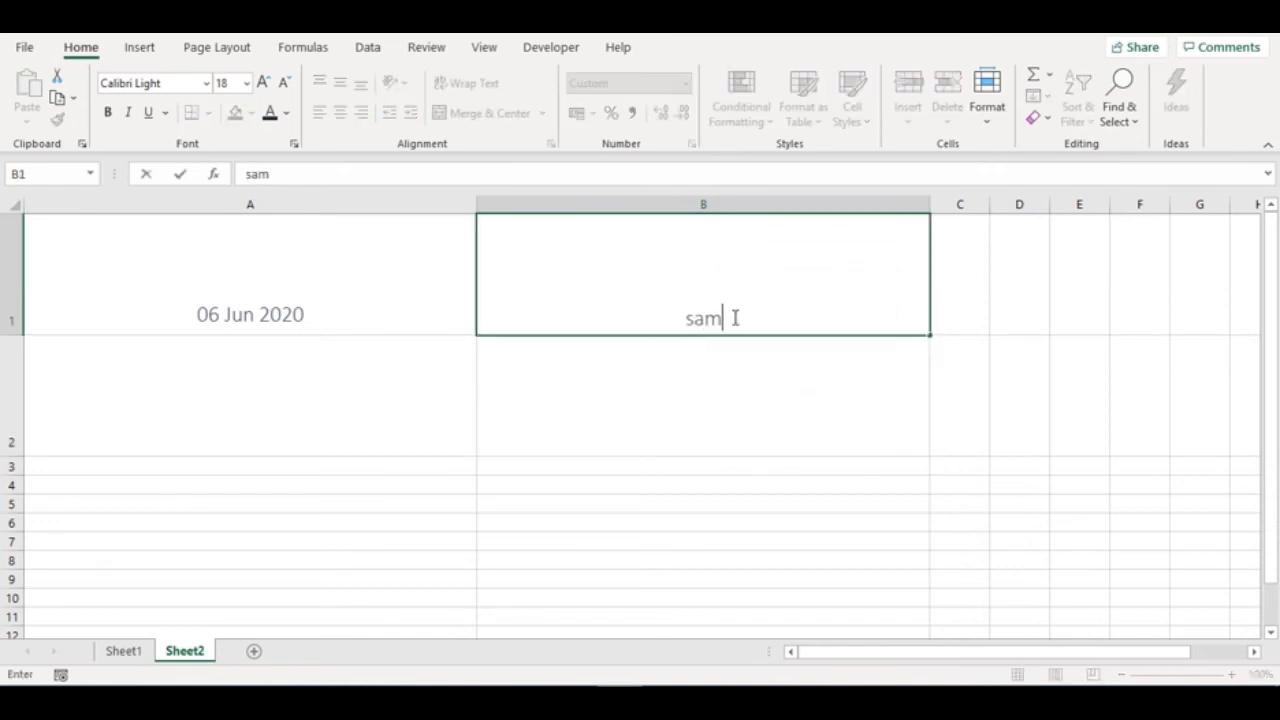
pyautogui.write('ple 2')
pyautogui.press('Tab')
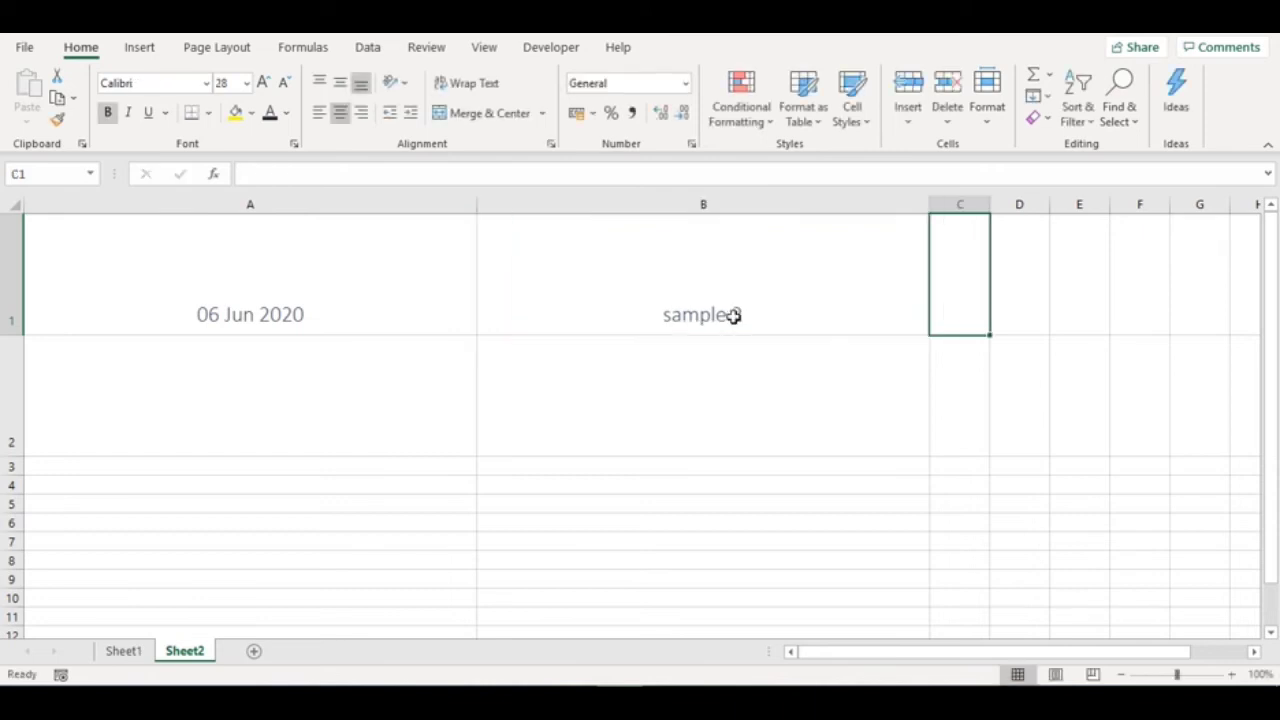
pyautogui.write('sample')
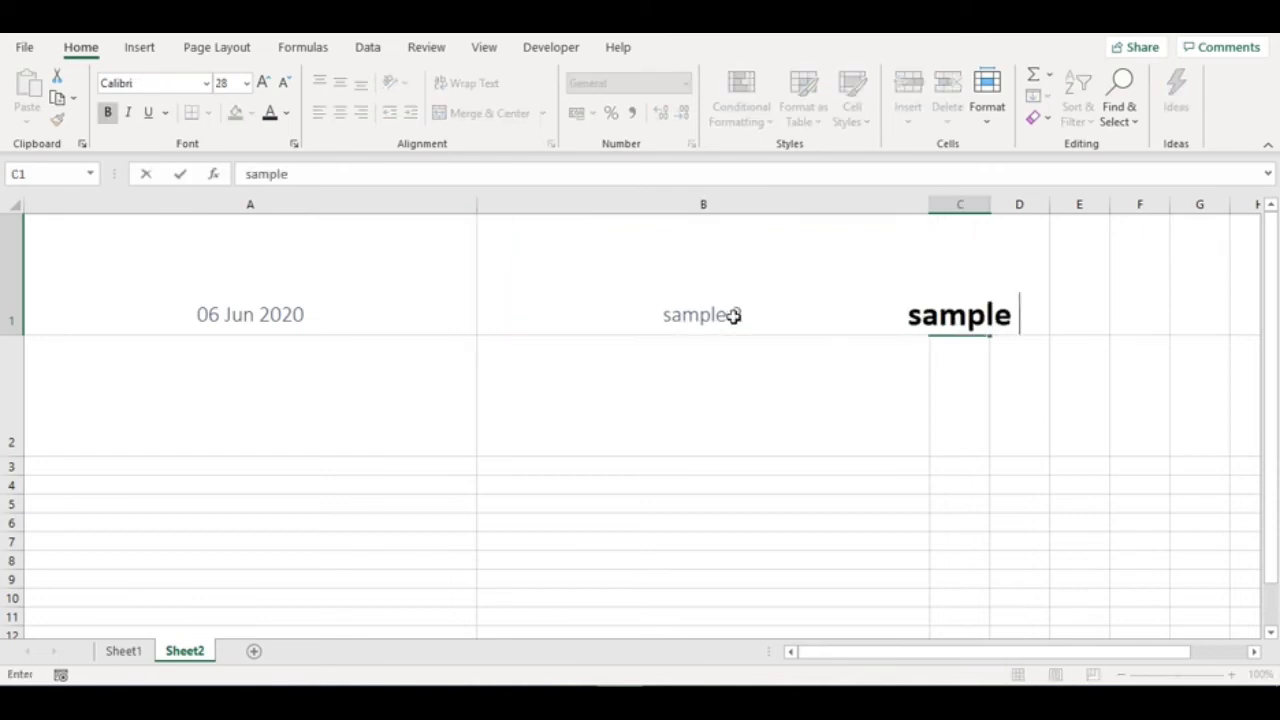
pyautogui.write(' 3')
pyautogui.press('Return')
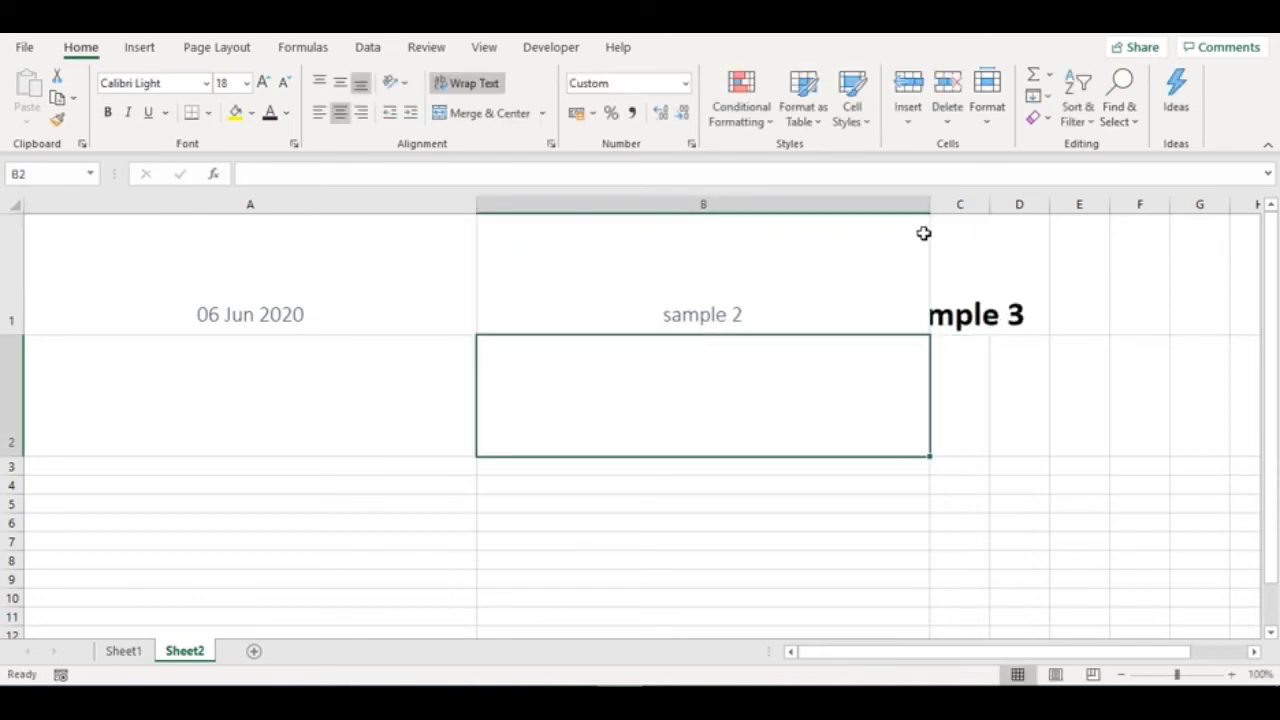
pyautogui.doubleClick(990, 204)
pyautogui.click(842, 273)
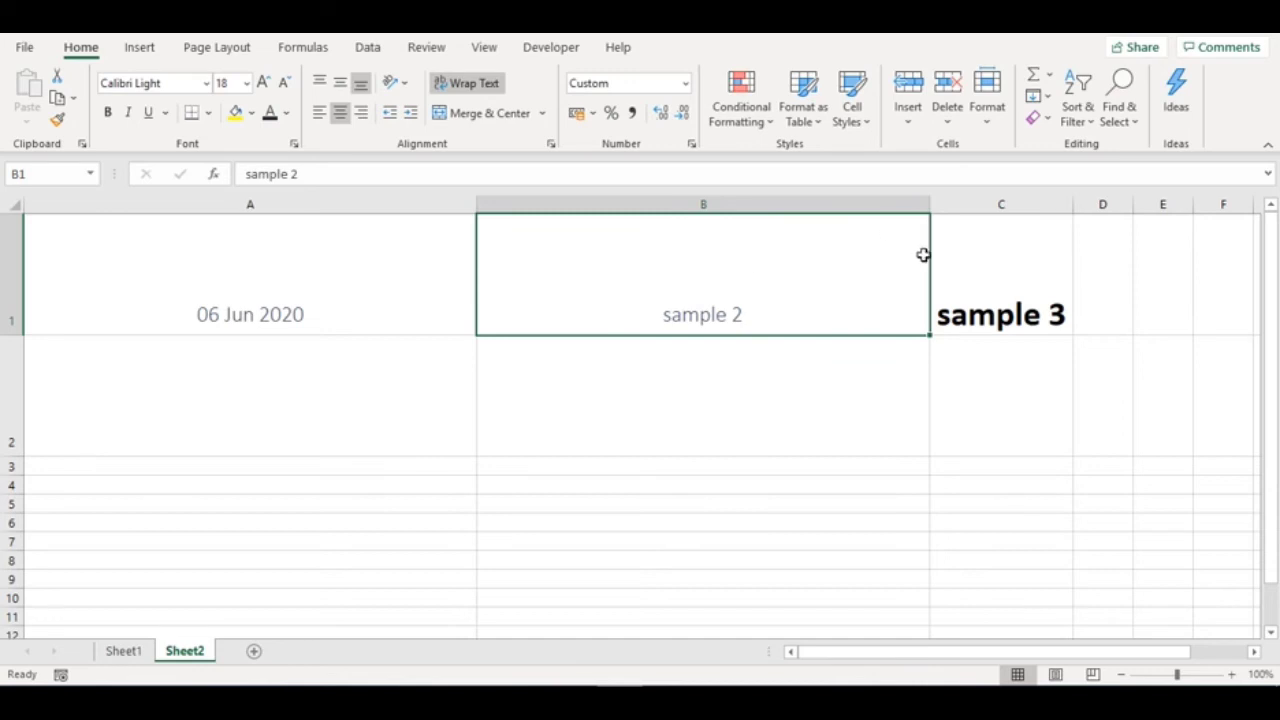
pyautogui.click(802, 202)
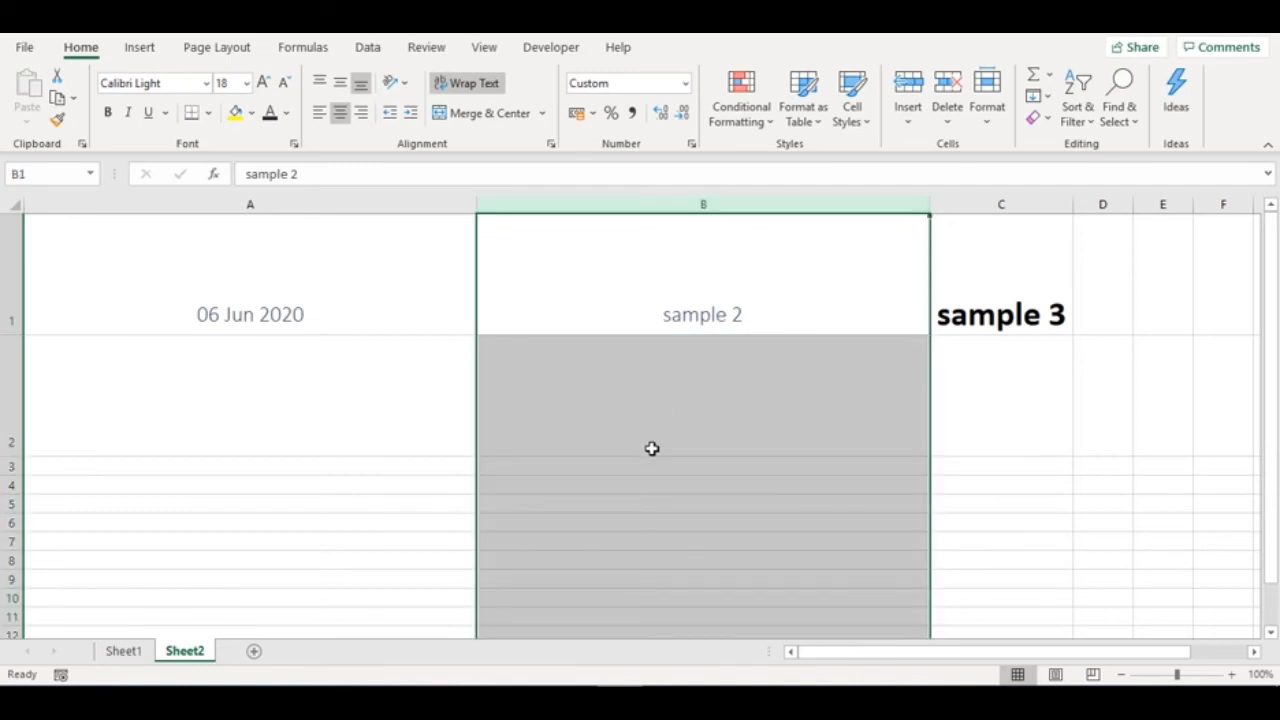
pyautogui.click(708, 275)
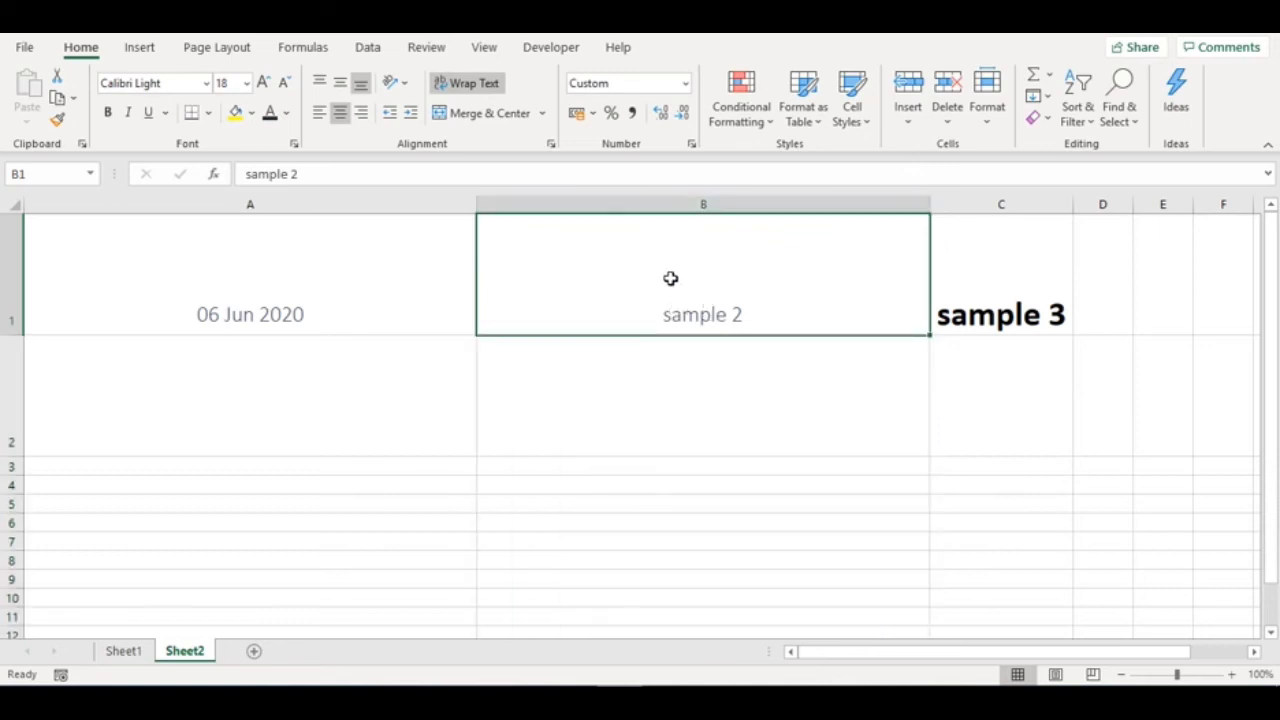
# Step: Fill A2:C2 with sample4, sample5 and sample6
pyautogui.click(413, 410)
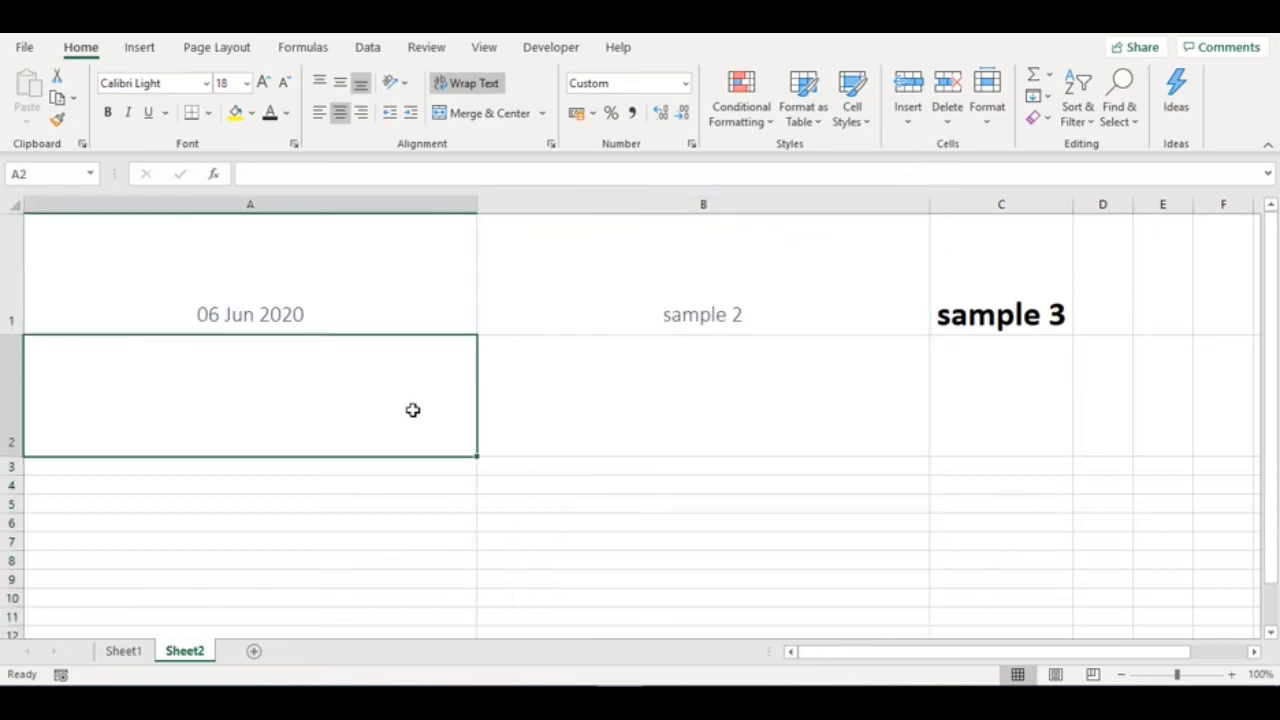
pyautogui.write('sample')
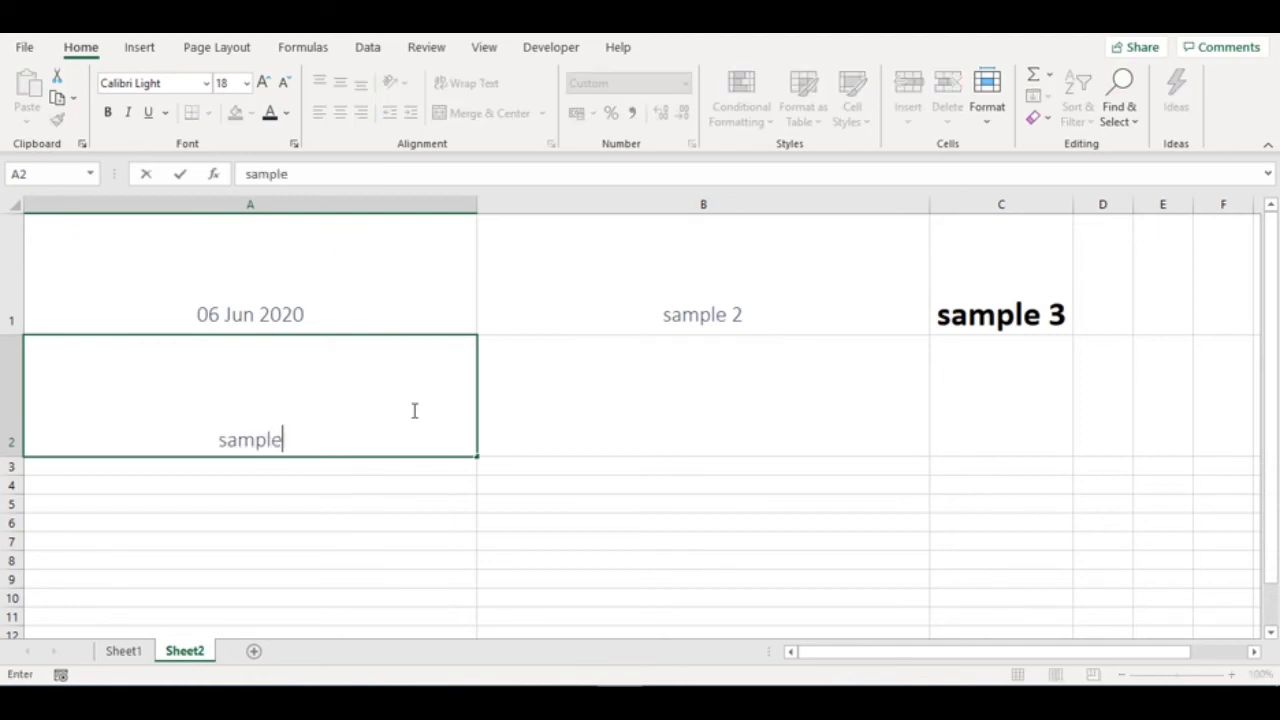
pyautogui.write('4')
pyautogui.press('Tab')
pyautogui.write('s')
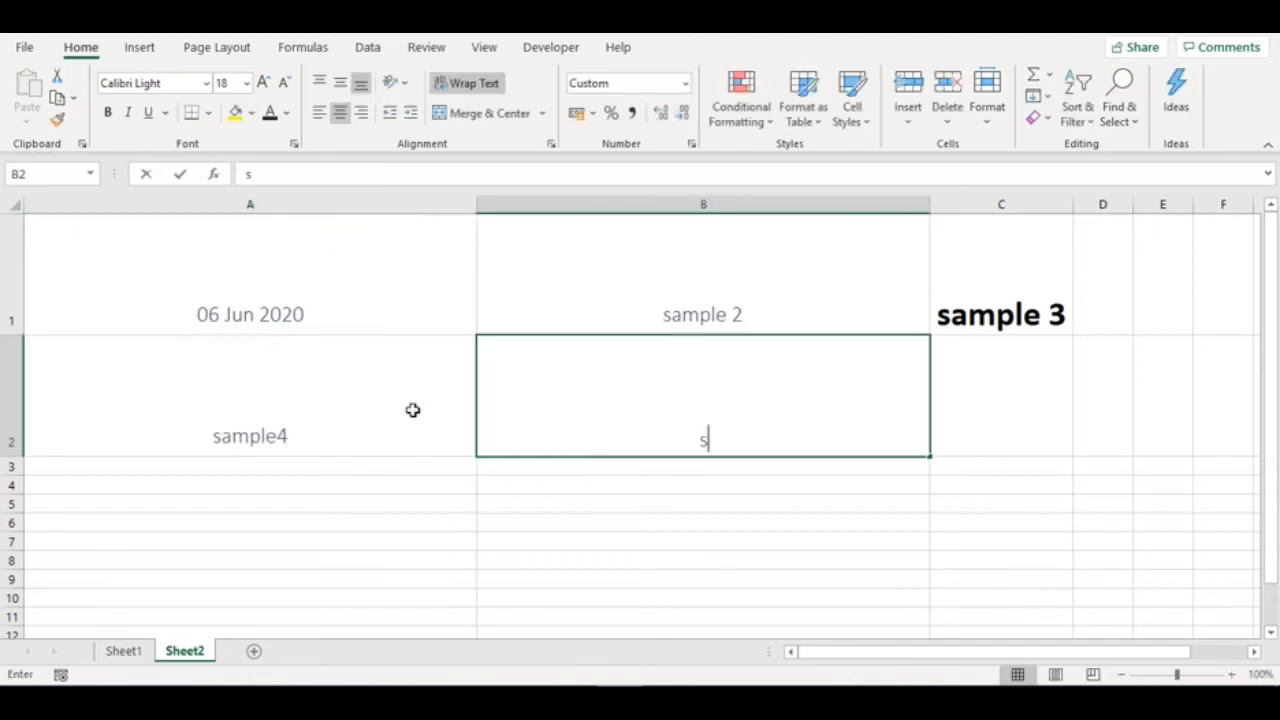
pyautogui.write('ample5')
pyautogui.press('Tab')
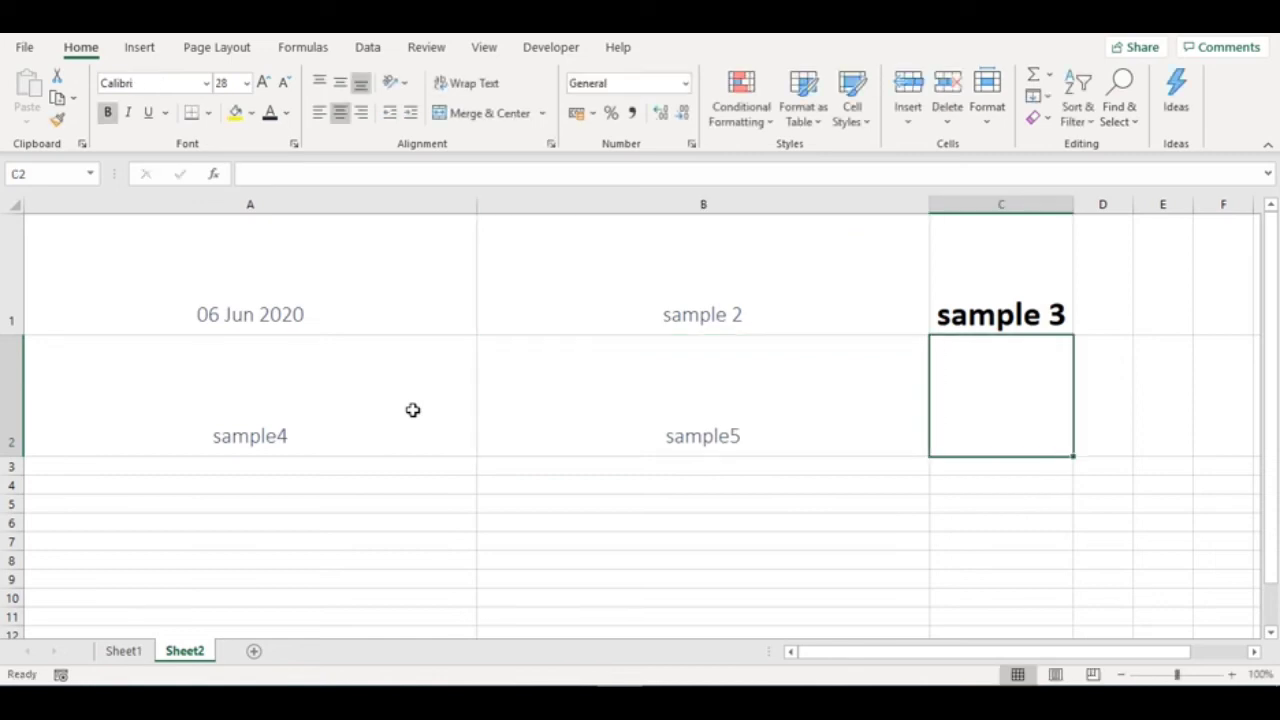
pyautogui.write('sample6')
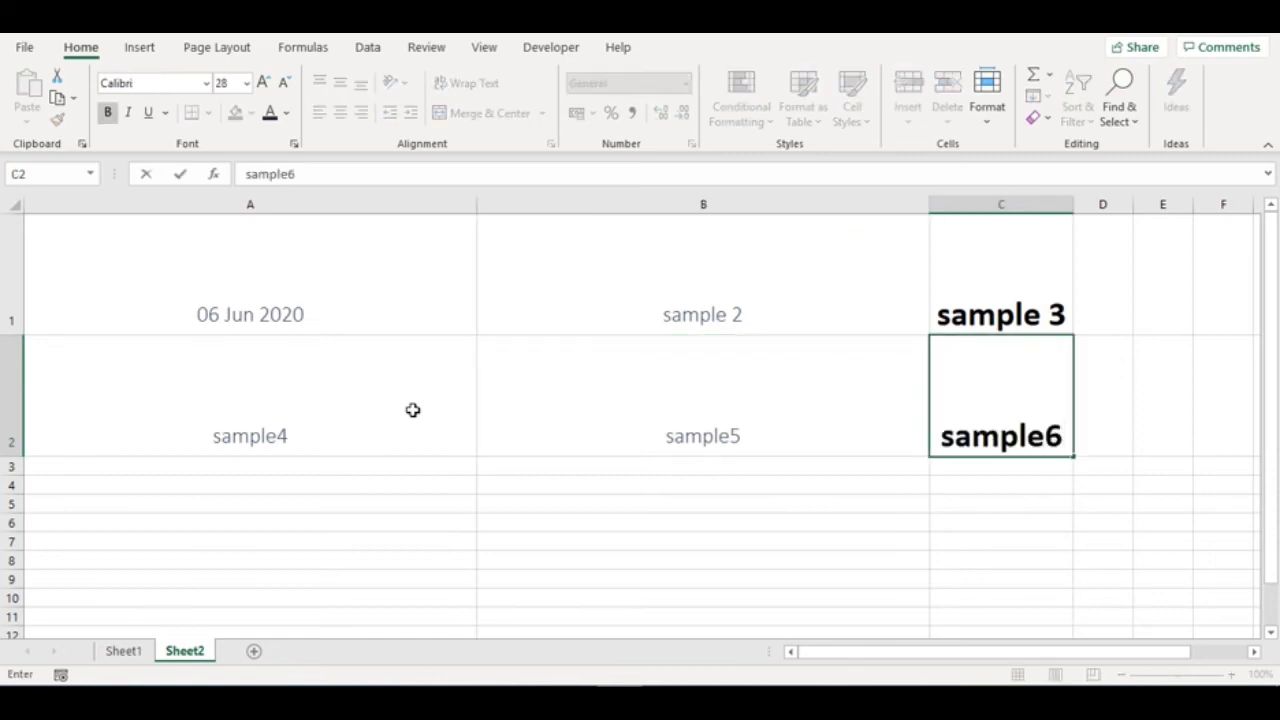
pyautogui.press('Return')
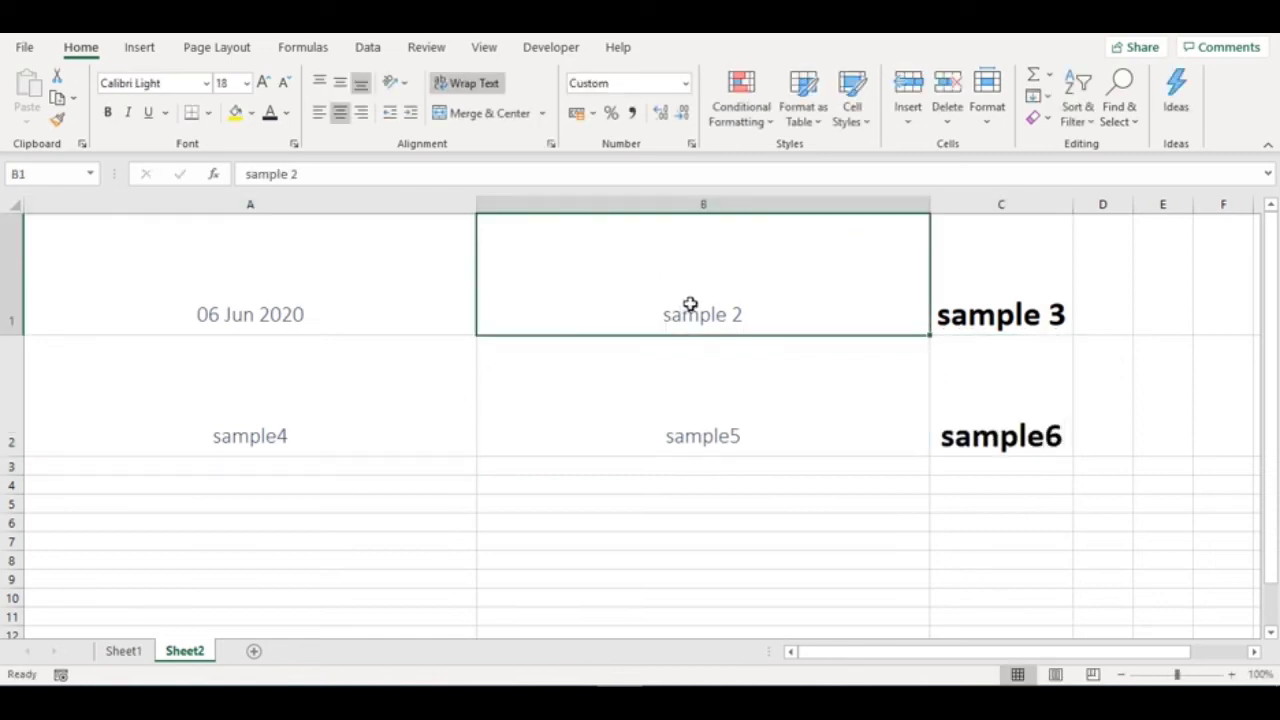
pyautogui.click(686, 302)
pyautogui.click(954, 128)
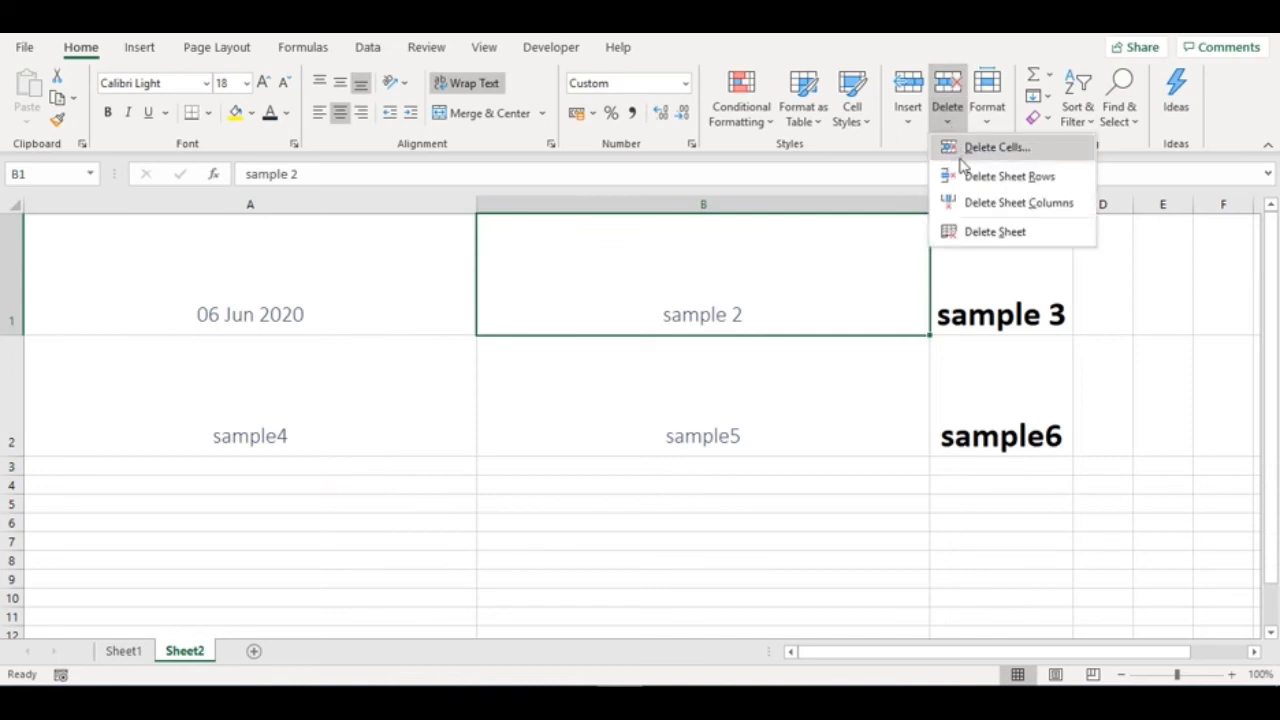
pyautogui.click(975, 150)
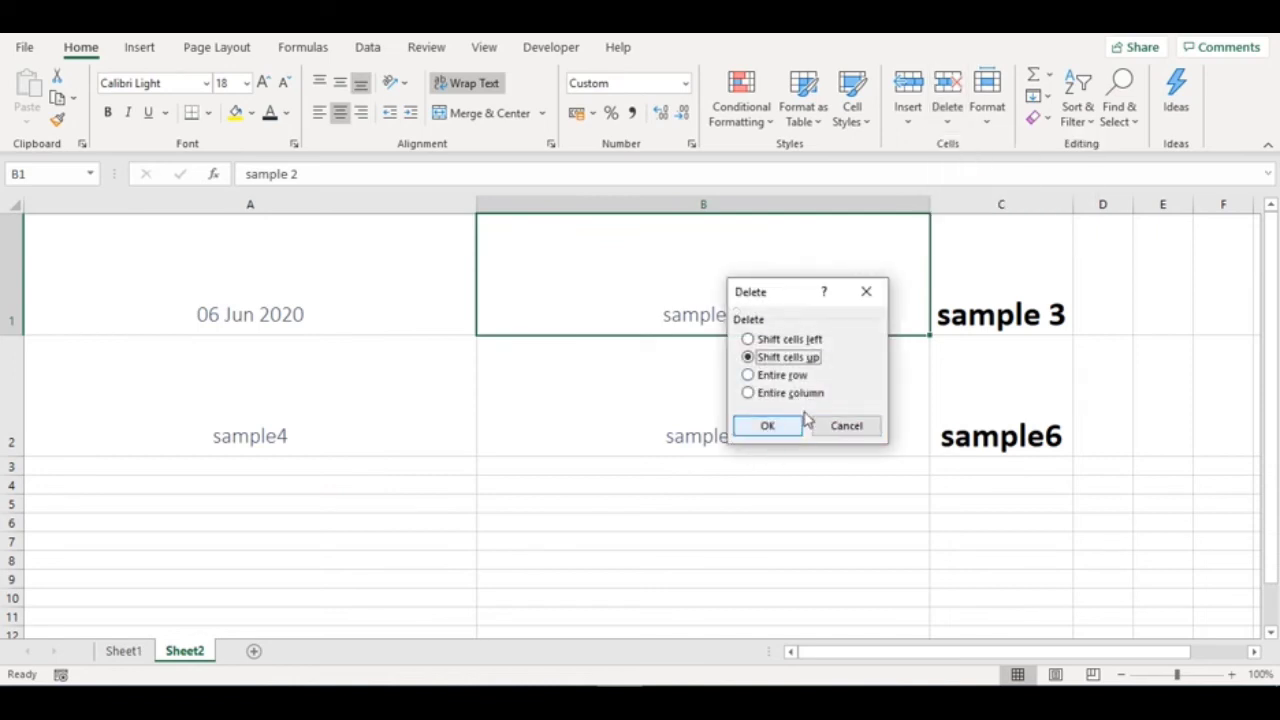
pyautogui.click(806, 341)
pyautogui.click(783, 425)
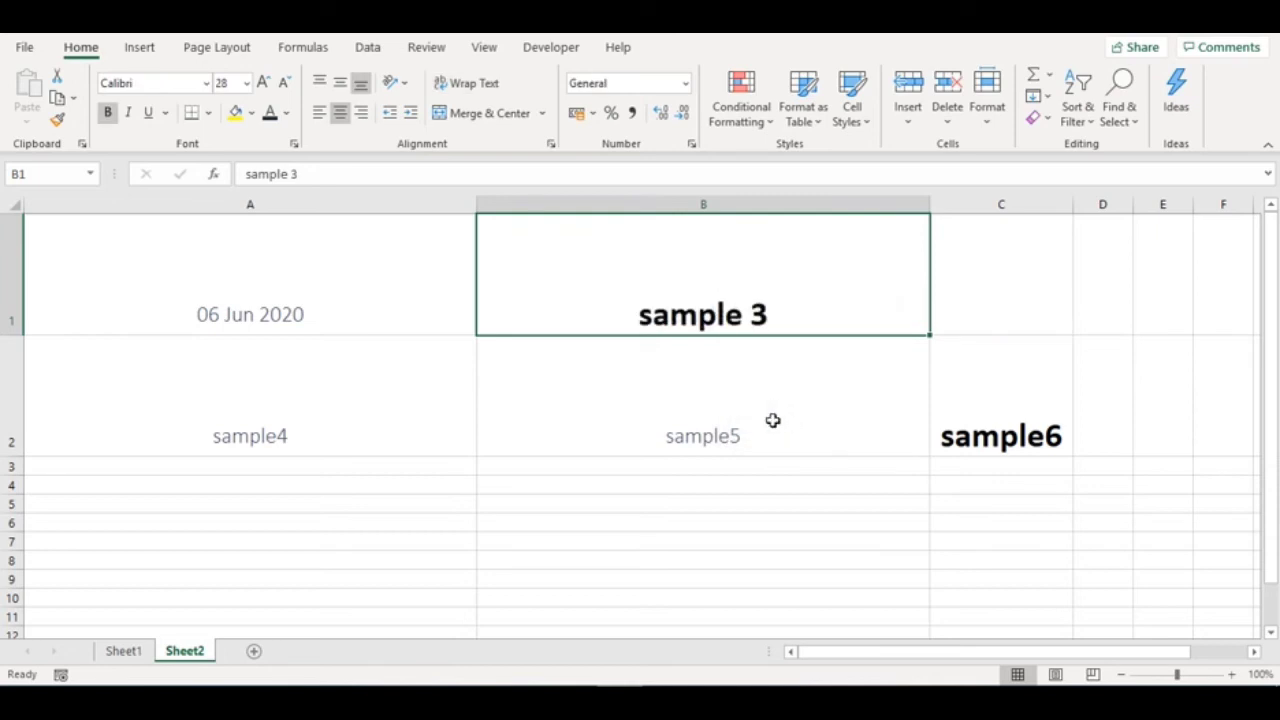
pyautogui.click(990, 285)
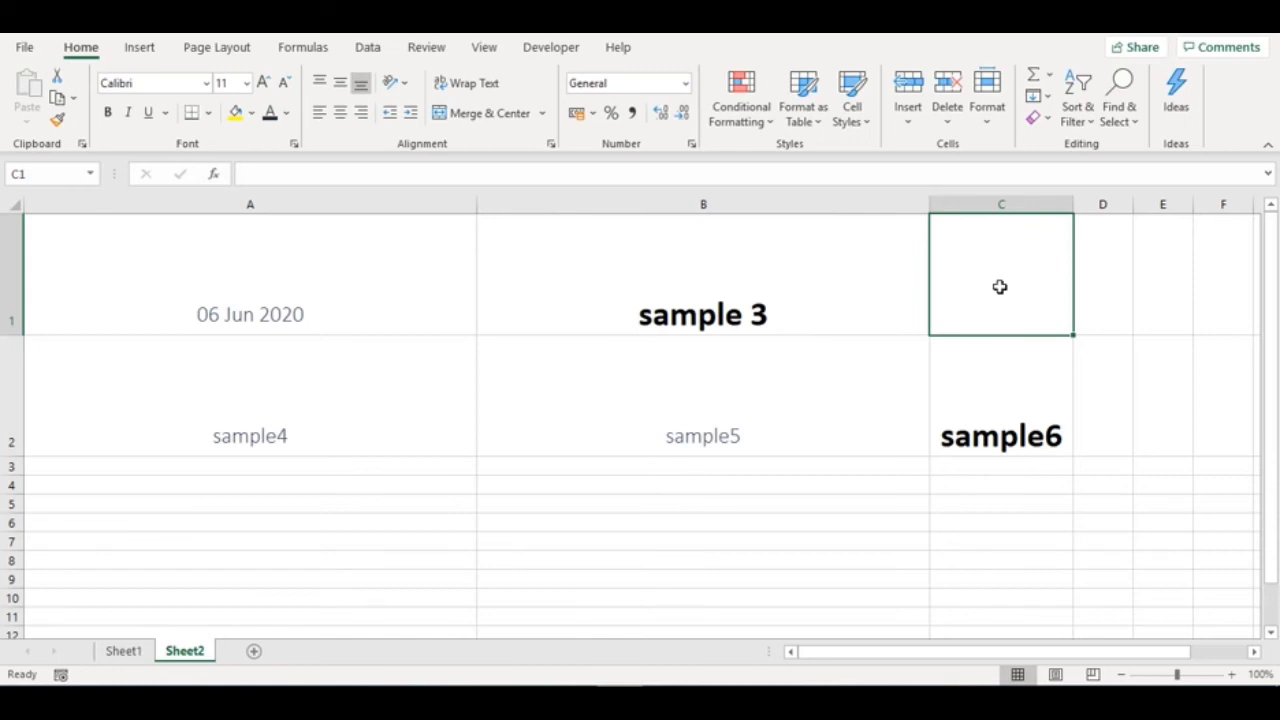
pyautogui.click(772, 311)
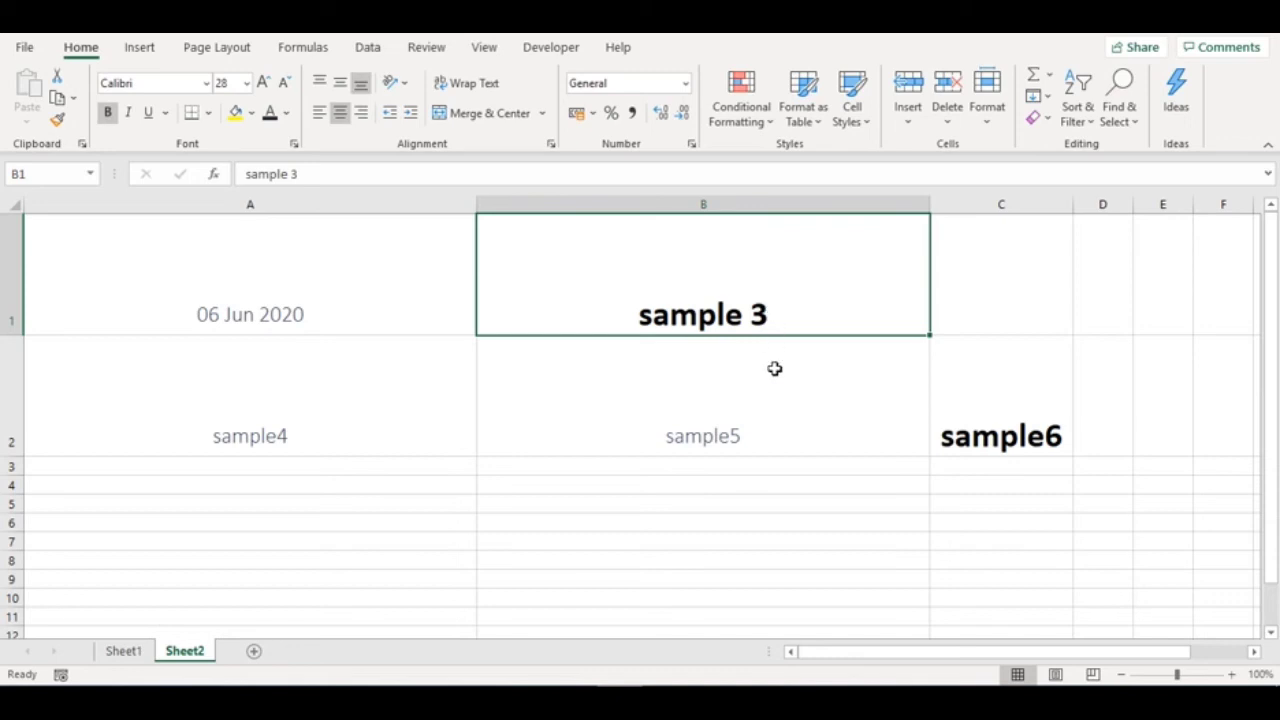
pyautogui.click(711, 432)
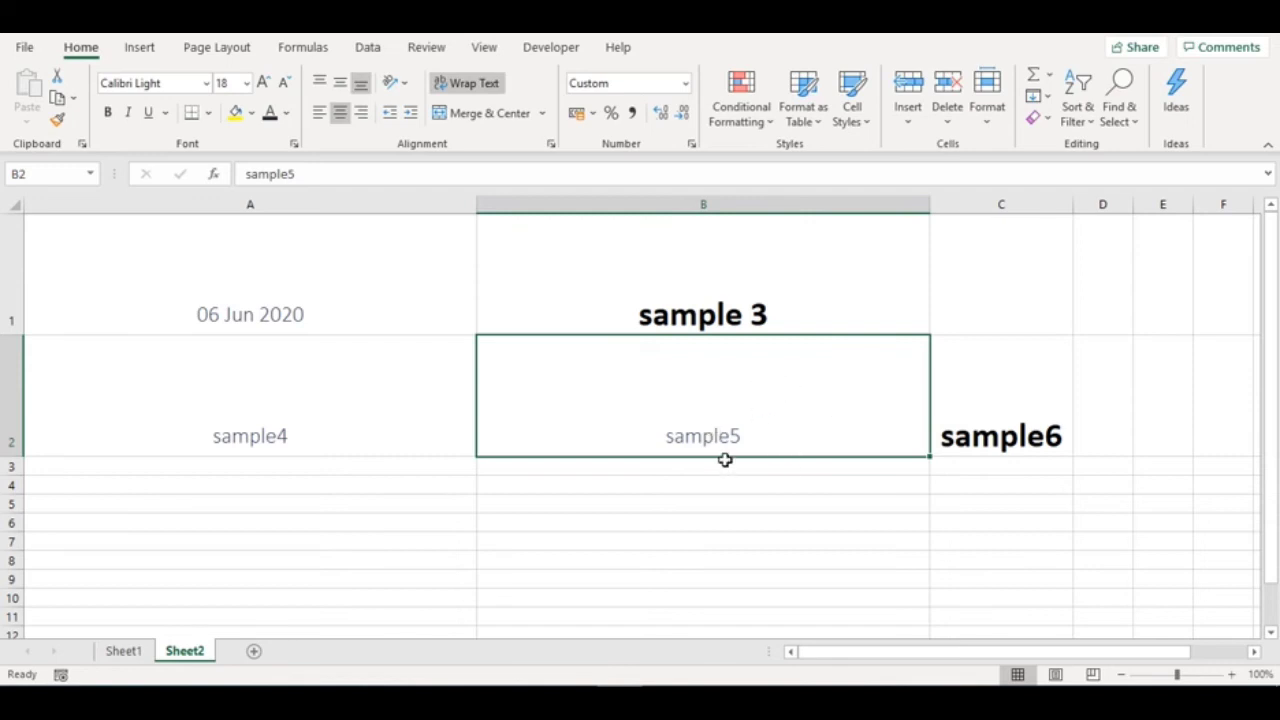
pyautogui.hotkey('ctrl', 'z')
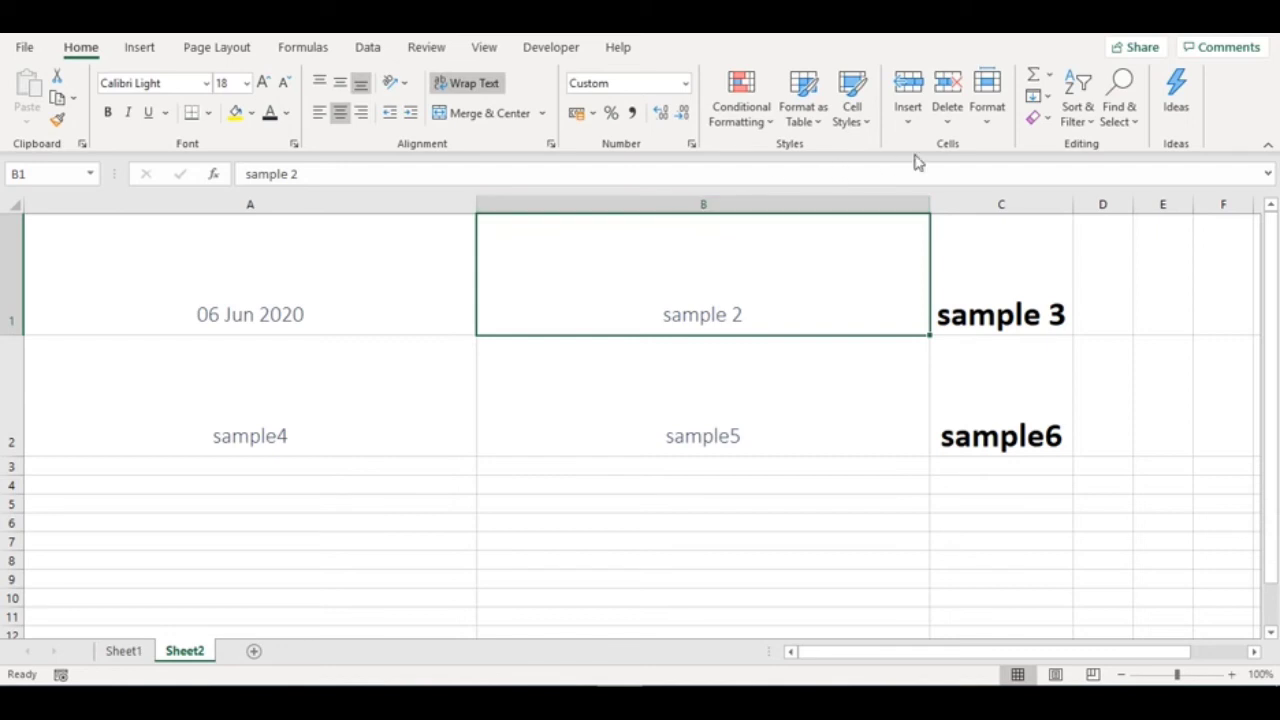
# Step: Delete the entire column B, then undo the deletion
pyautogui.click(752, 205)
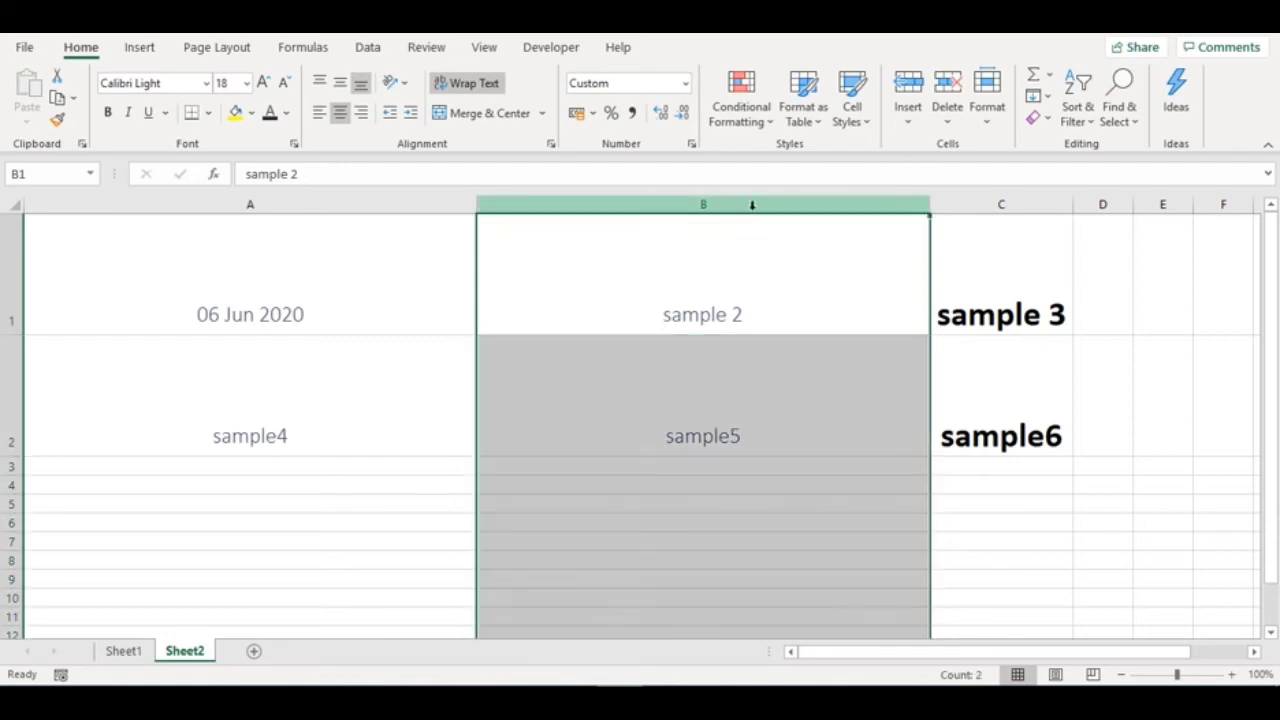
pyautogui.click(946, 110)
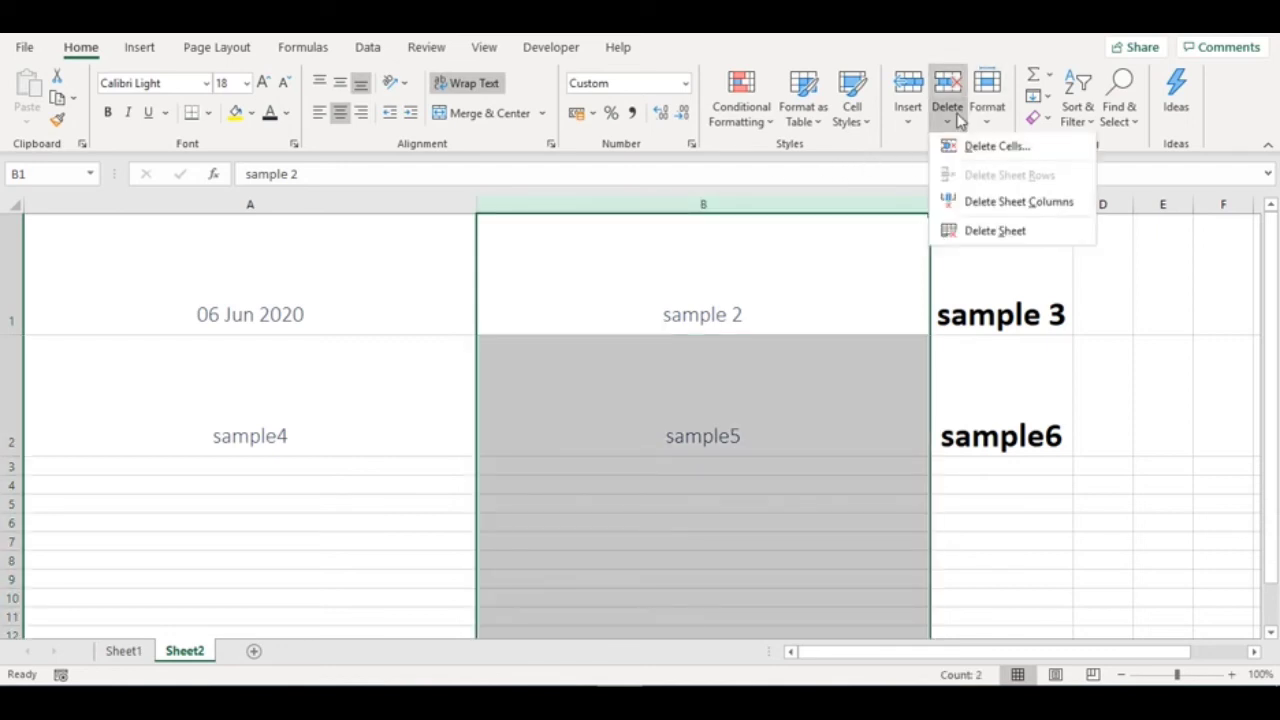
pyautogui.click(946, 146)
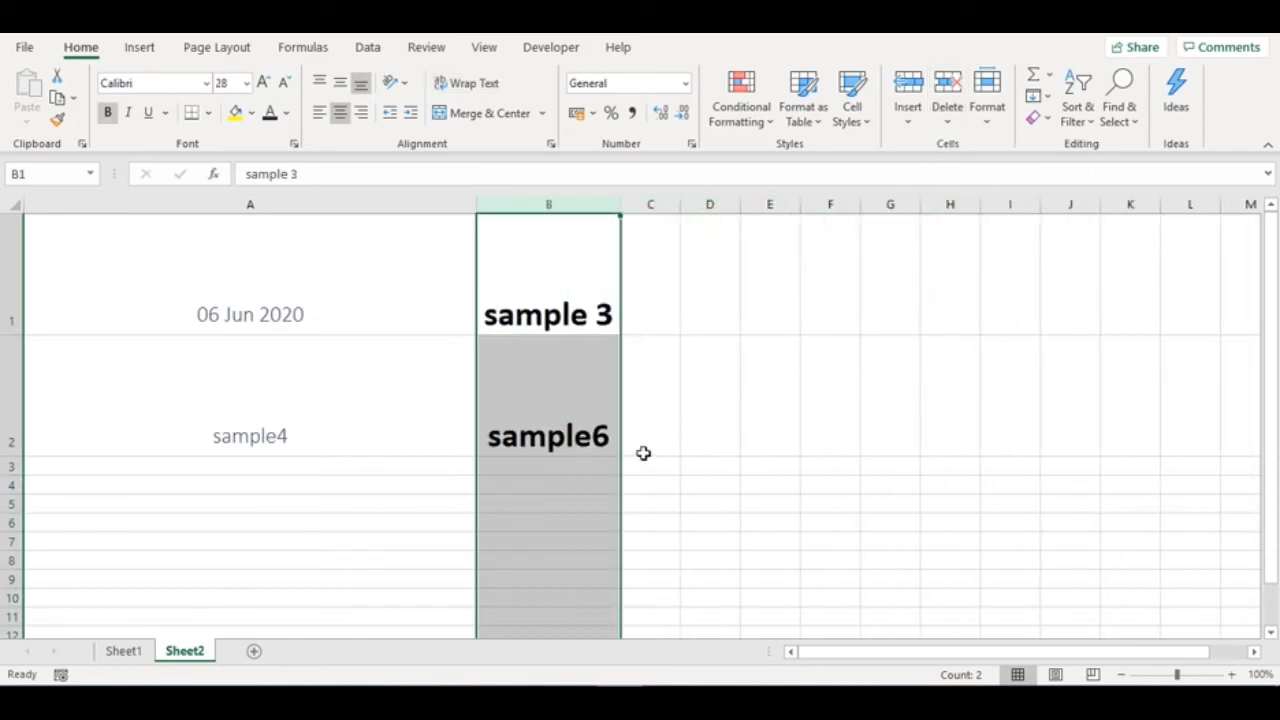
pyautogui.hotkey('ctrl', 'z')
# Step: Delete cell B1 with Shift cells up, undo it, then bring up the Format options
pyautogui.click(716, 302)
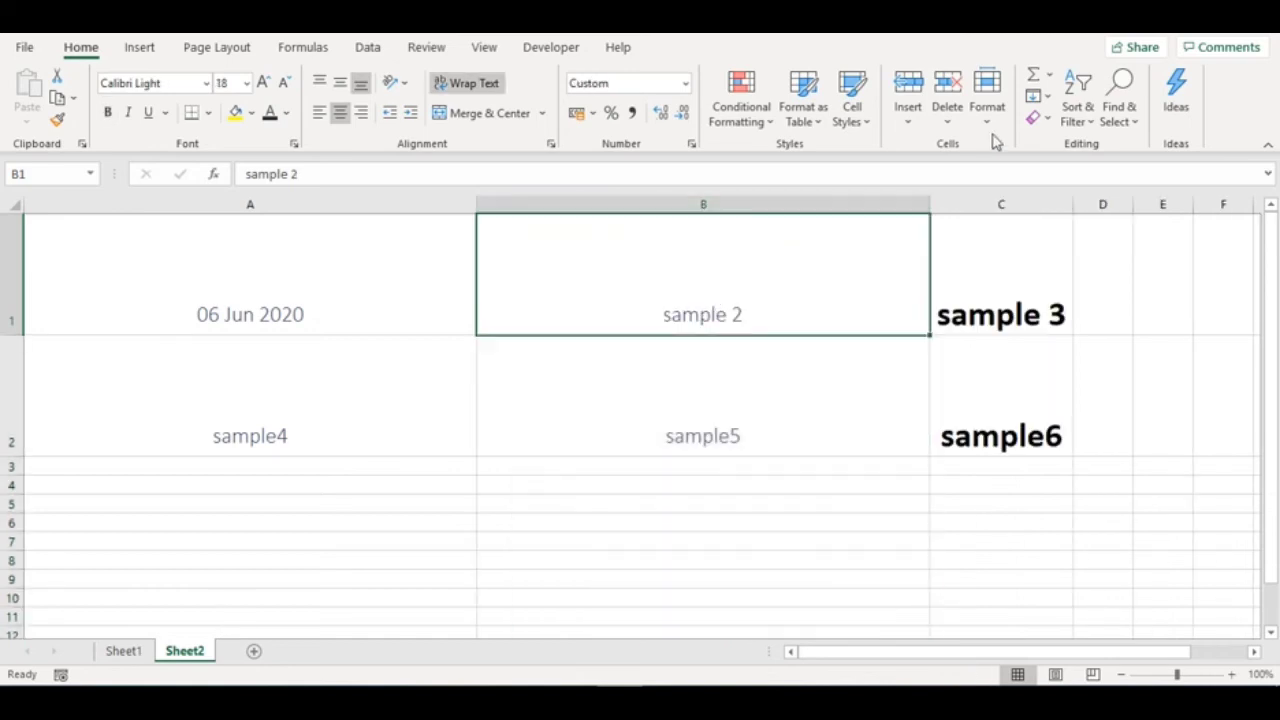
pyautogui.click(943, 126)
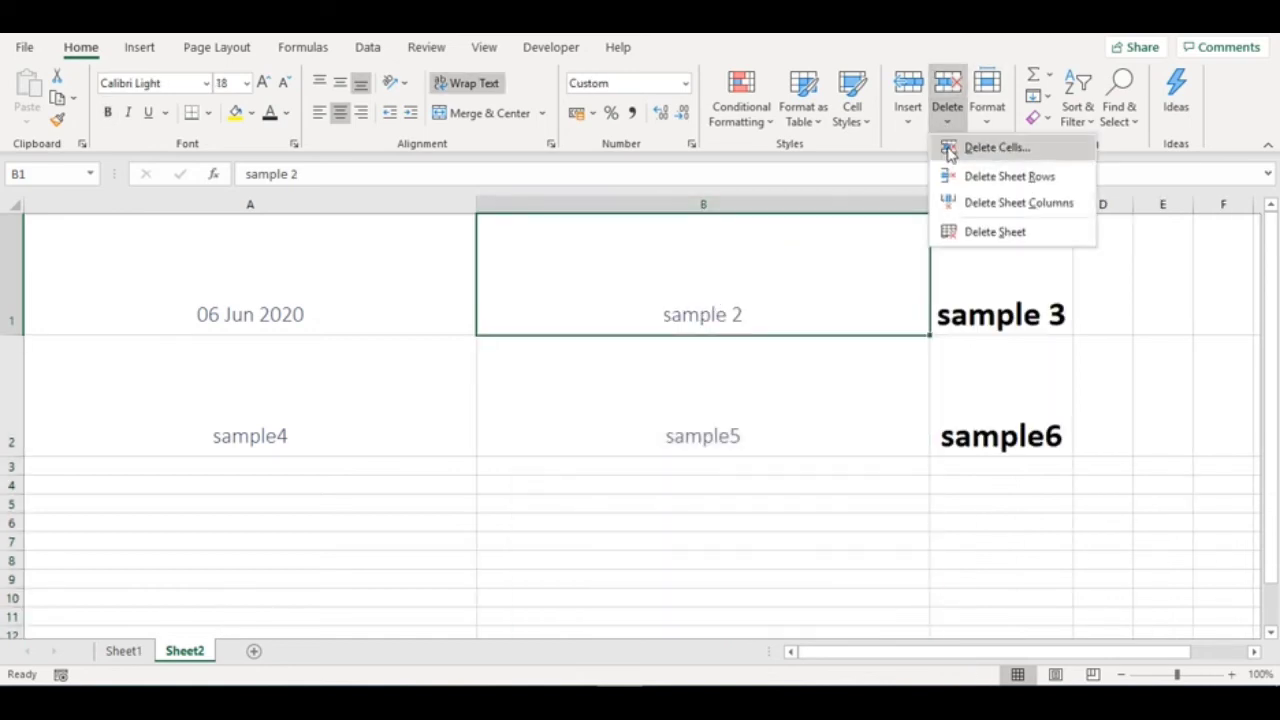
pyautogui.click(948, 148)
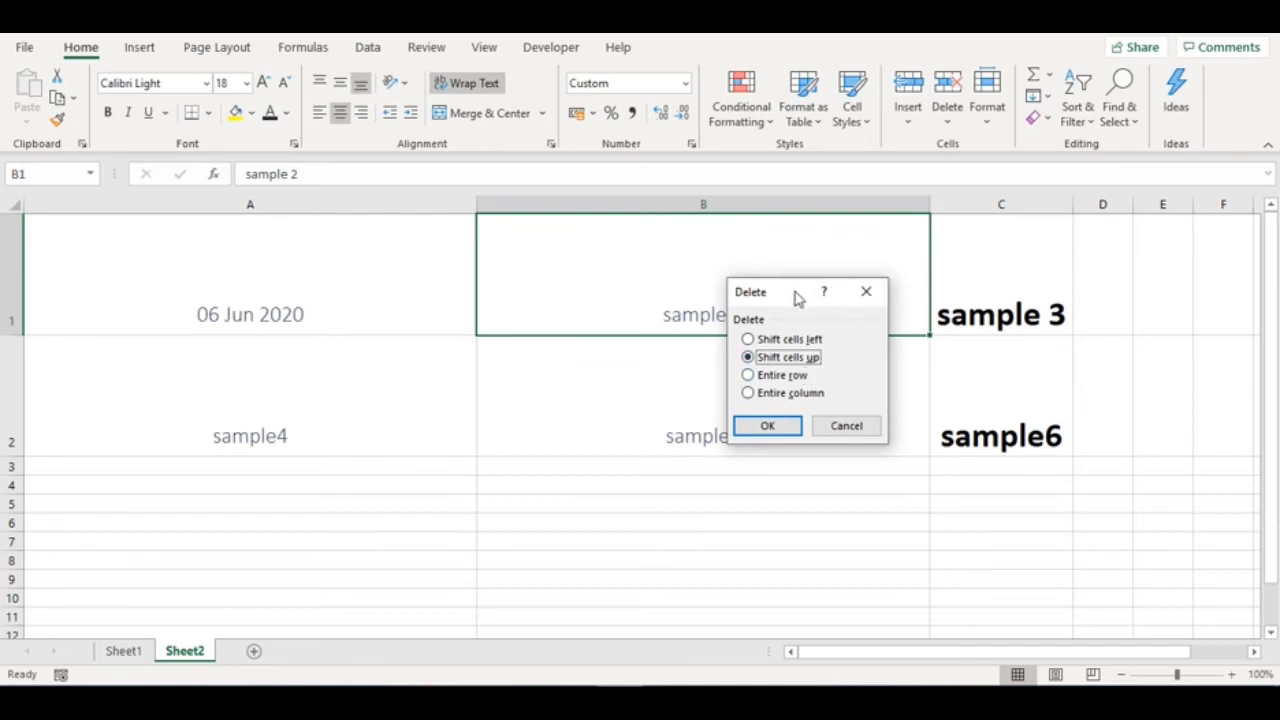
pyautogui.moveTo(808, 289); pyautogui.dragTo(1035, 255)
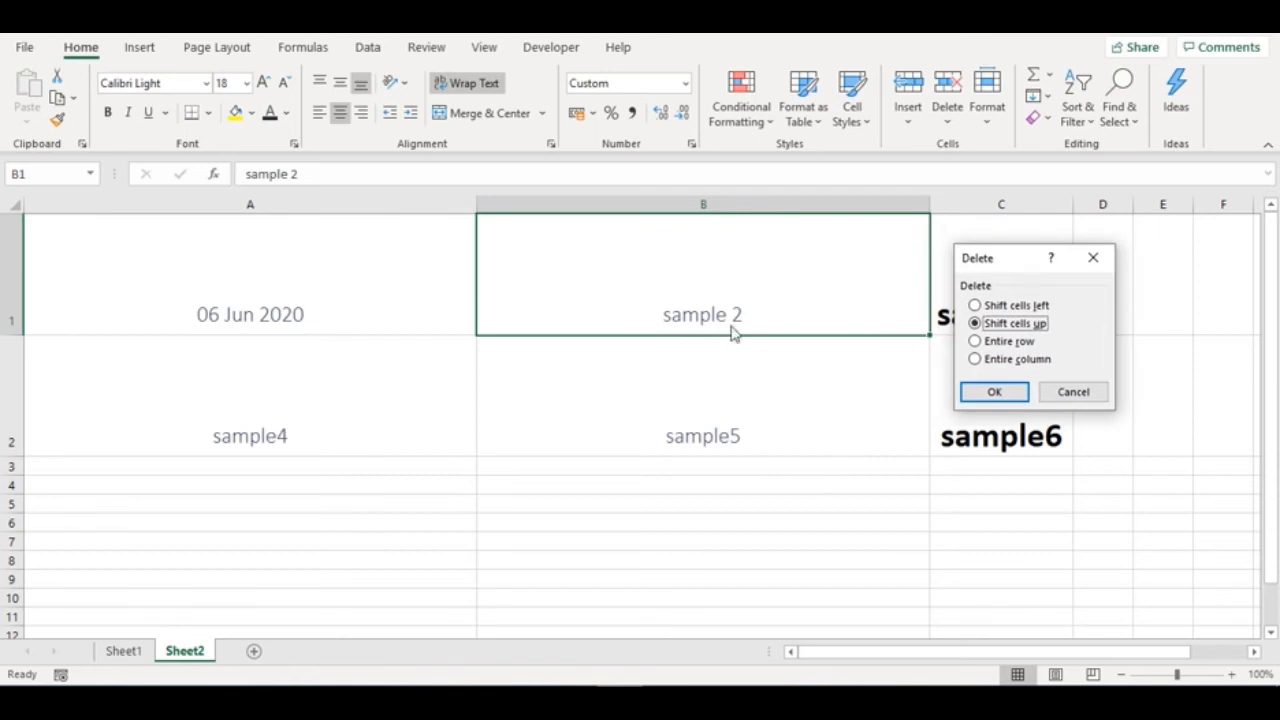
pyautogui.click(1000, 392)
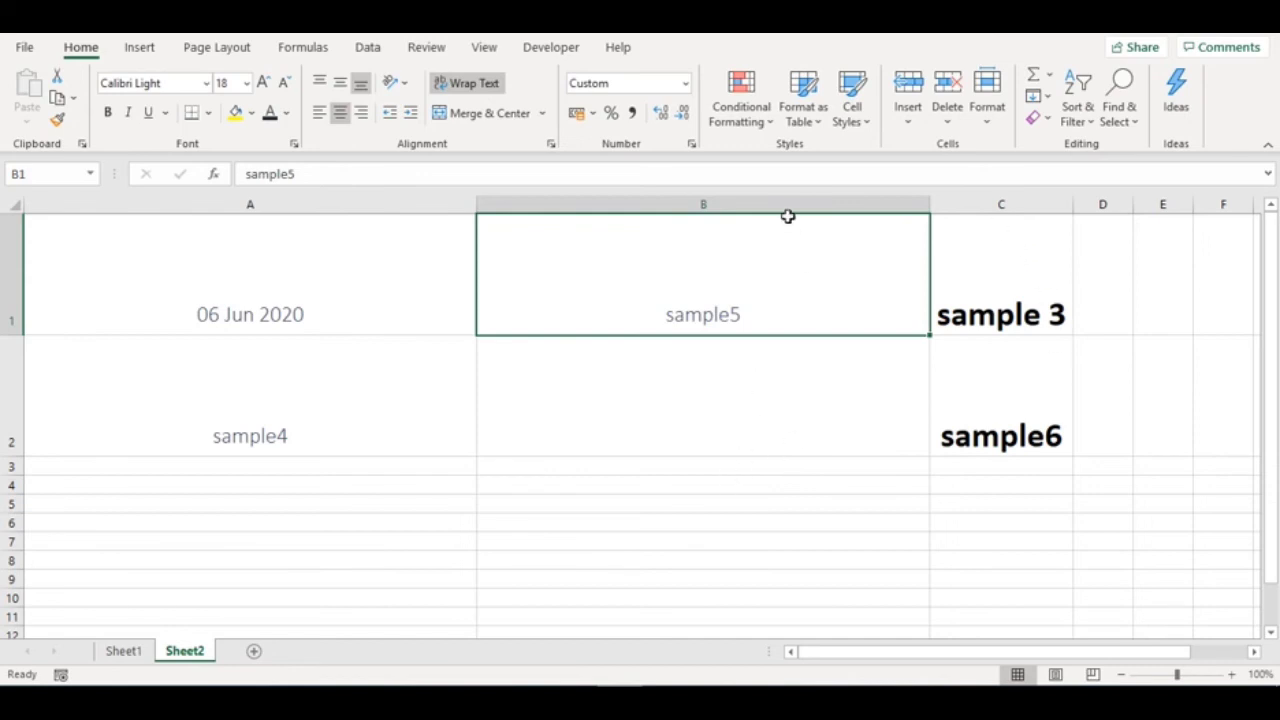
pyautogui.hotkey('ctrl', 'z')
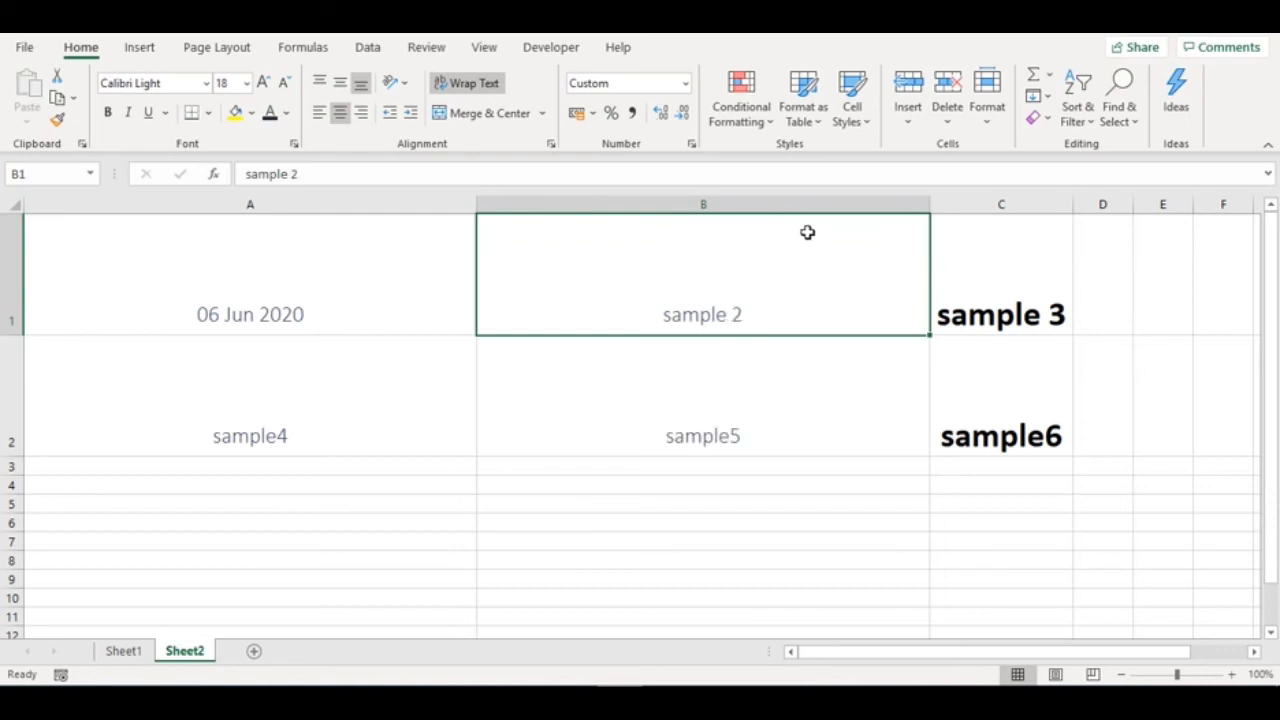
pyautogui.click(980, 134)
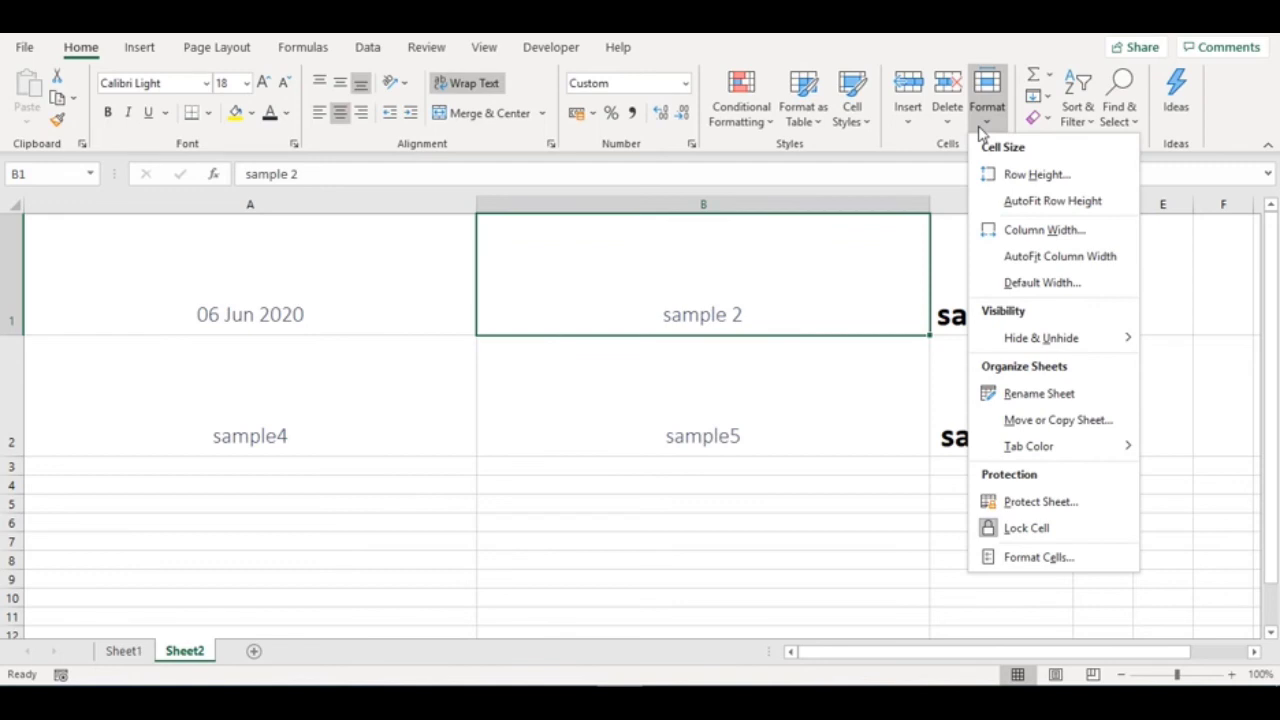
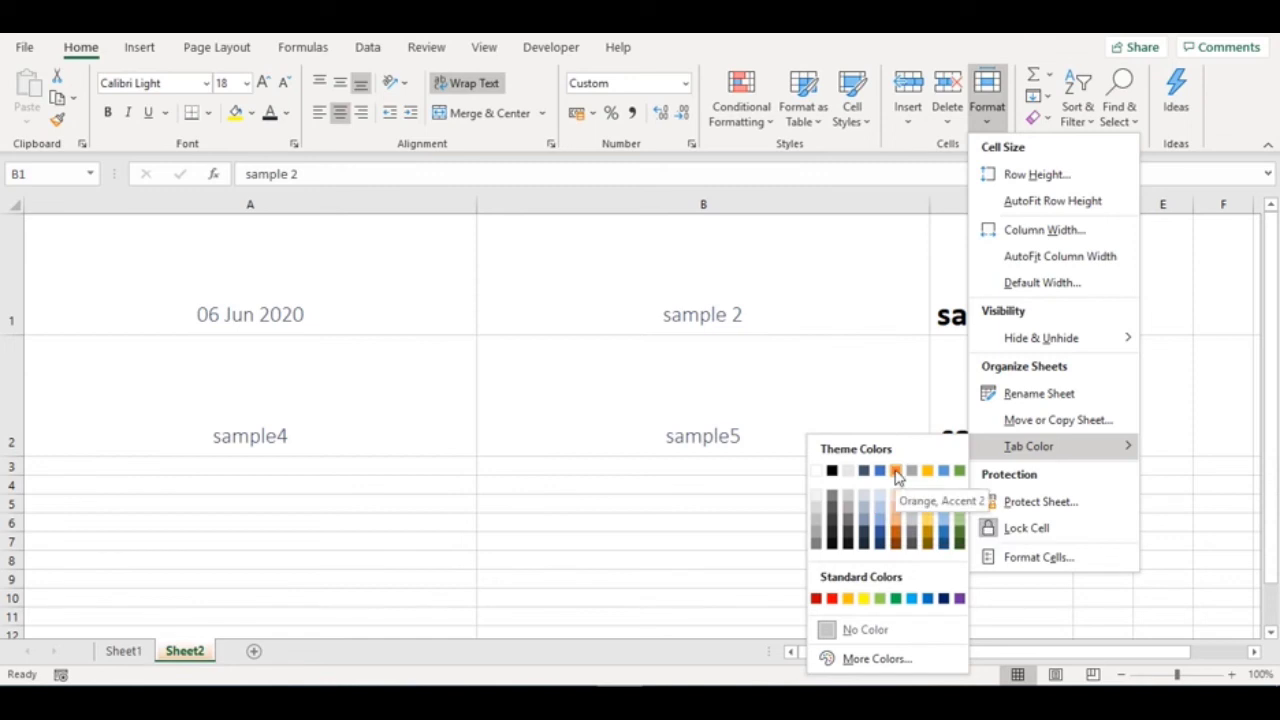
# Step: Set the Sheet2 tab colour to yellow and Sheet1's to dark blue, then return to Sheet2
pyautogui.click(868, 596)
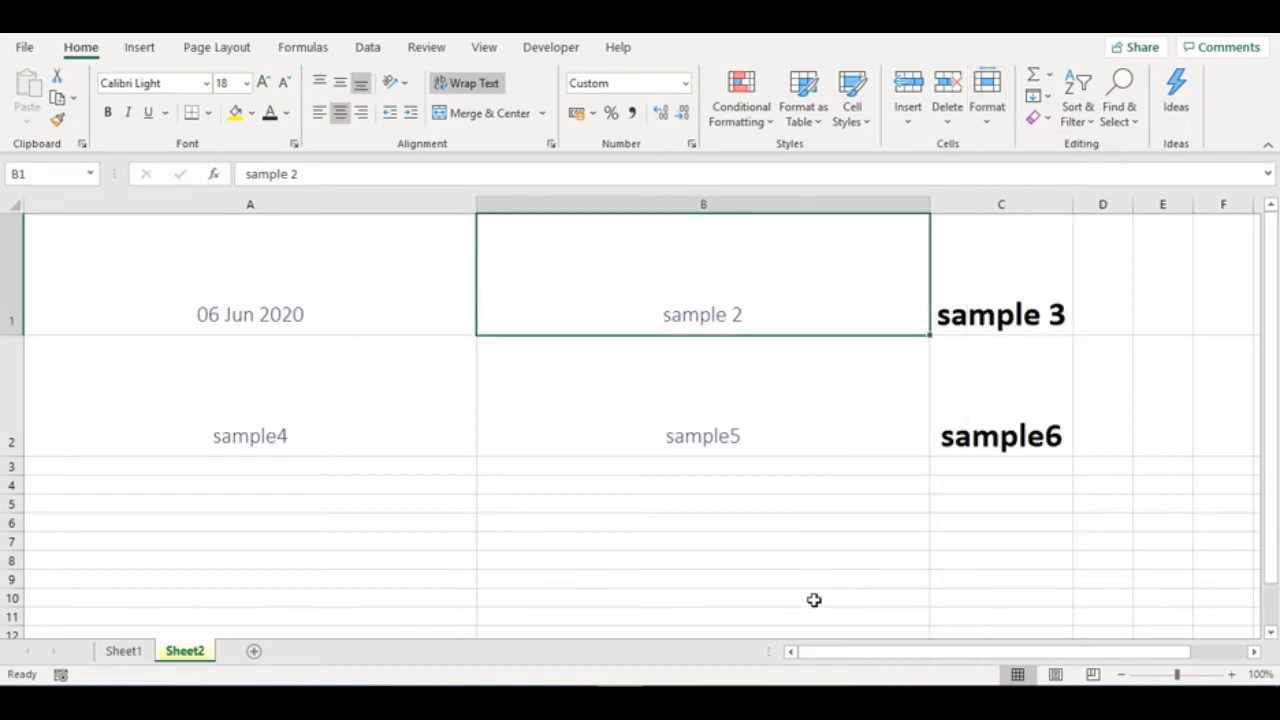
pyautogui.click(112, 655)
pyautogui.click(180, 655)
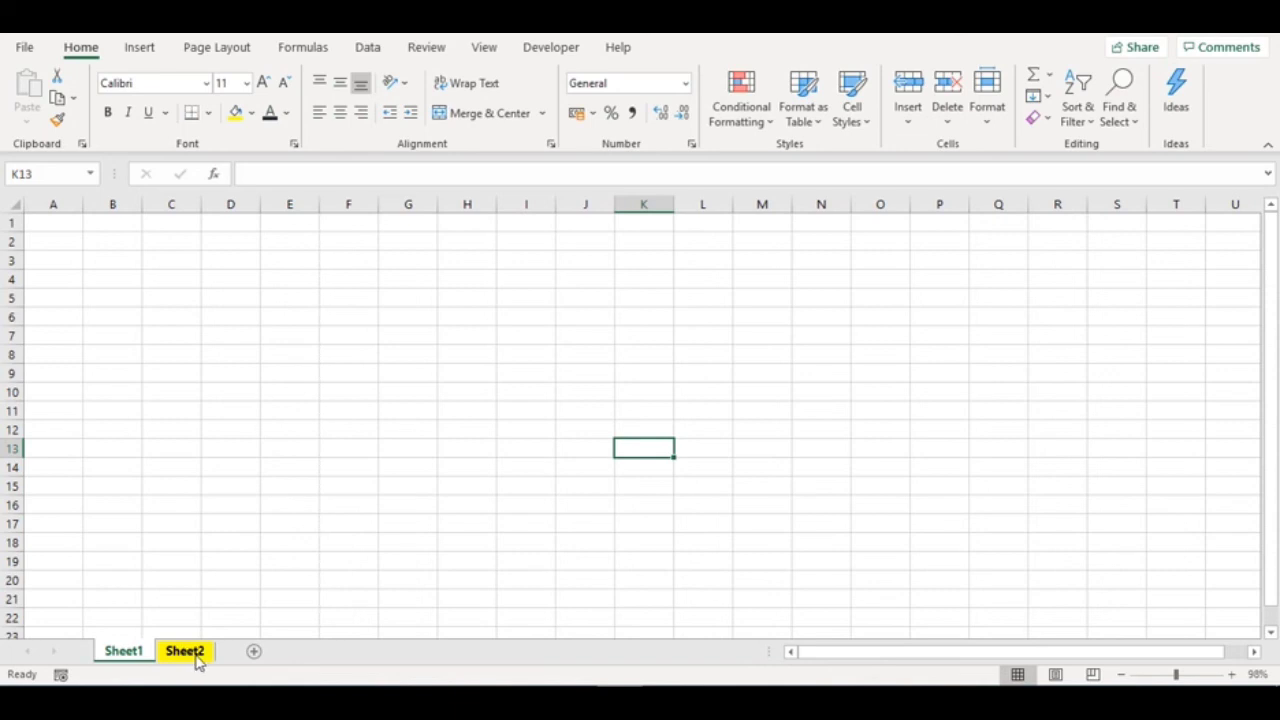
pyautogui.click(986, 128)
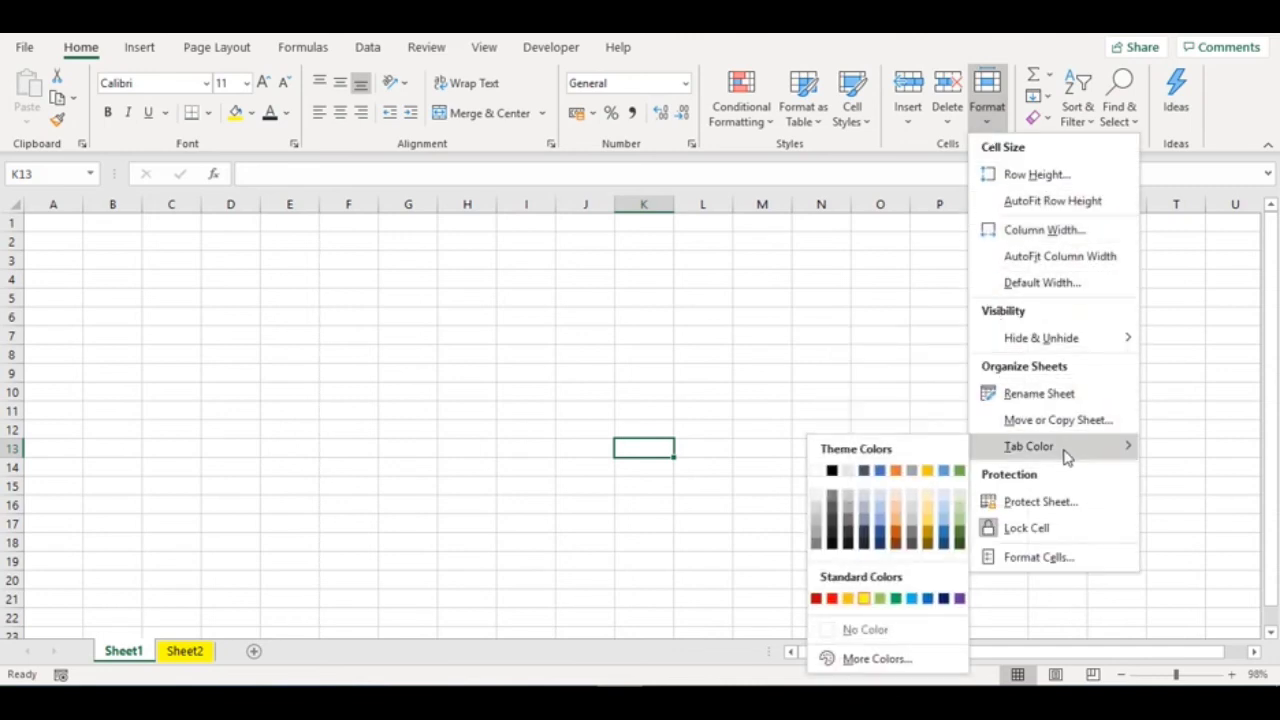
pyautogui.moveTo(1029, 446)
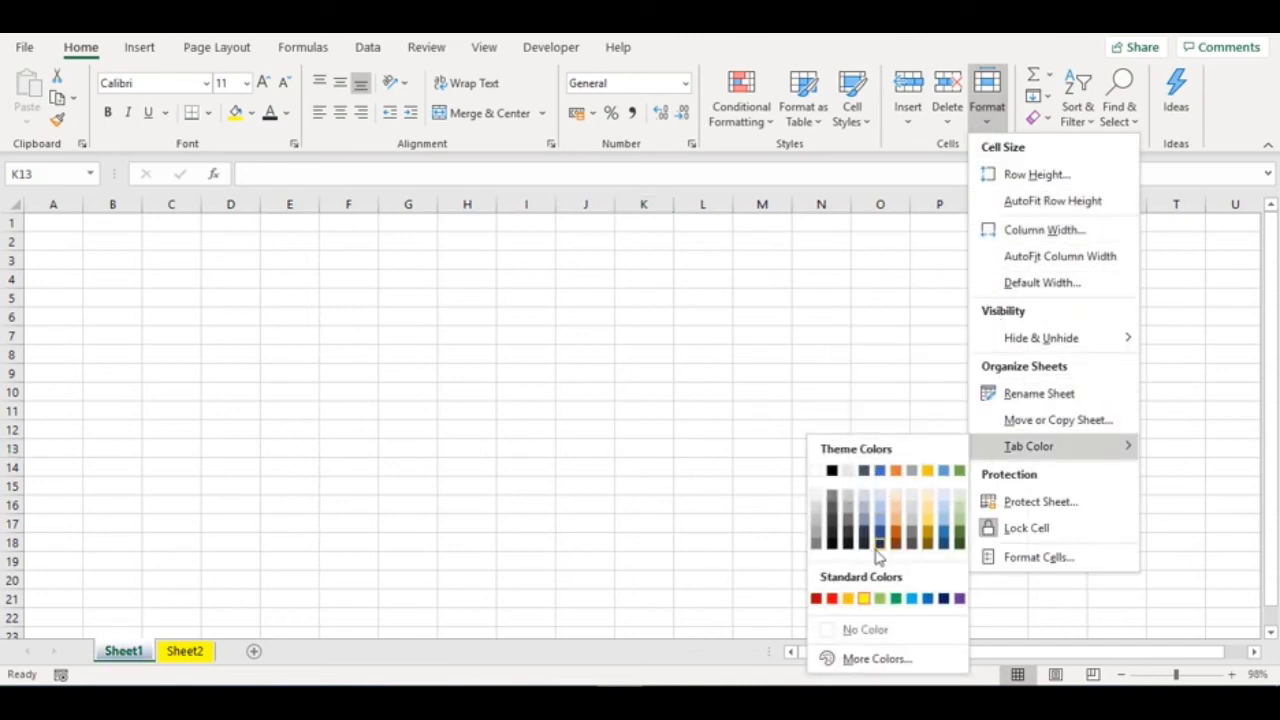
pyautogui.click(876, 543)
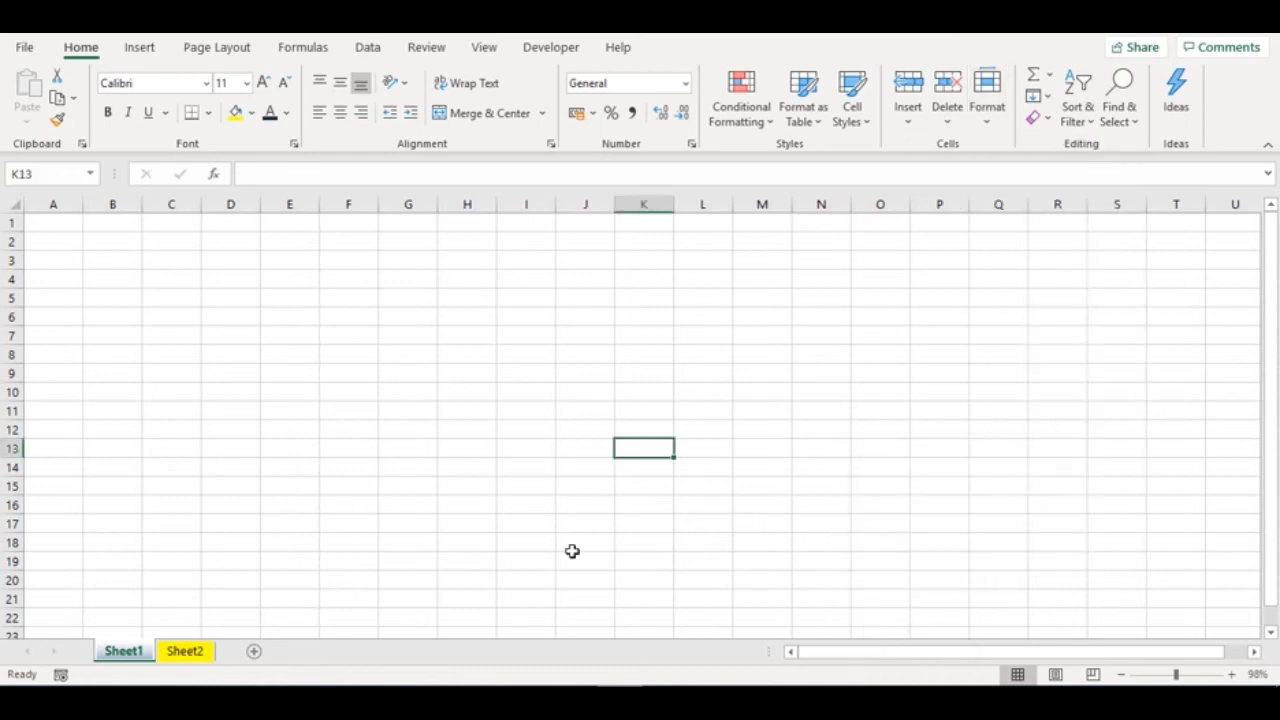
pyautogui.click(196, 653)
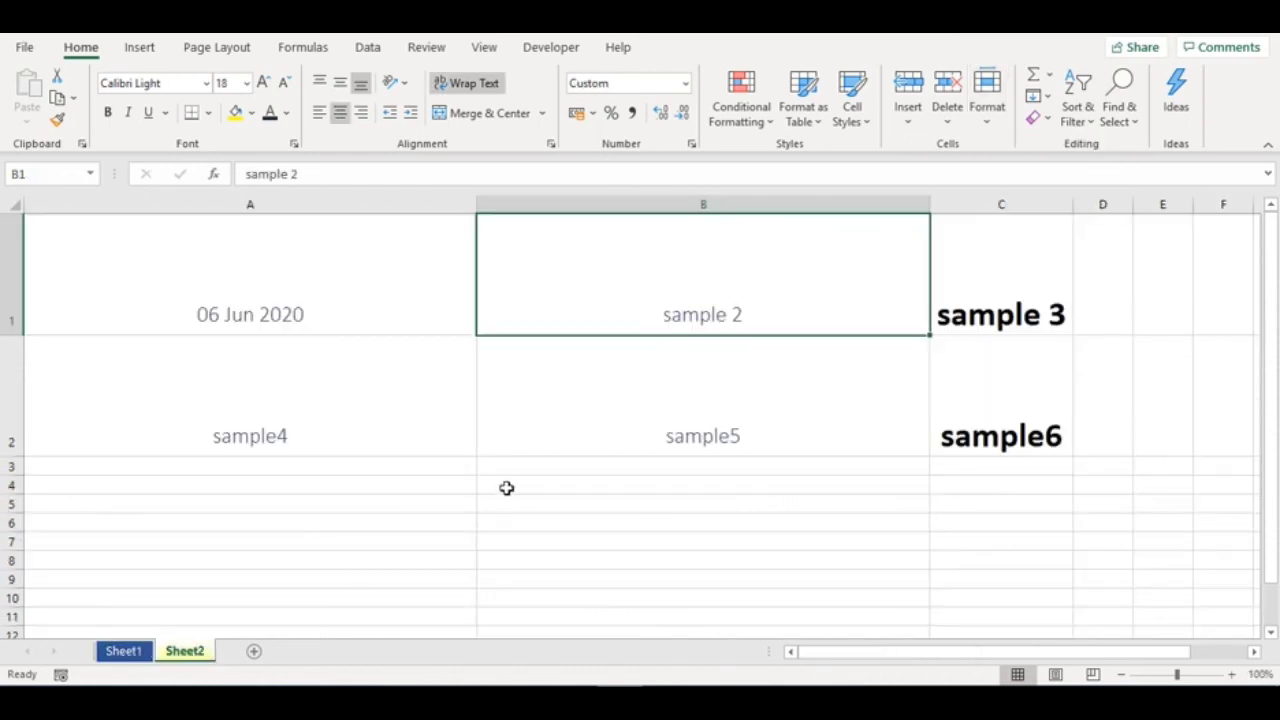
pyautogui.click(986, 128)
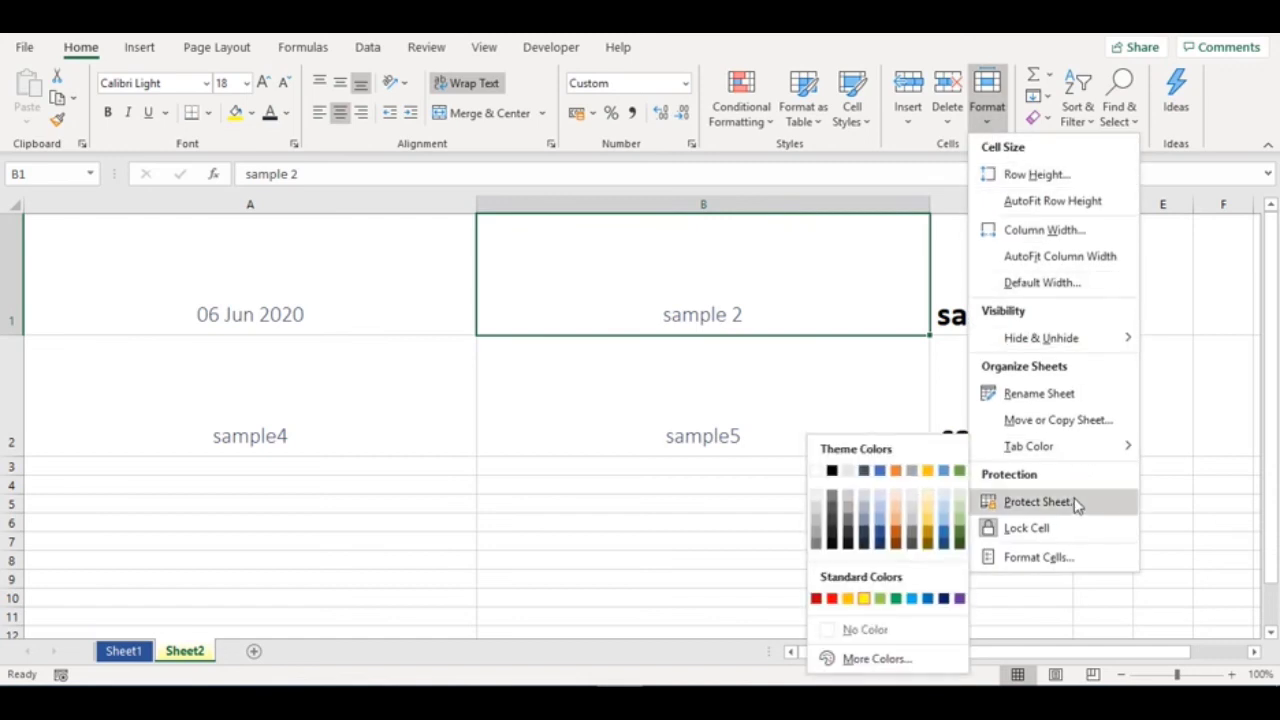
pyautogui.moveTo(1038, 502)
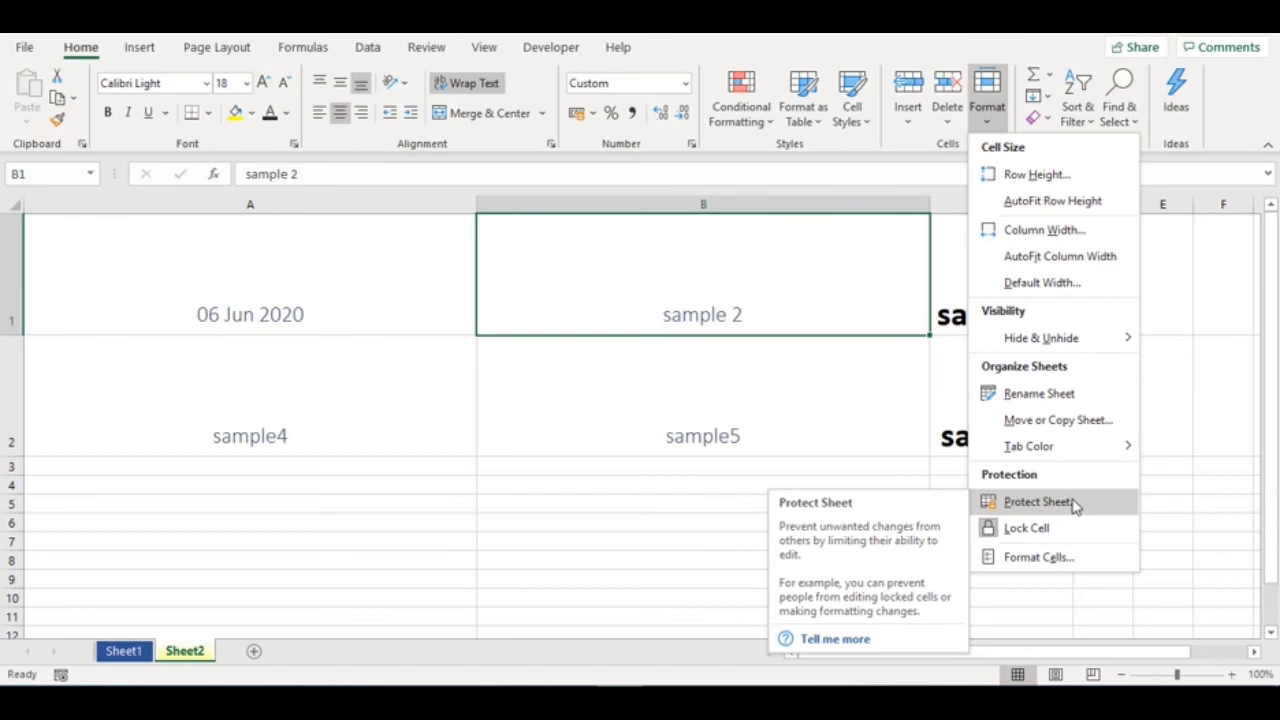
pyautogui.click(1037, 502)
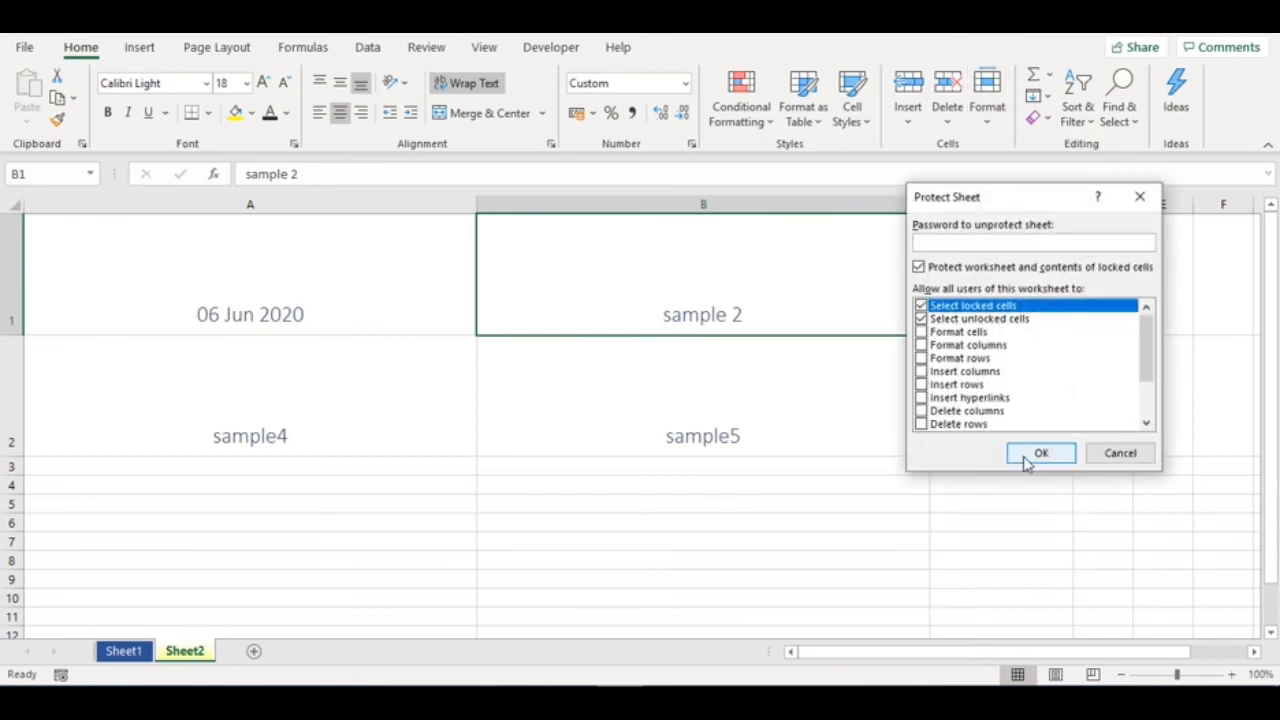
pyautogui.click(1121, 454)
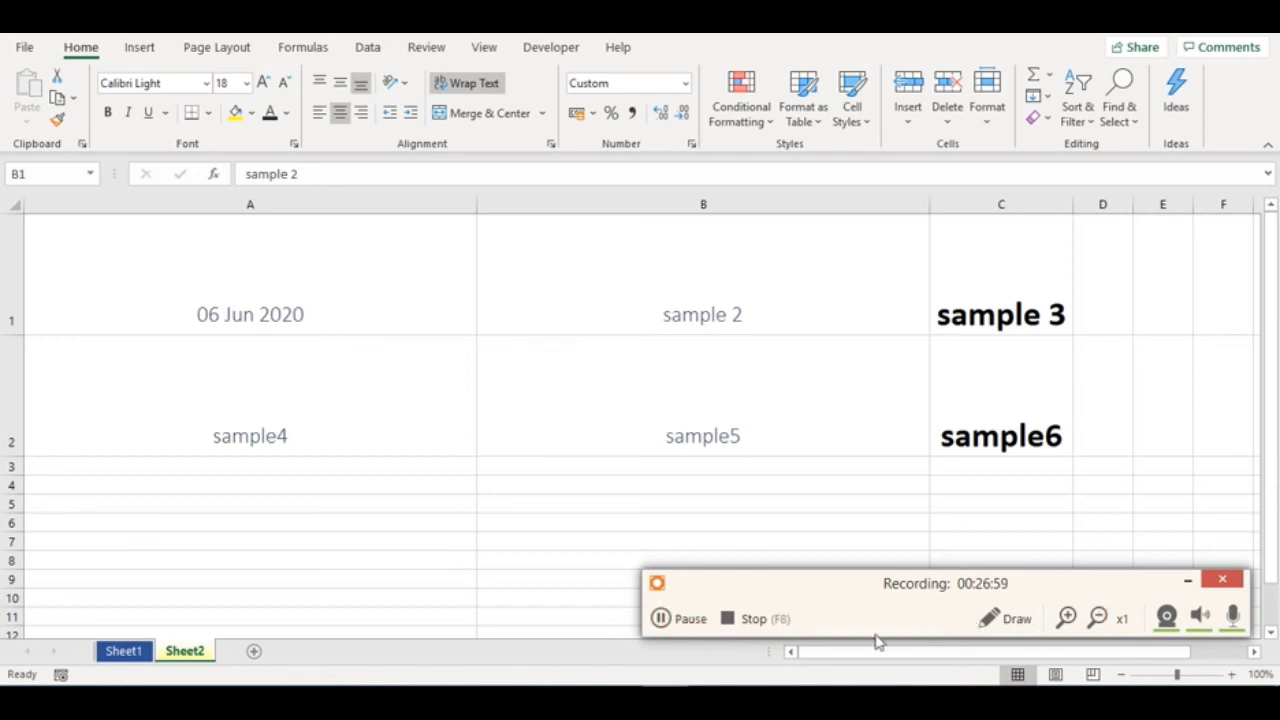
# Step: Use Clear All on B1 to remove 'sample 2' and its formatting
pyautogui.click(1010, 619)
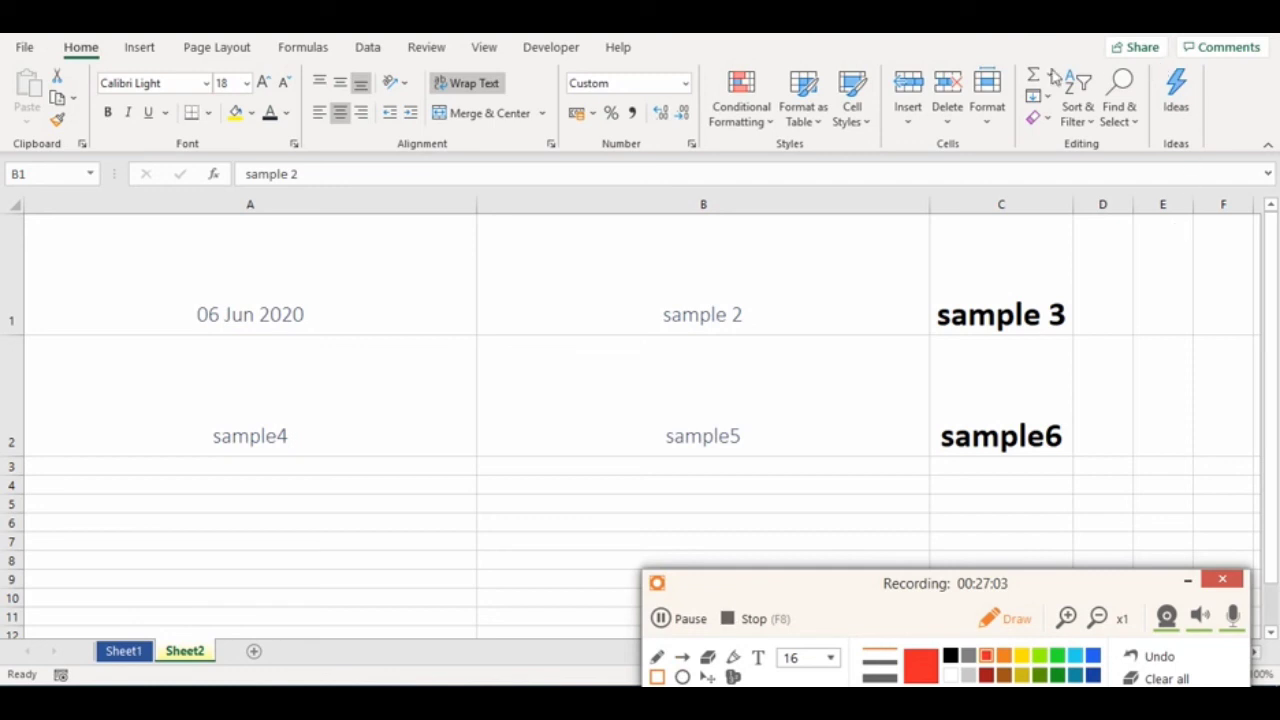
pyautogui.moveTo(1019, 53); pyautogui.dragTo(1163, 157)
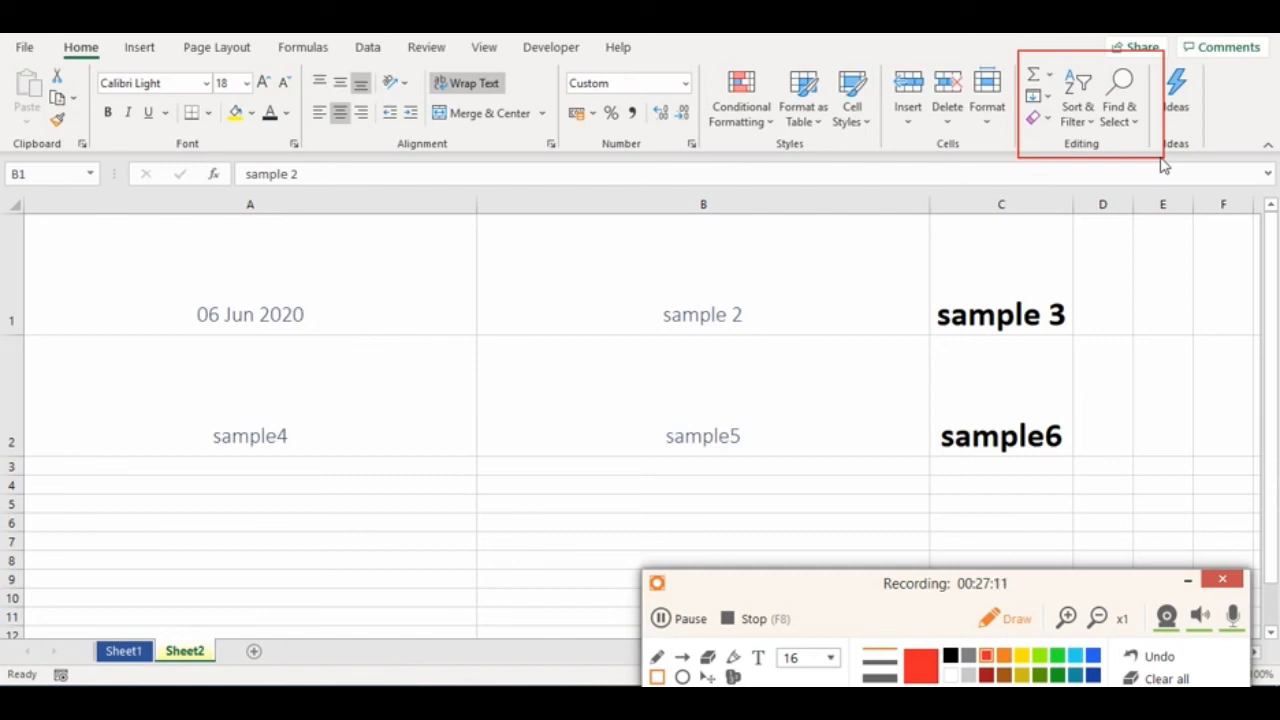
pyautogui.click(680, 618)
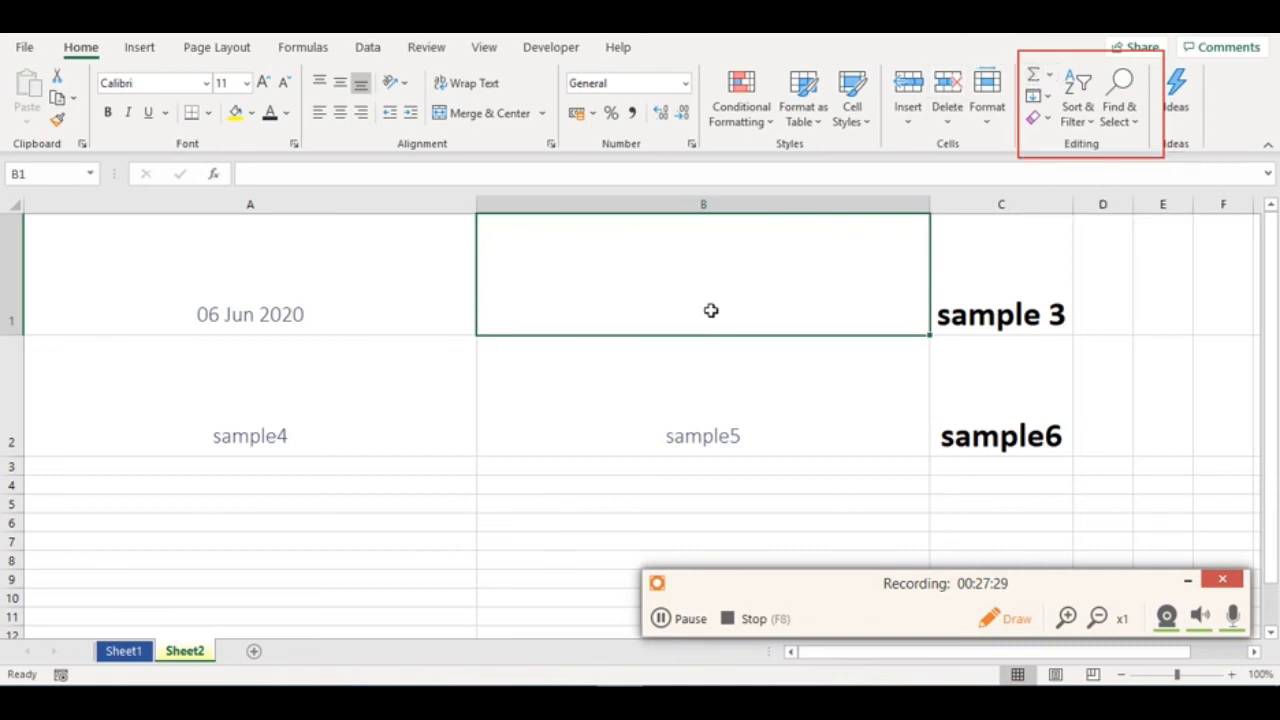
# Step: Enter 2 in B1 and 3 in B2
pyautogui.write('2')
pyautogui.press('Return')
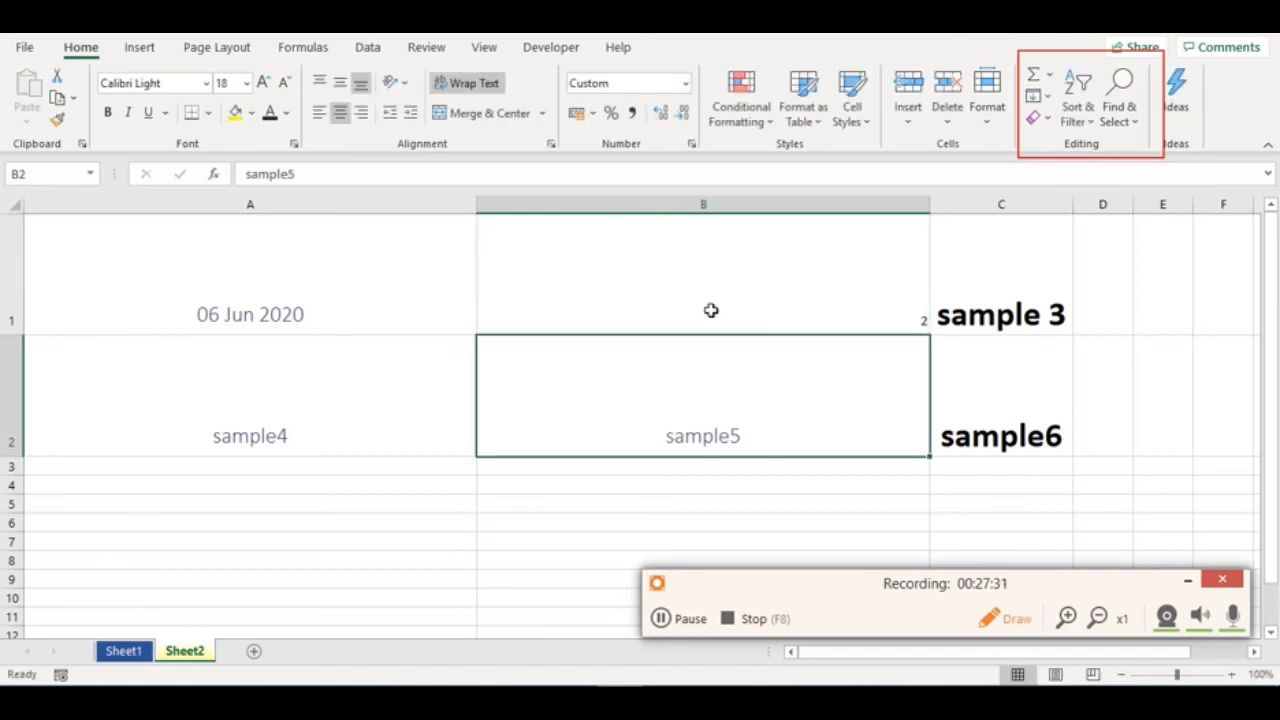
pyautogui.write('03')
pyautogui.press('Return')
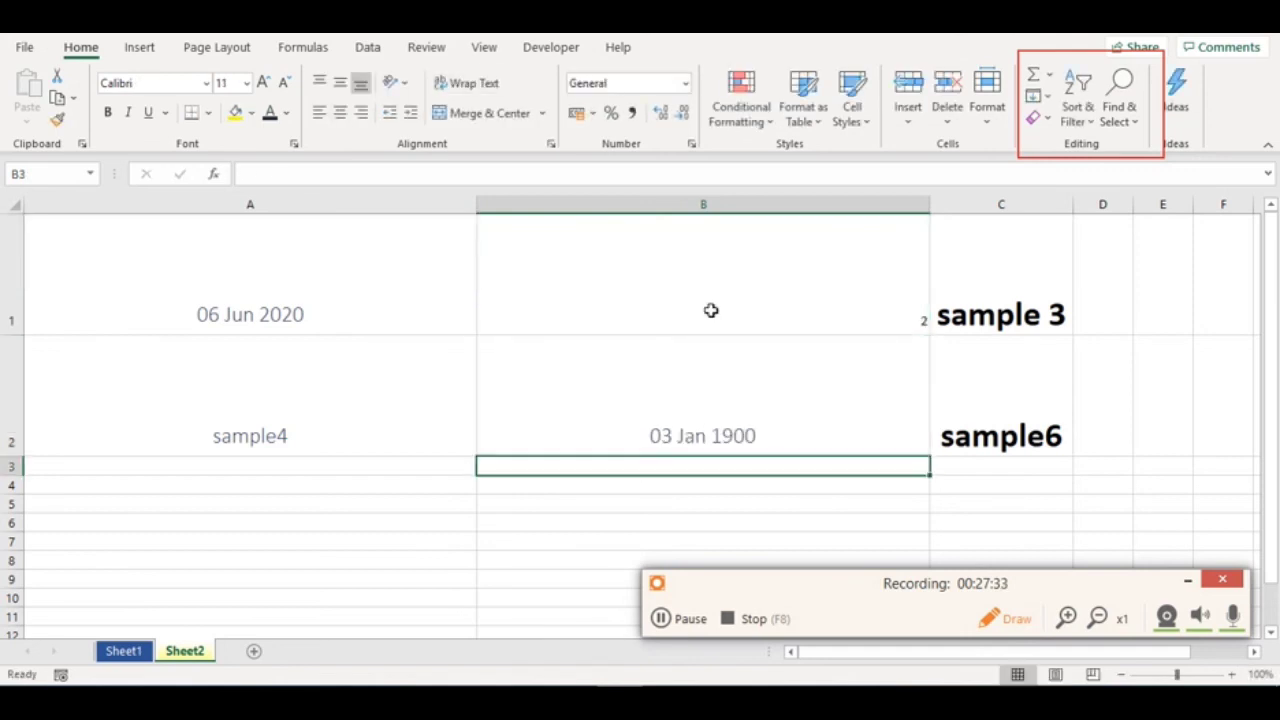
pyautogui.press('Up')
# Step: Format column B as Number with no decimal places
pyautogui.click(741, 205)
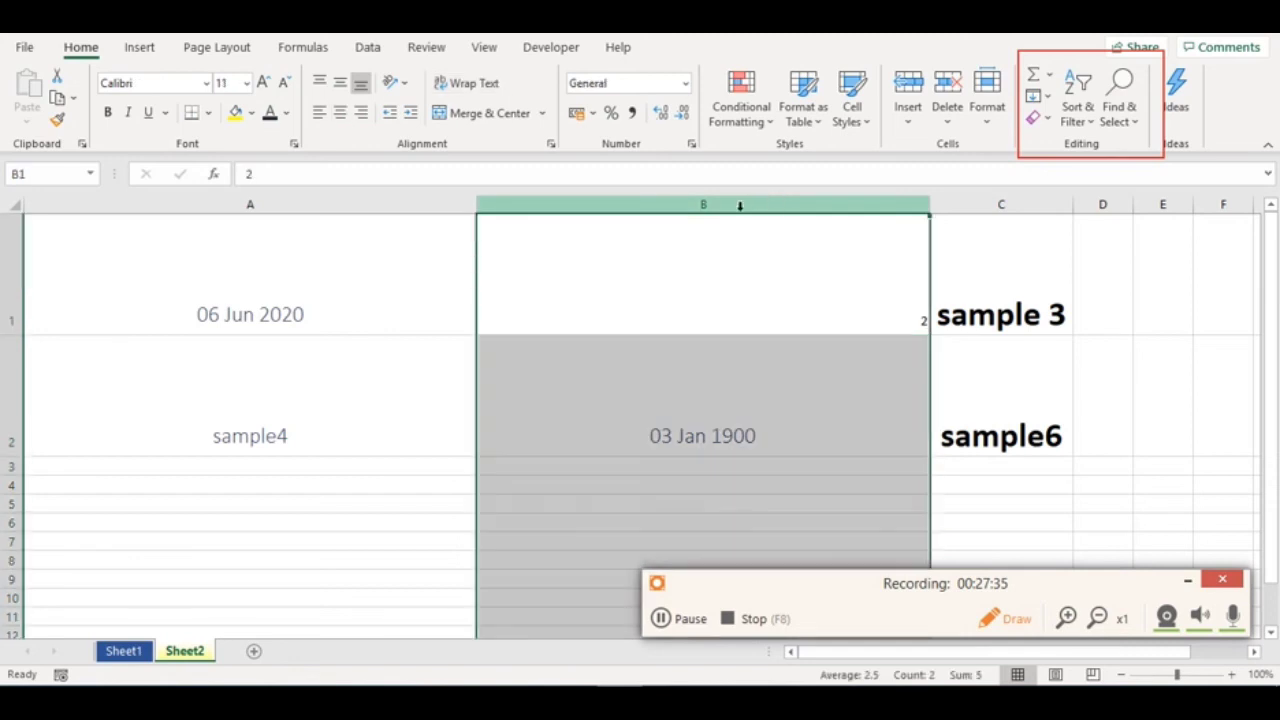
pyautogui.click(684, 82)
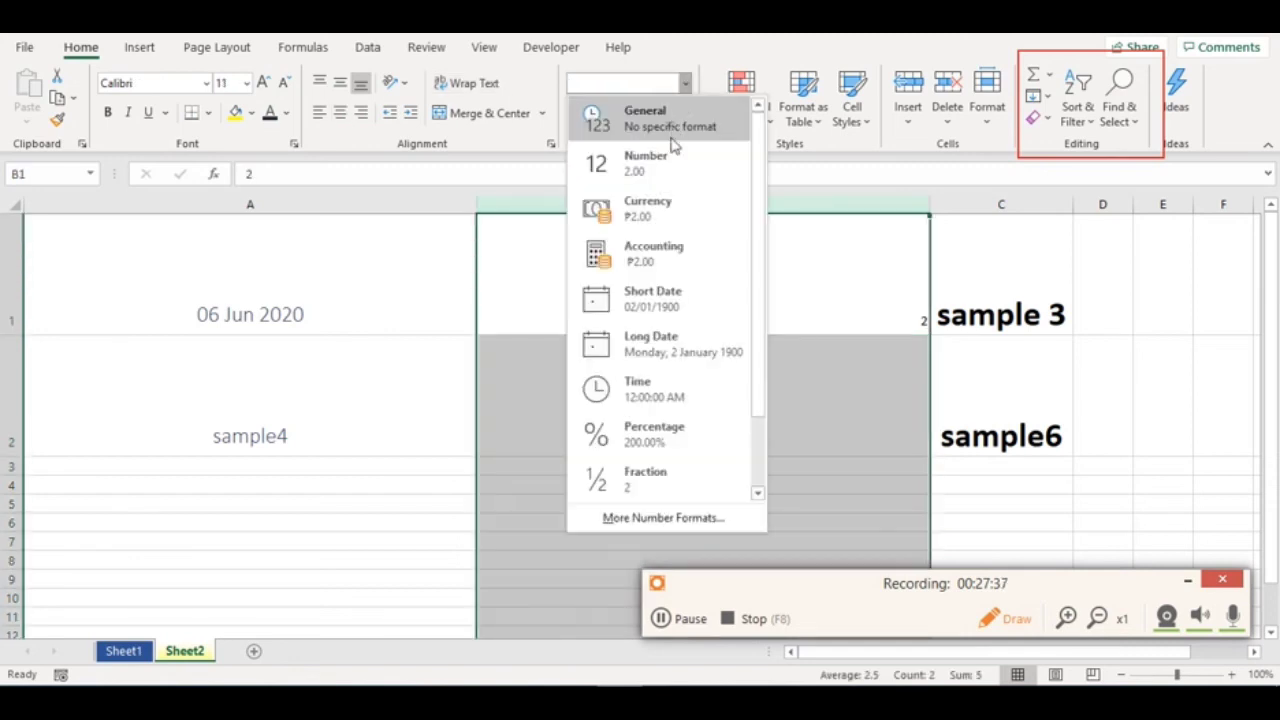
pyautogui.click(674, 158)
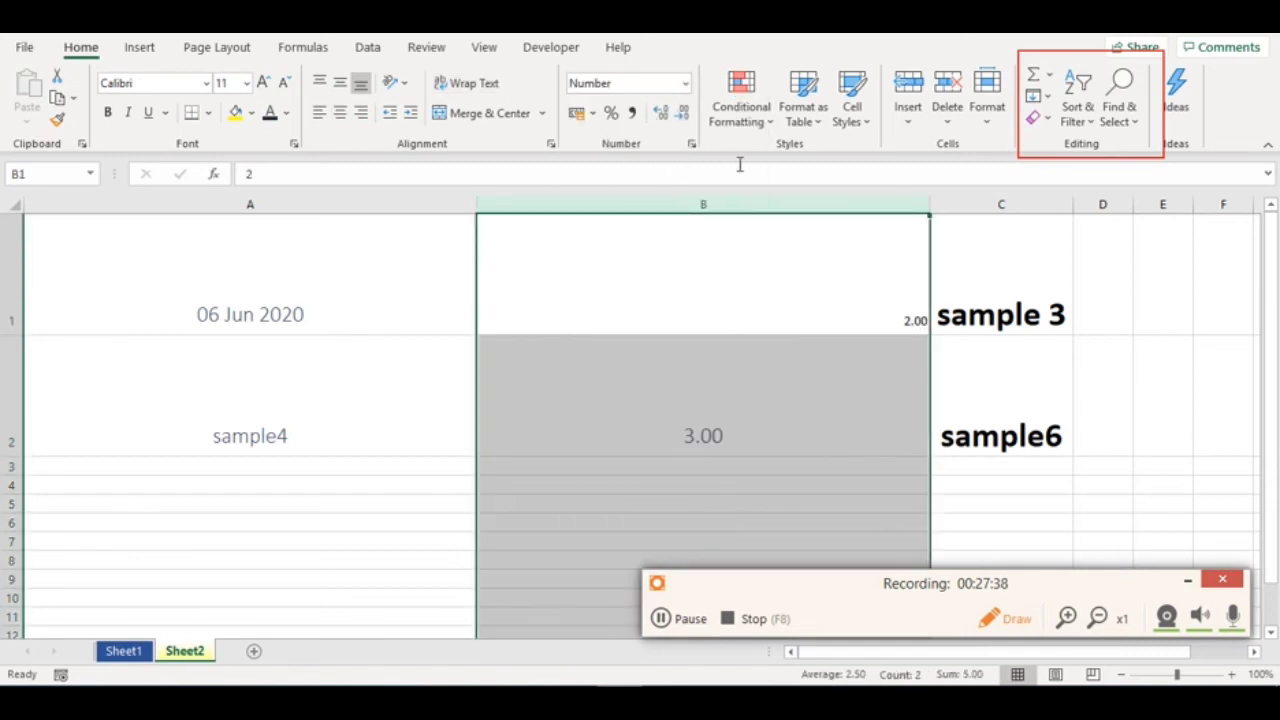
pyautogui.click(681, 112)
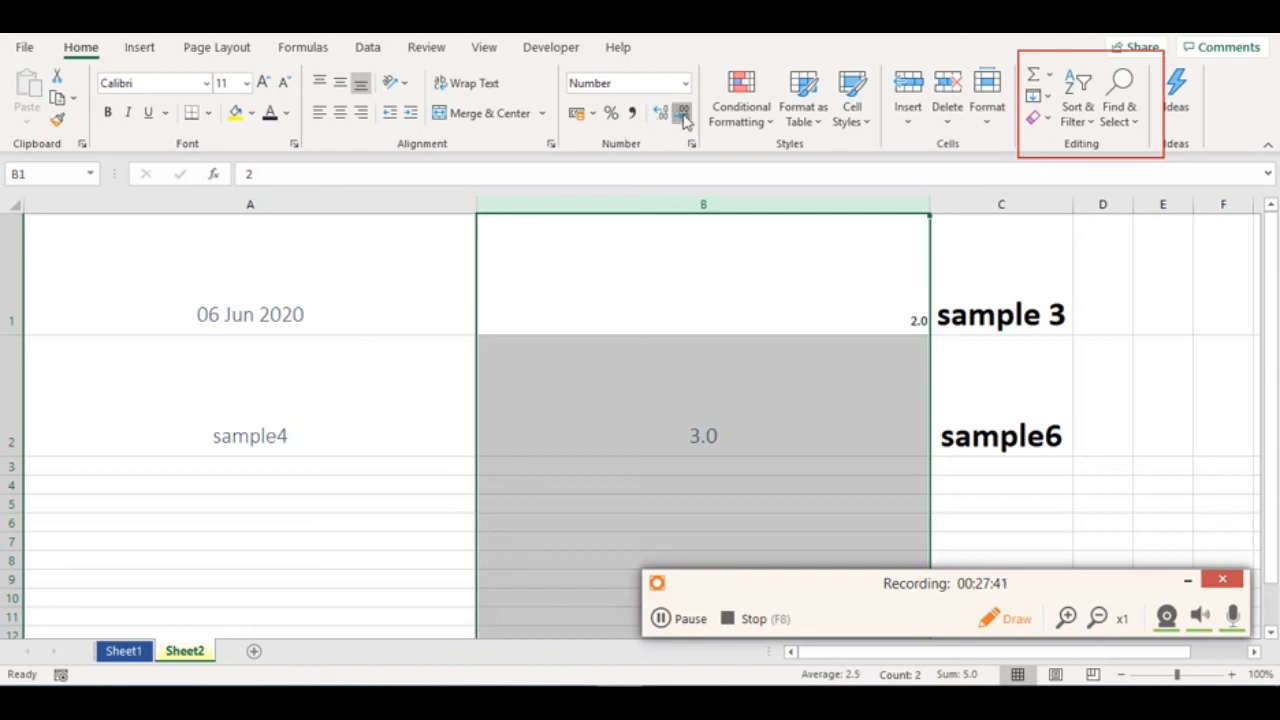
pyautogui.click(681, 112)
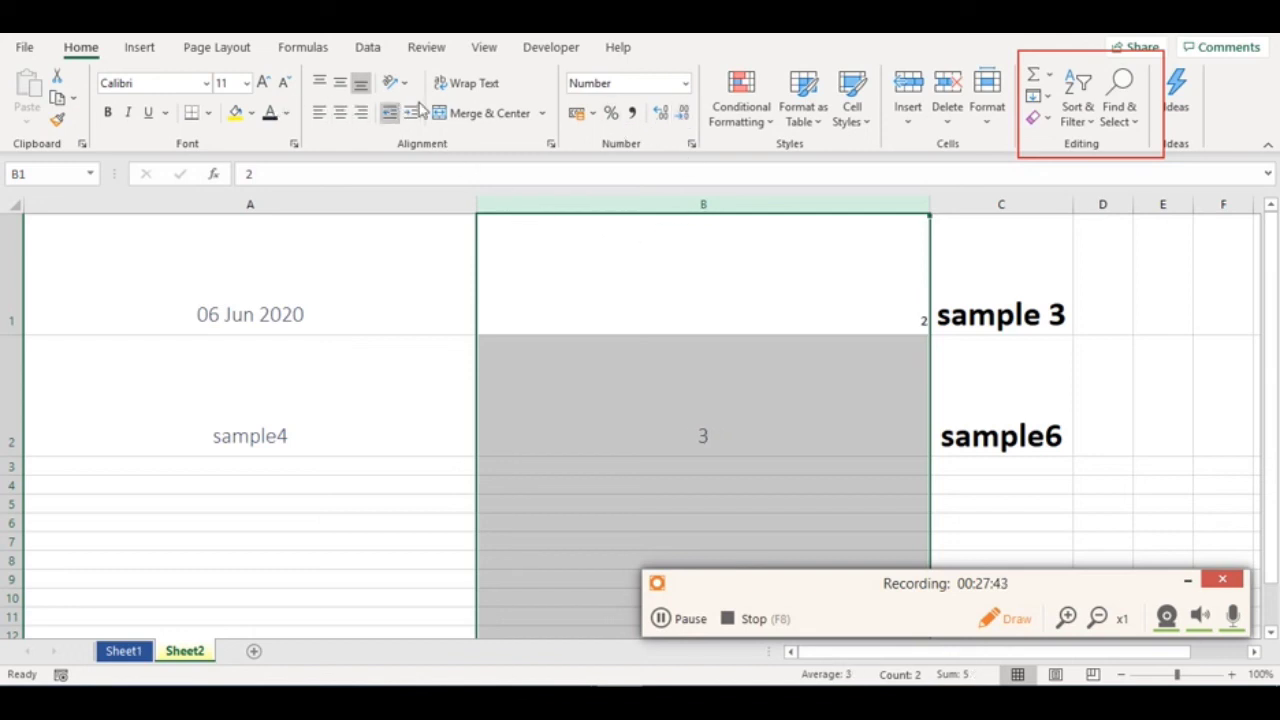
# Step: Enlarge column B's font size to 48
pyautogui.click(263, 82)
pyautogui.click(263, 82)
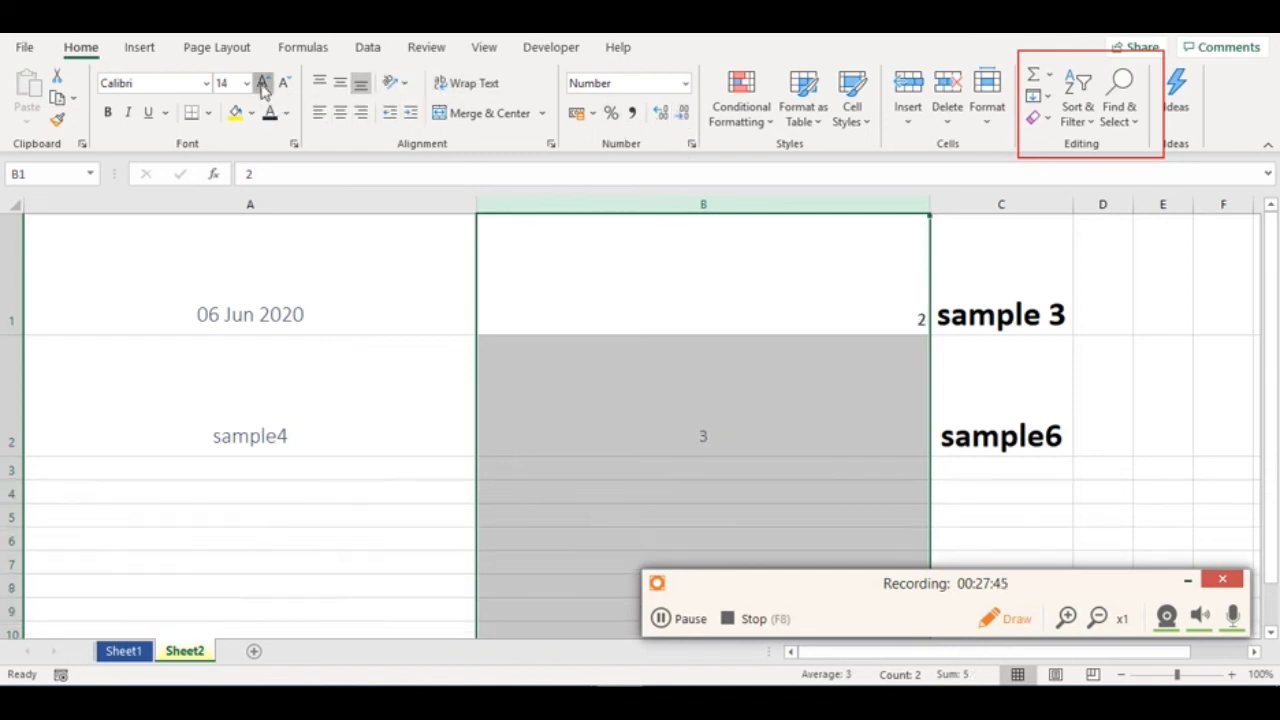
pyautogui.click(263, 82)
pyautogui.click(246, 83)
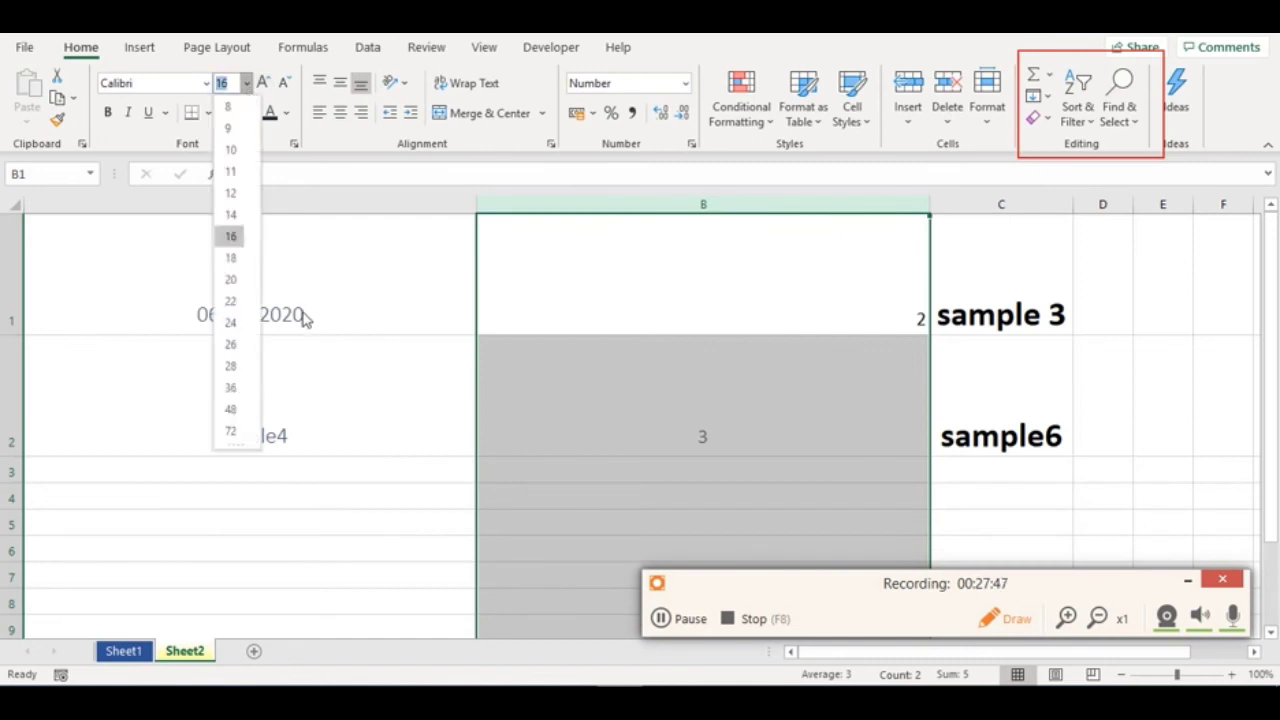
pyautogui.click(238, 397)
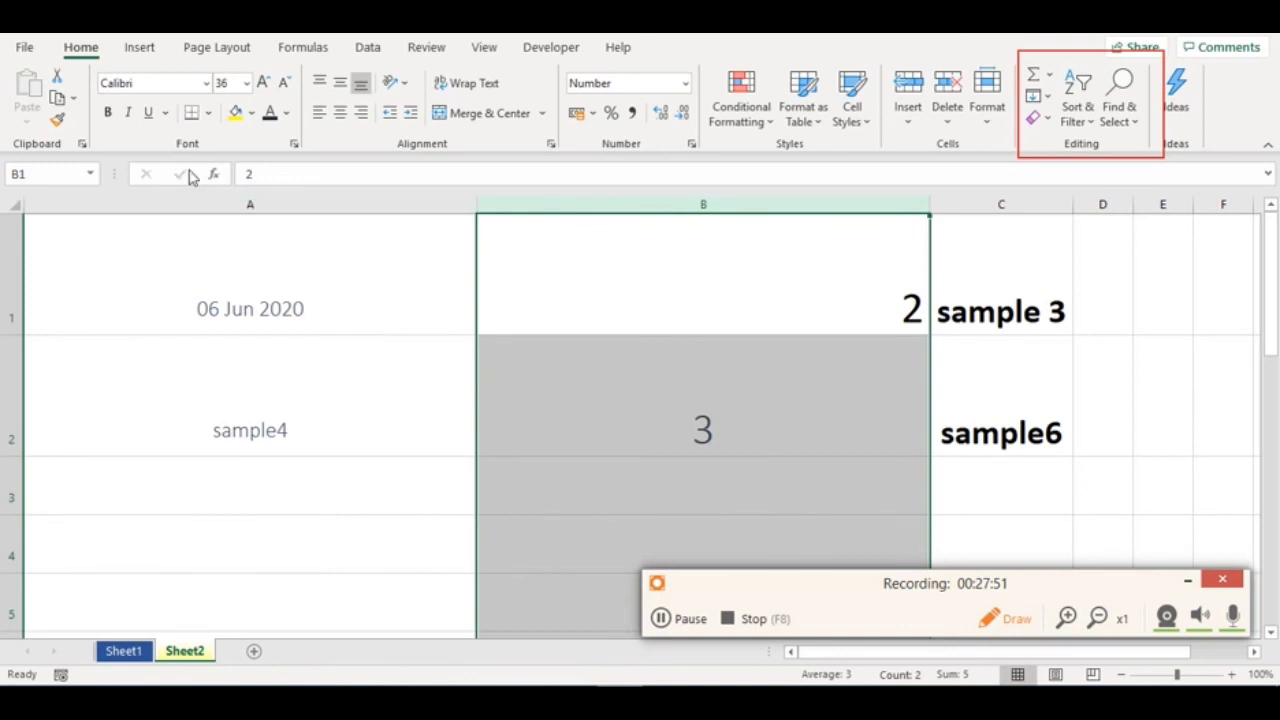
pyautogui.click(246, 83)
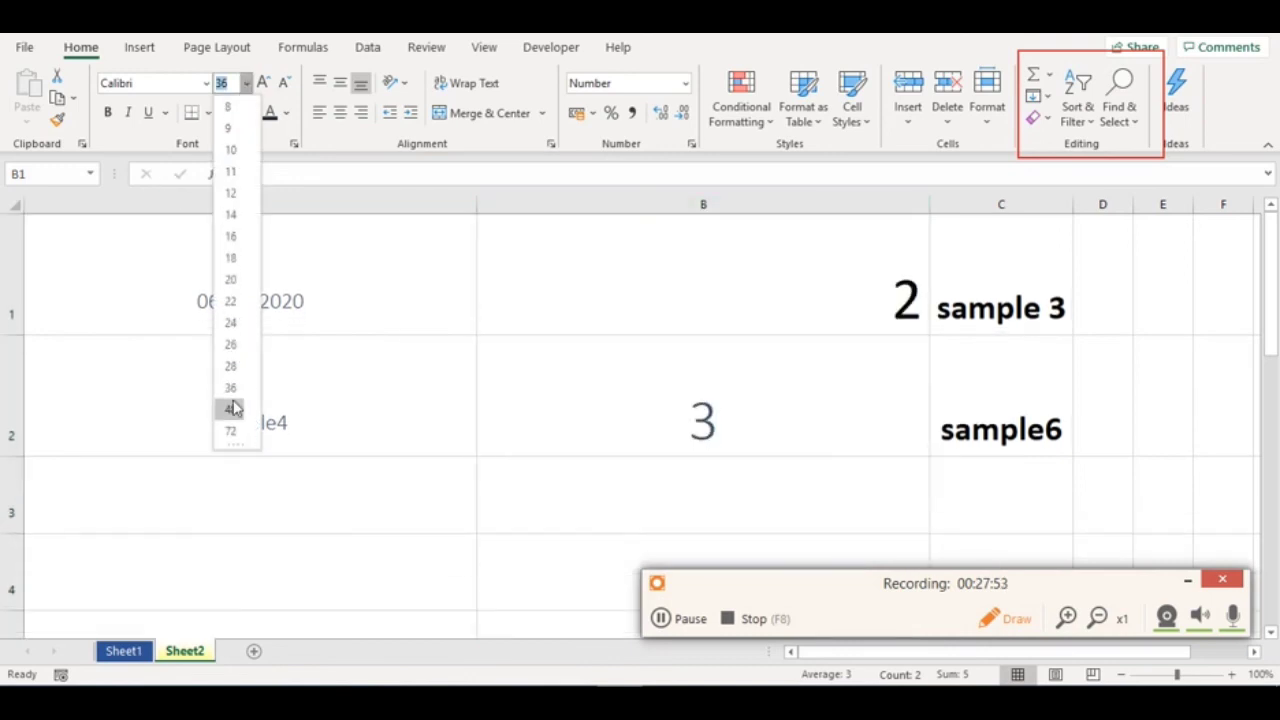
pyautogui.click(233, 401)
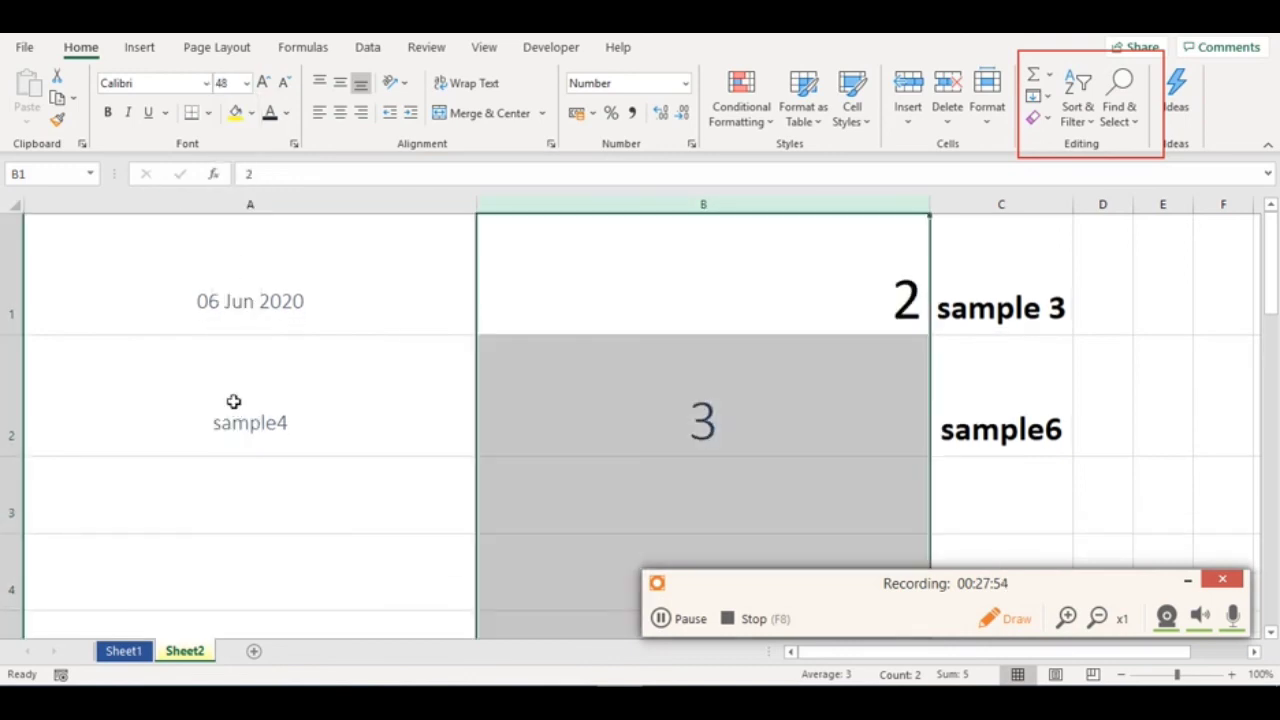
# Step: Add 4 in B3 and centre-align all of column B
pyautogui.click(1187, 580)
pyautogui.click(808, 508)
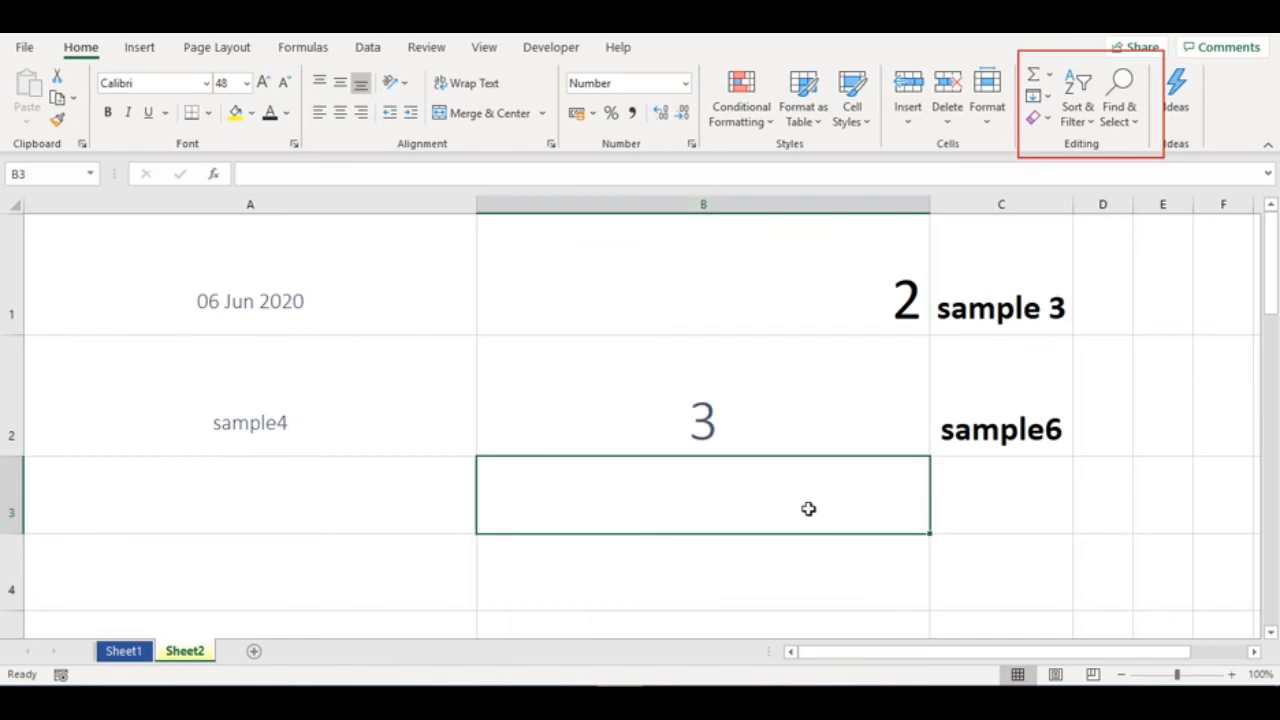
pyautogui.write('4')
pyautogui.press('Return')
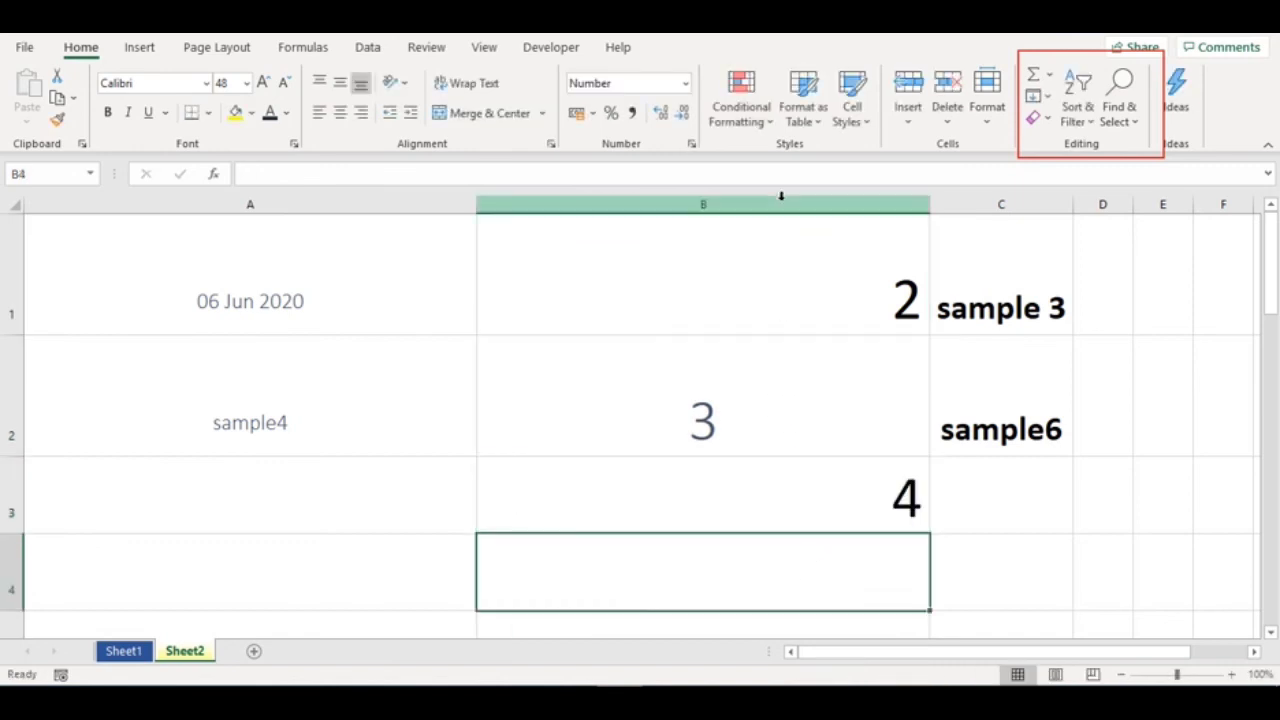
pyautogui.click(781, 204)
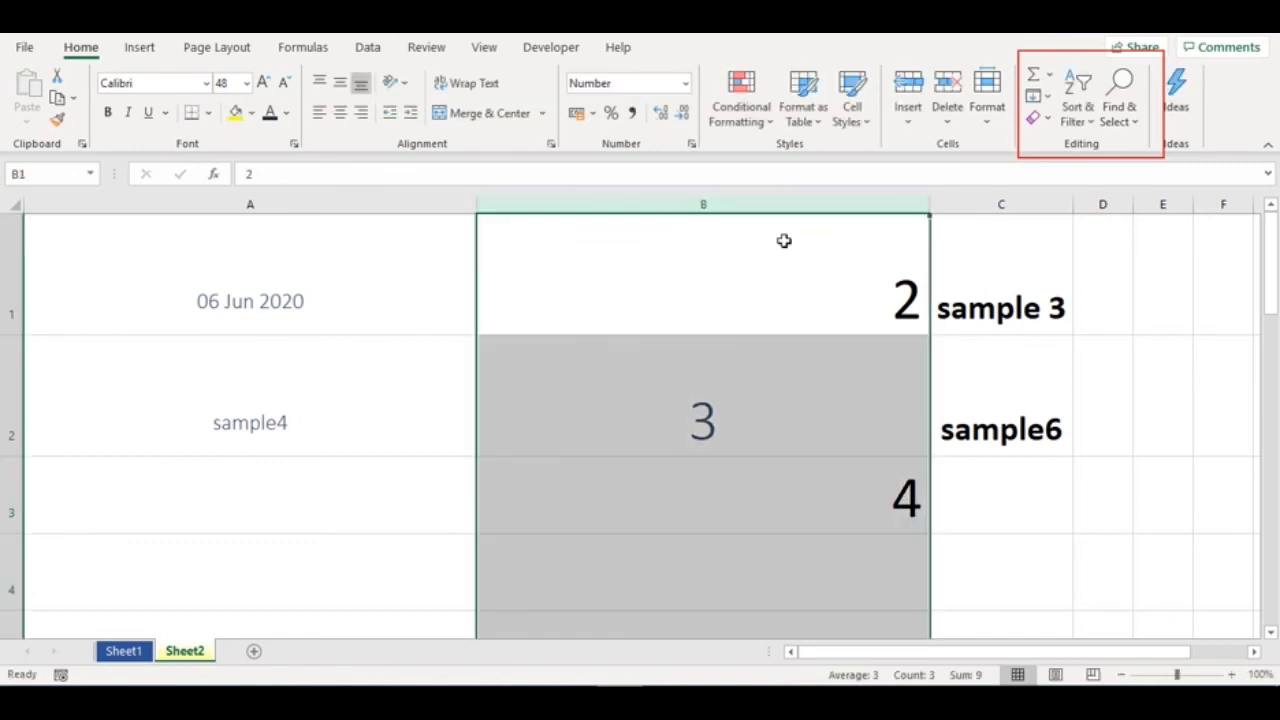
pyautogui.click(340, 112)
pyautogui.click(741, 552)
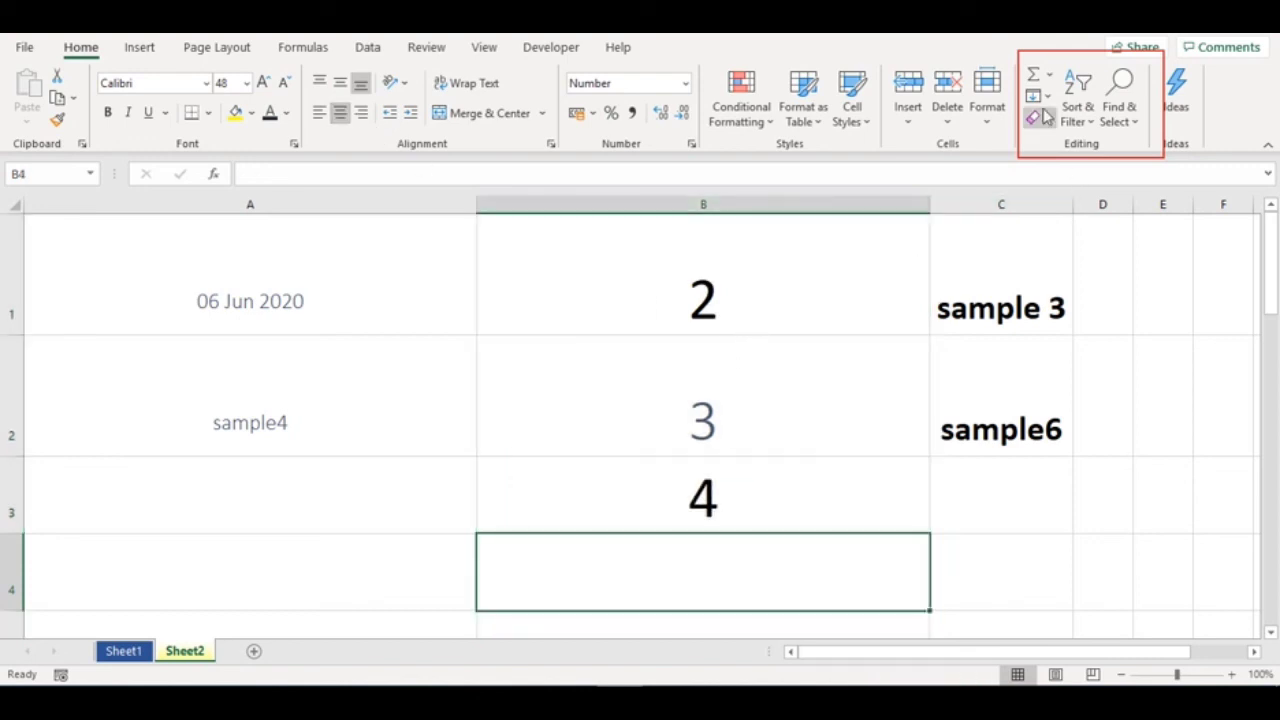
# Step: Use AutoSum to put =SUM(B1:B3) in B4, showing 9
pyautogui.click(1033, 75)
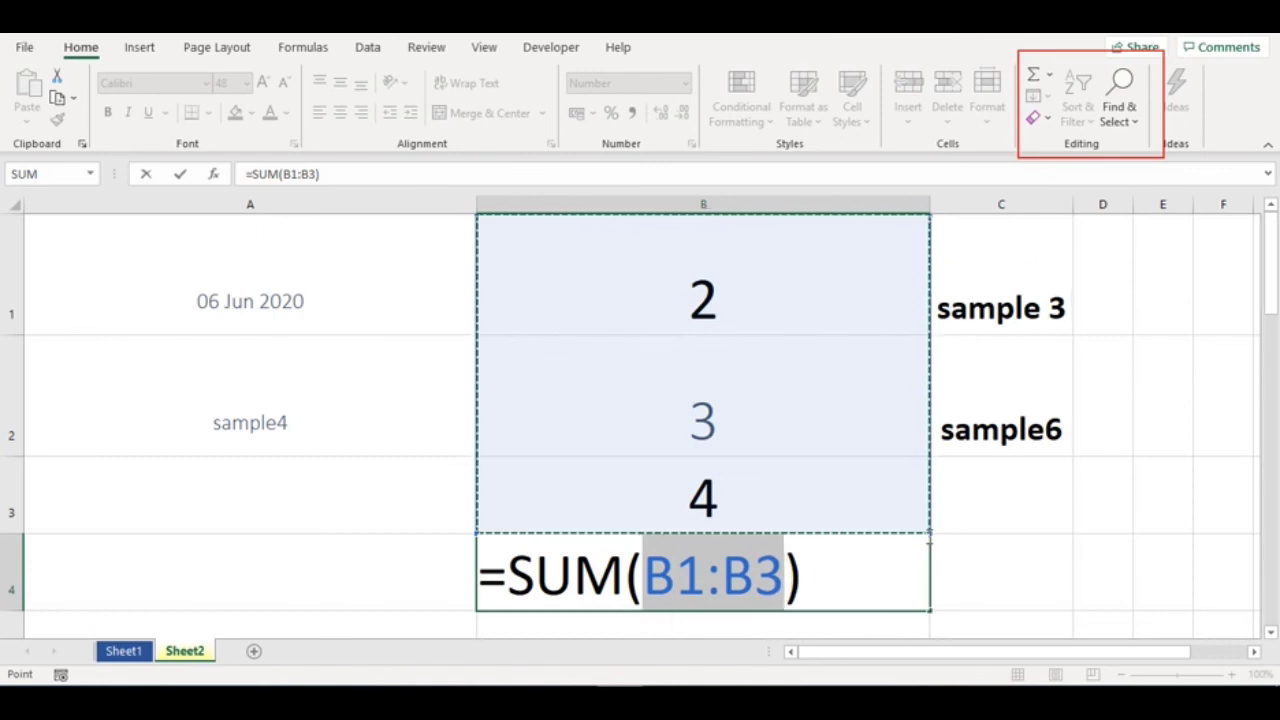
pyautogui.press('Return')
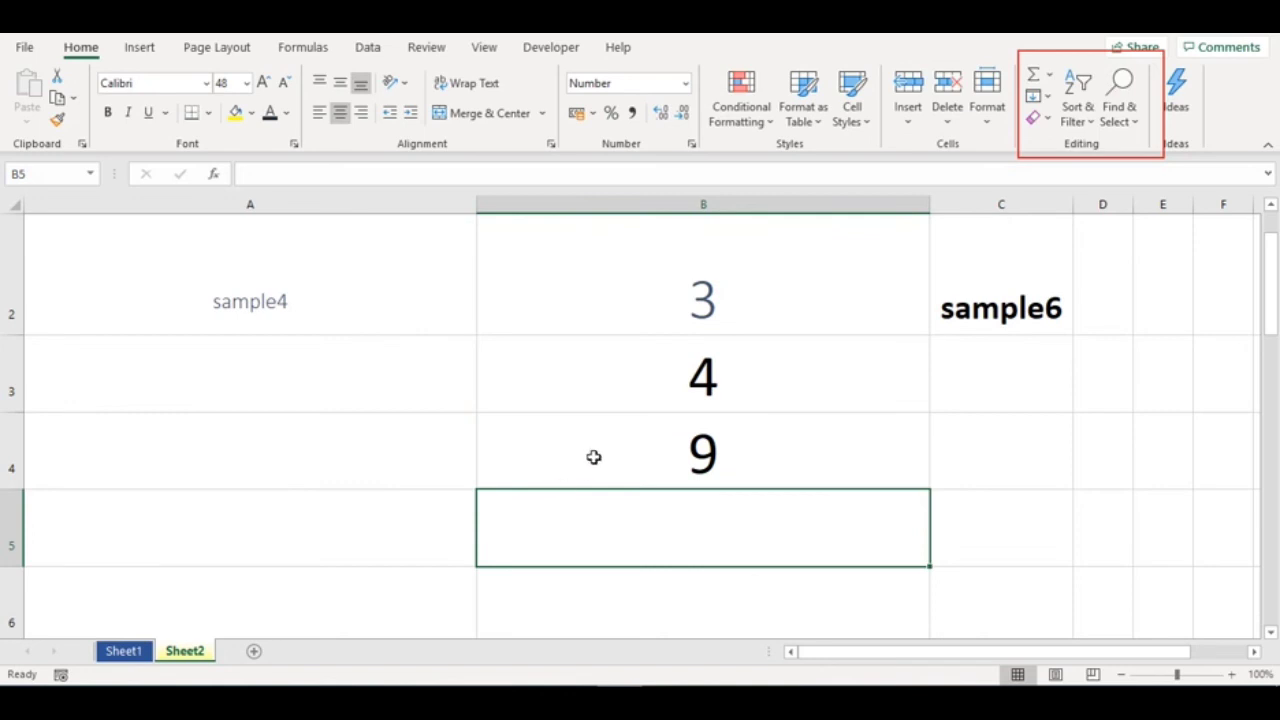
pyautogui.click(592, 456)
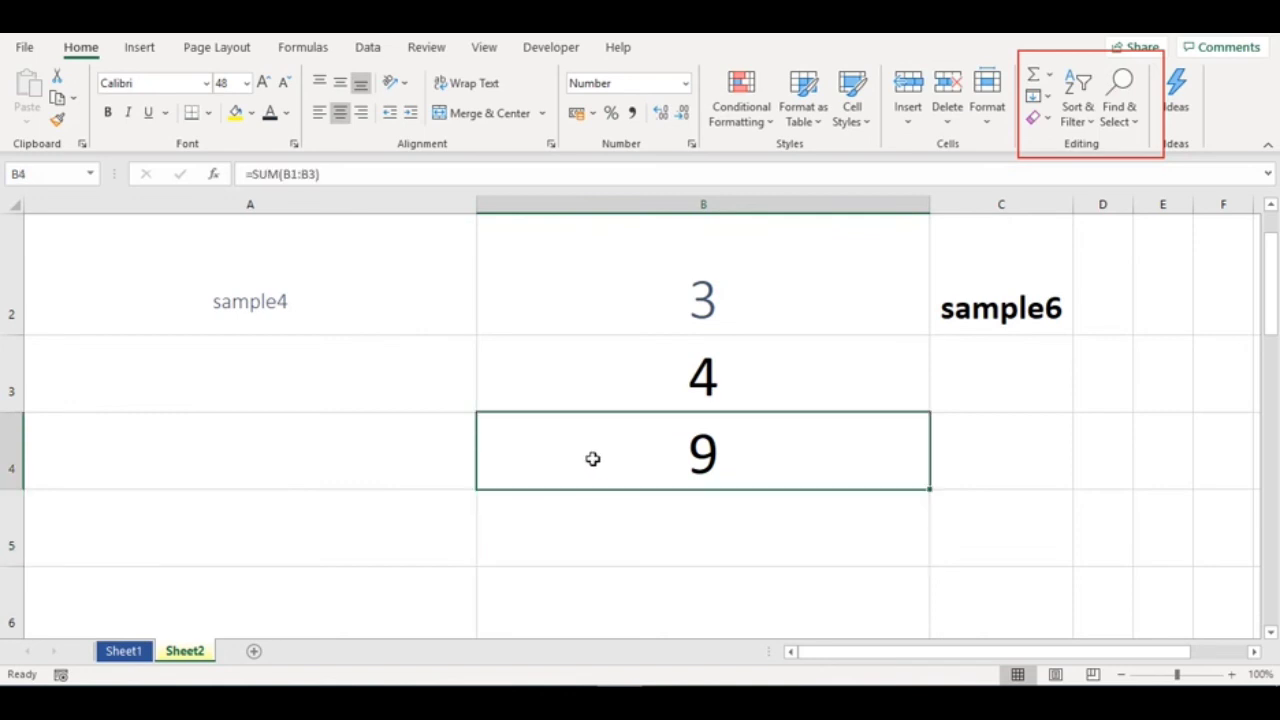
pyautogui.scroll(1, 592, 458)
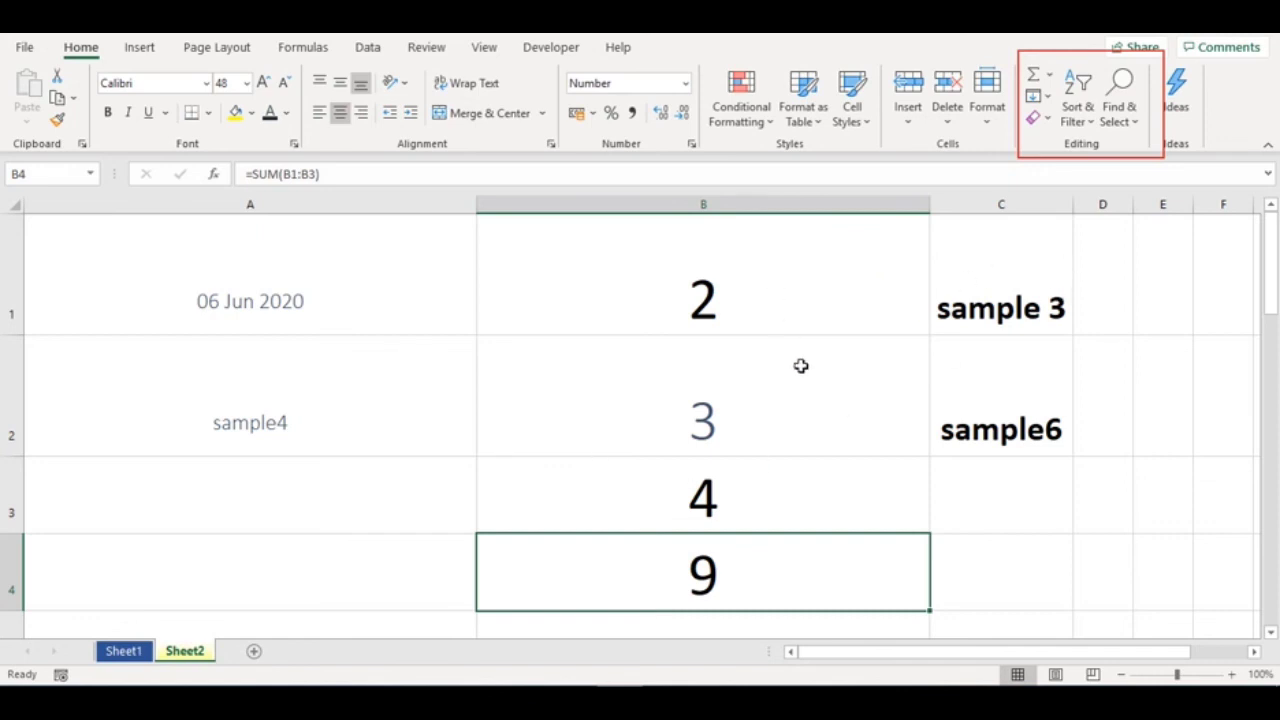
pyautogui.click(1014, 491)
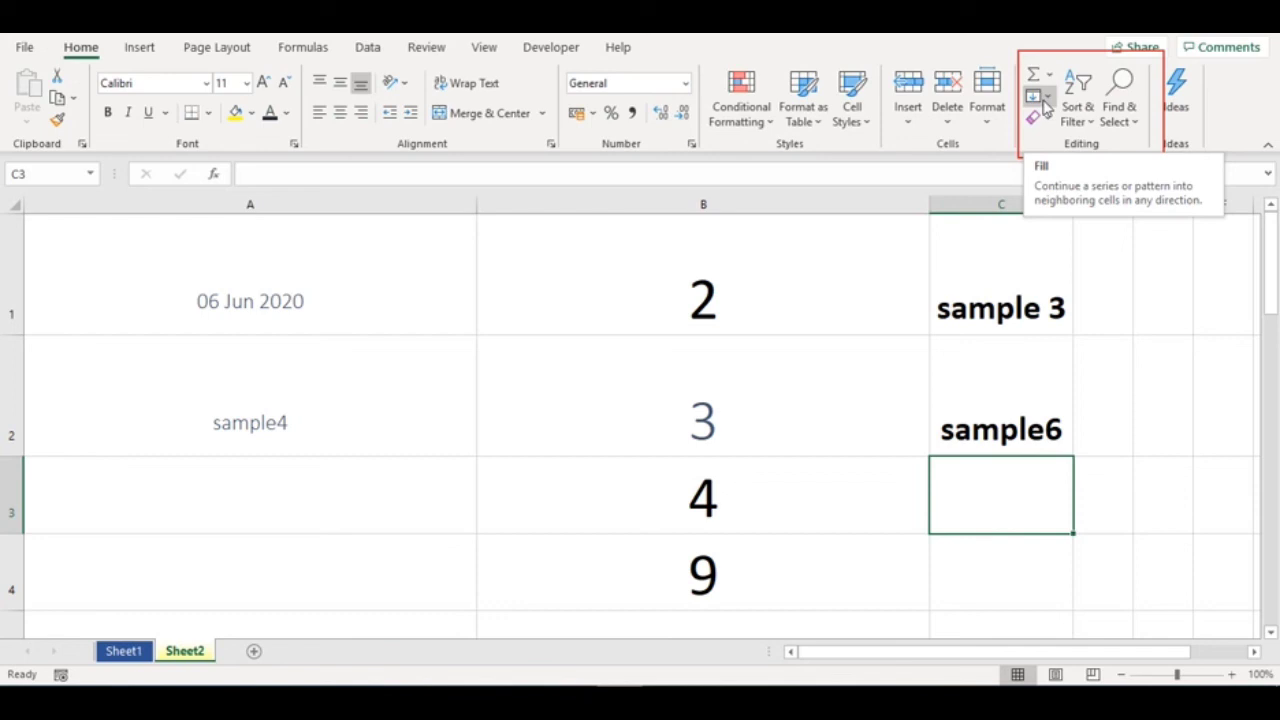
# Step: Fill sample6 down from C2 into C3
pyautogui.click(1045, 105)
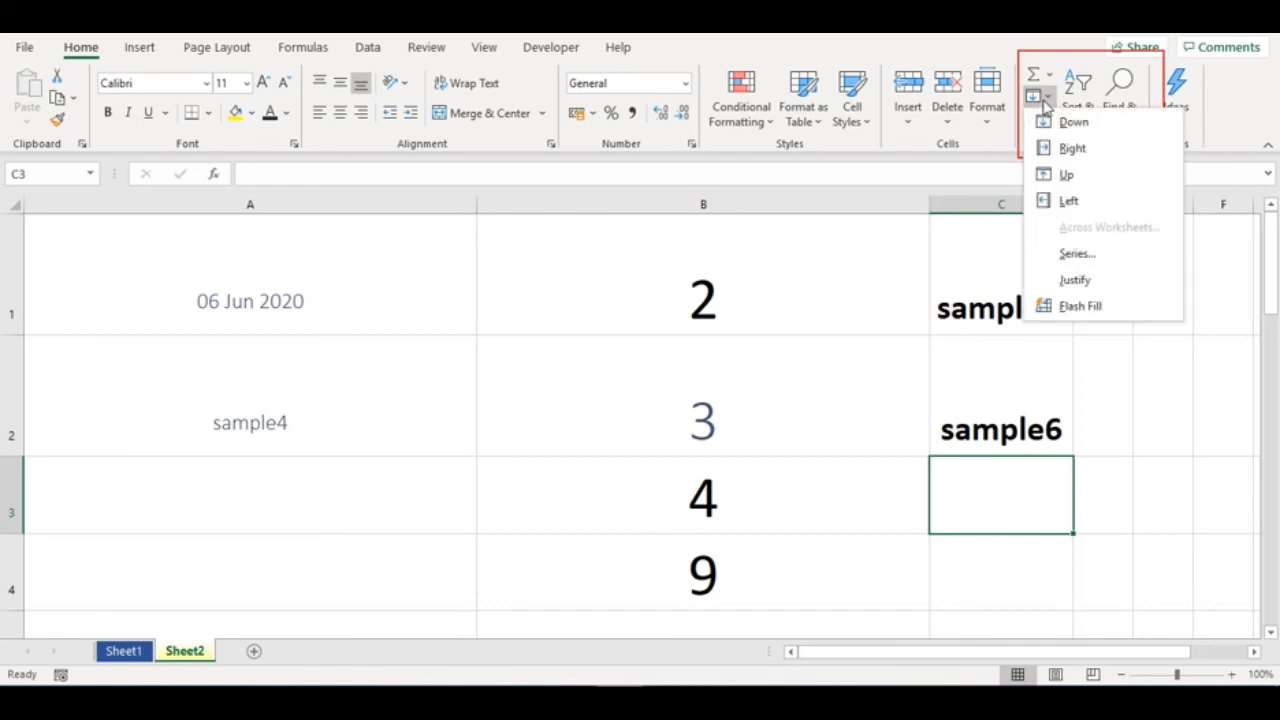
pyautogui.click(1066, 177)
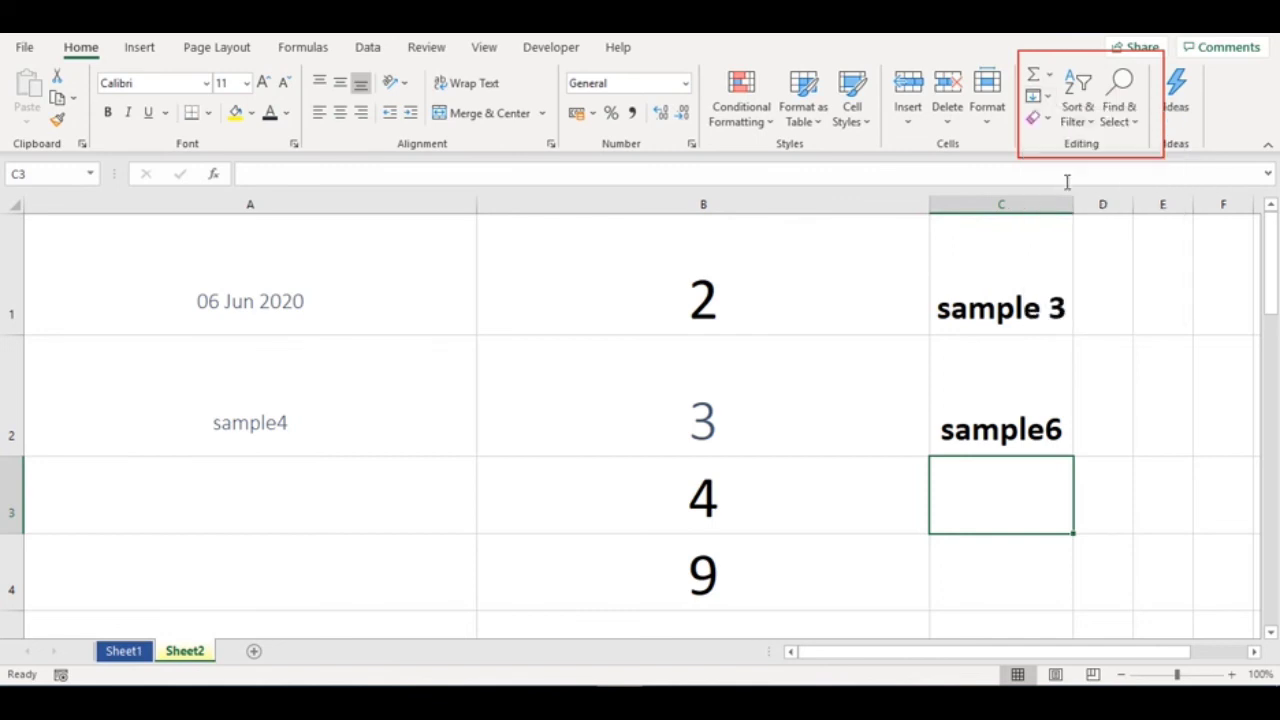
pyautogui.click(1045, 97)
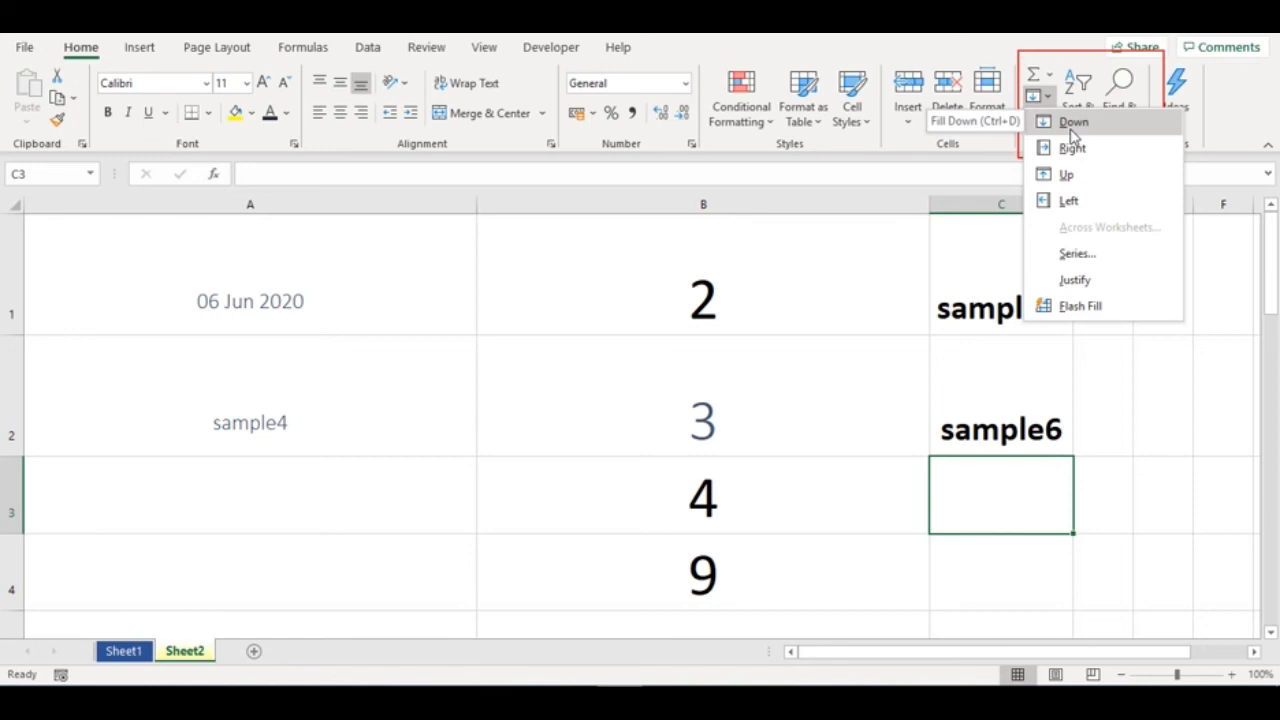
pyautogui.click(1071, 124)
pyautogui.scroll(-1, 1015, 465)
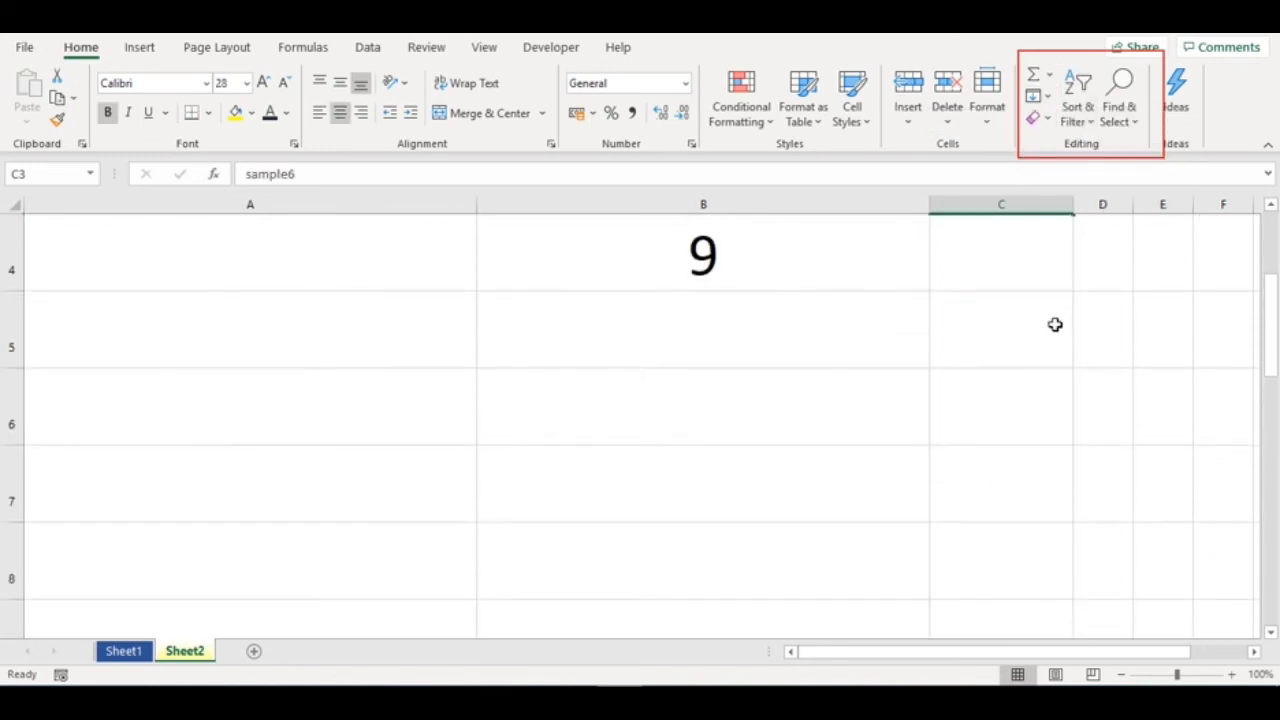
pyautogui.scroll(1, 1055, 324)
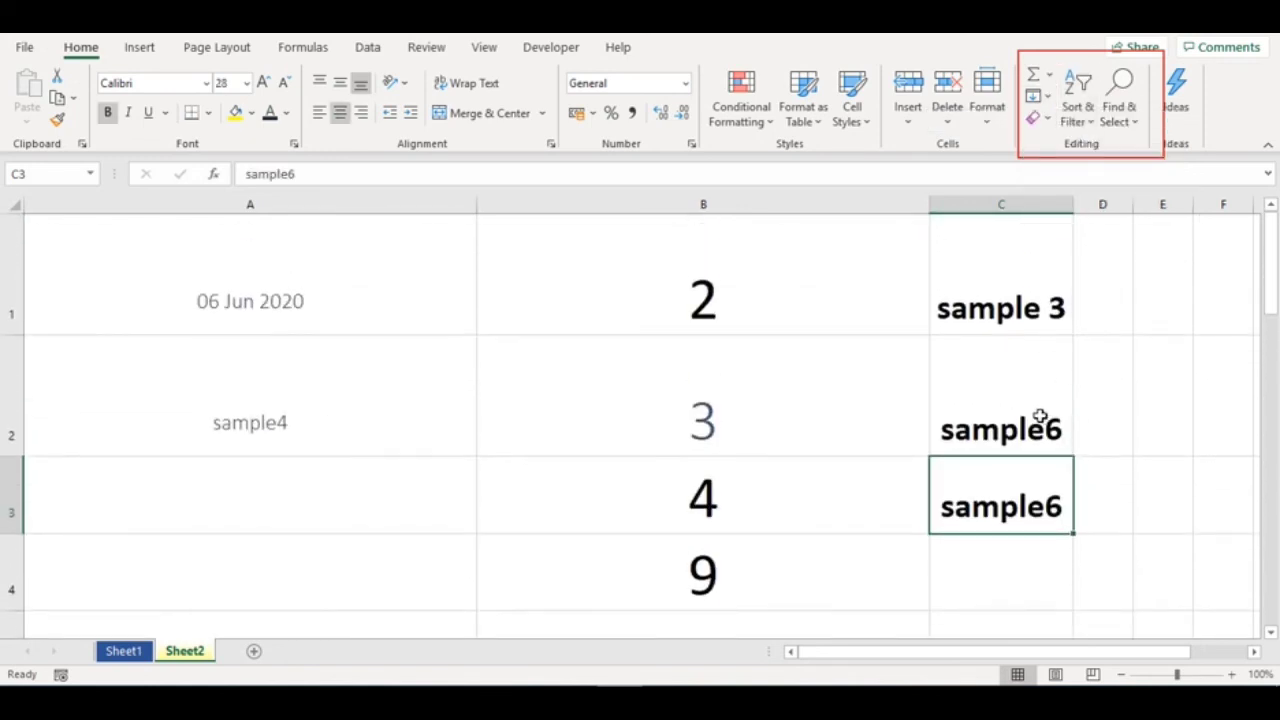
# Step: Clear C2 and fill sample6 back up into it from C3
pyautogui.click(1040, 416)
pyautogui.press('Delete')
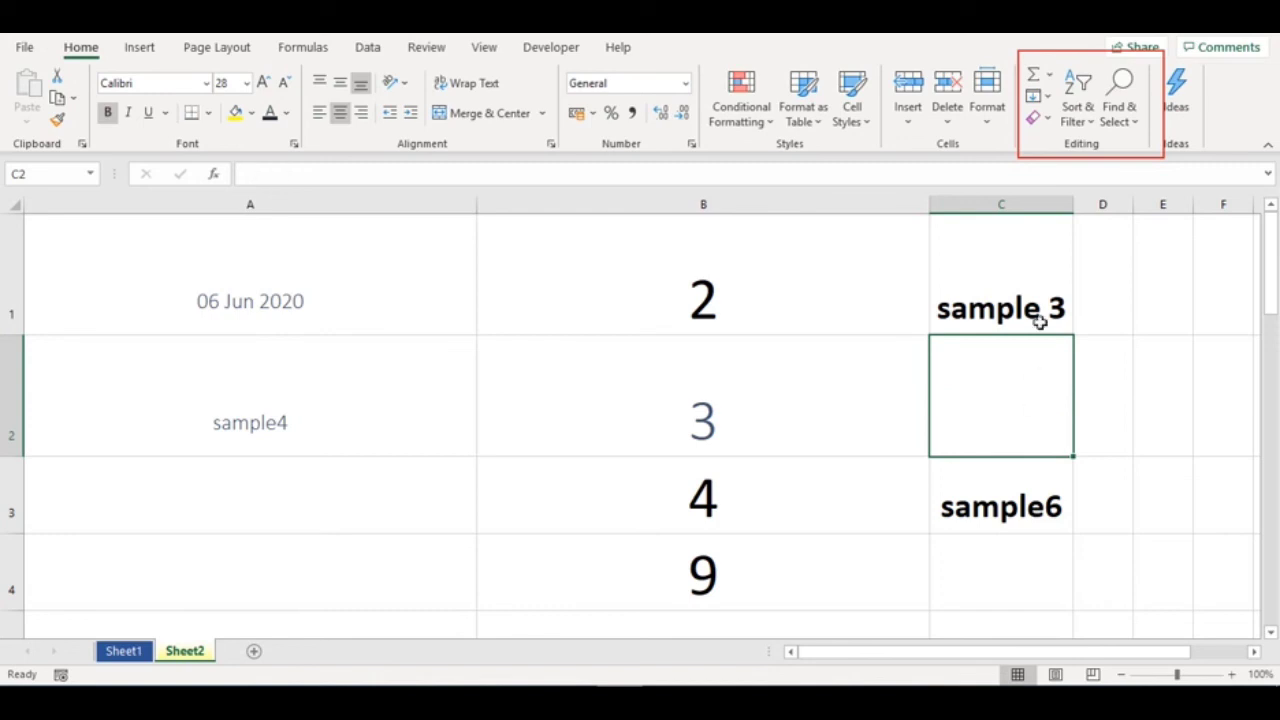
pyautogui.click(1048, 104)
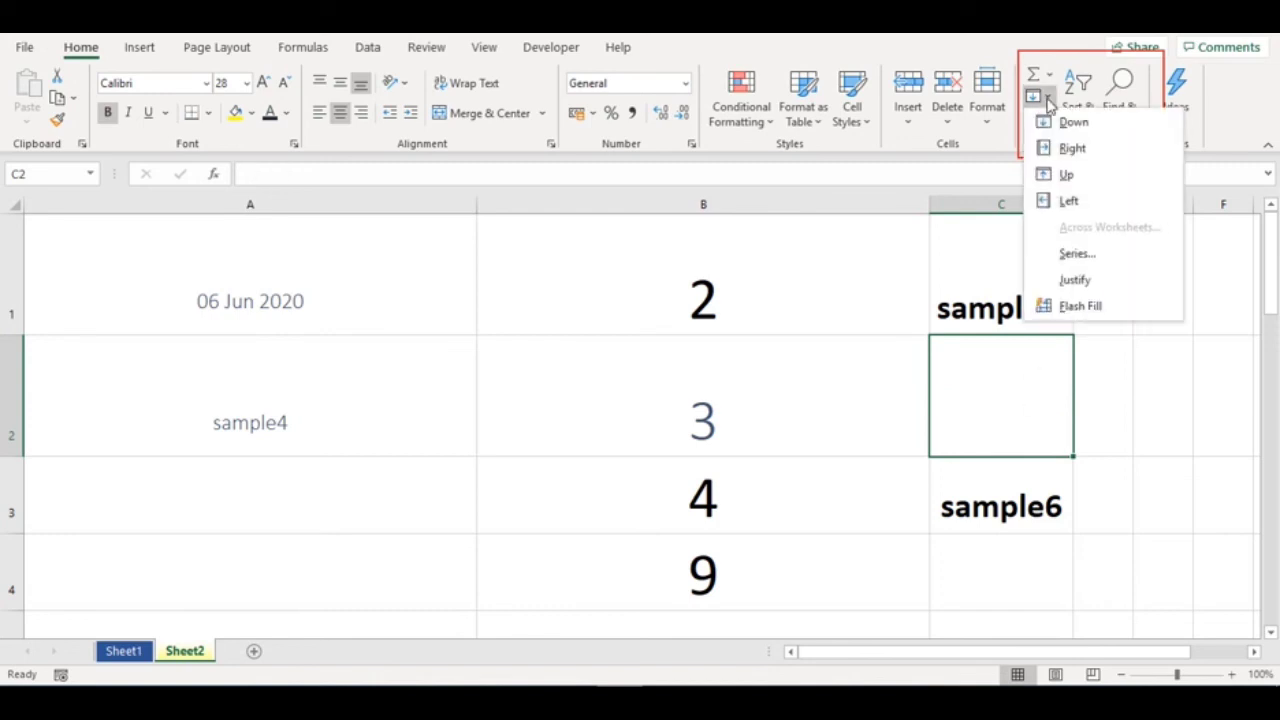
pyautogui.click(1066, 174)
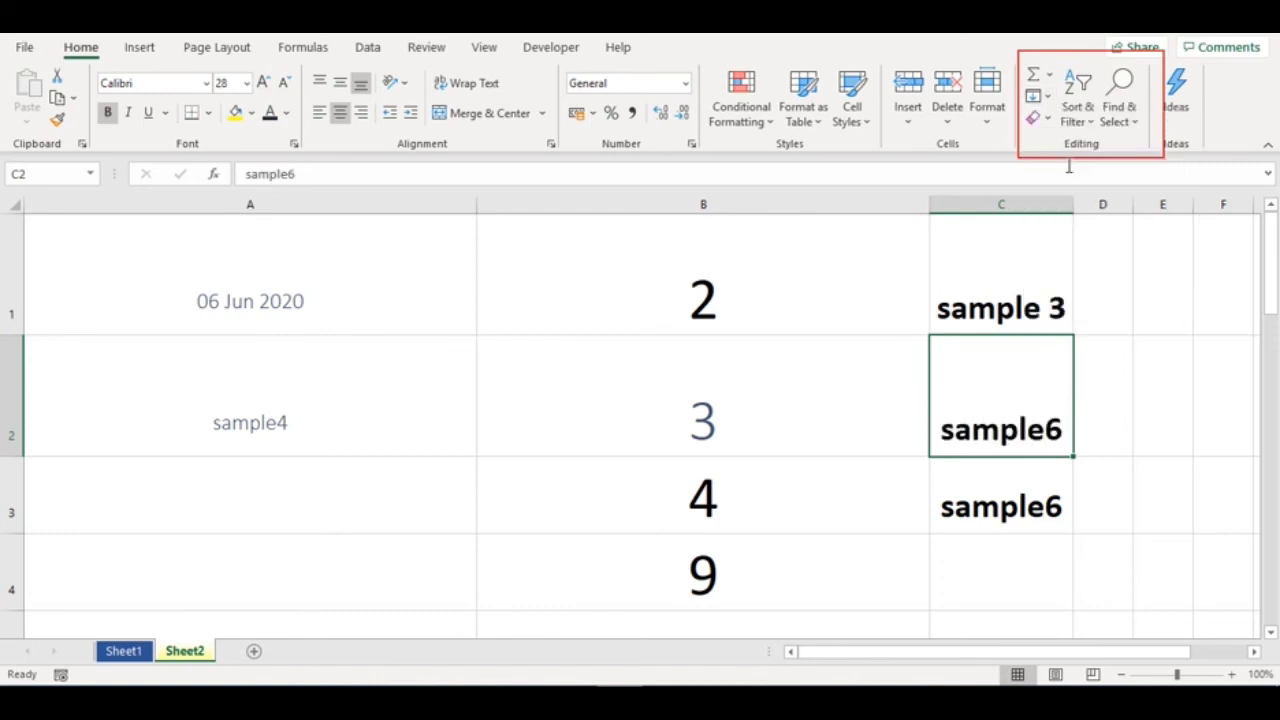
# Step: Fill the 3 from B2 right into C2
pyautogui.click(1040, 98)
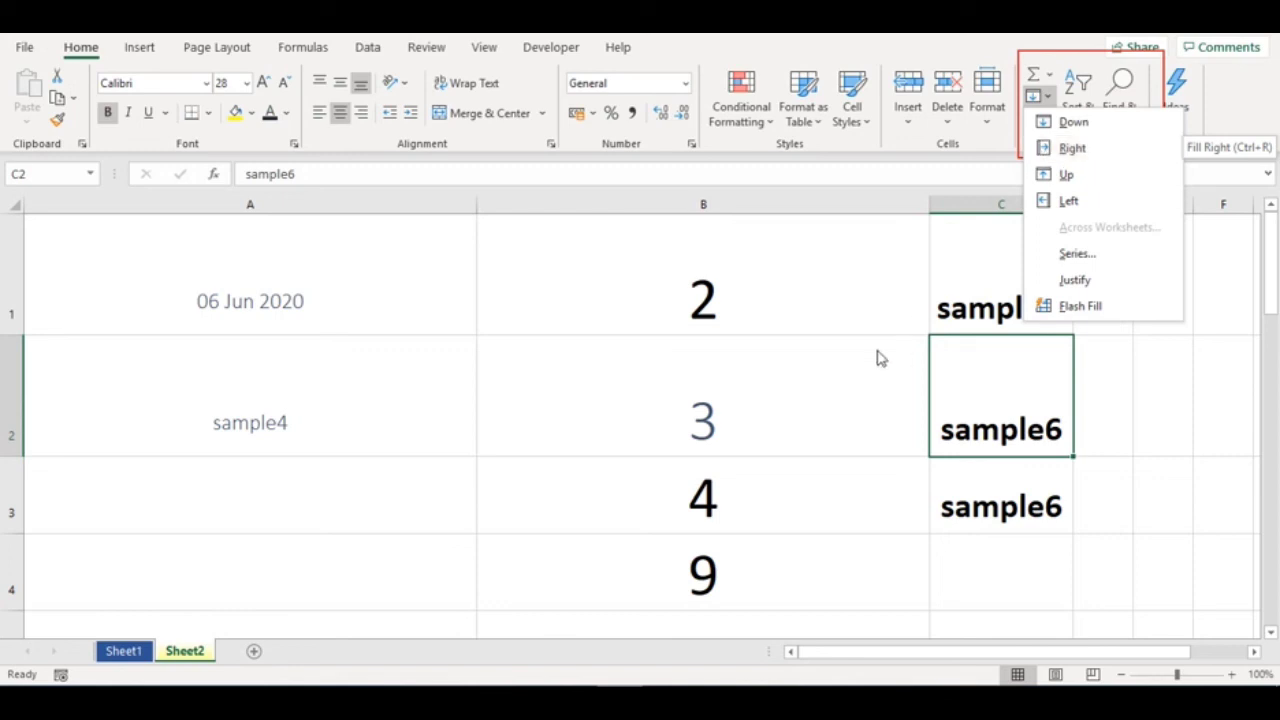
pyautogui.click(792, 402)
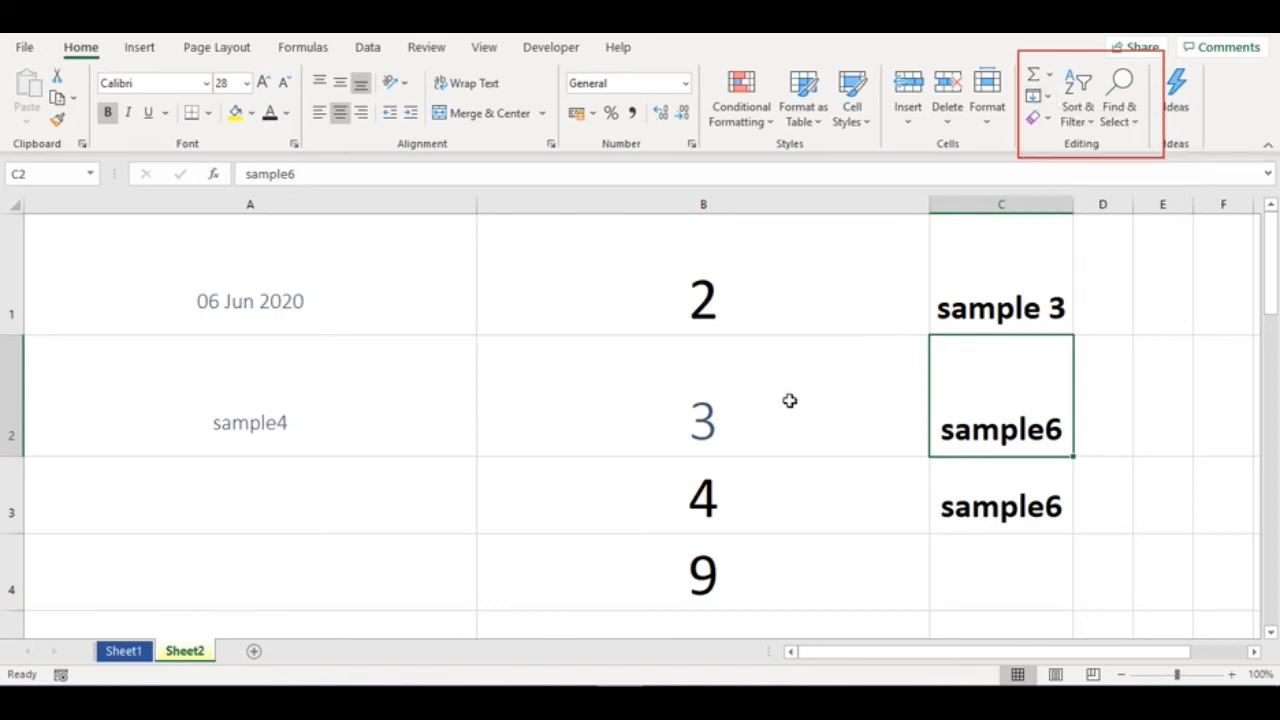
pyautogui.click(1045, 97)
pyautogui.click(1064, 150)
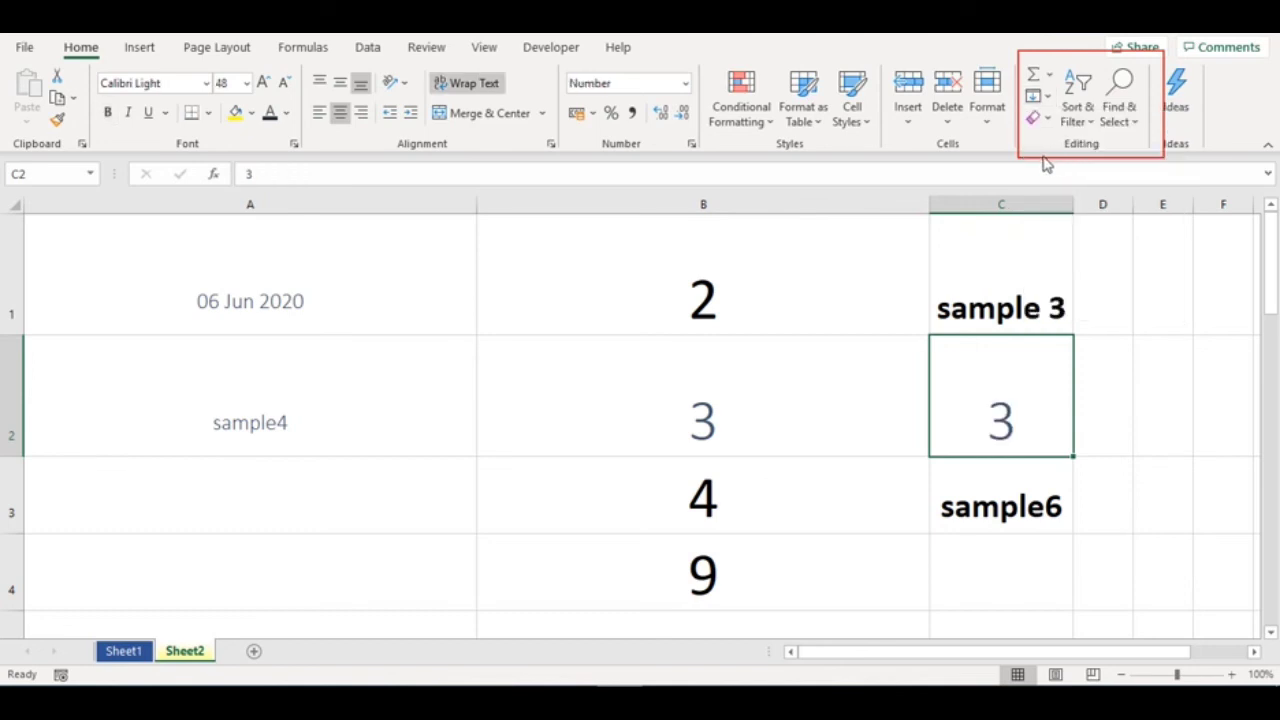
pyautogui.click(1045, 97)
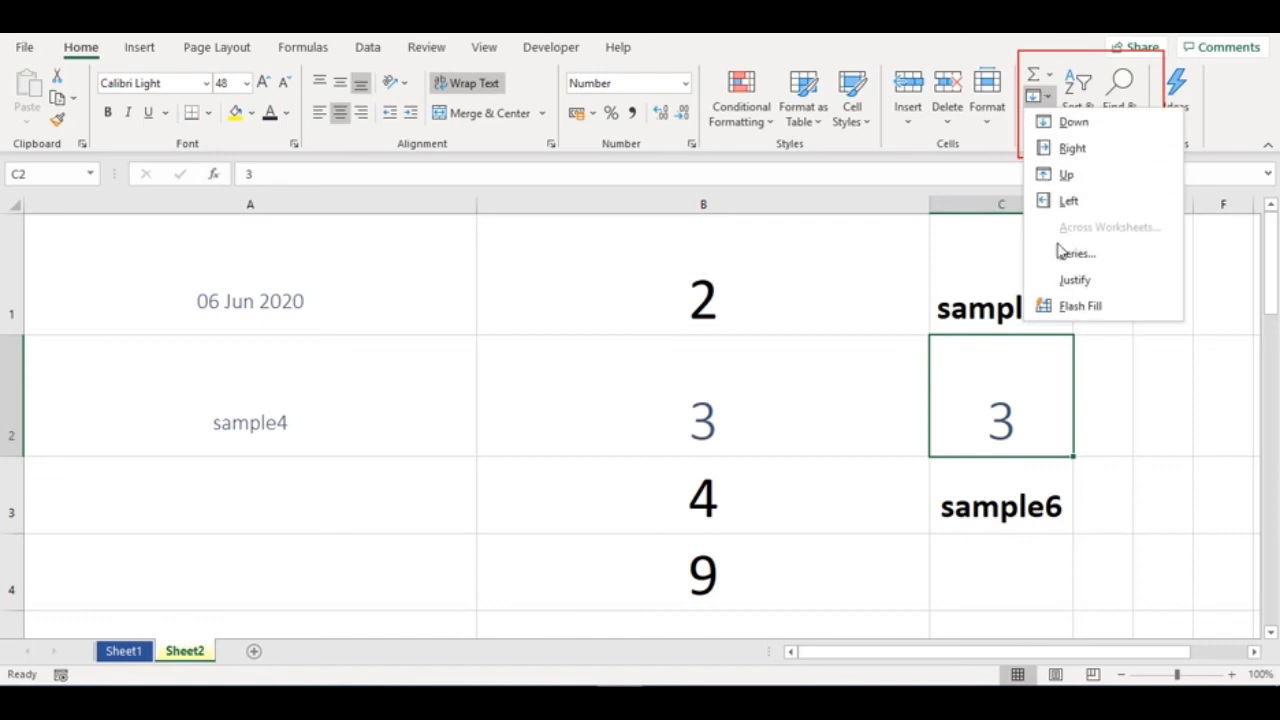
pyautogui.click(943, 305)
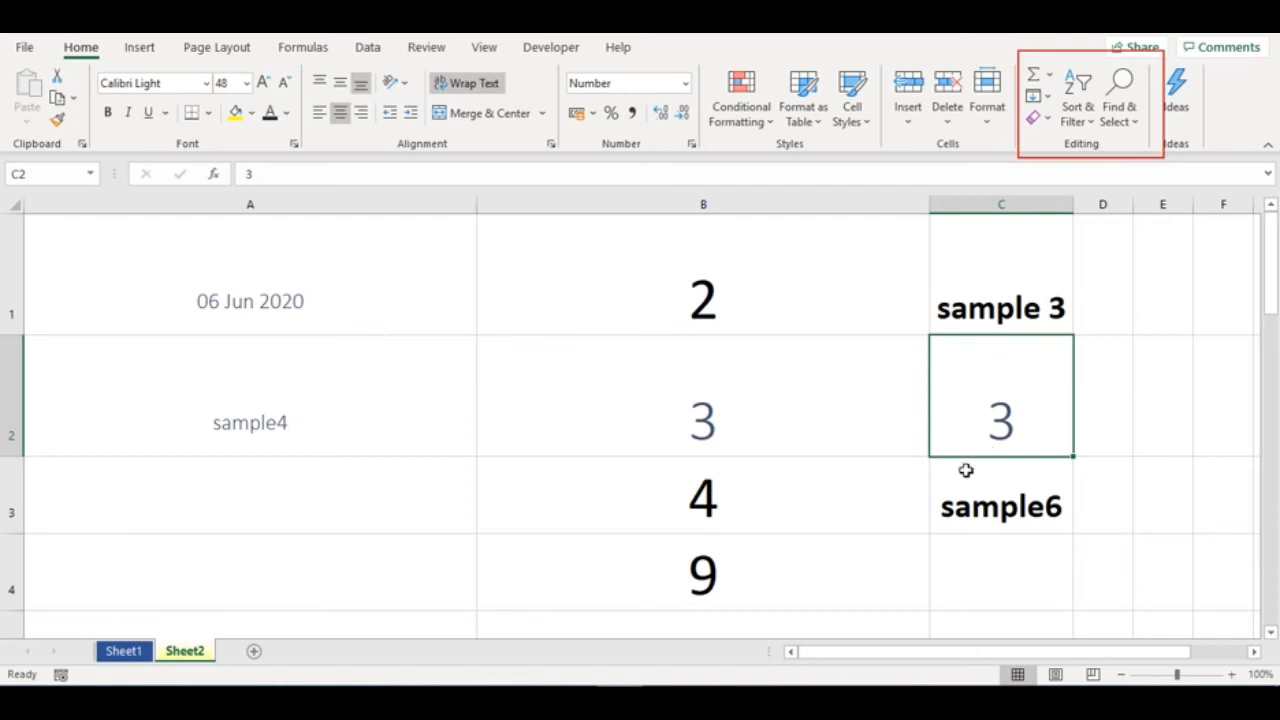
pyautogui.click(875, 461)
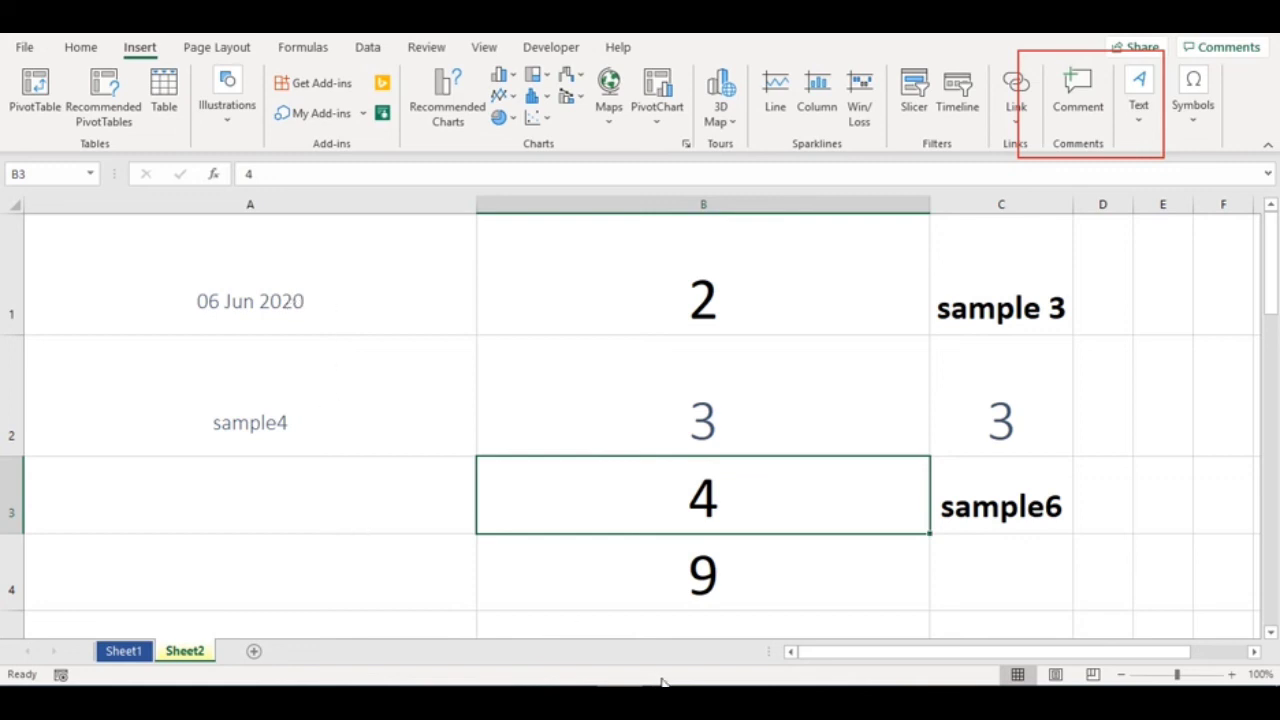
# Step: Stop the screen recording
pyautogui.click(731, 620)
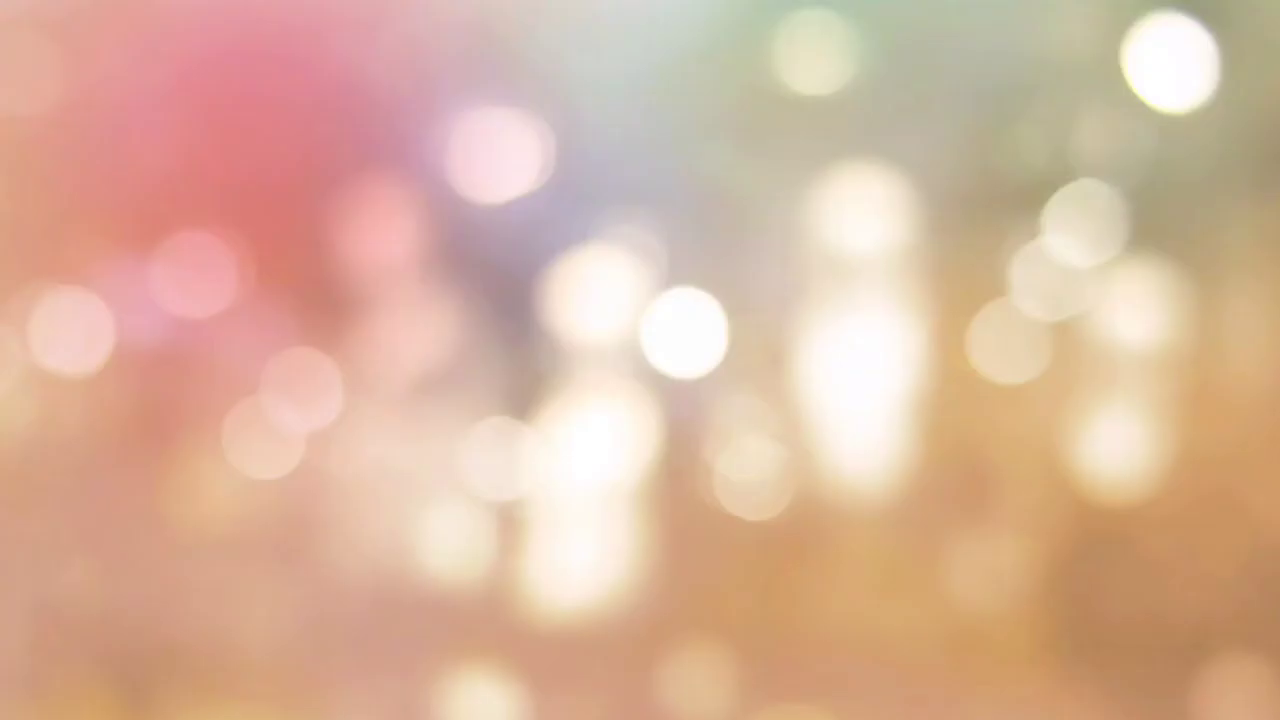